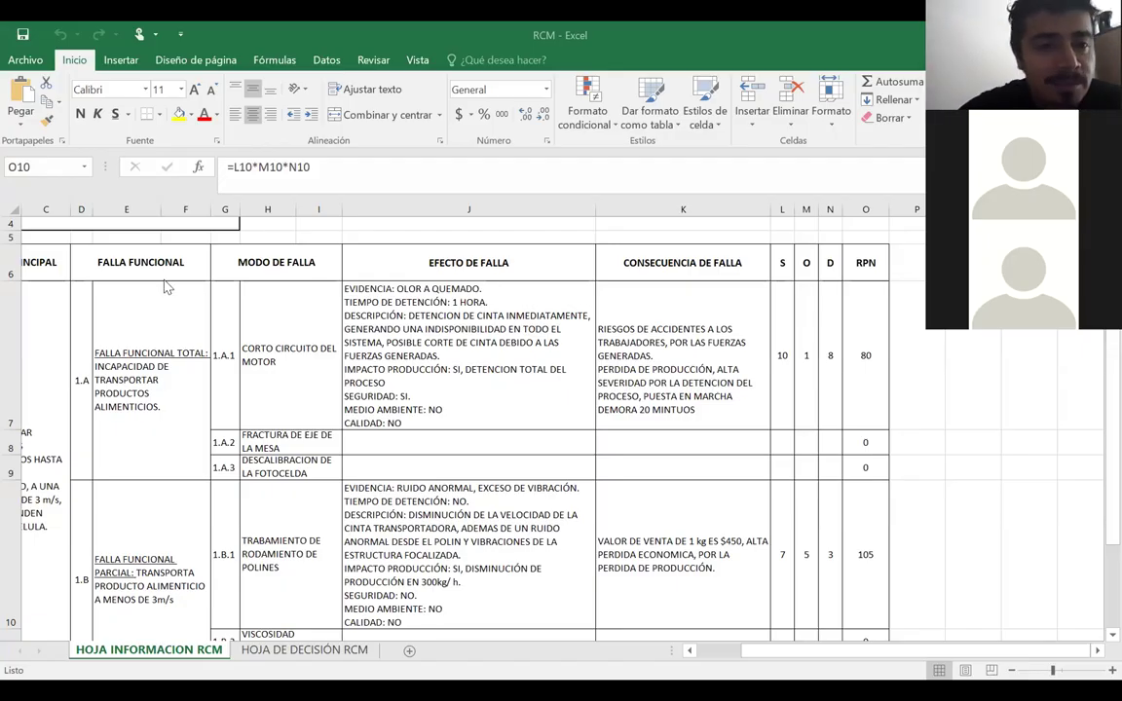
# - Collapse the ribbon and examine the SISTEMA and SUBSISTEMA rows in the header of the RCM information sheet
pyautogui.doubleClick(70, 64)
pyautogui.scroll(1, 71, 272)
pyautogui.hscroll(-2, 71, 272)
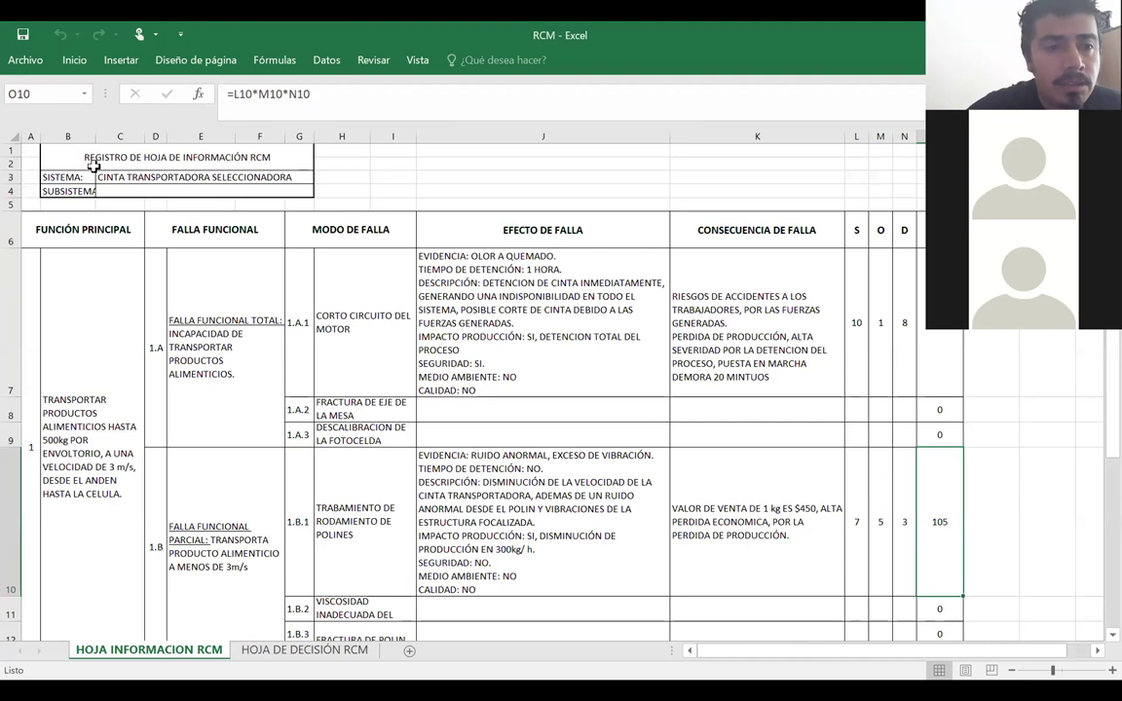
pyautogui.moveTo(70, 178); pyautogui.dragTo(105, 191)
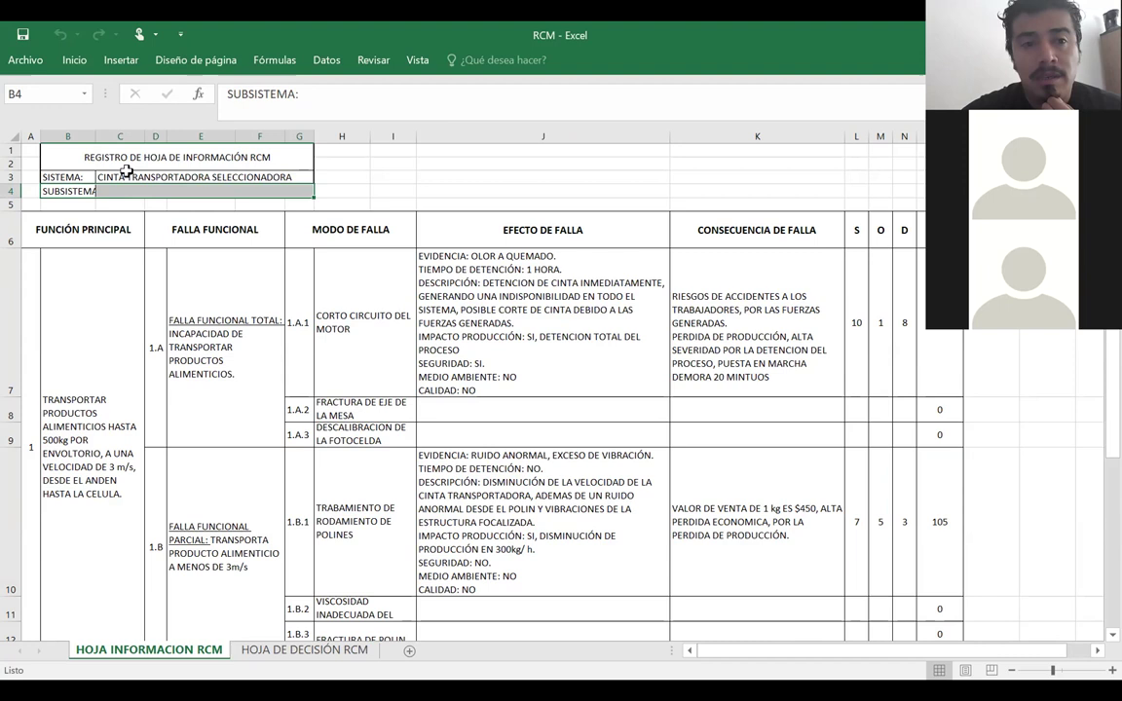
pyautogui.click(116, 177)
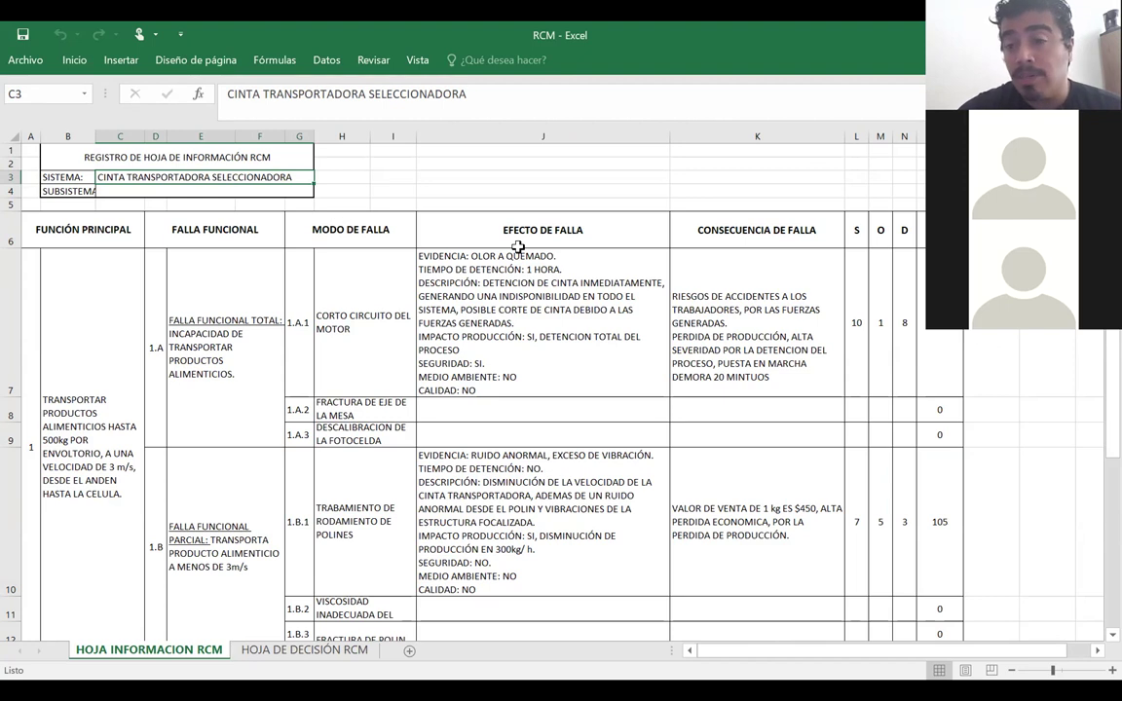
# - Examine the main function's description, highlighting its wording "TRANSPORTAR PRODUCTOS" and the 500kg performance standard
pyautogui.click(94, 347)
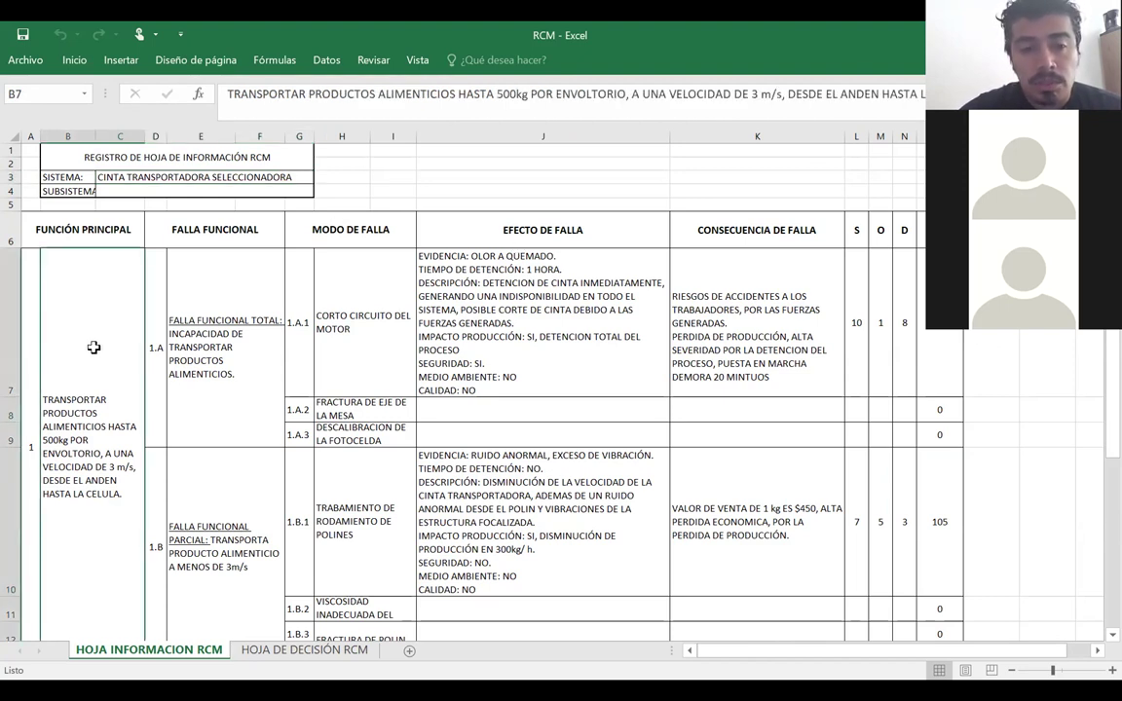
pyautogui.doubleClick(50, 399)
pyautogui.moveTo(44, 397); pyautogui.dragTo(100, 410)
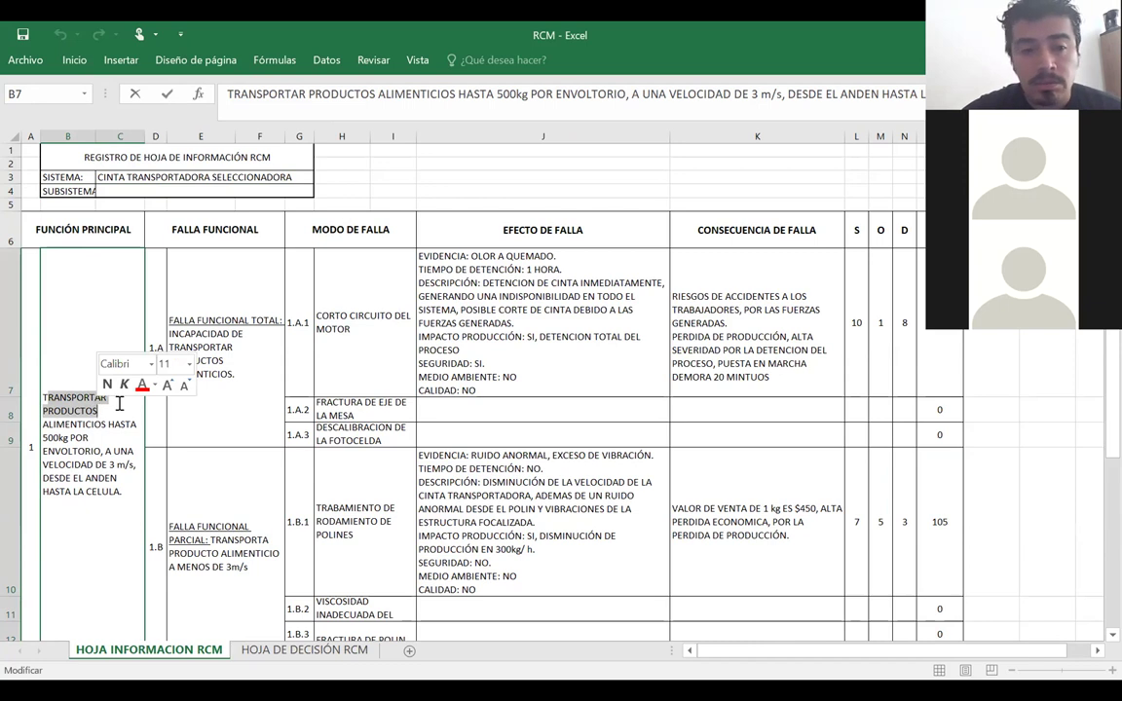
pyautogui.click(88, 438)
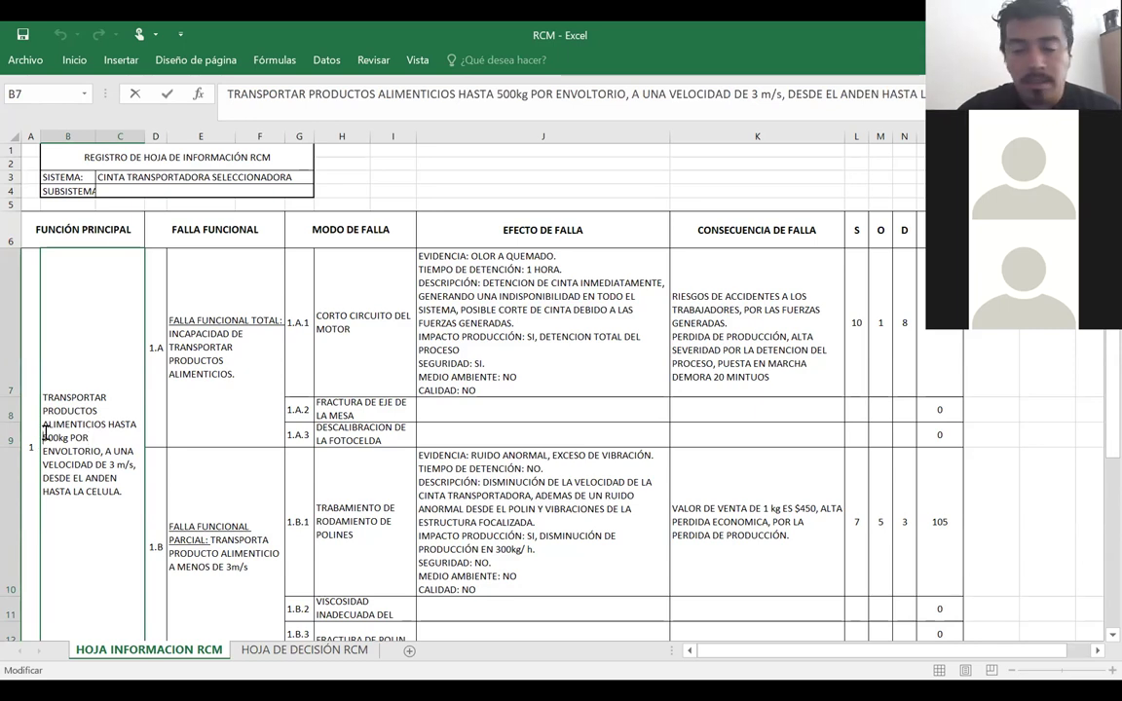
pyautogui.moveTo(44, 437); pyautogui.dragTo(61, 437)
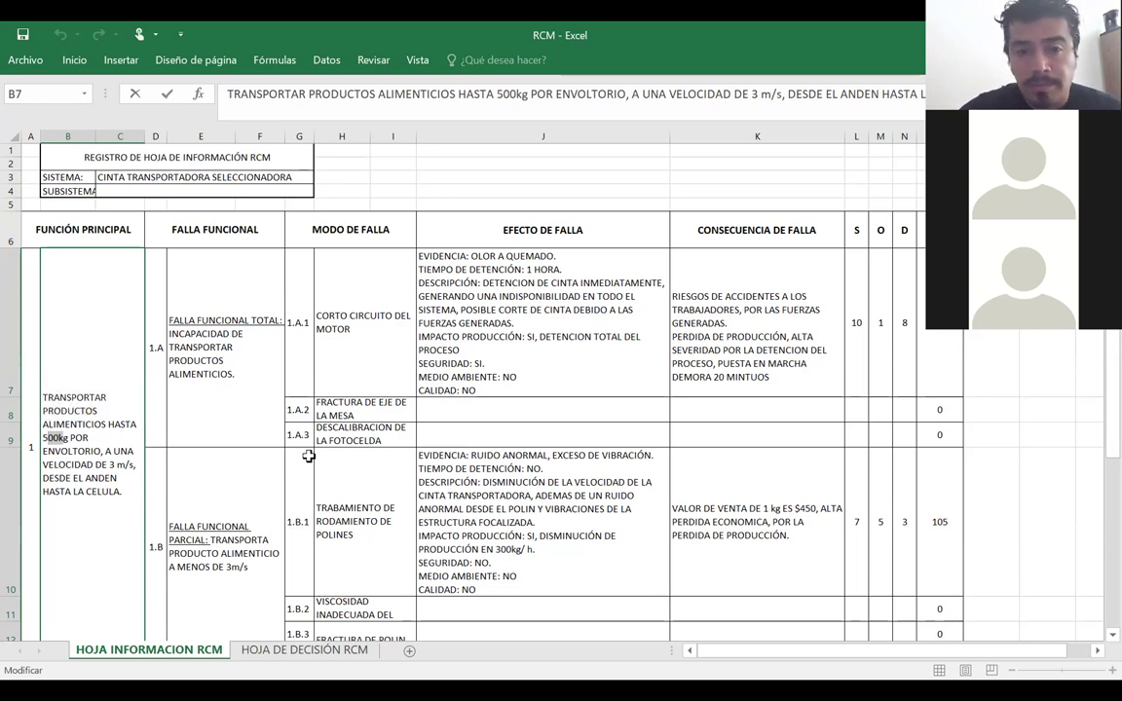
# - Review the total functional failure 1.A and its three failure modes, 1.A.1 to 1.A.3
pyautogui.click(180, 331)
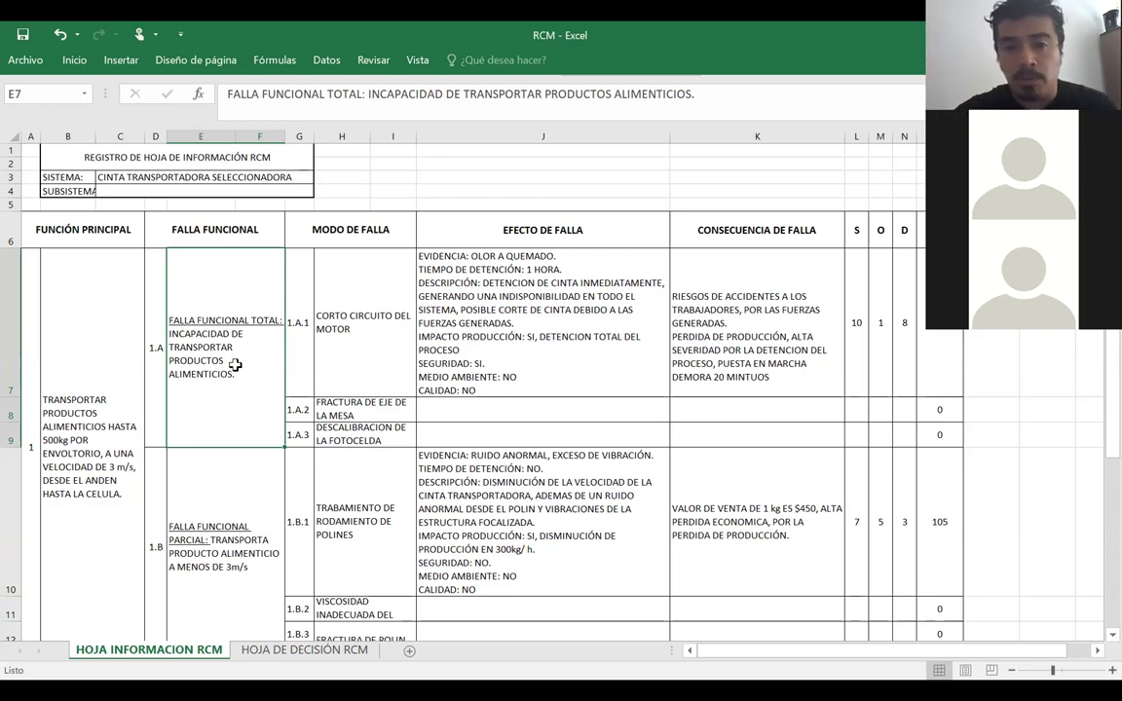
pyautogui.click(353, 322)
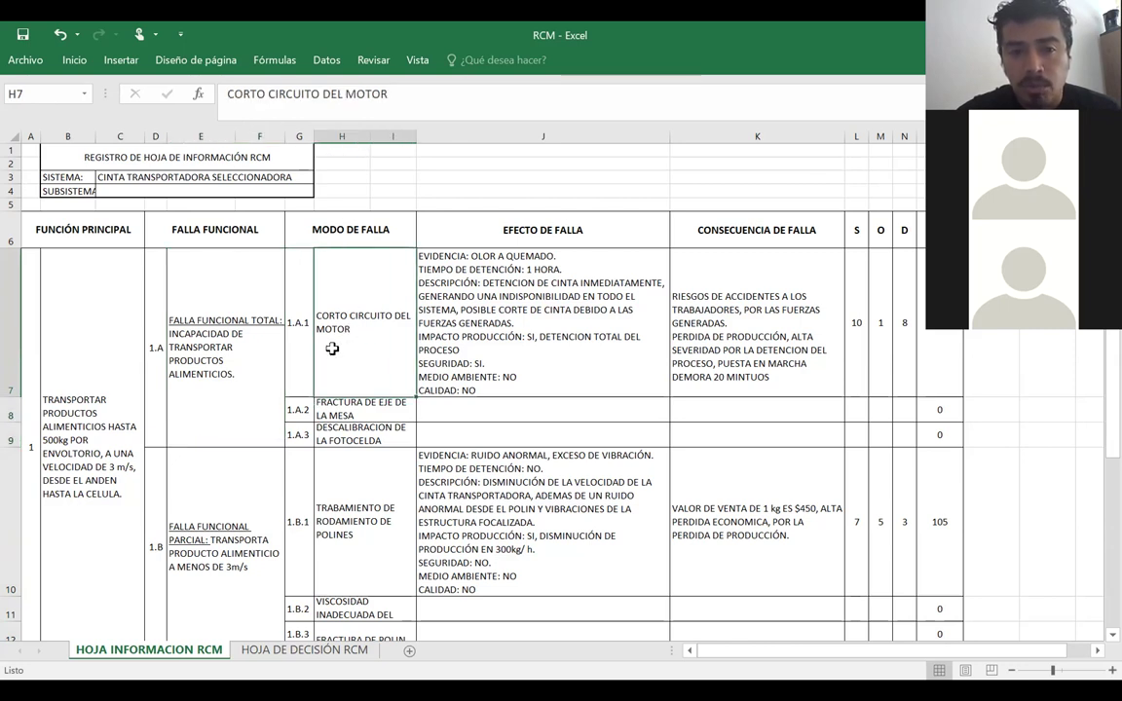
pyautogui.click(336, 407)
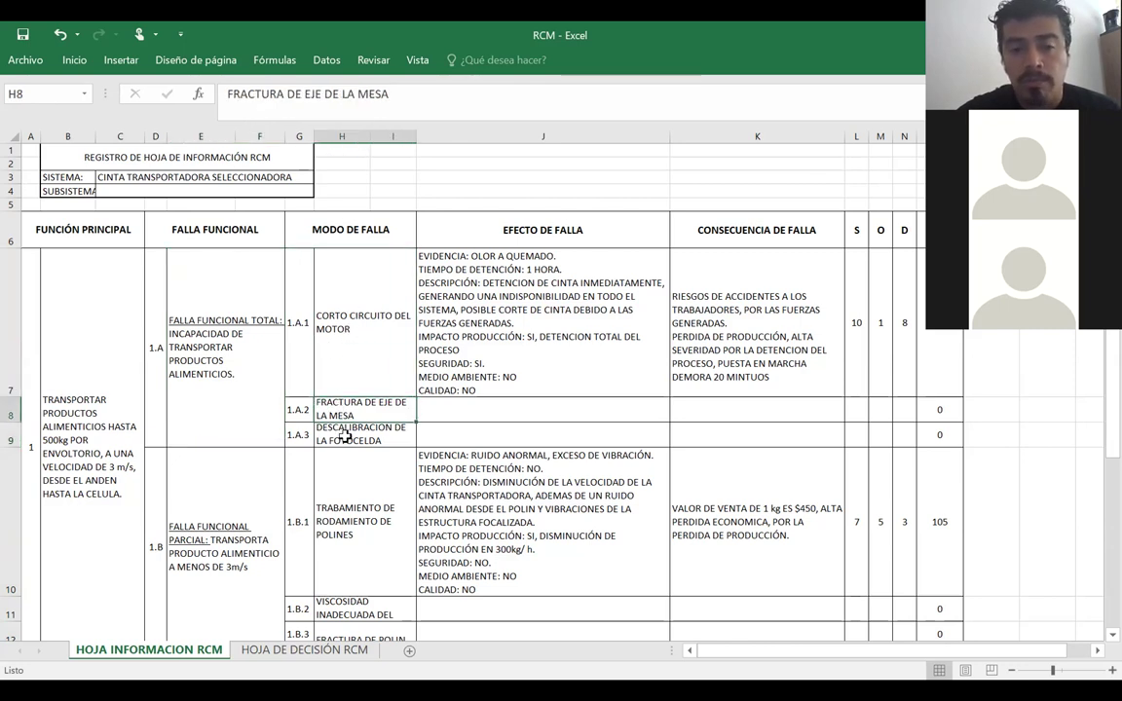
pyautogui.click(345, 437)
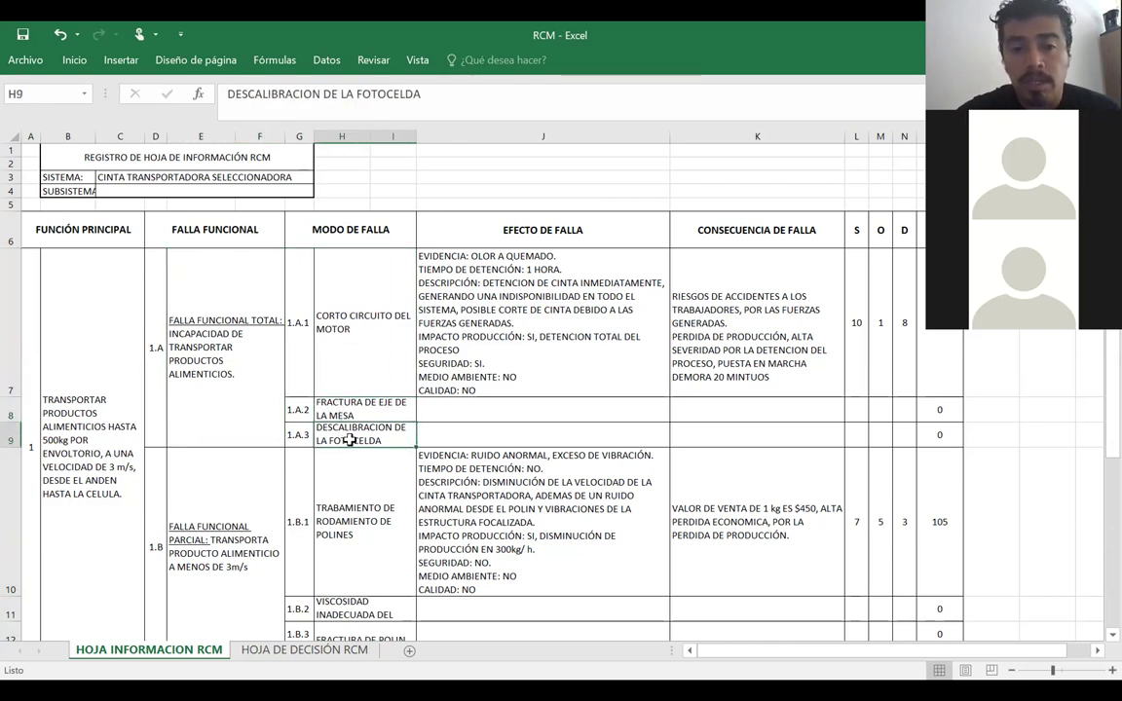
pyautogui.click(346, 356)
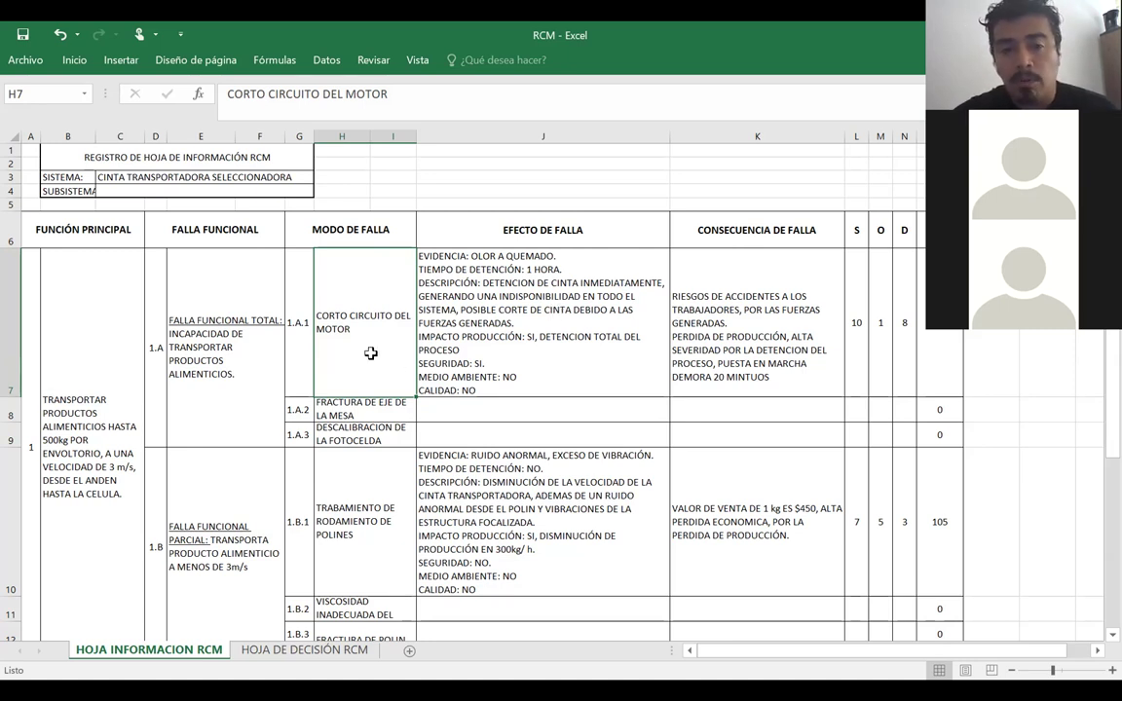
pyautogui.doubleClick(370, 354)
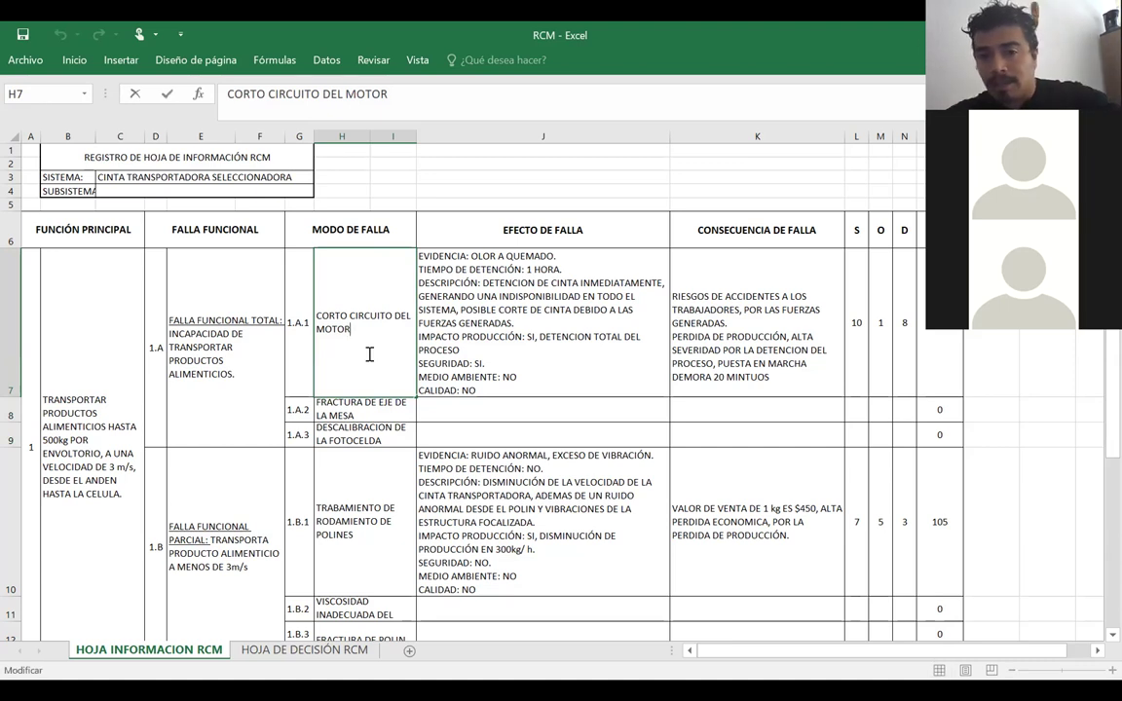
# - Review the failure effect of mode 1.A.1 and compare the EFECTO DE FALLA and CONSECUENCIA DE FALLA headings
pyautogui.click(539, 298)
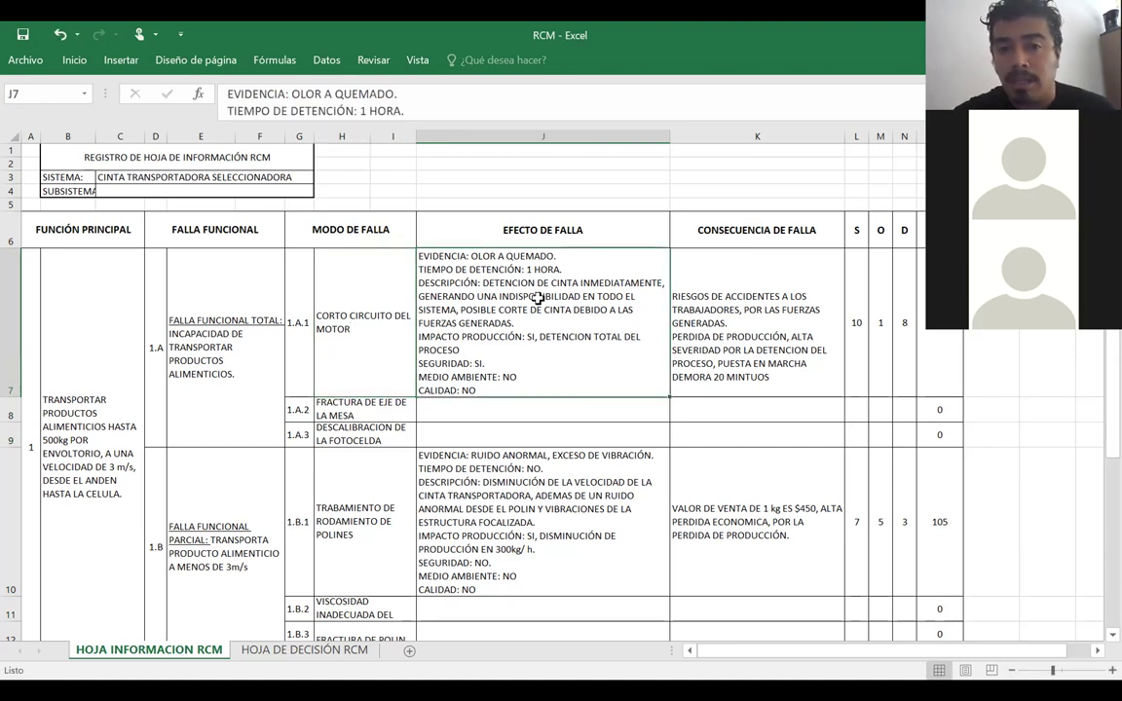
pyautogui.click(645, 223)
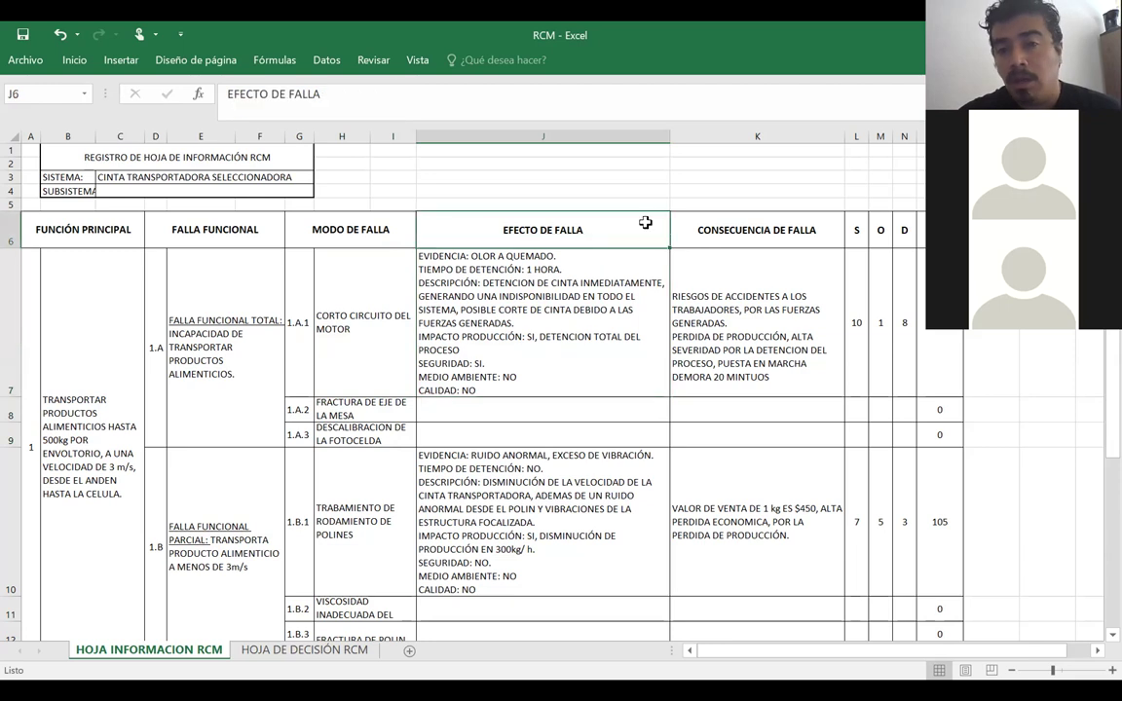
pyautogui.keyDown('shift'); pyautogui.click(751, 222); pyautogui.keyUp('shift')
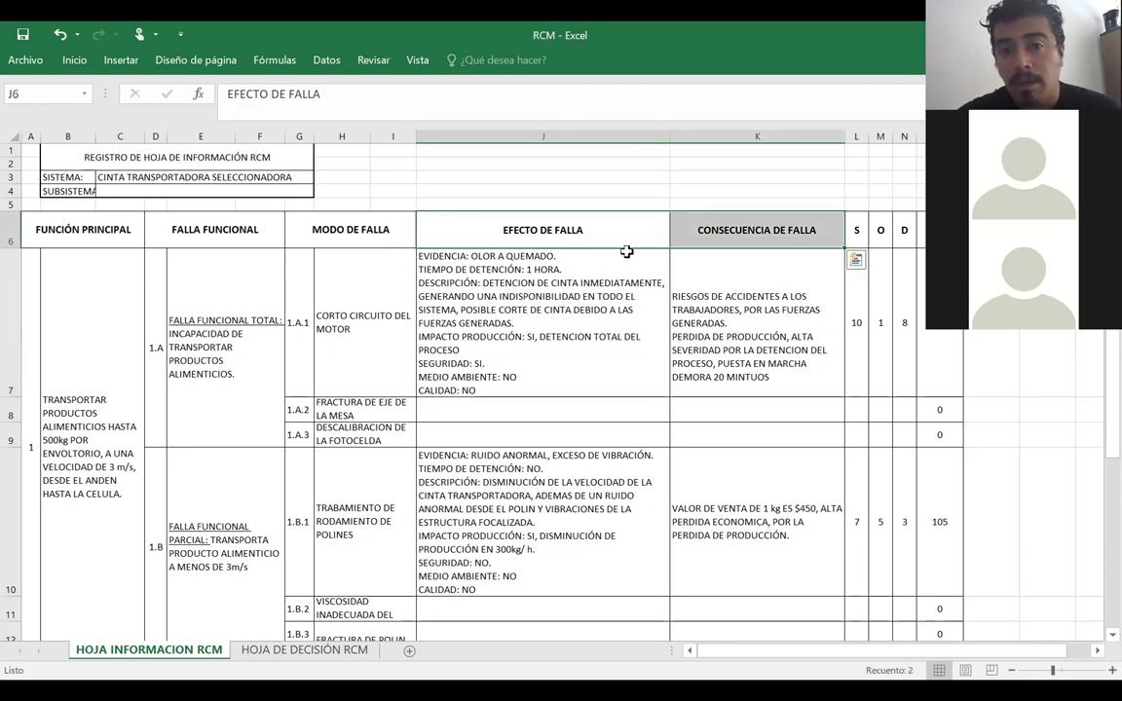
pyautogui.moveTo(701, 236); pyautogui.dragTo(591, 231)
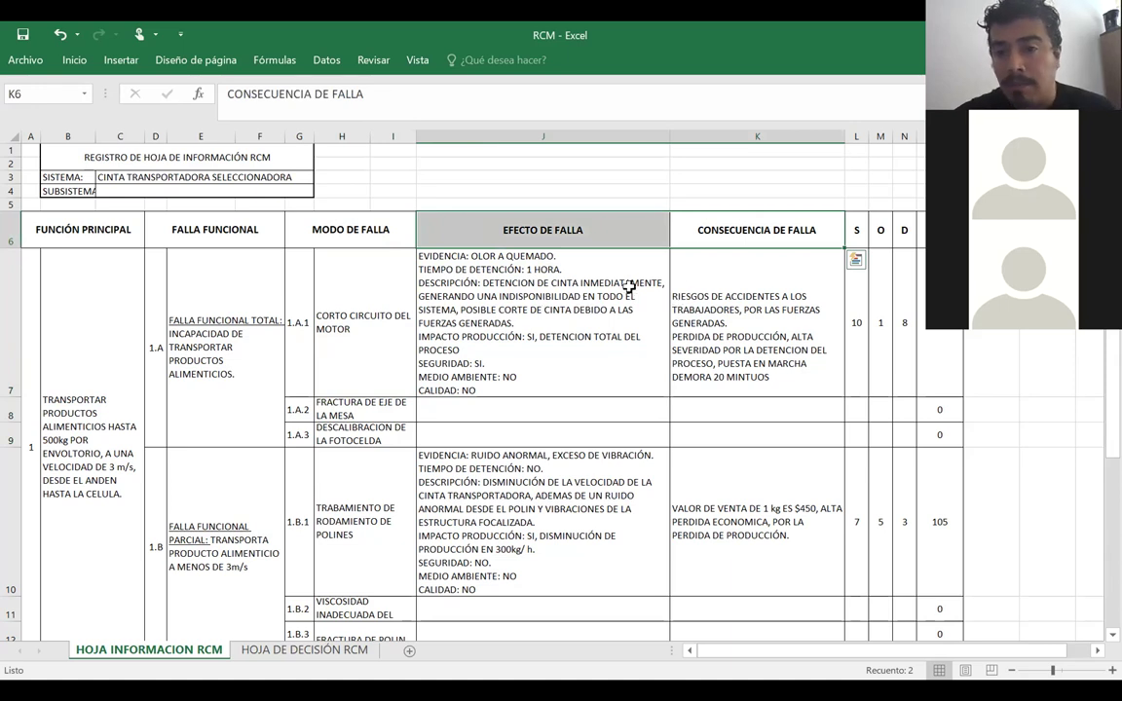
pyautogui.click(626, 326)
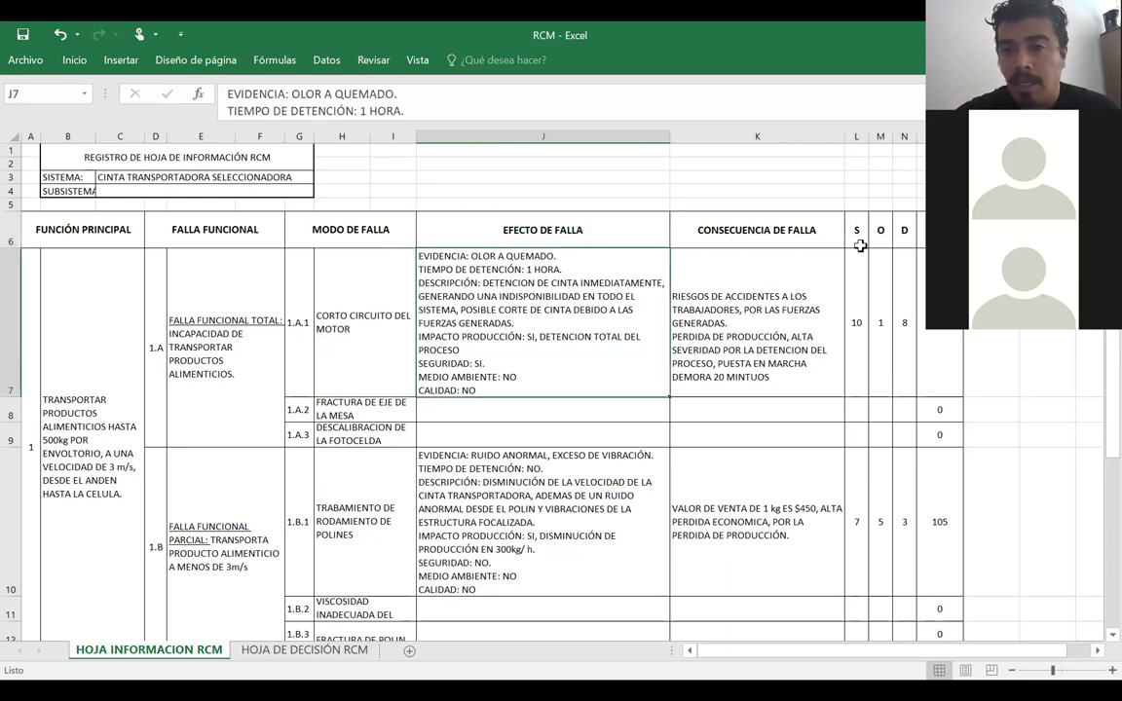
# - Examine the S, O and D scores and the RPN cell for failure mode 1.A.1
pyautogui.moveTo(859, 243); pyautogui.dragTo(861, 302)
pyautogui.moveTo(881, 234); pyautogui.dragTo(882, 335)
pyautogui.moveTo(904, 230); pyautogui.dragTo(903, 321)
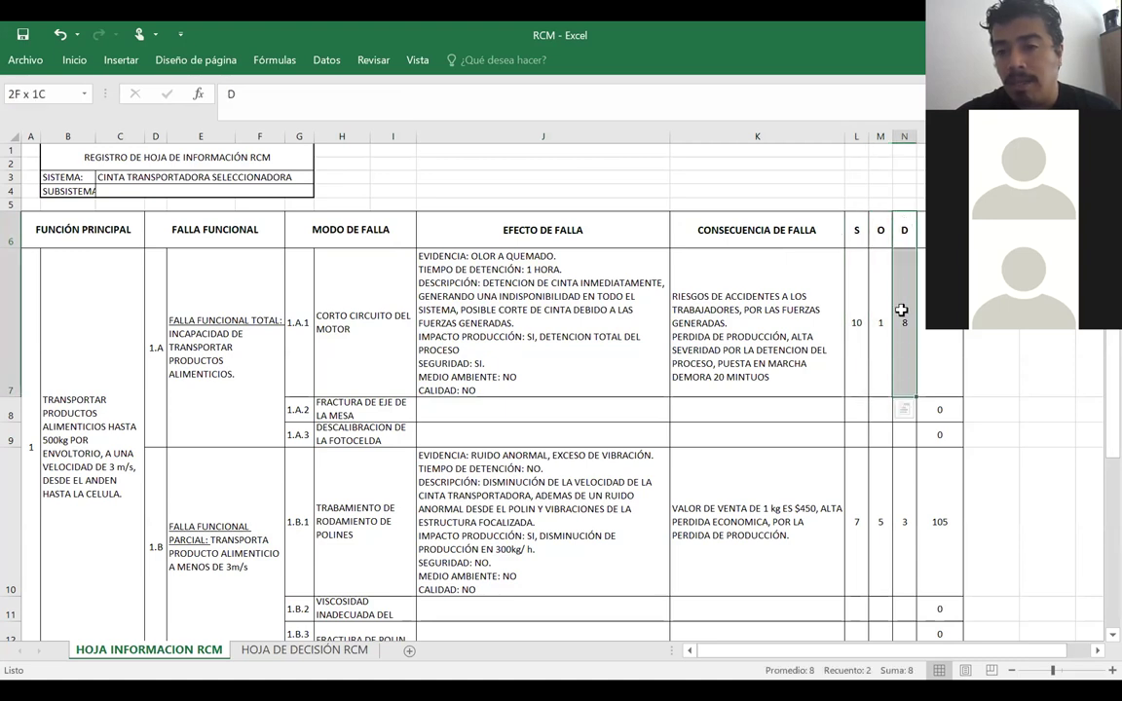
pyautogui.click(949, 337)
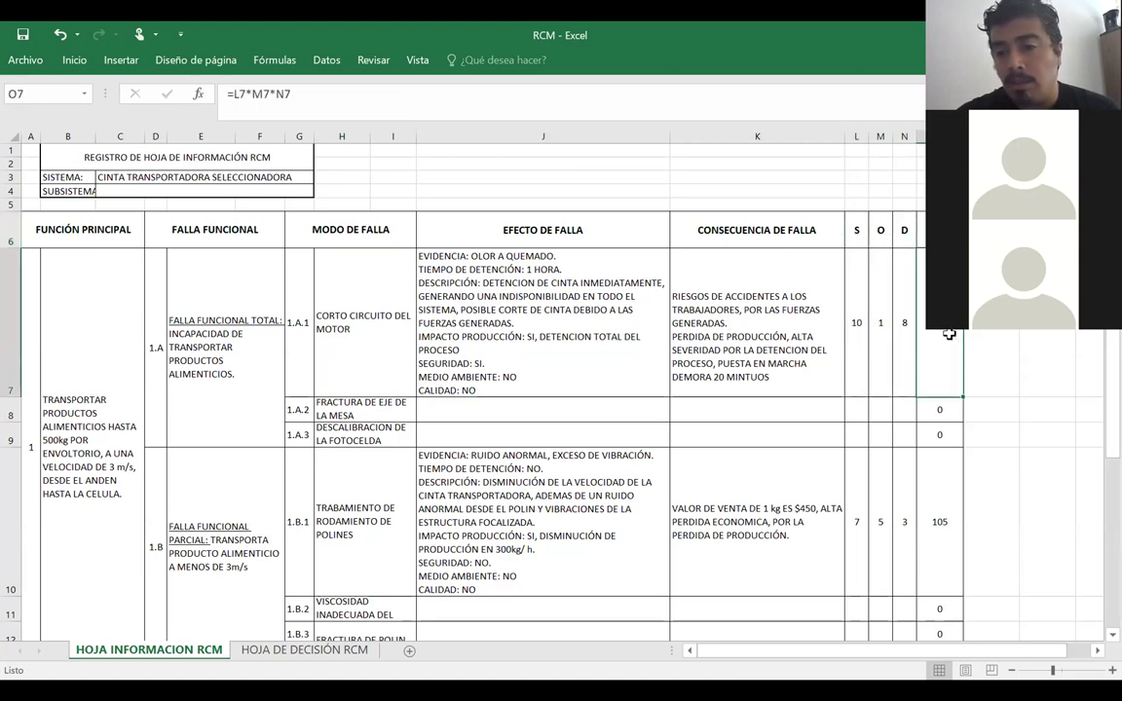
pyautogui.click(926, 508)
pyautogui.hotkey('ctrl', 'k')
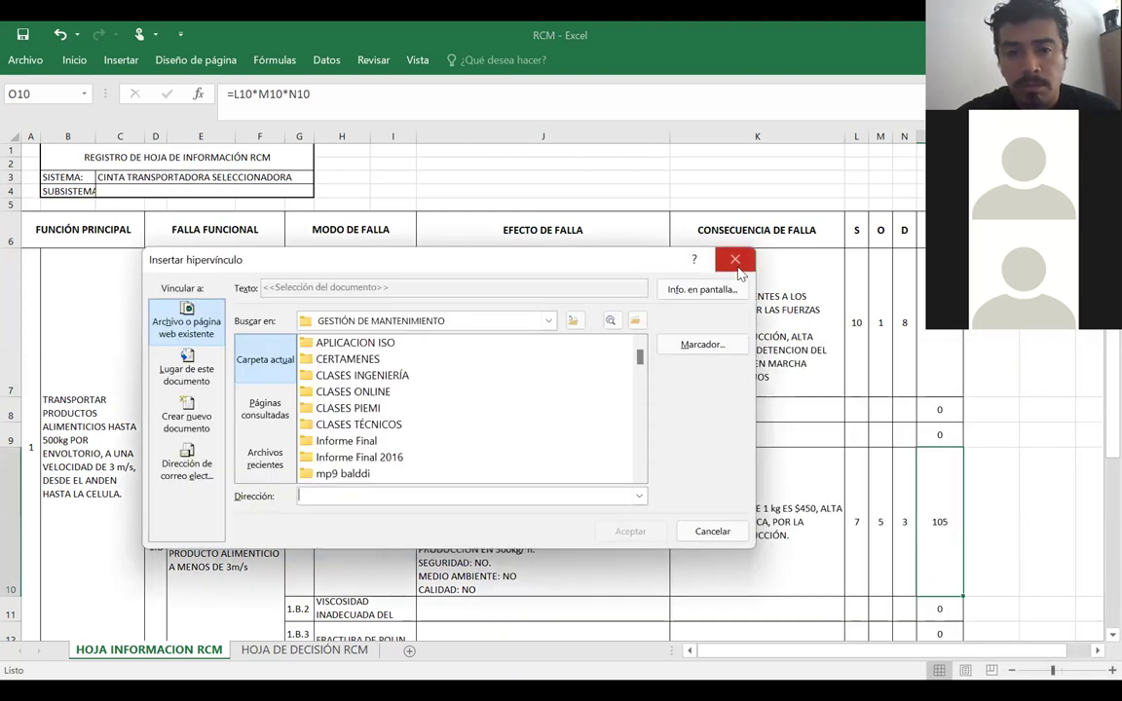
pyautogui.click(735, 260)
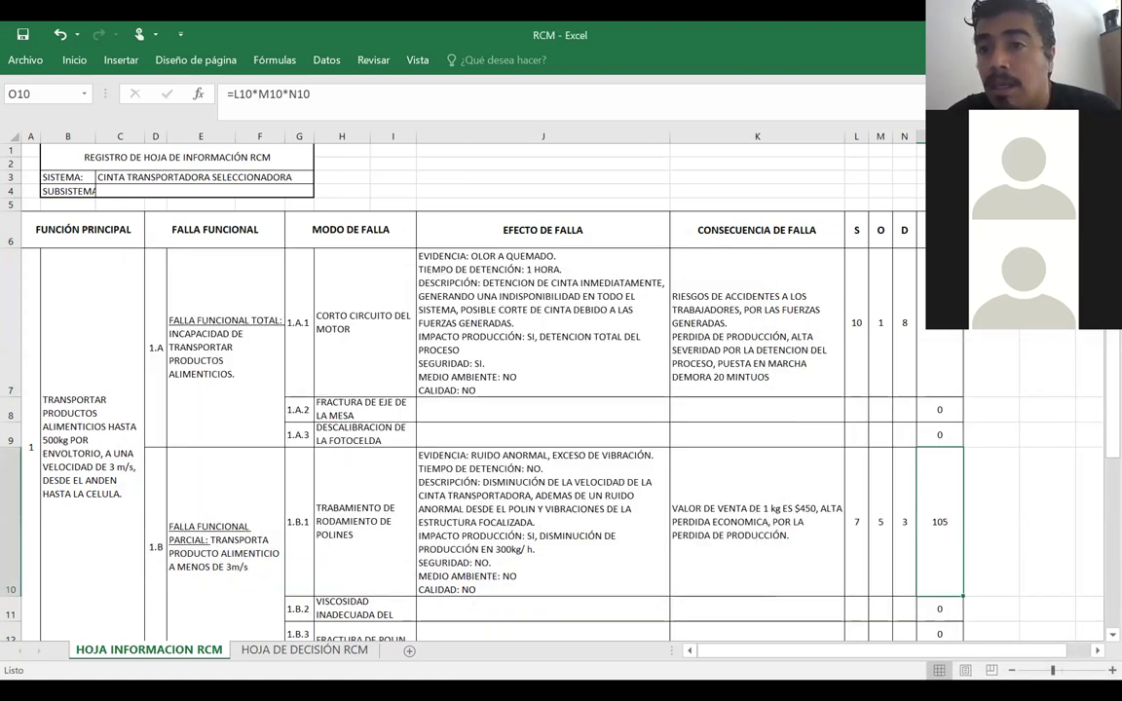
# - Inspect the RPN formulas of failure modes 1.B.1 and 1.A.1, leaving both as they are
pyautogui.doubleClick(945, 567)
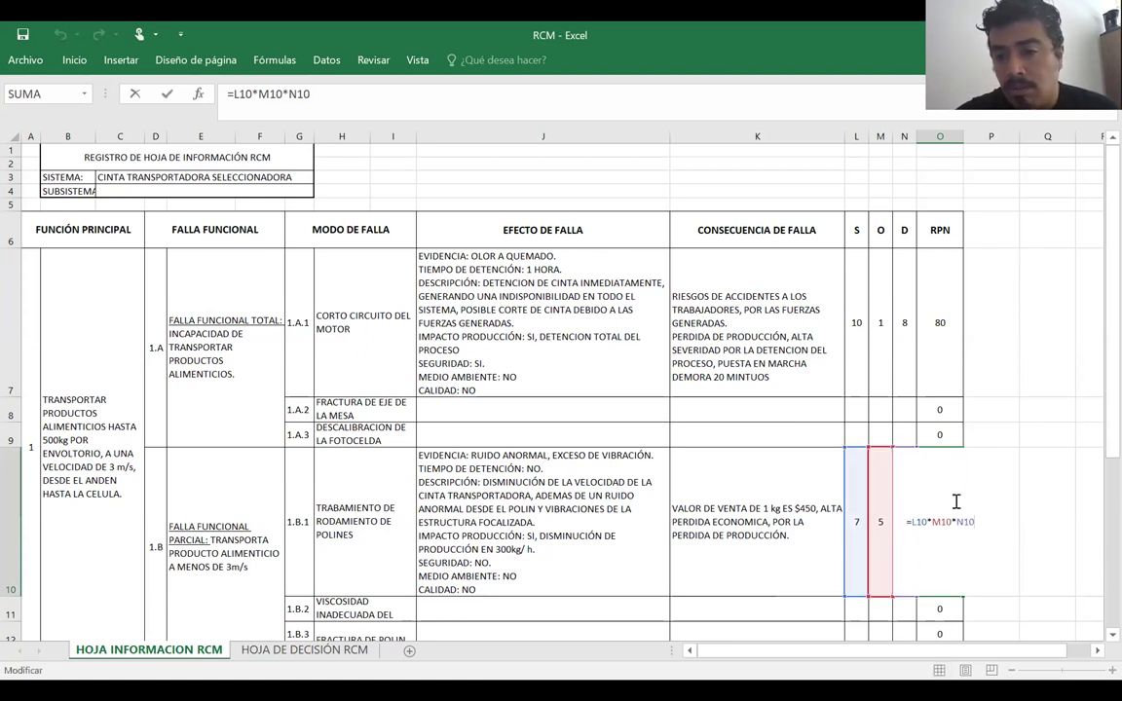
pyautogui.press('Return')
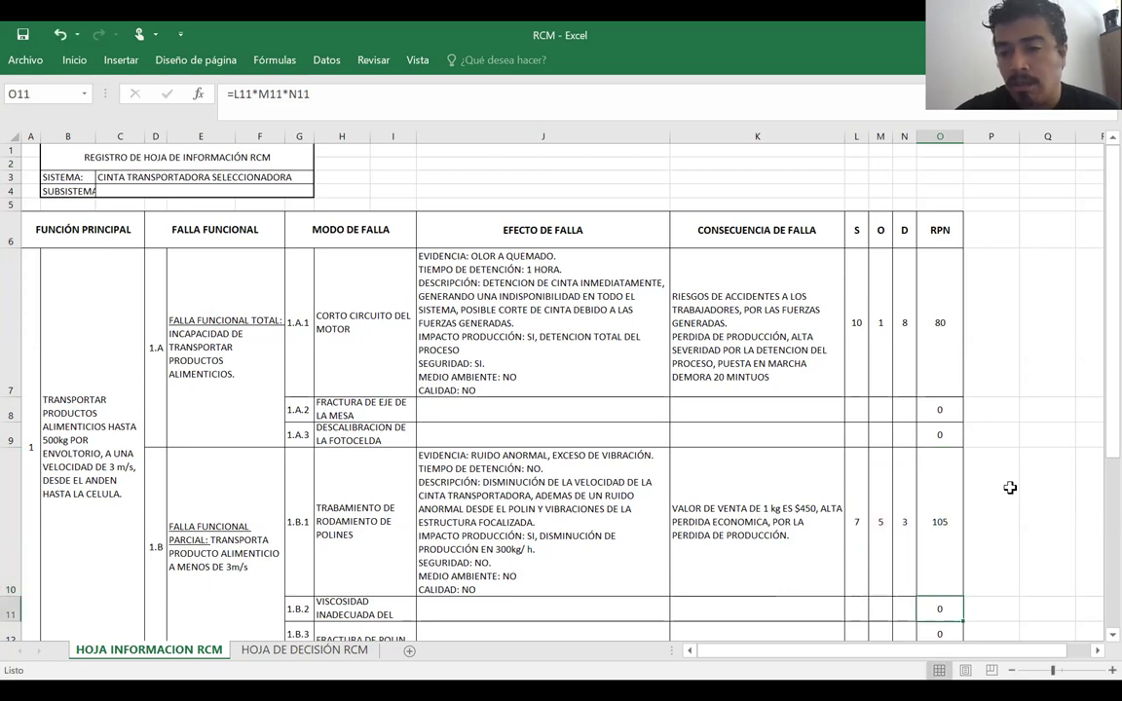
pyautogui.click(934, 307)
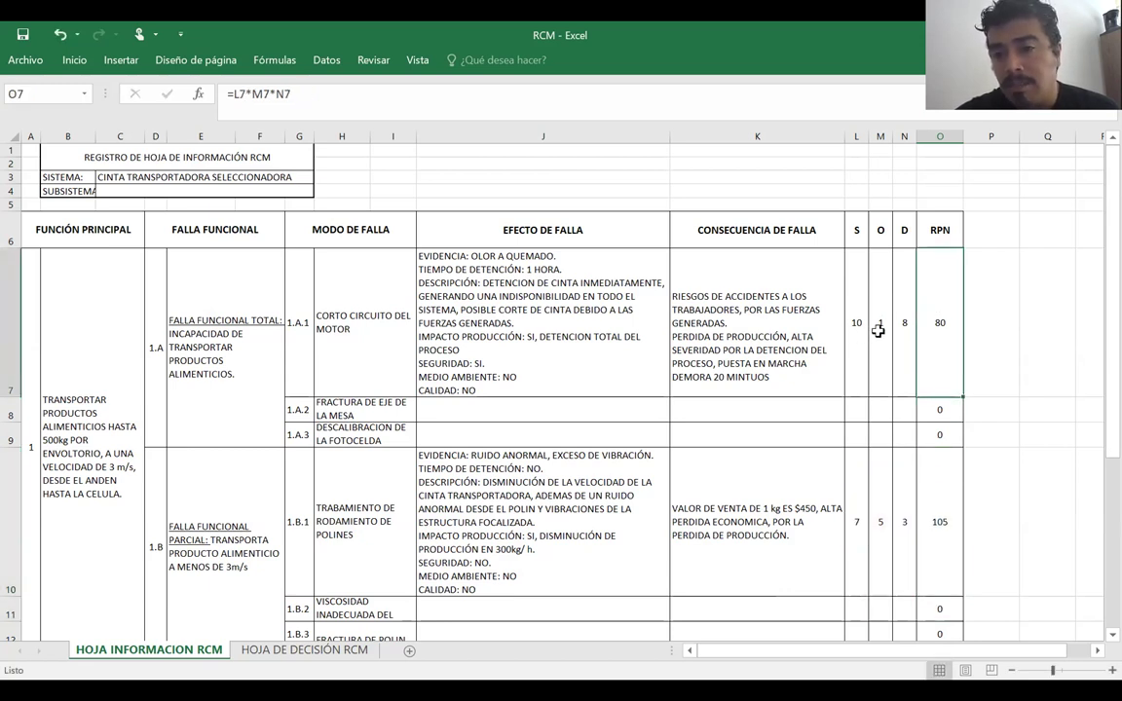
pyautogui.doubleClick(933, 347)
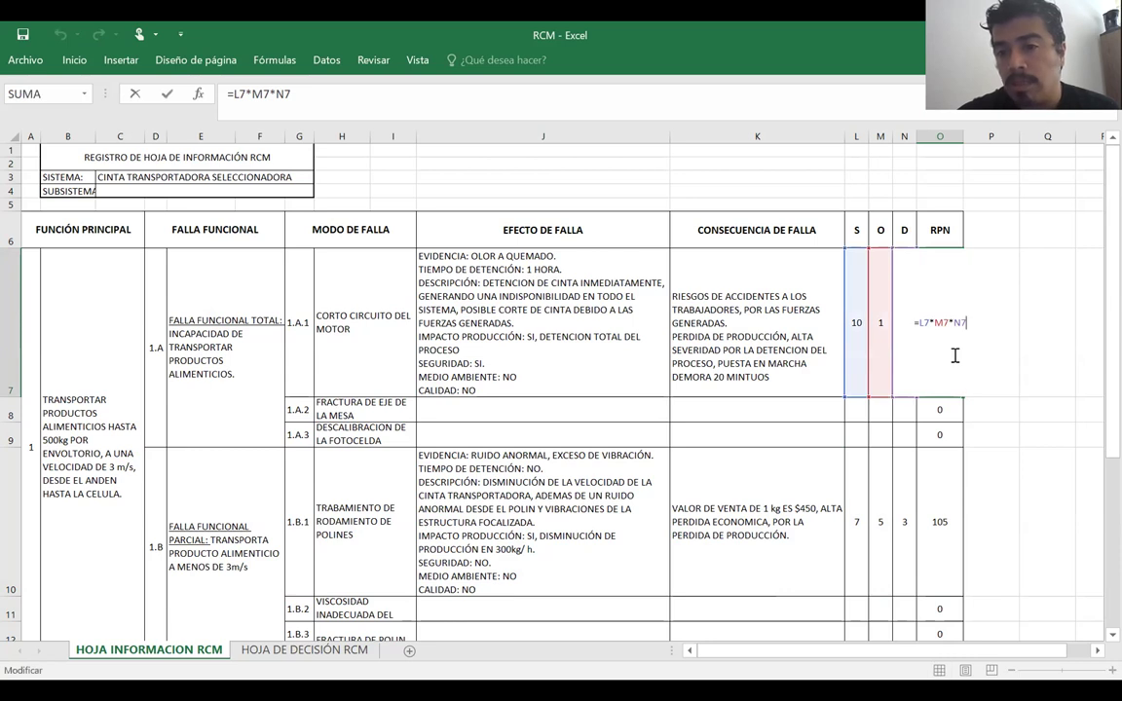
pyautogui.press('Return')
# - Try an occurrence (O) score of 3 for failure mode 1.A.1, and set it back to 1
pyautogui.click(880, 331)
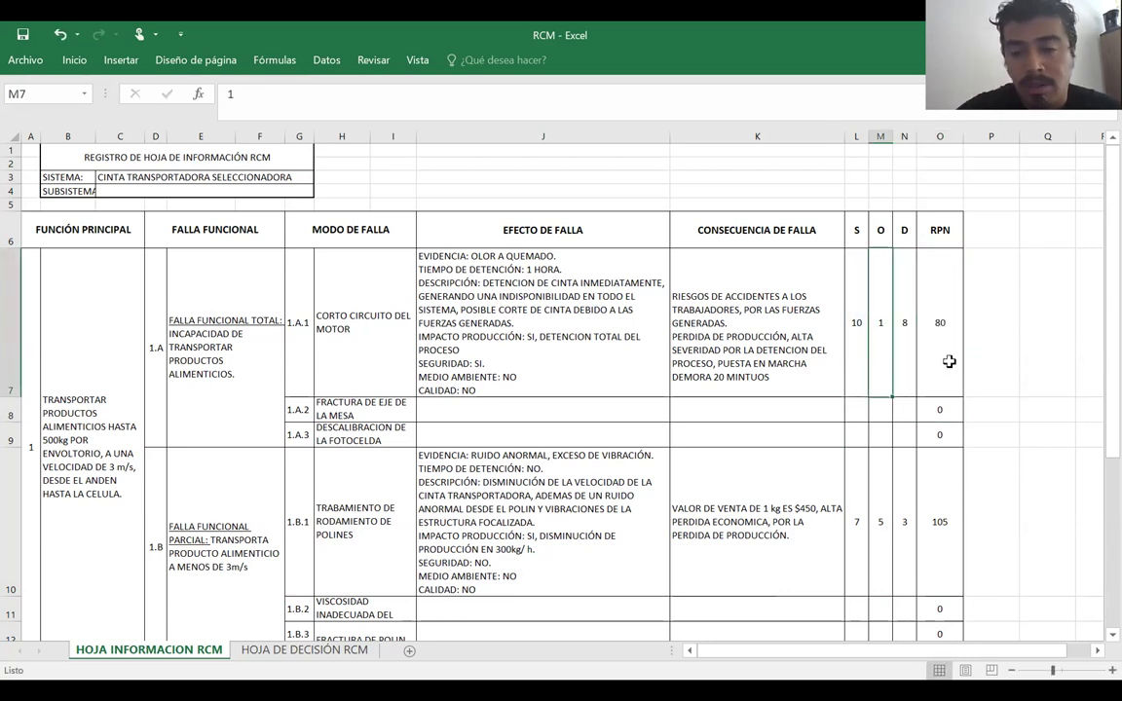
pyautogui.write('3')
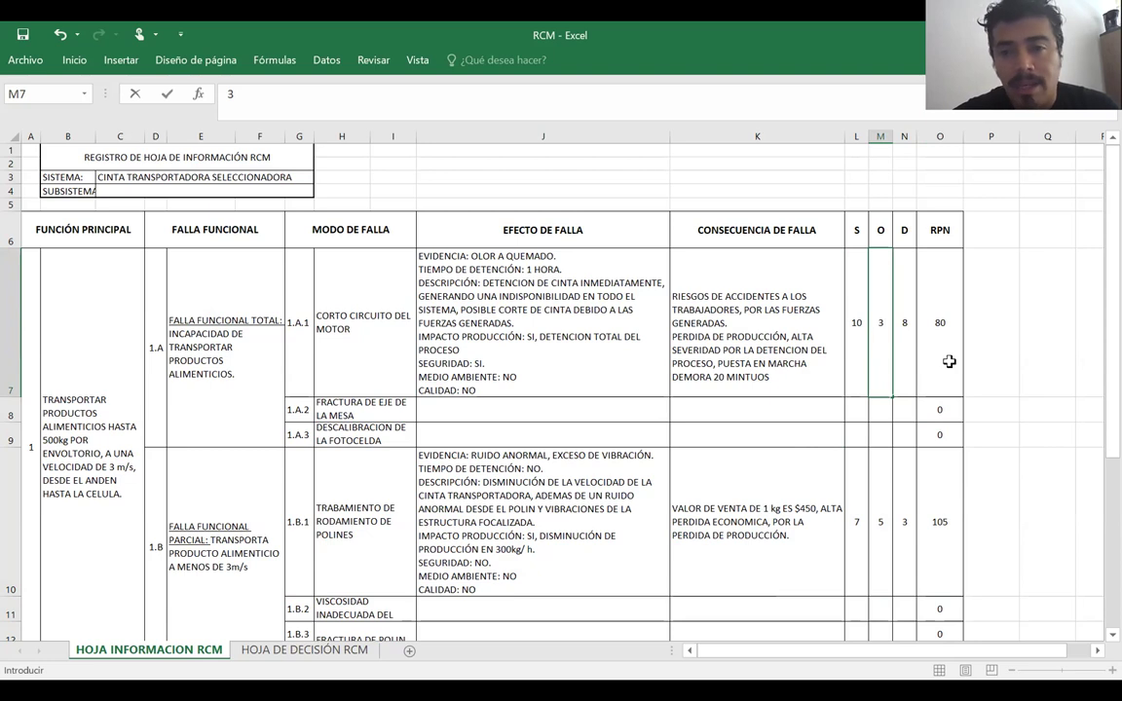
pyautogui.press('Return')
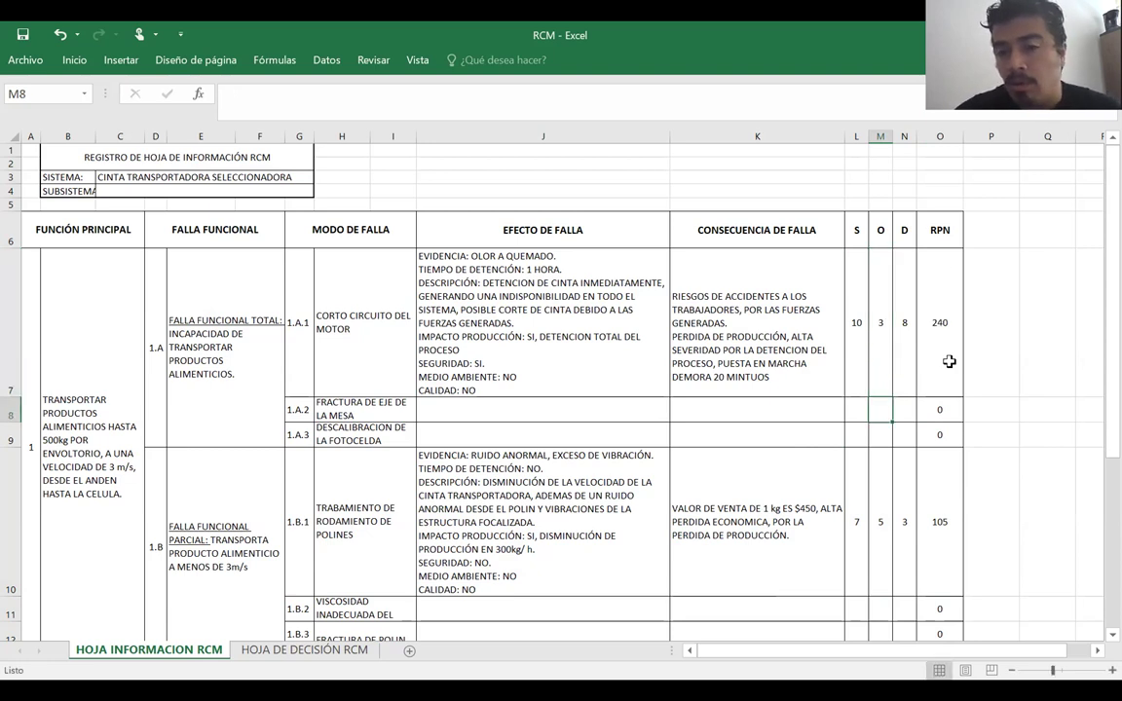
pyautogui.press('Up')
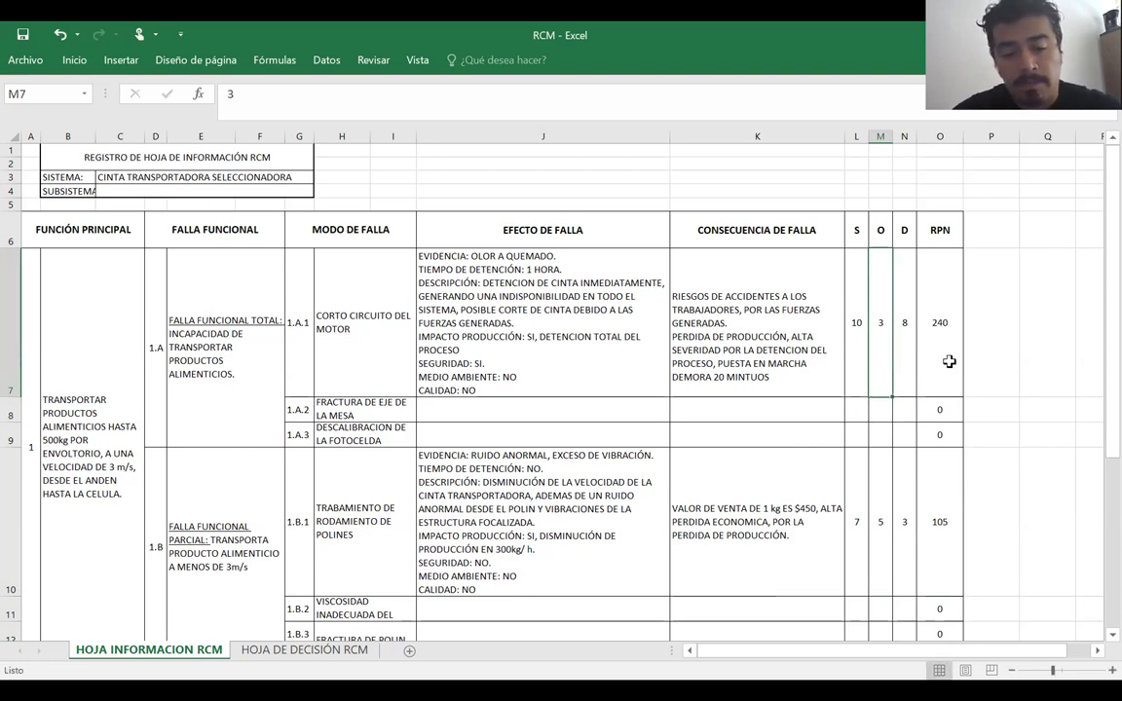
pyautogui.write('1')
pyautogui.press('Return')
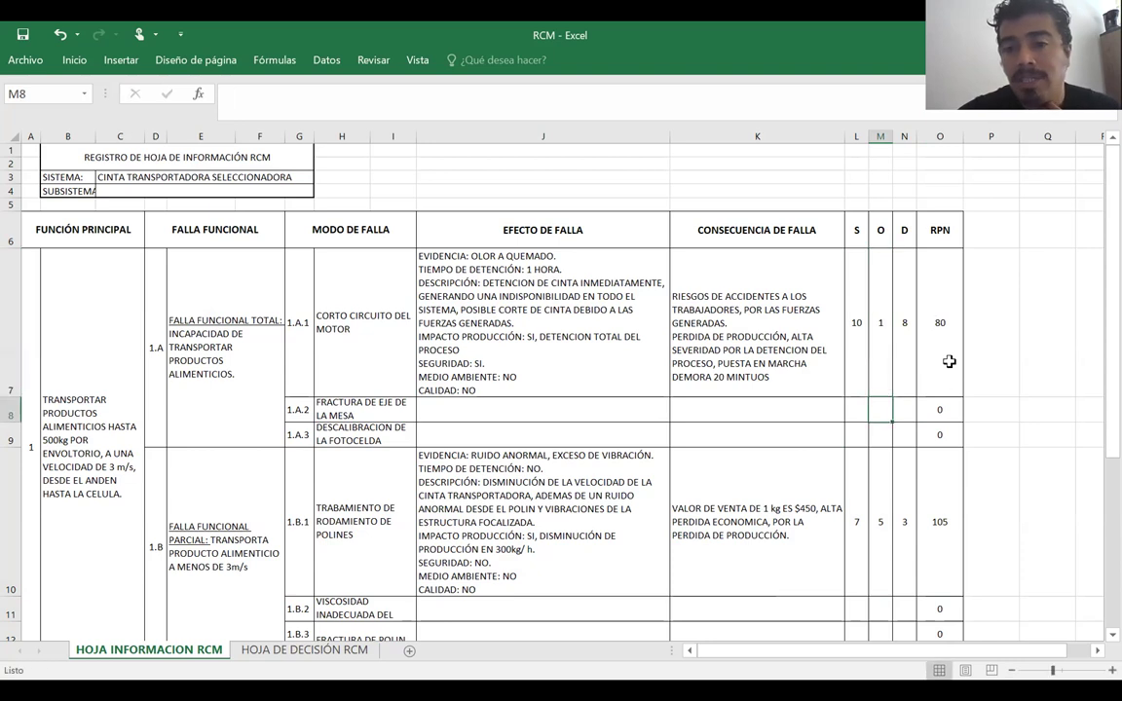
# - Relate failure mode 1.A.1 to its occurrence (O) score
pyautogui.press('Up')
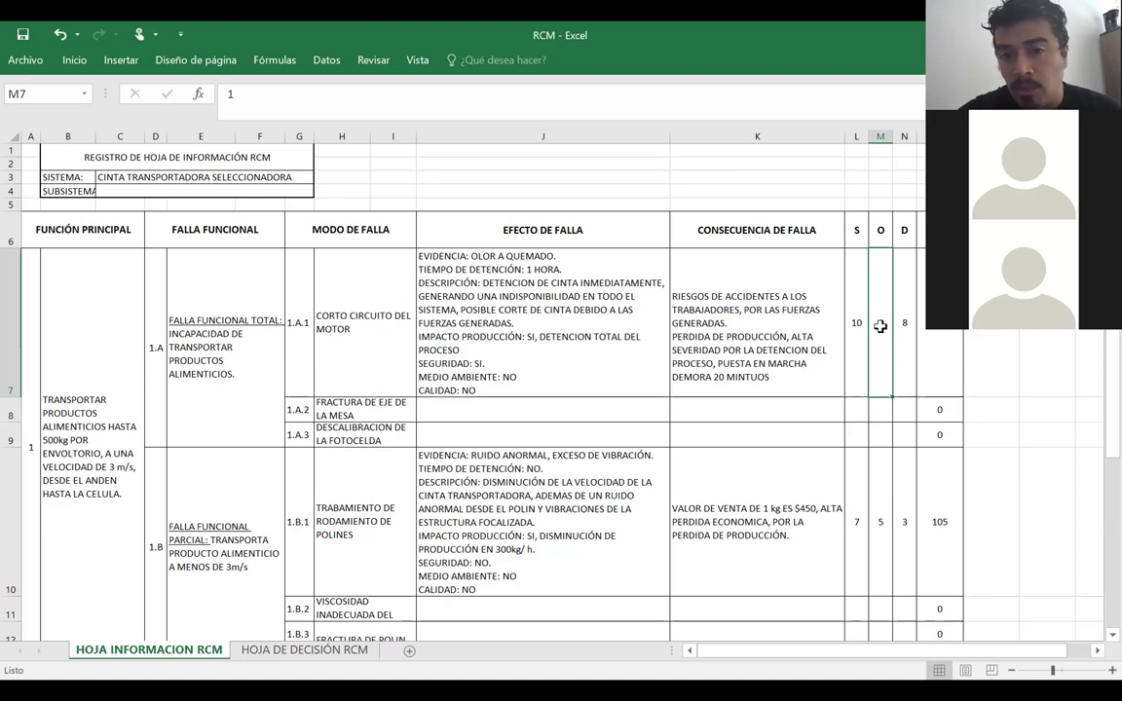
pyautogui.click(369, 339)
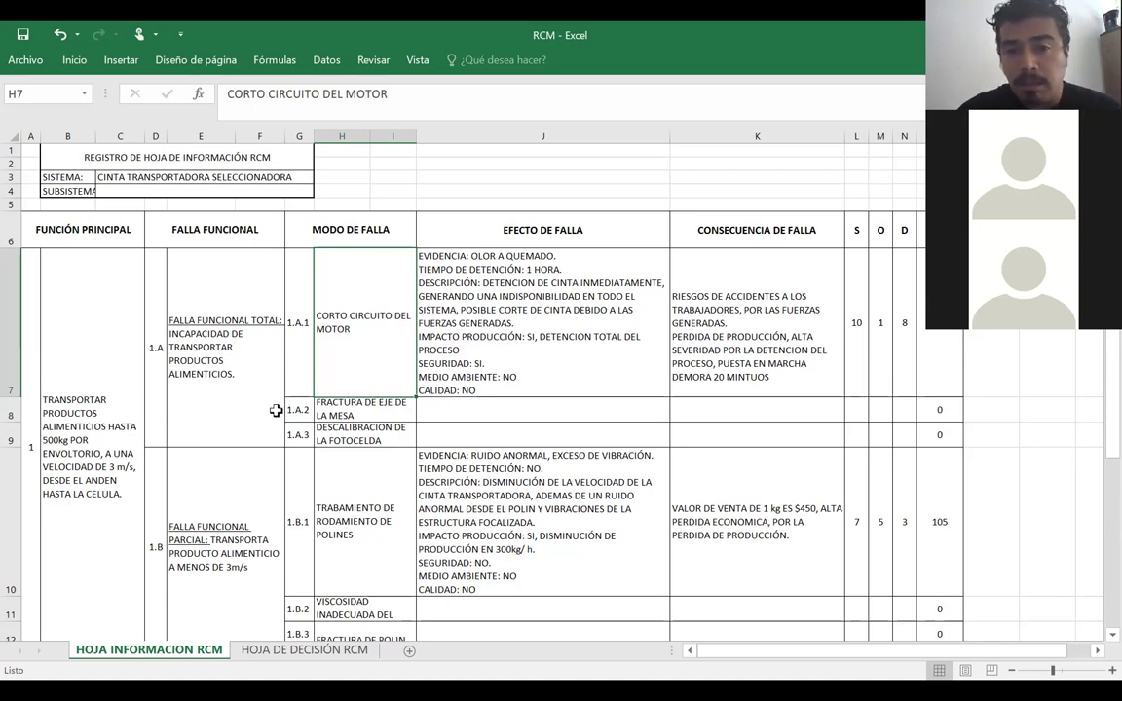
pyautogui.click(877, 342)
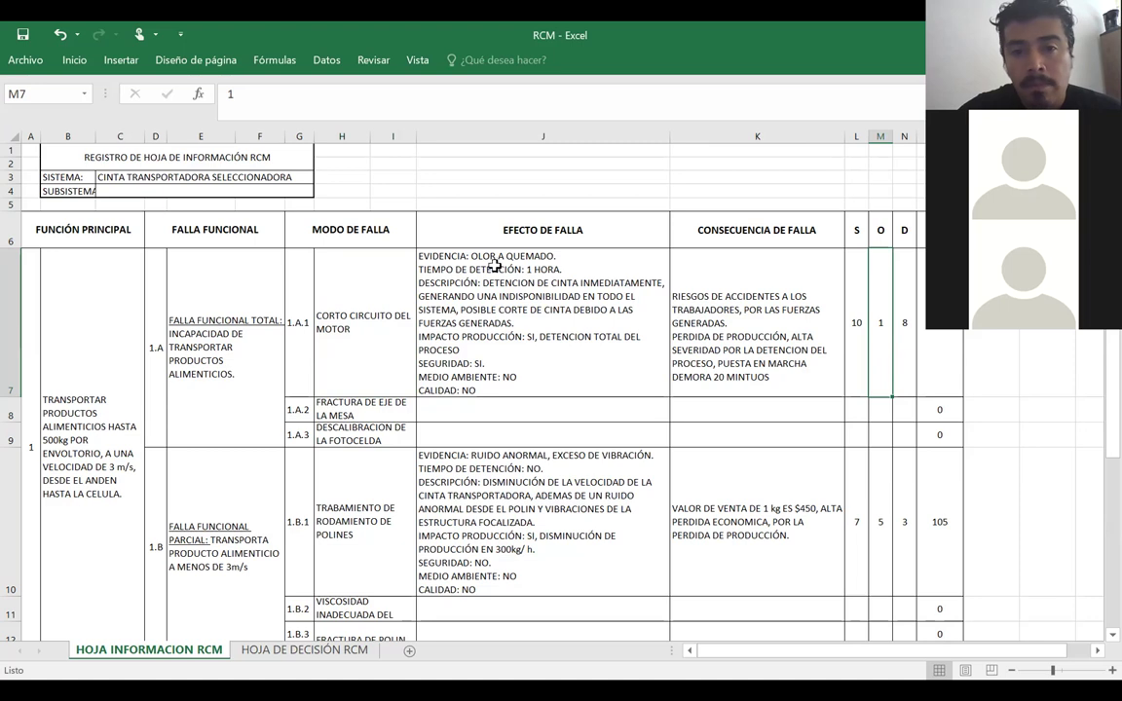
# - Go through the failure effect text of mode 1.A.1: evidence, detention time, description, and the safety, environment and quality lines
pyautogui.doubleClick(428, 258)
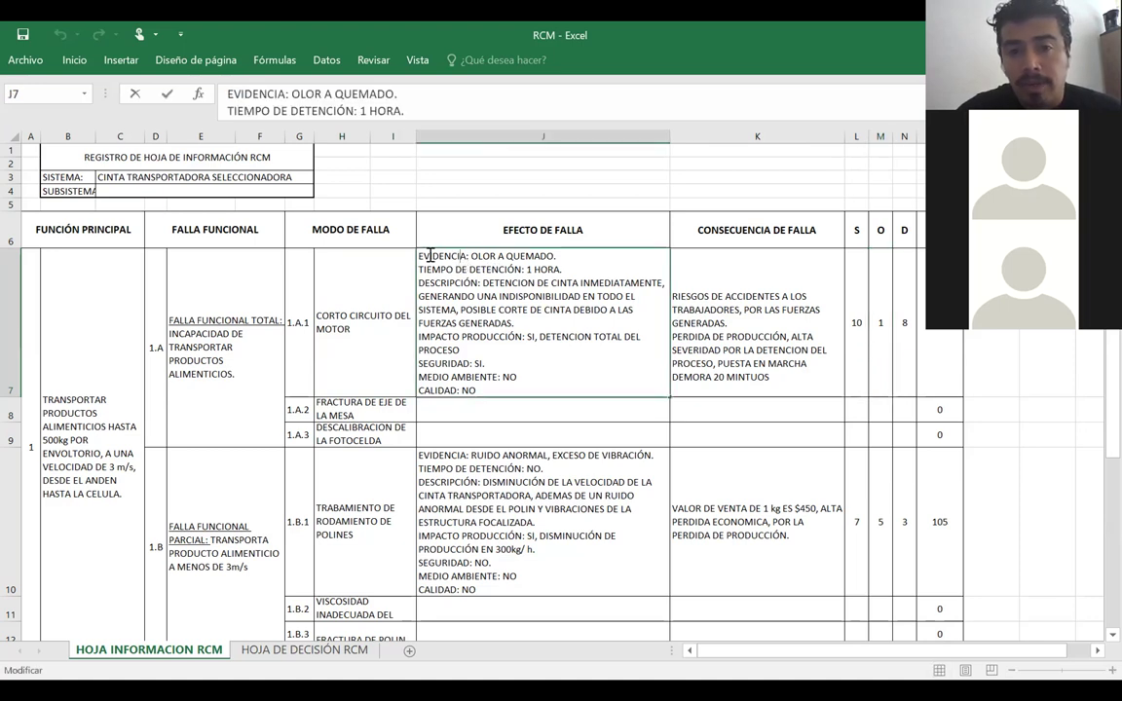
pyautogui.moveTo(429, 256); pyautogui.dragTo(542, 256)
pyautogui.moveTo(455, 270); pyautogui.dragTo(570, 270)
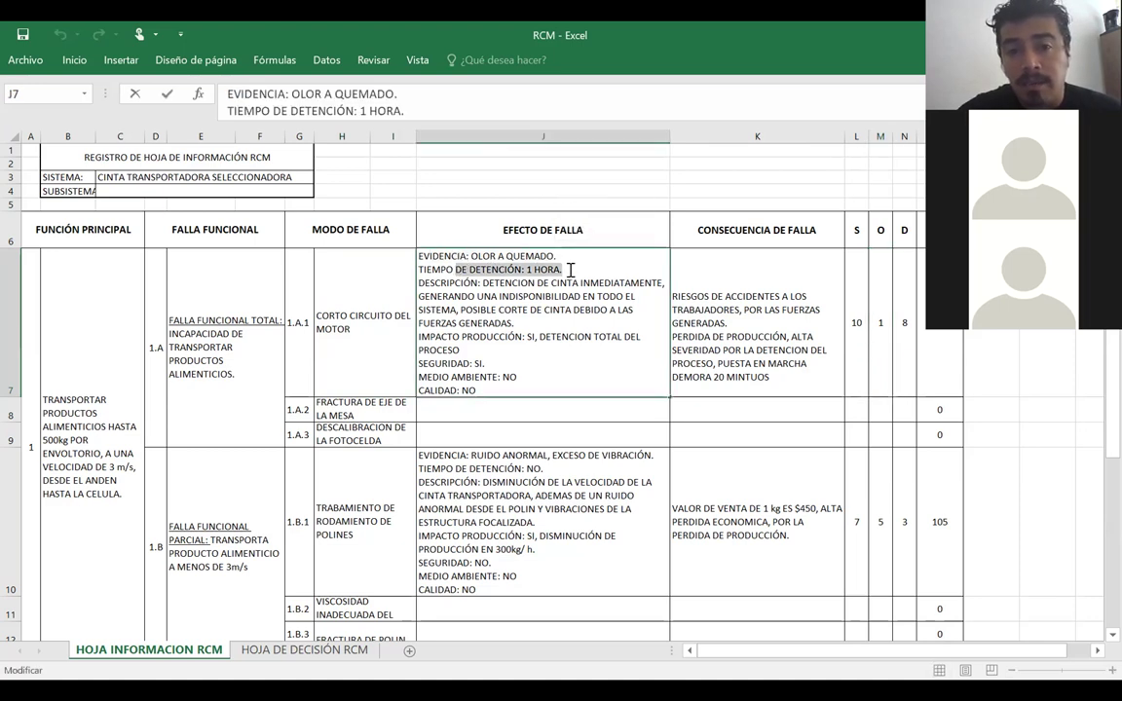
pyautogui.moveTo(475, 283); pyautogui.dragTo(584, 296)
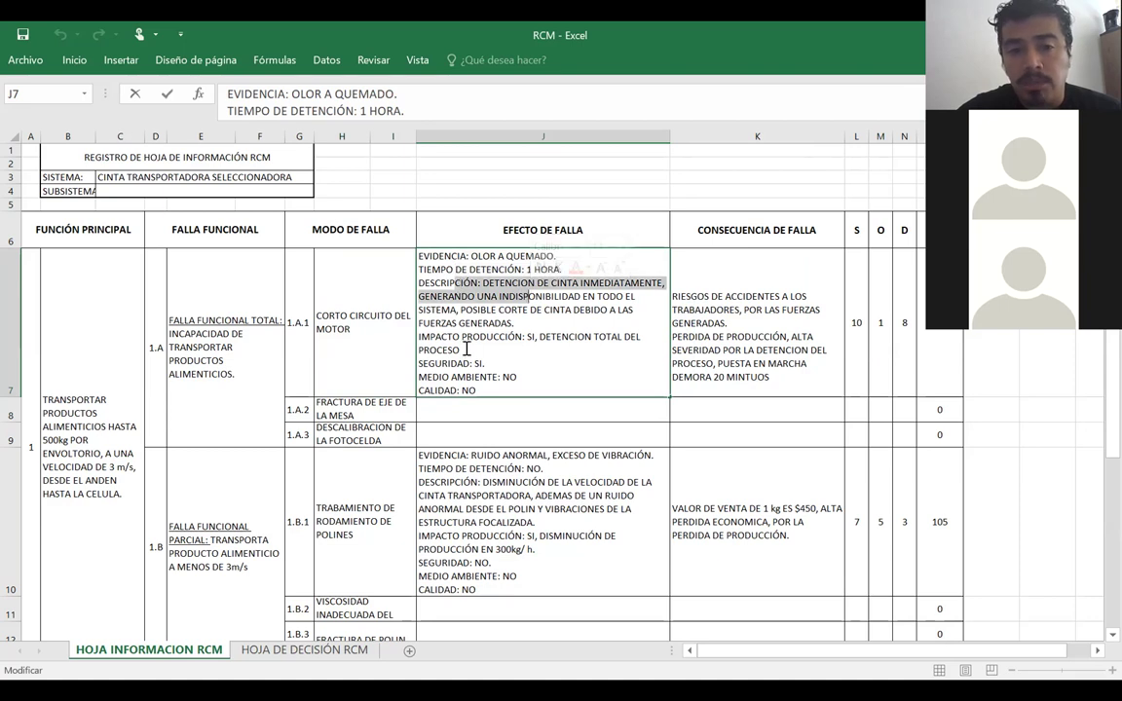
pyautogui.click(429, 369)
pyautogui.moveTo(429, 365); pyautogui.dragTo(526, 389)
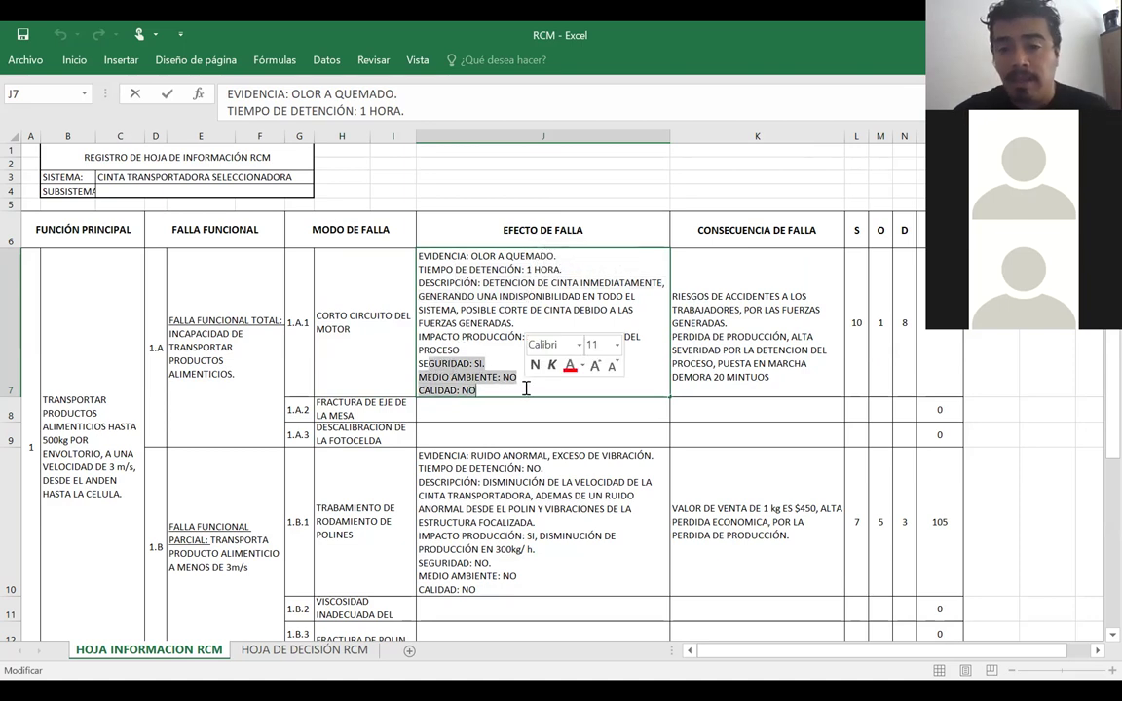
# - Review the failure consequence texts of modes 1.A.1 and 1.B.1, leaving both as they are
pyautogui.click(806, 360)
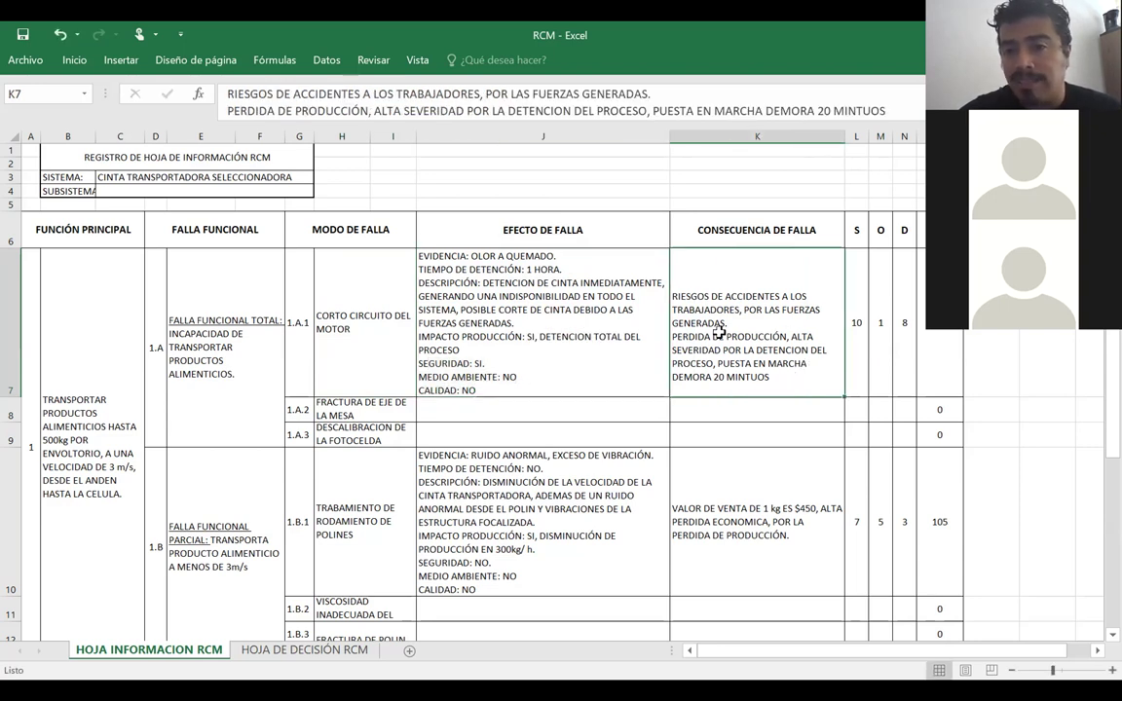
pyautogui.doubleClick(781, 376)
pyautogui.moveTo(781, 376); pyautogui.dragTo(695, 336)
pyautogui.click(681, 504)
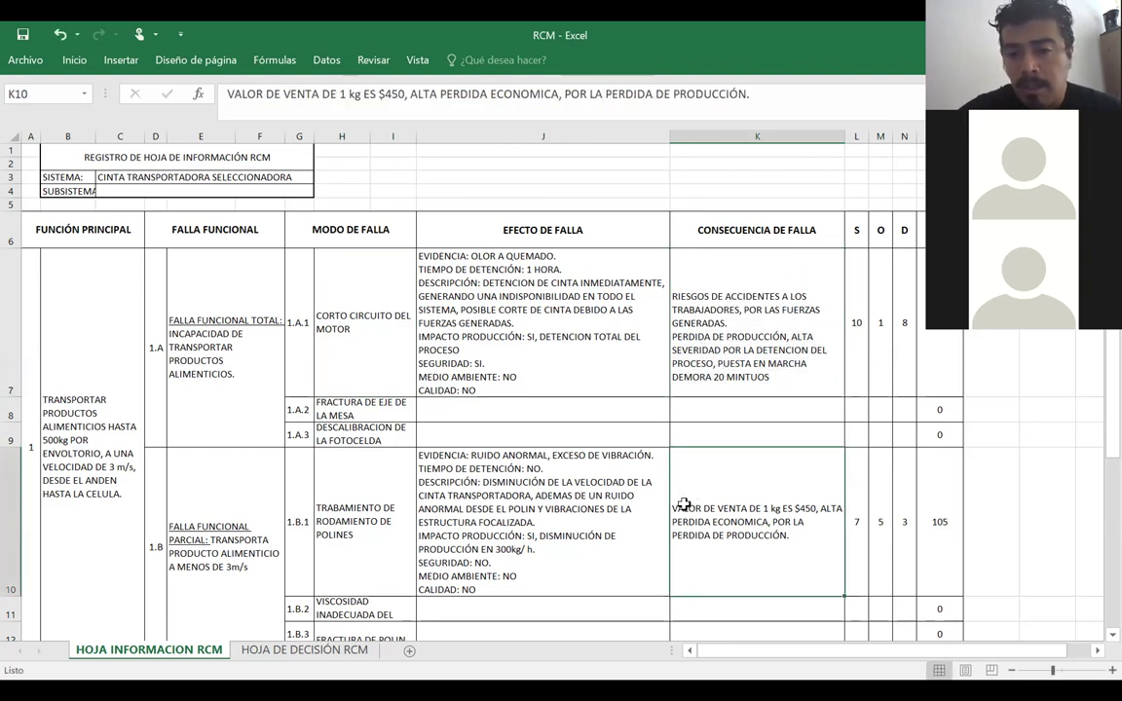
pyautogui.rightClick(686, 510)
pyautogui.press('Escape')
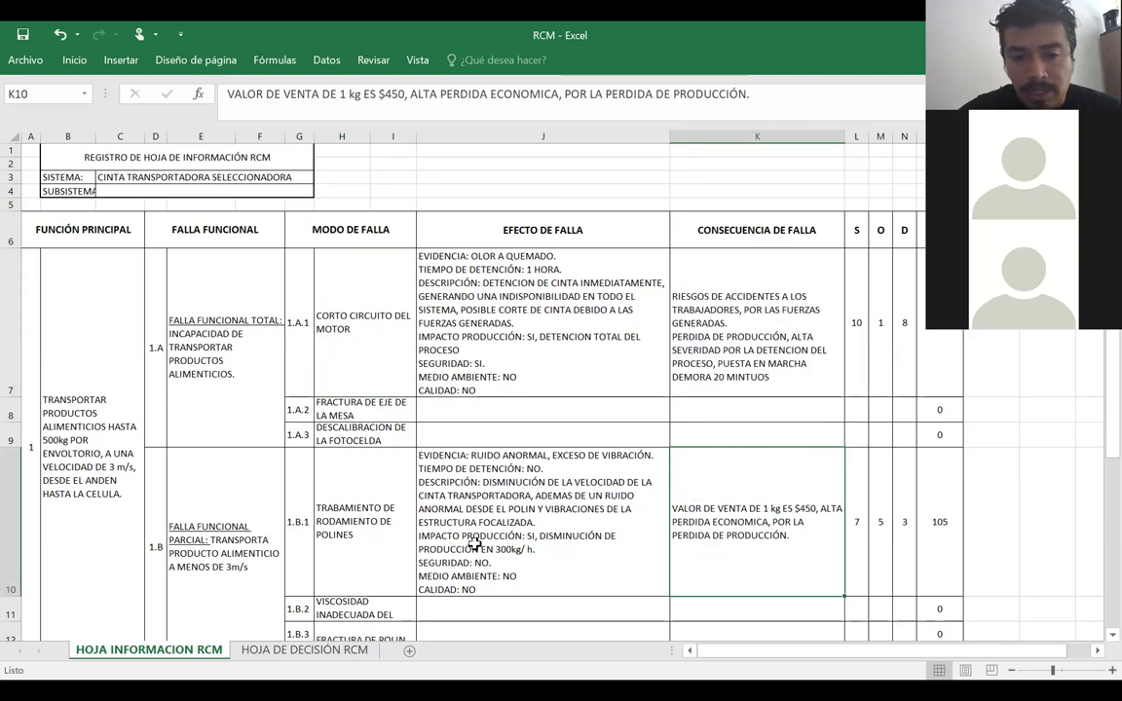
# - Examine the failure effect of mode 1.B.1, highlighting its IMPACTO PRODUCCIÓN line and the production decrease
pyautogui.click(487, 499)
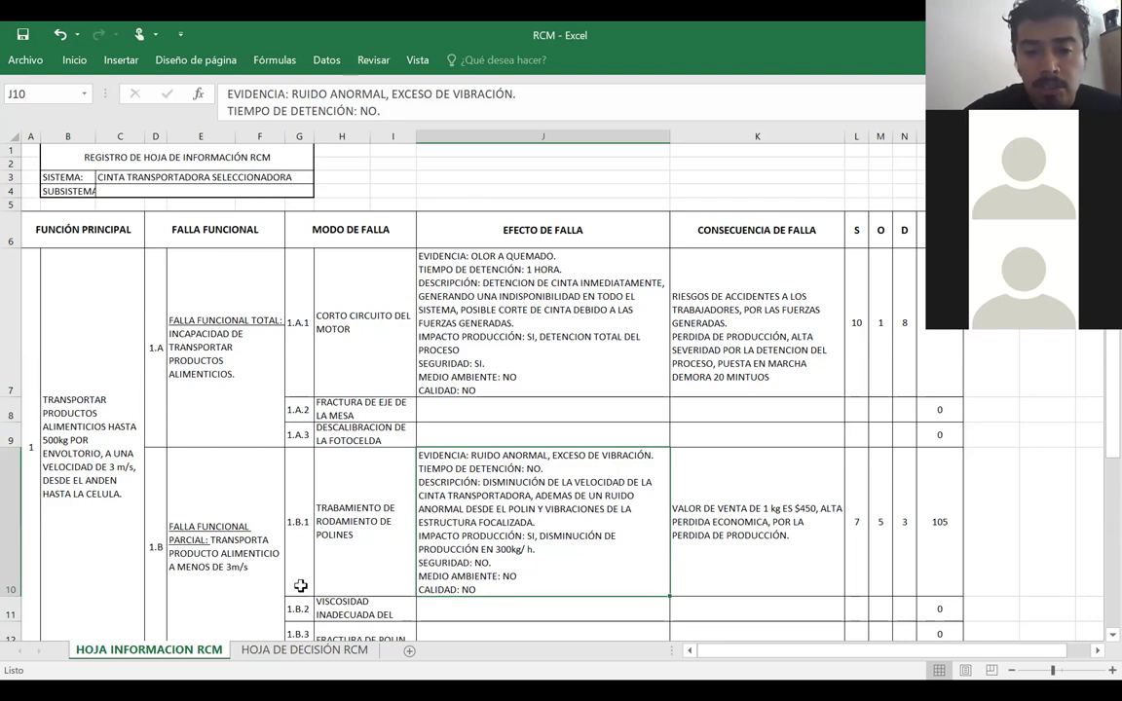
pyautogui.doubleClick(543, 551)
pyautogui.moveTo(543, 553); pyautogui.dragTo(526, 551)
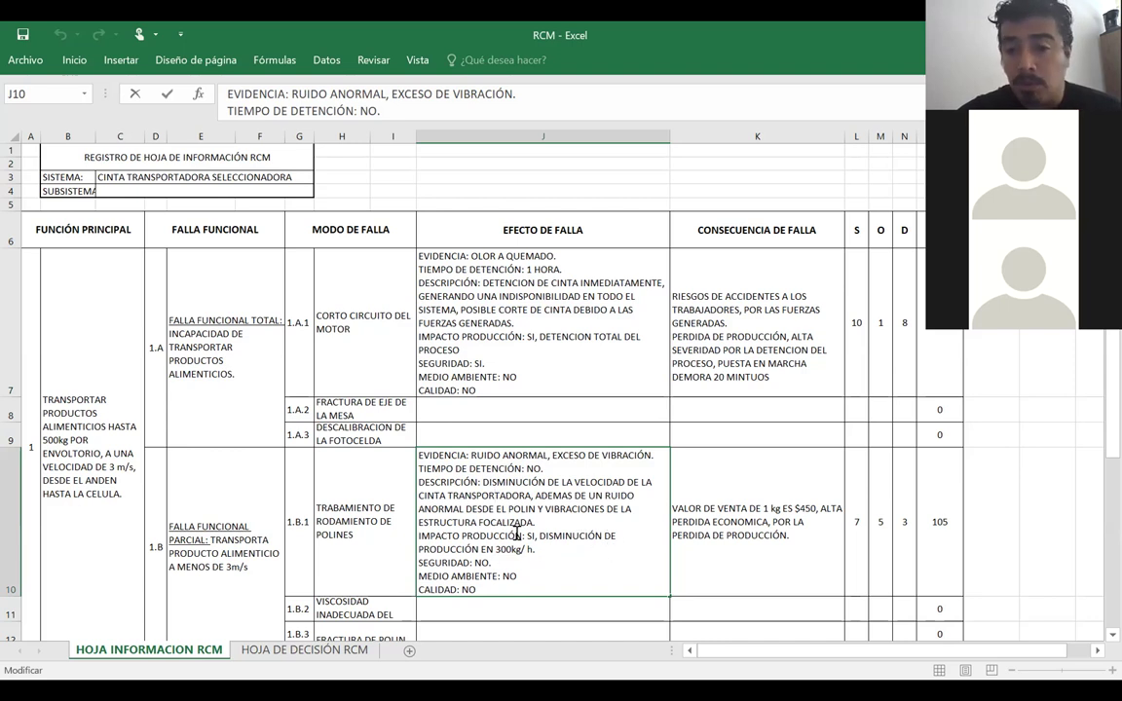
pyautogui.moveTo(421, 535); pyautogui.dragTo(518, 536)
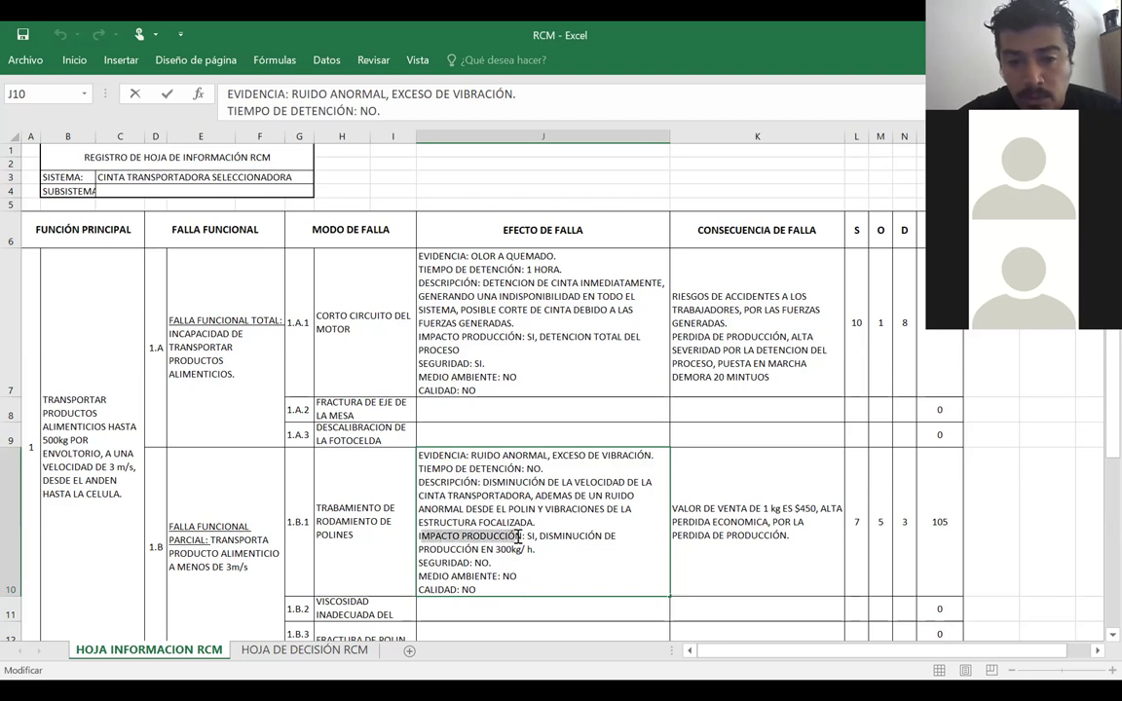
pyautogui.click(419, 535)
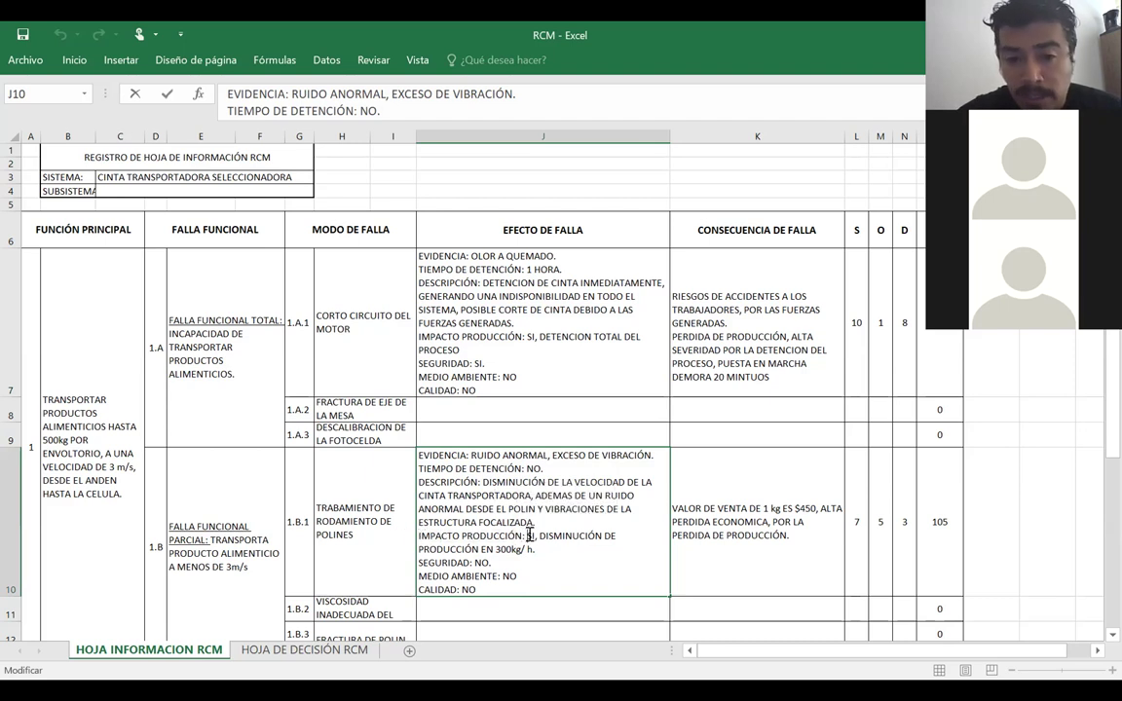
pyautogui.moveTo(542, 540); pyautogui.dragTo(555, 549)
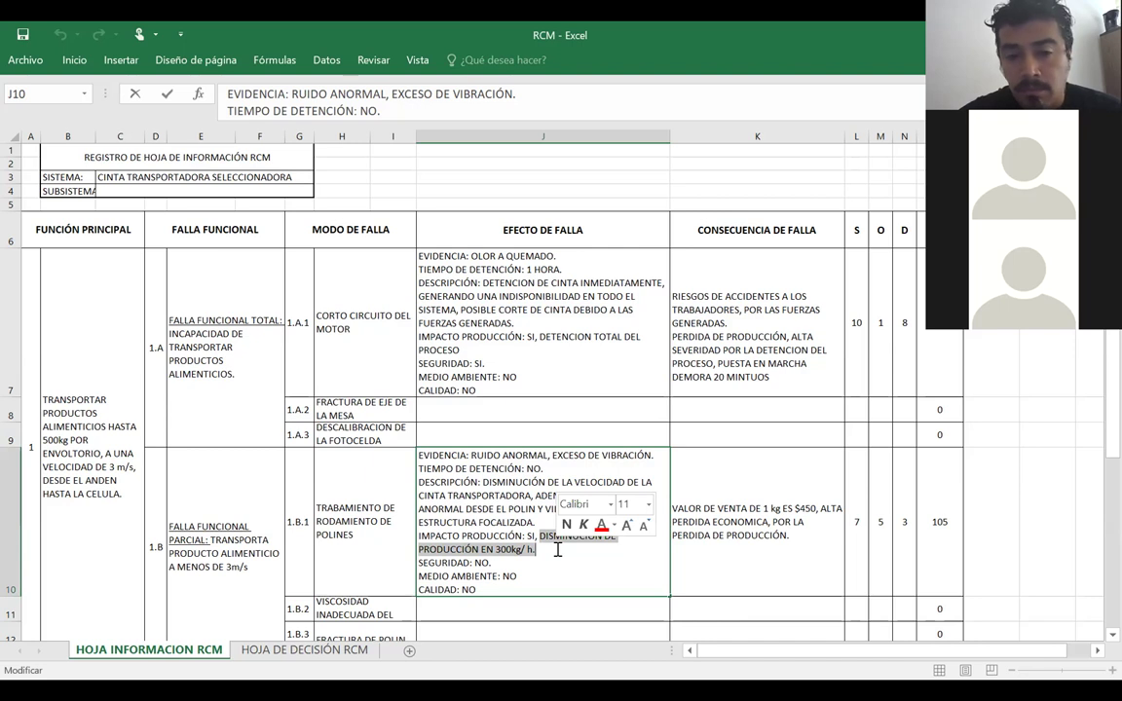
# - Highlight the failure consequence of mode 1.B.1 and compare it with the failure effect beside it
pyautogui.click(791, 532)
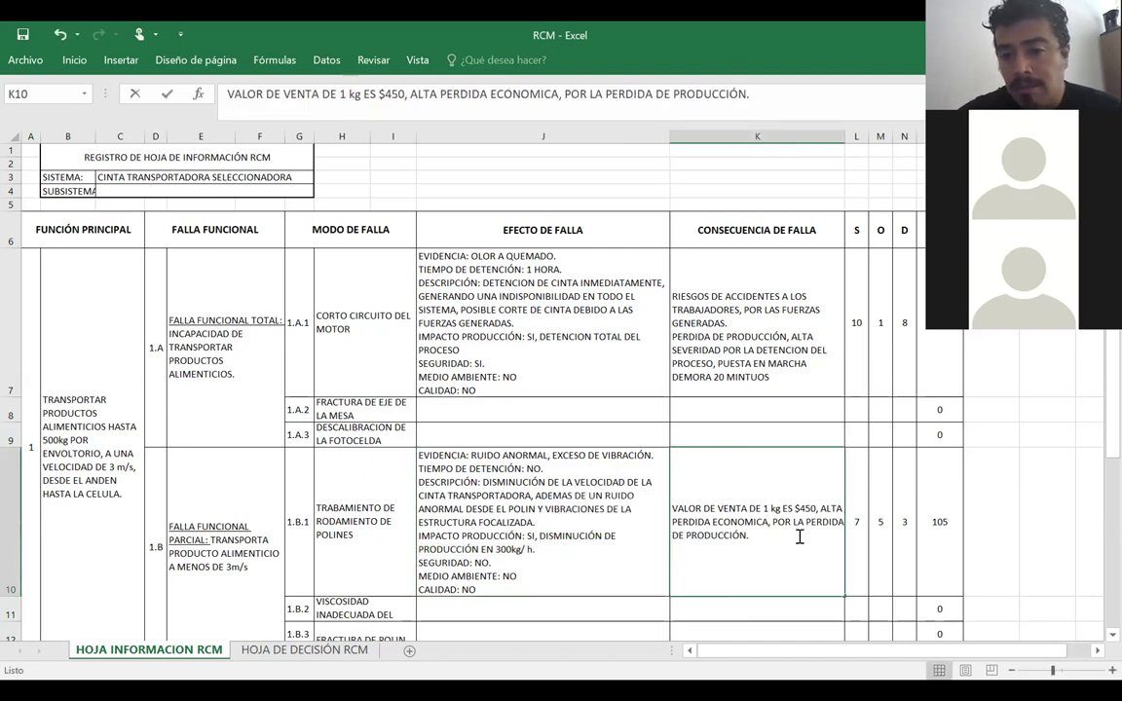
pyautogui.tripleClick(784, 536)
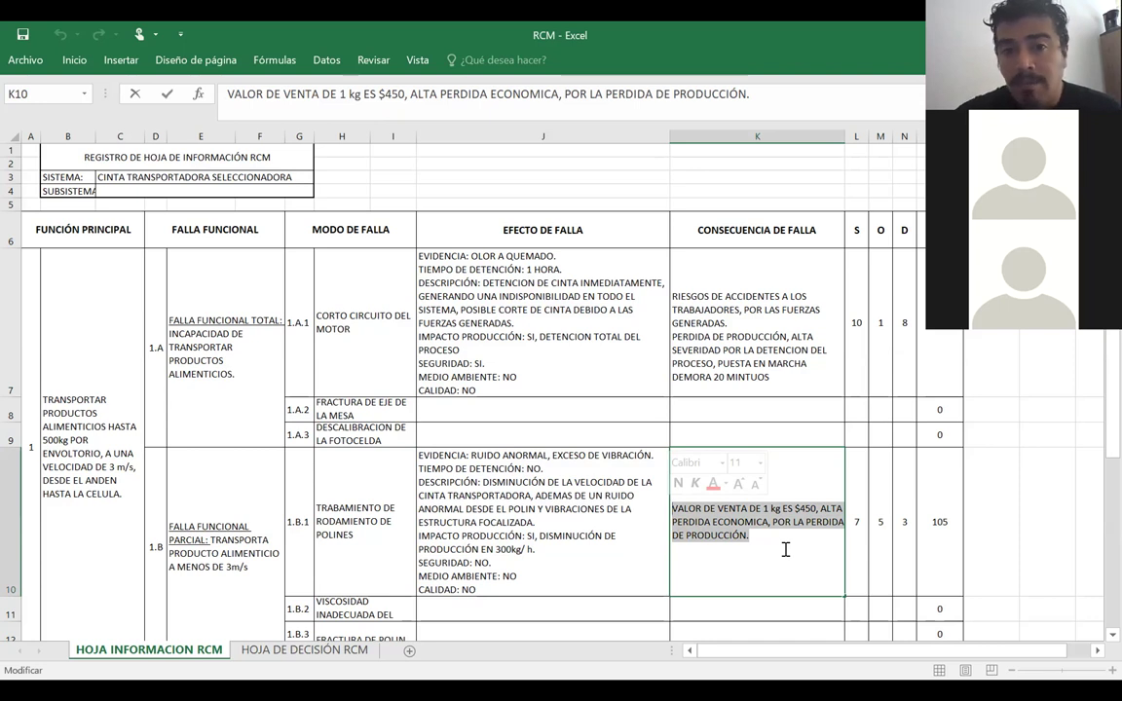
pyautogui.click(555, 472)
pyautogui.click(815, 497)
pyautogui.moveTo(814, 498); pyautogui.dragTo(580, 486)
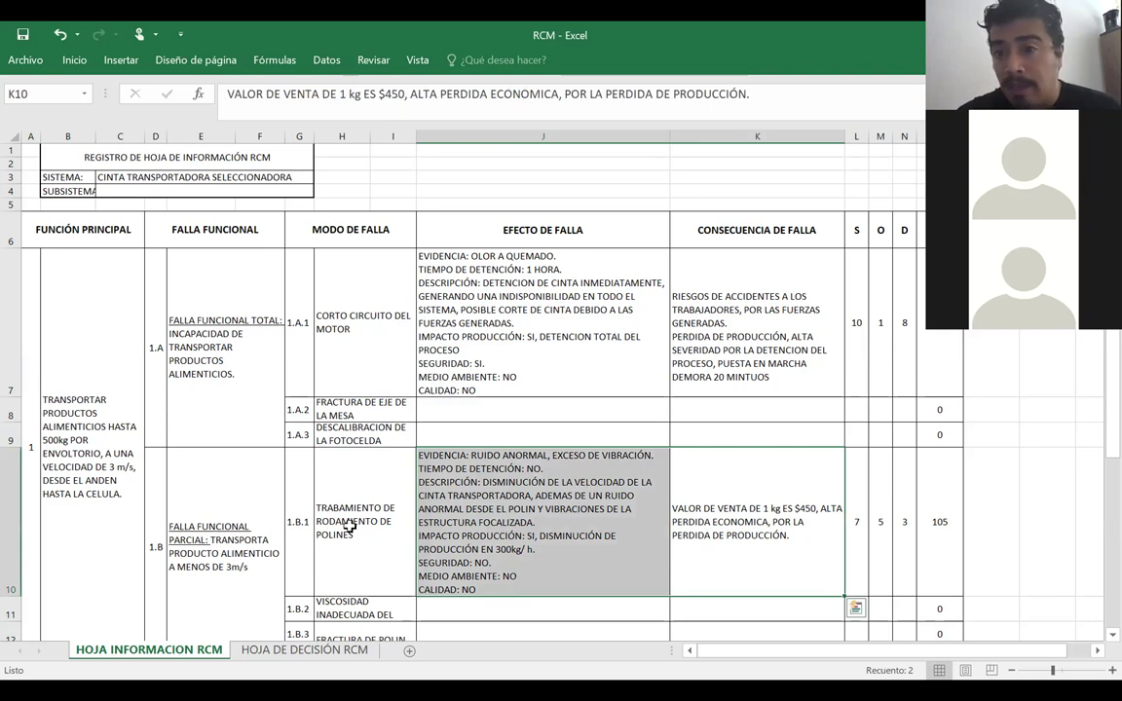
# - Compare the severity (S) scores of failure modes 1.A.1 and 1.B.1
pyautogui.click(857, 553)
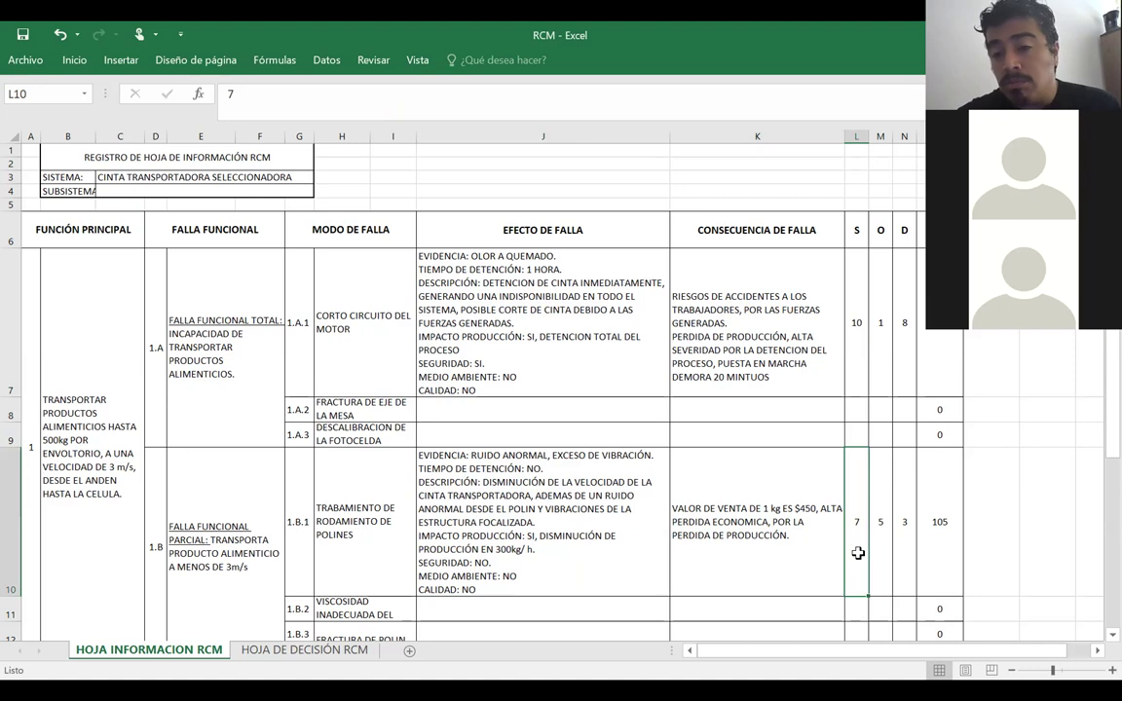
pyautogui.click(855, 230)
pyautogui.click(853, 328)
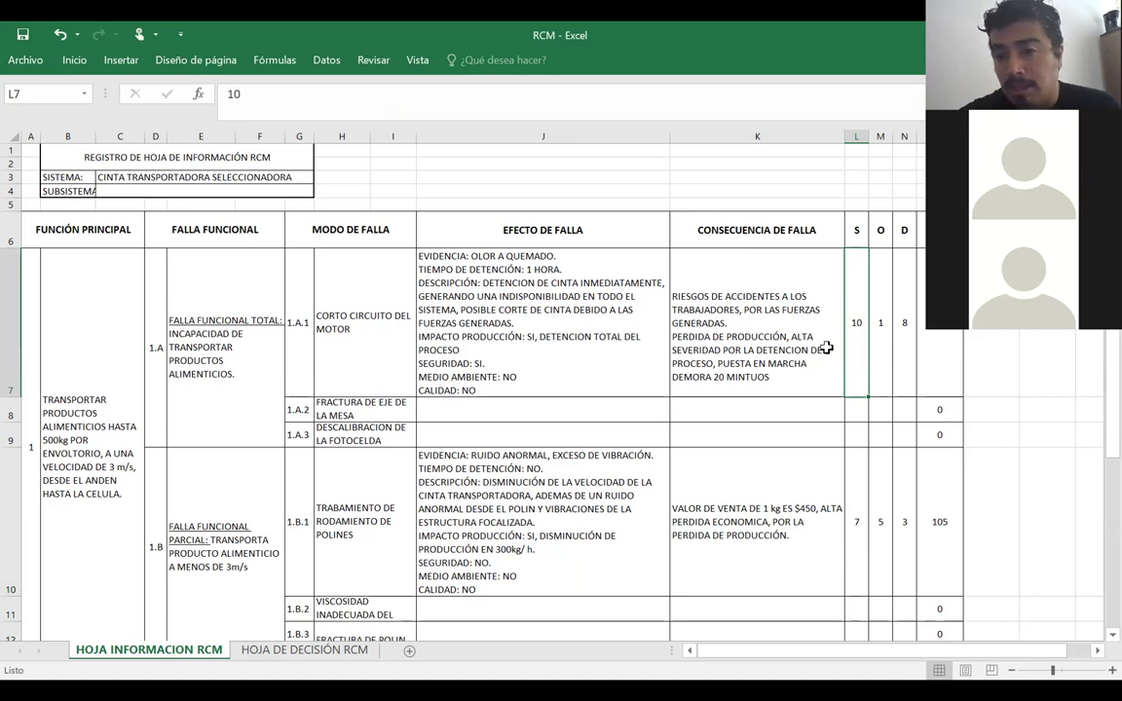
pyautogui.click(854, 521)
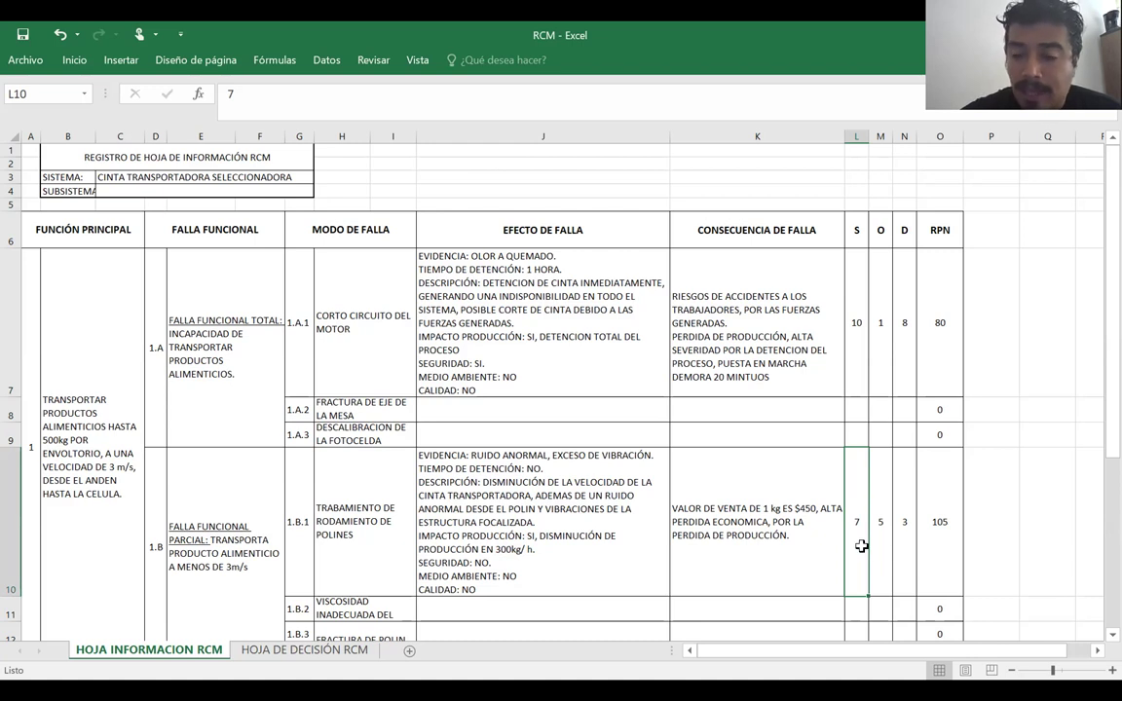
# - Look over the rows of failure modes 1.A.1, 1.A.2 and 1.A.3 across to the RPN, and the remaining rows of the information sheet
pyautogui.moveTo(932, 302); pyautogui.dragTo(375, 294)
pyautogui.click(338, 409)
pyautogui.moveTo(338, 409); pyautogui.dragTo(864, 408)
pyautogui.moveTo(374, 437); pyautogui.dragTo(935, 437)
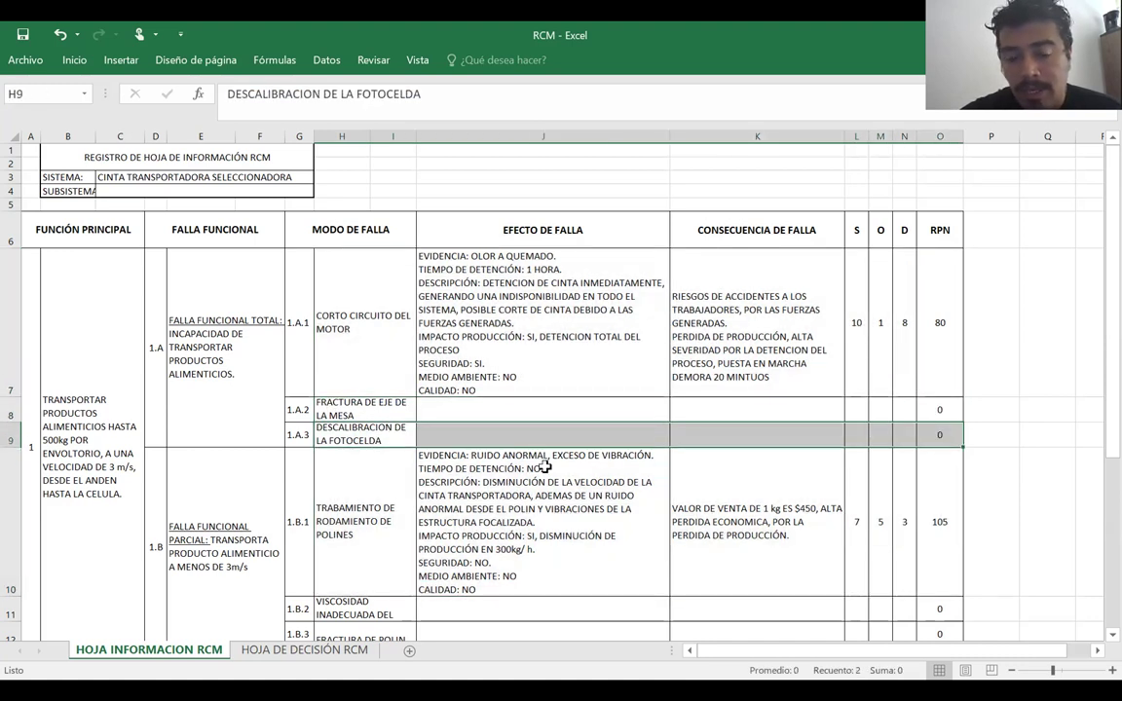
pyautogui.scroll(-2, 544, 467)
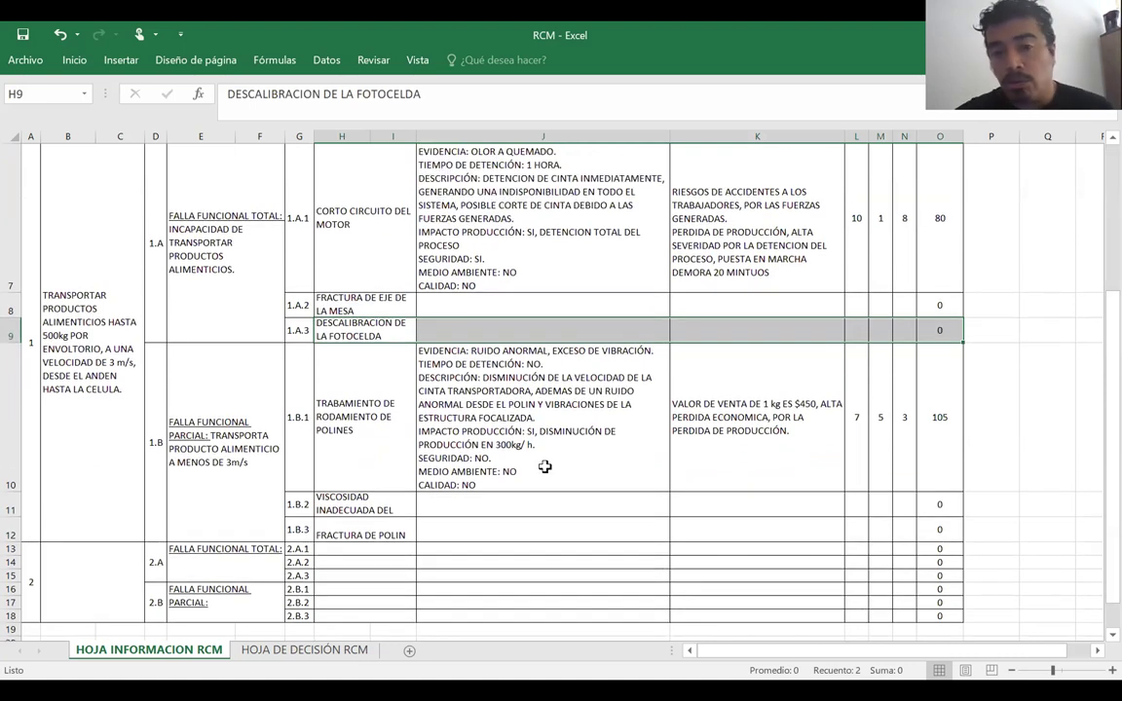
pyautogui.scroll(2, 545, 467)
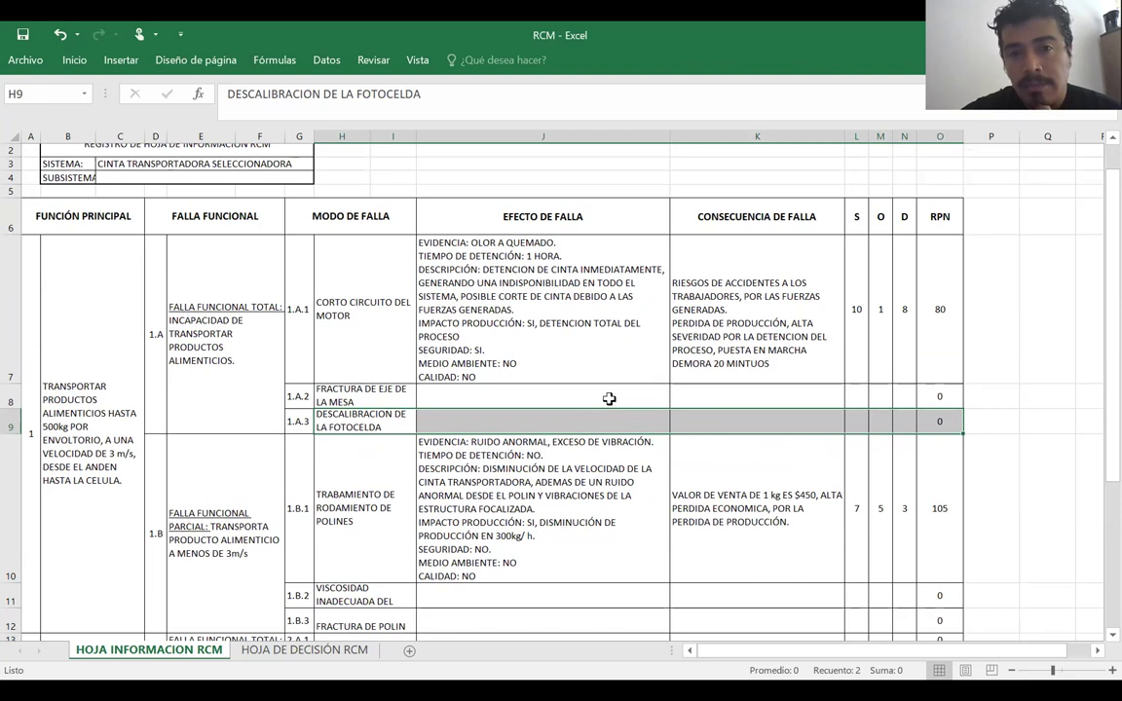
# - Open the HOJA DE DECISIÓN RCM sheet and examine its reference and consequence column headings and the row for failure mode 1-A-1
pyautogui.click(304, 651)
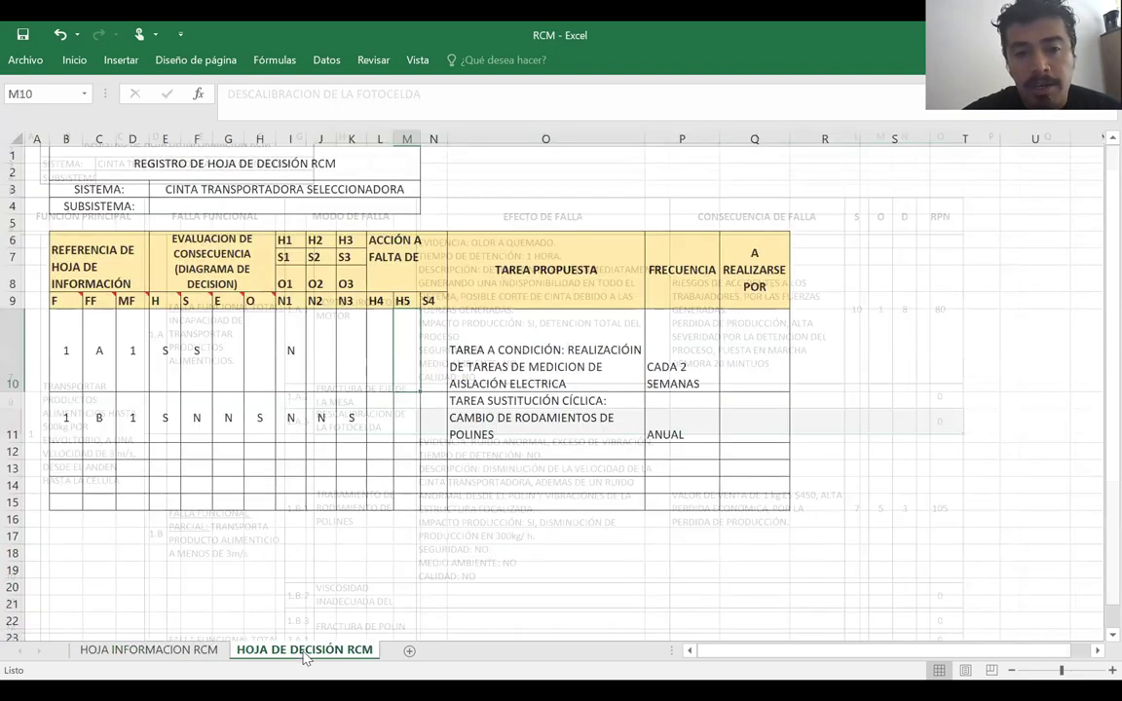
pyautogui.moveTo(80, 300)
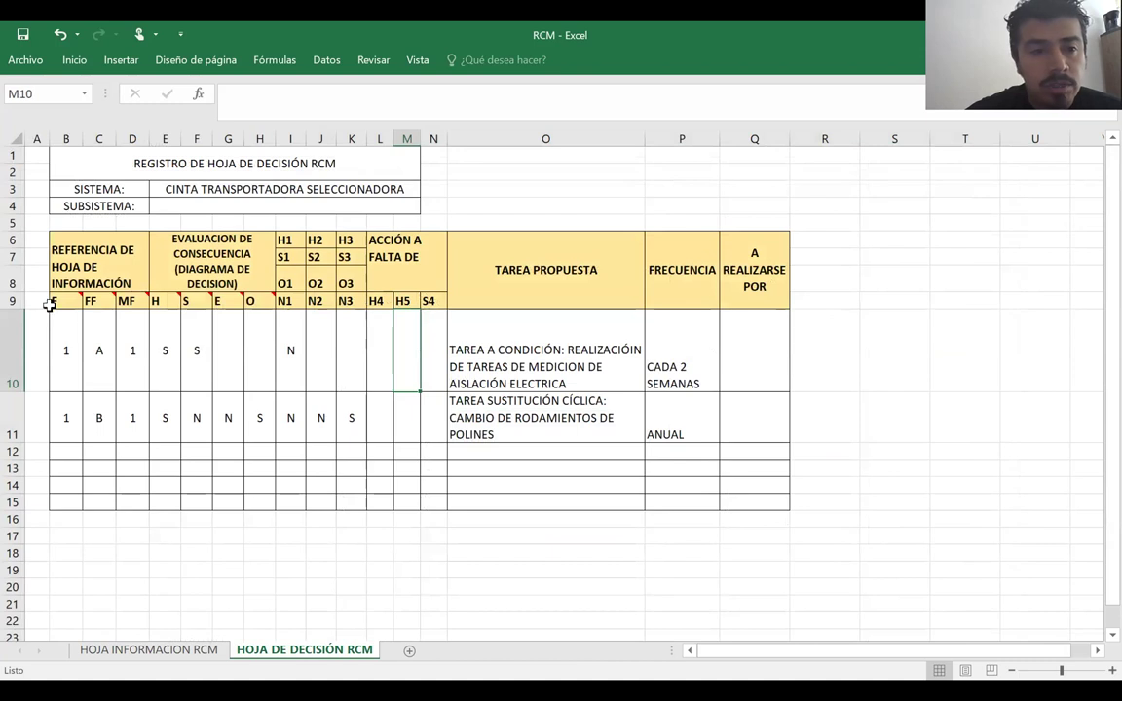
pyautogui.moveTo(134, 301)
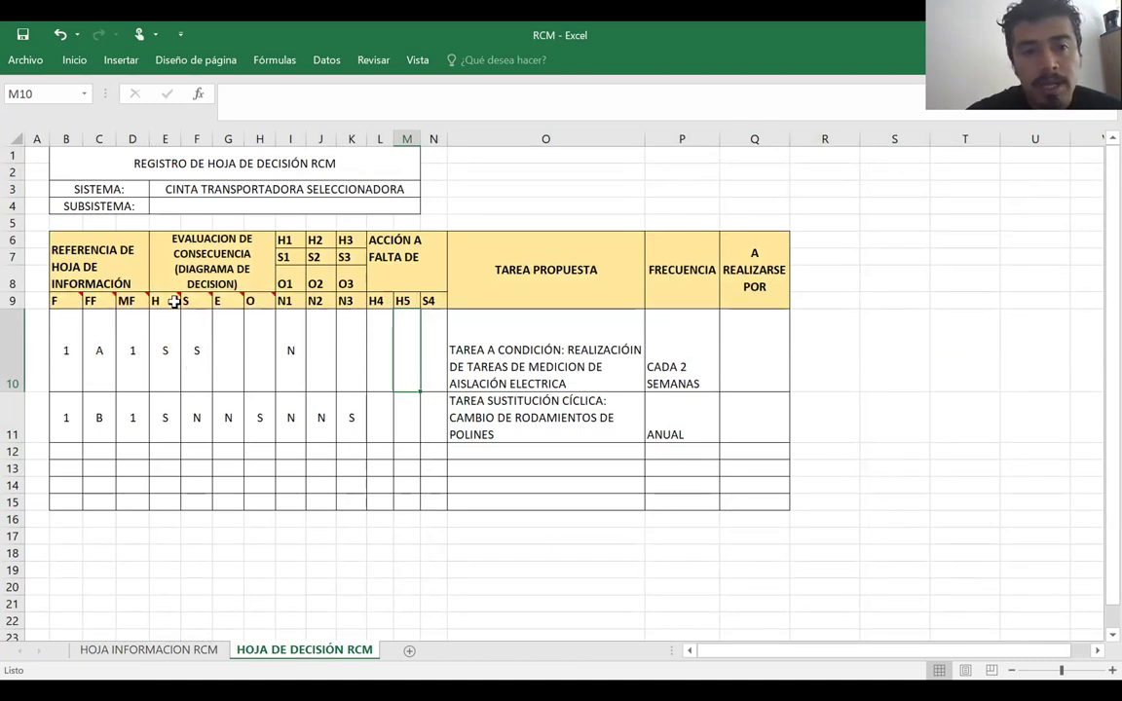
pyautogui.moveTo(174, 300)
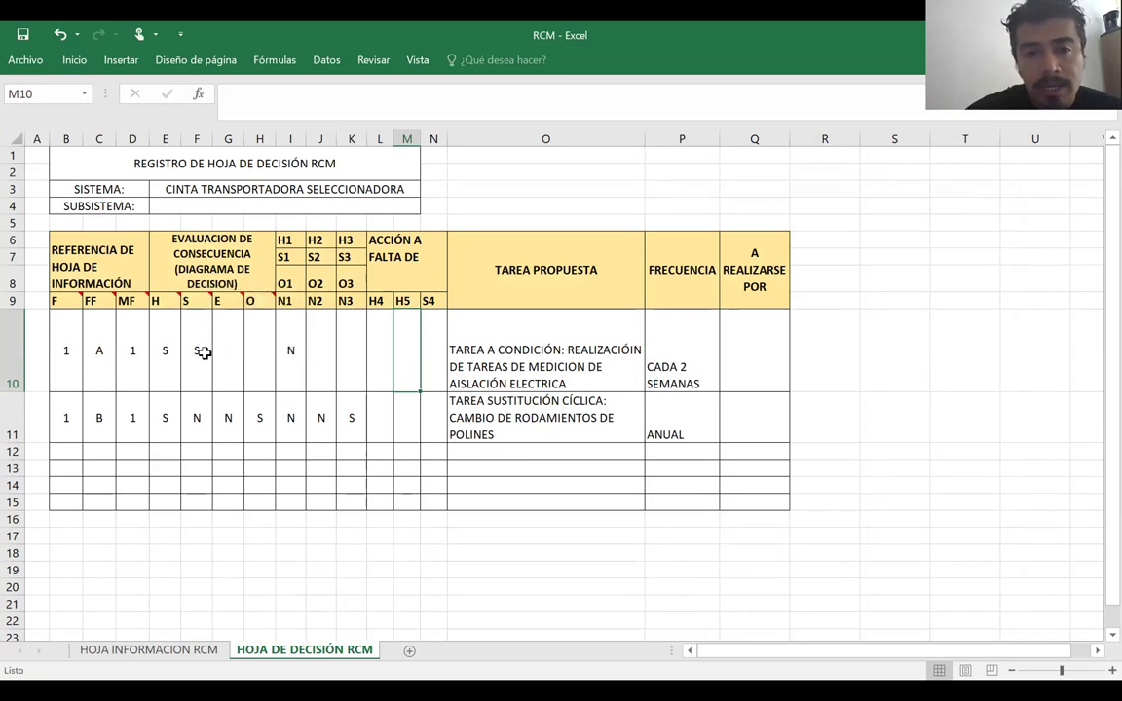
pyautogui.moveTo(230, 302)
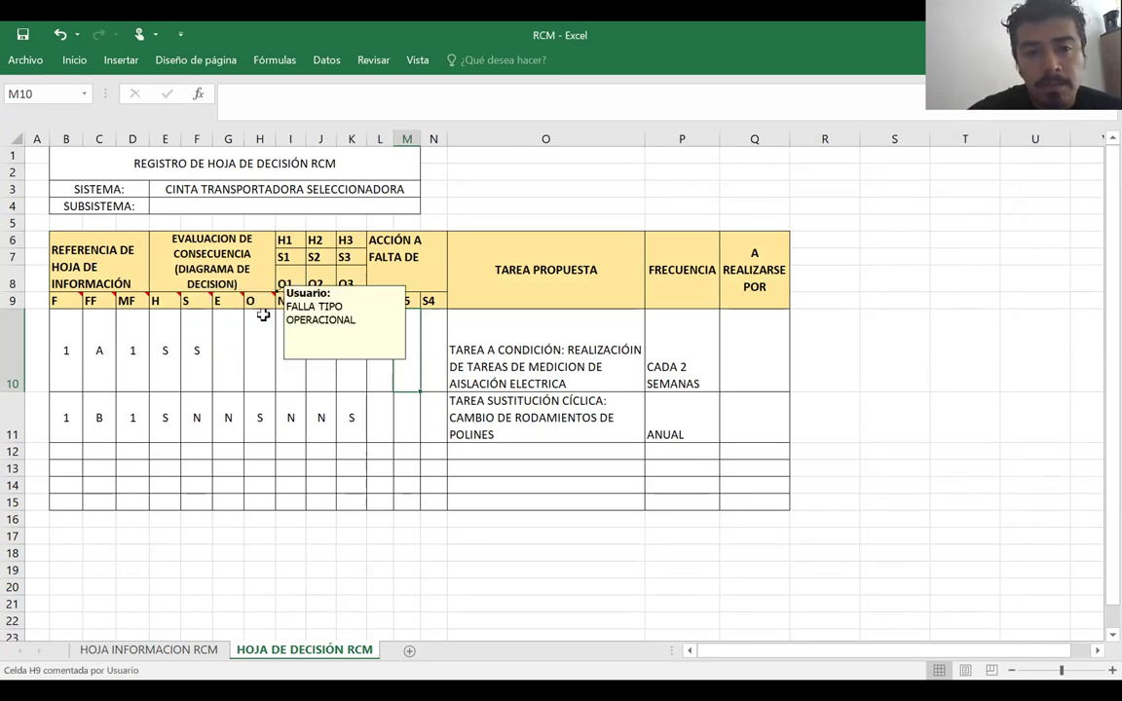
pyautogui.moveTo(75, 344); pyautogui.dragTo(728, 373)
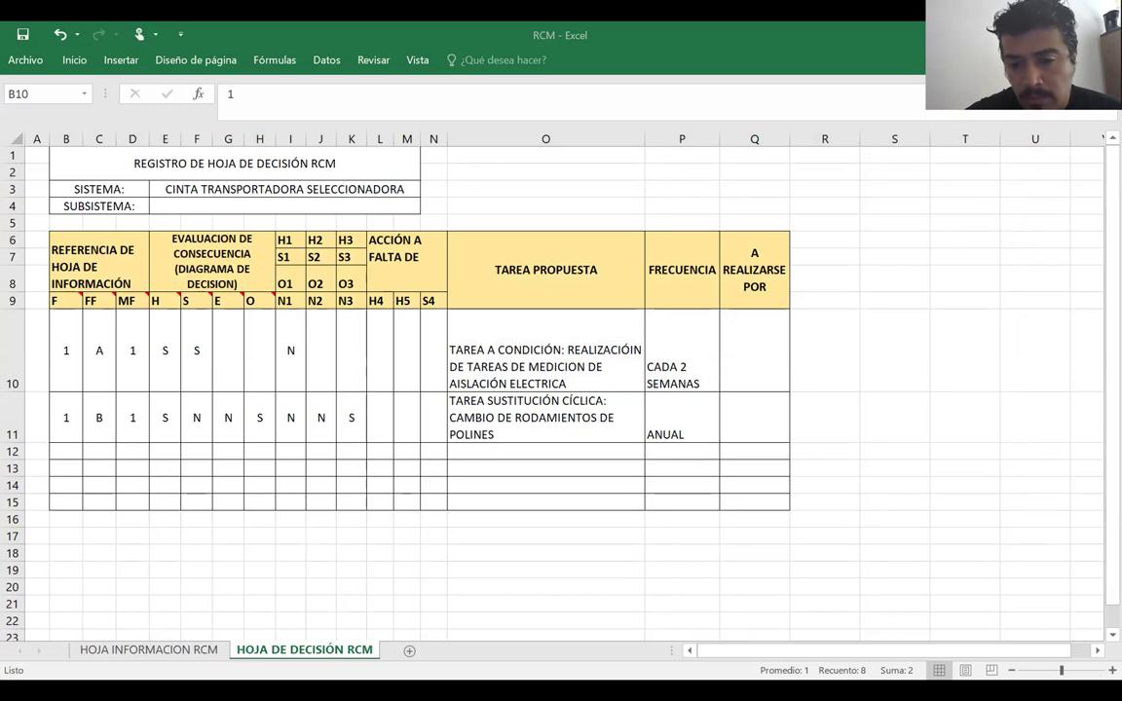
# - Paste the copied RCM decision diagram into the decision sheet and place it beside TAREA PROPUESTA, over the FRECUENCIA and A REALIZARSE POR columns
pyautogui.click(869, 473)
pyautogui.hotkey('ctrl', 'v')
pyautogui.moveTo(901, 461); pyautogui.dragTo(402, 234)
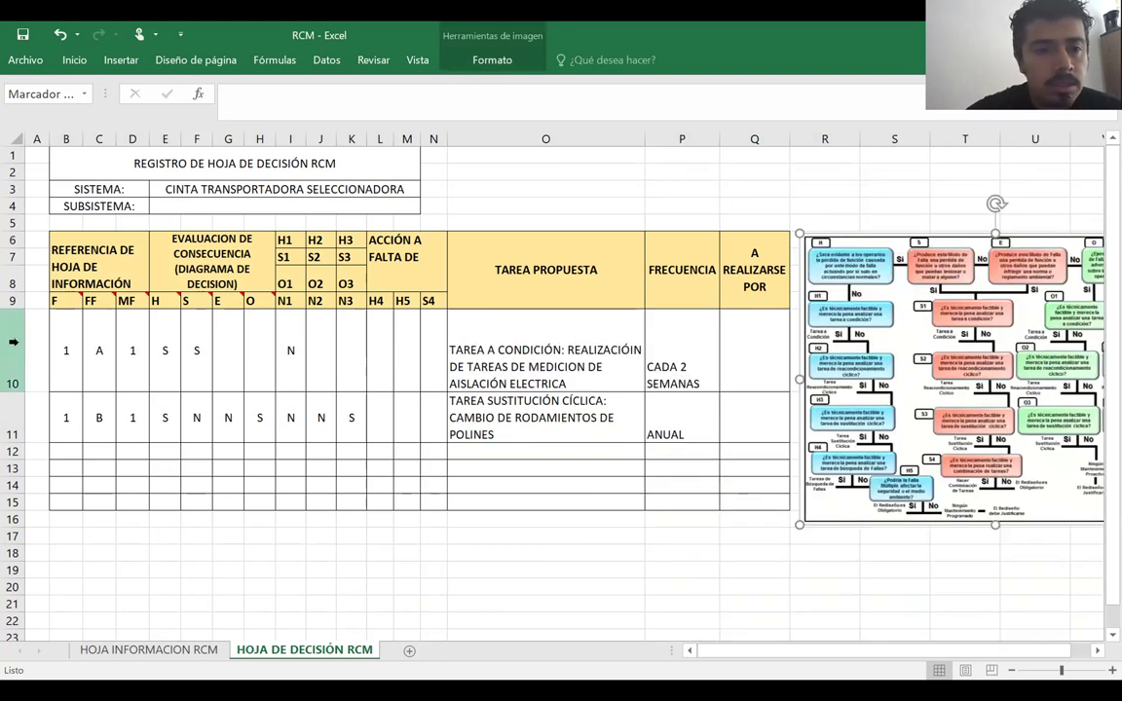
pyautogui.click(164, 320)
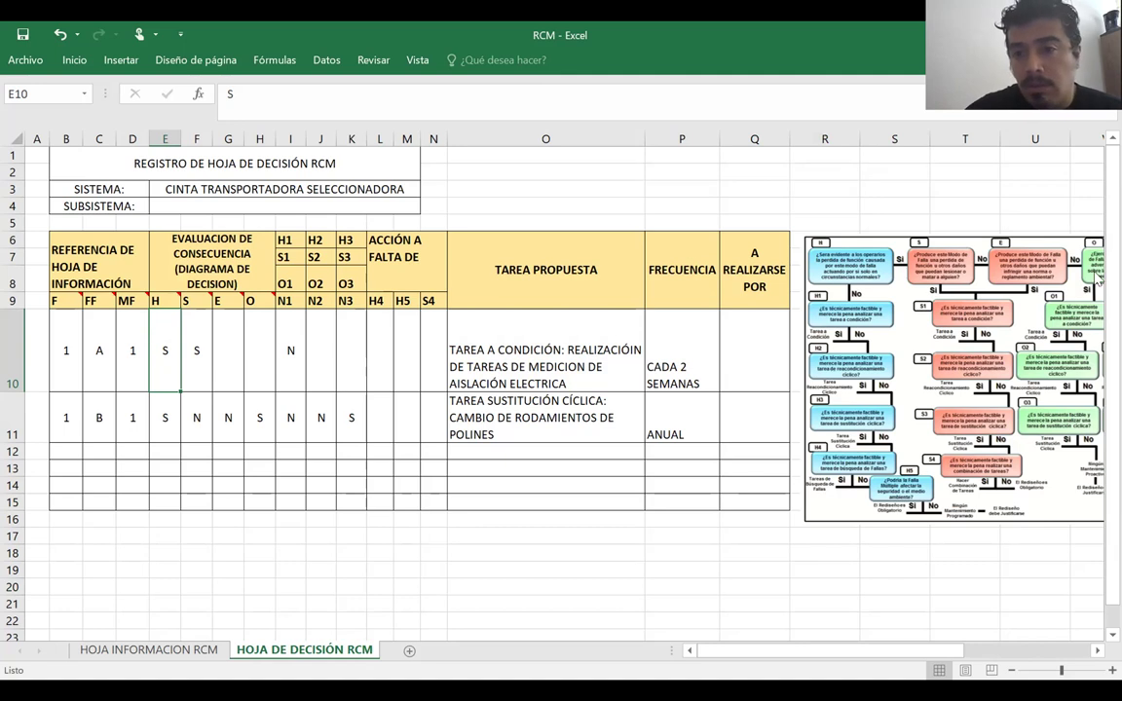
pyautogui.moveTo(976, 255); pyautogui.dragTo(859, 243)
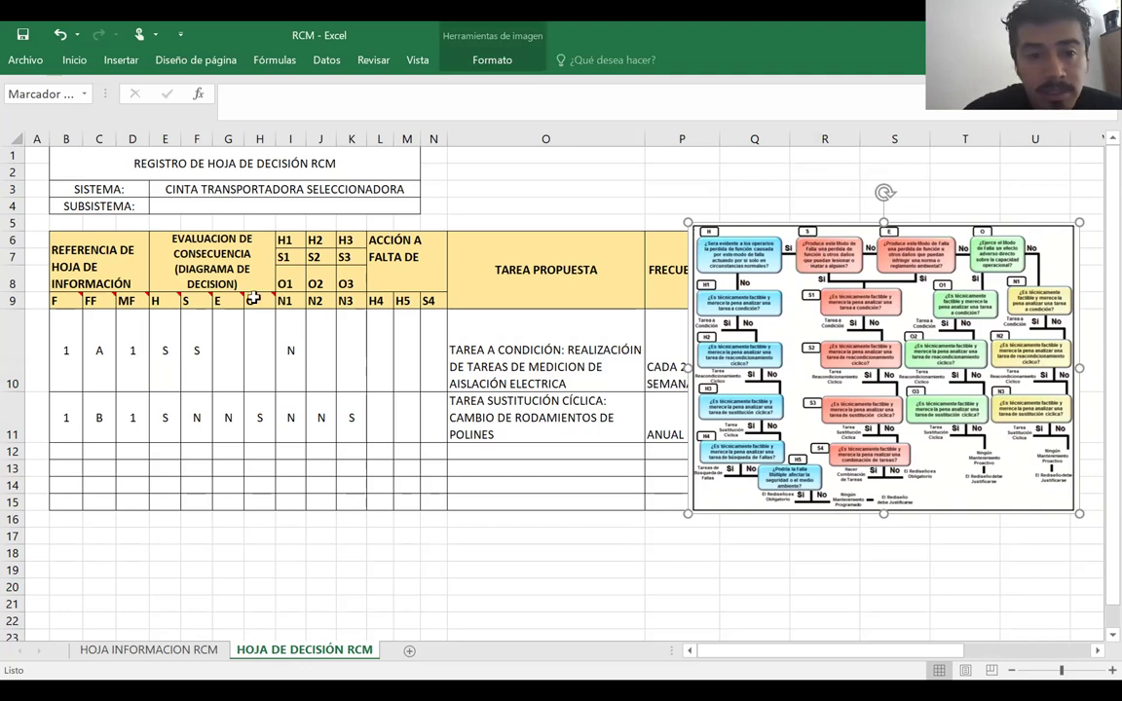
# - Clear the decision answers of failure mode 1-A-1 from column H through N2 (cells E10:J10)
pyautogui.click(197, 339)
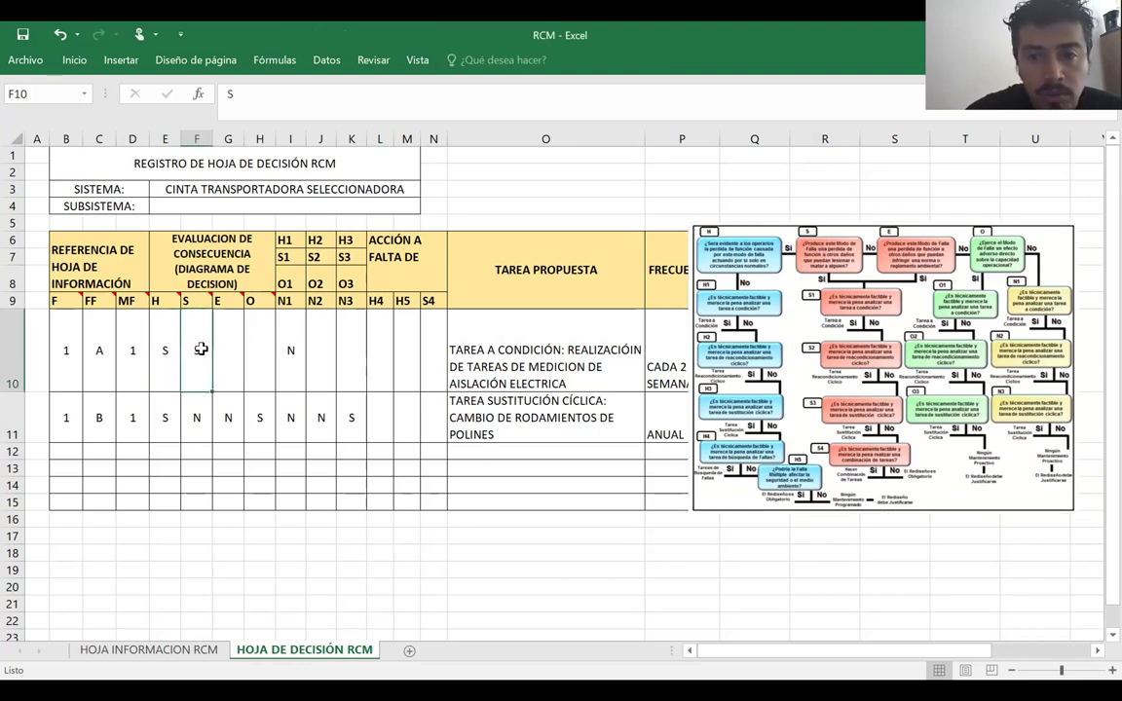
pyautogui.moveTo(163, 346); pyautogui.dragTo(321, 341)
pyautogui.press('Delete')
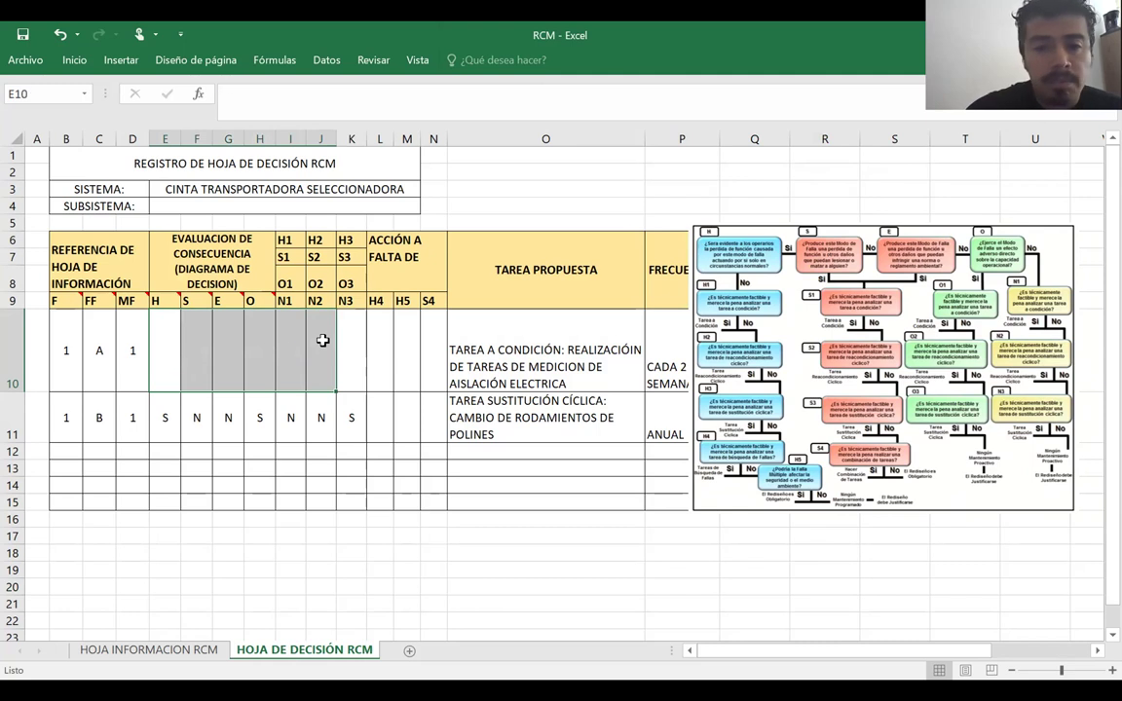
# - Enlarge the RCM decision diagram and place it over the edge of the TAREA PROPUESTA column and the columns beyond it
pyautogui.moveTo(818, 234); pyautogui.dragTo(575, 176)
pyautogui.moveTo(835, 458); pyautogui.dragTo(894, 476)
pyautogui.moveTo(558, 185); pyautogui.dragTo(697, 217)
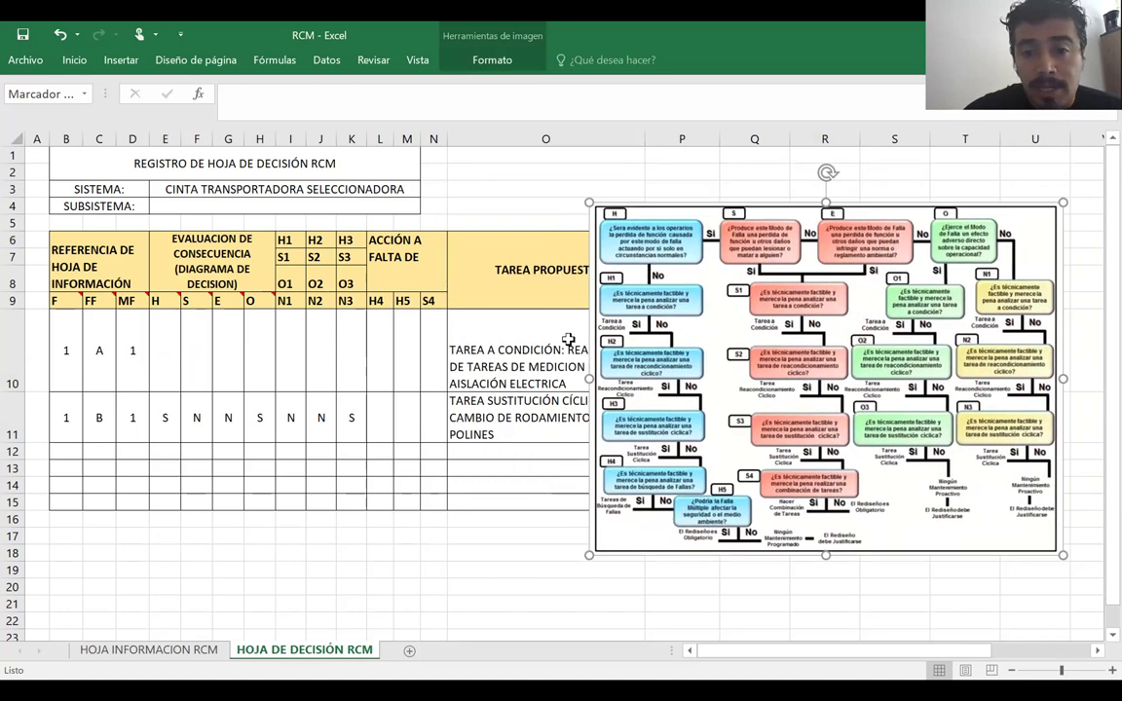
# - Answer SI under H and S for failure mode 1-A-1 (cells E10 and F10)
pyautogui.moveTo(168, 335); pyautogui.dragTo(229, 341)
pyautogui.click(169, 335)
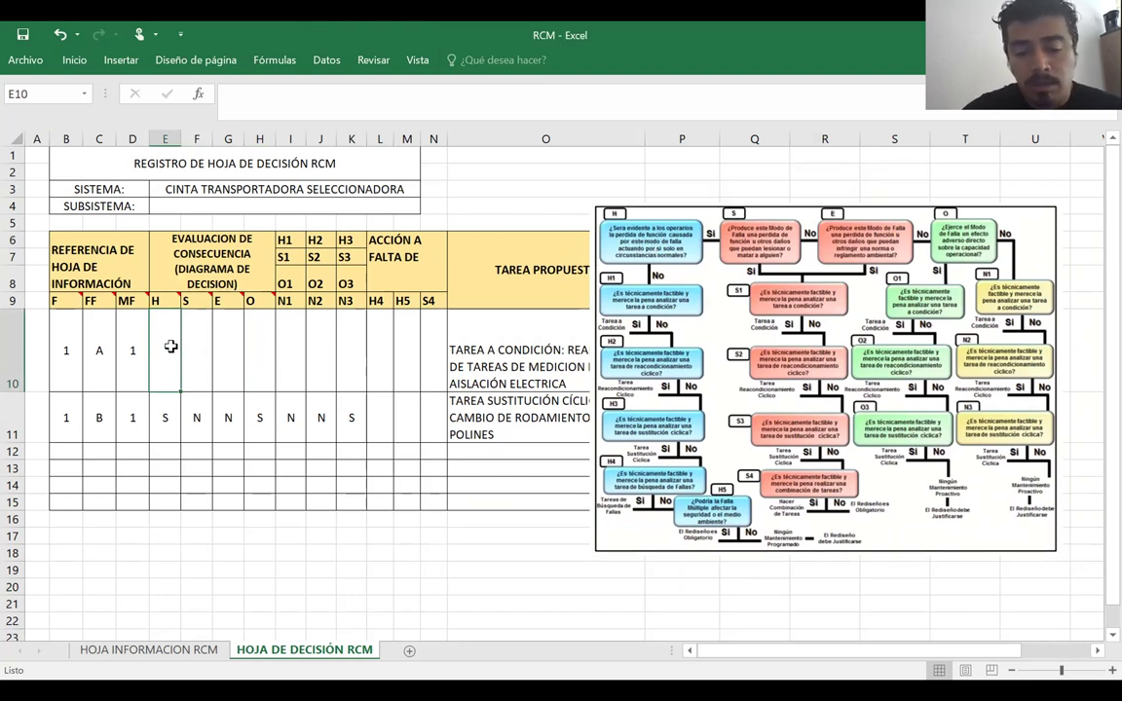
pyautogui.write('s')
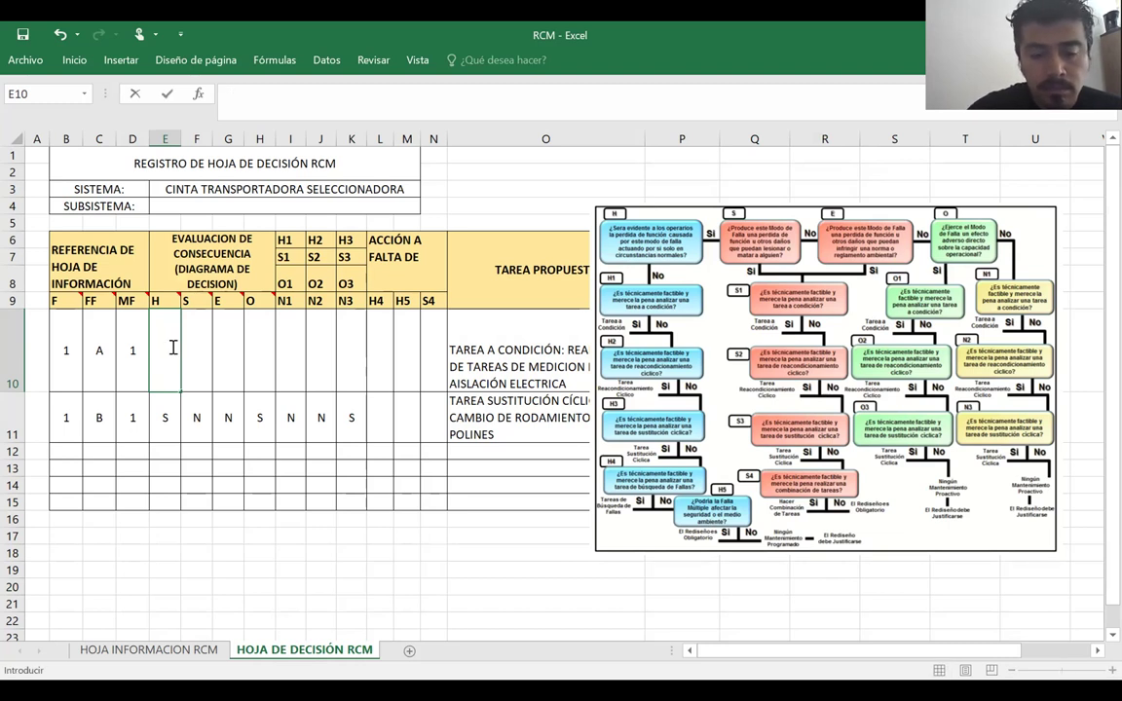
pyautogui.write('I')
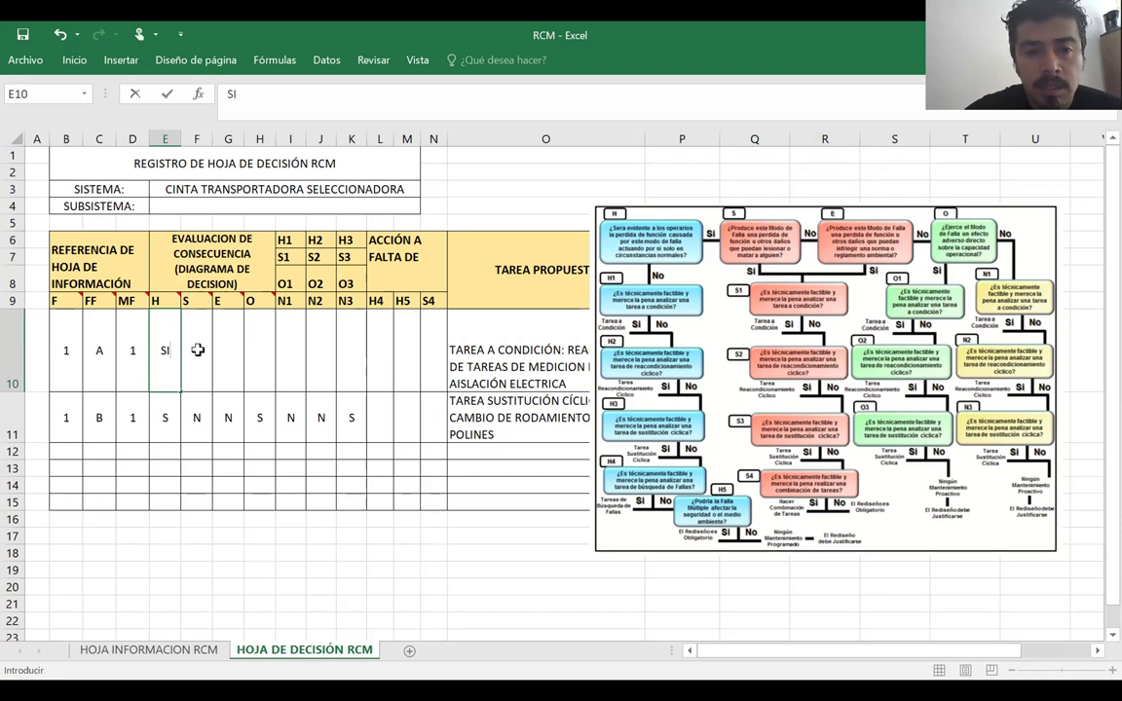
pyautogui.click(200, 347)
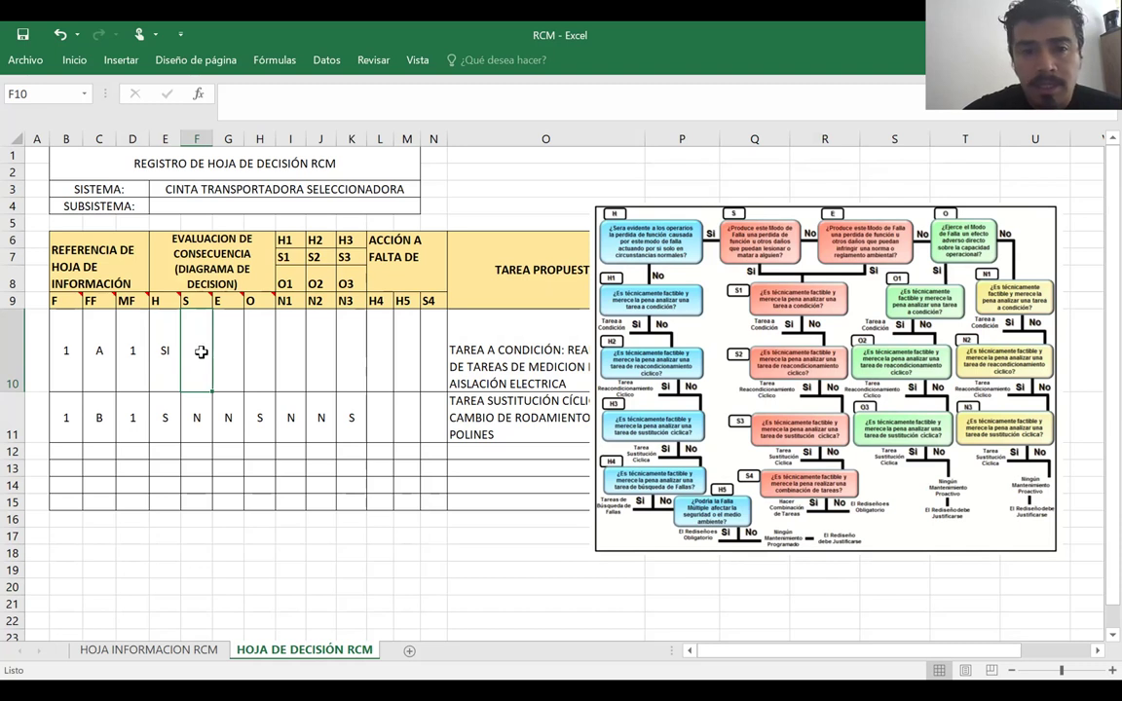
pyautogui.write('SI')
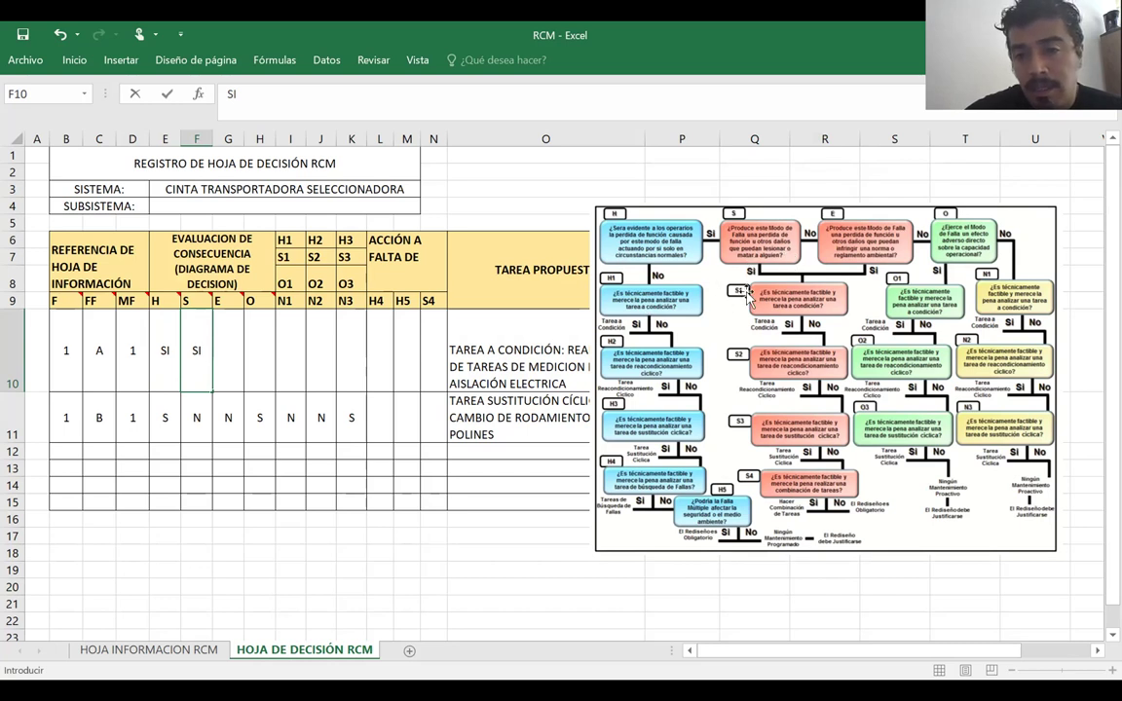
# - Answer SI in the H1/S1/O1/N1 column for failure mode 1-A-1 (I10) and check its proposed task
pyautogui.moveTo(288, 261); pyautogui.dragTo(293, 324)
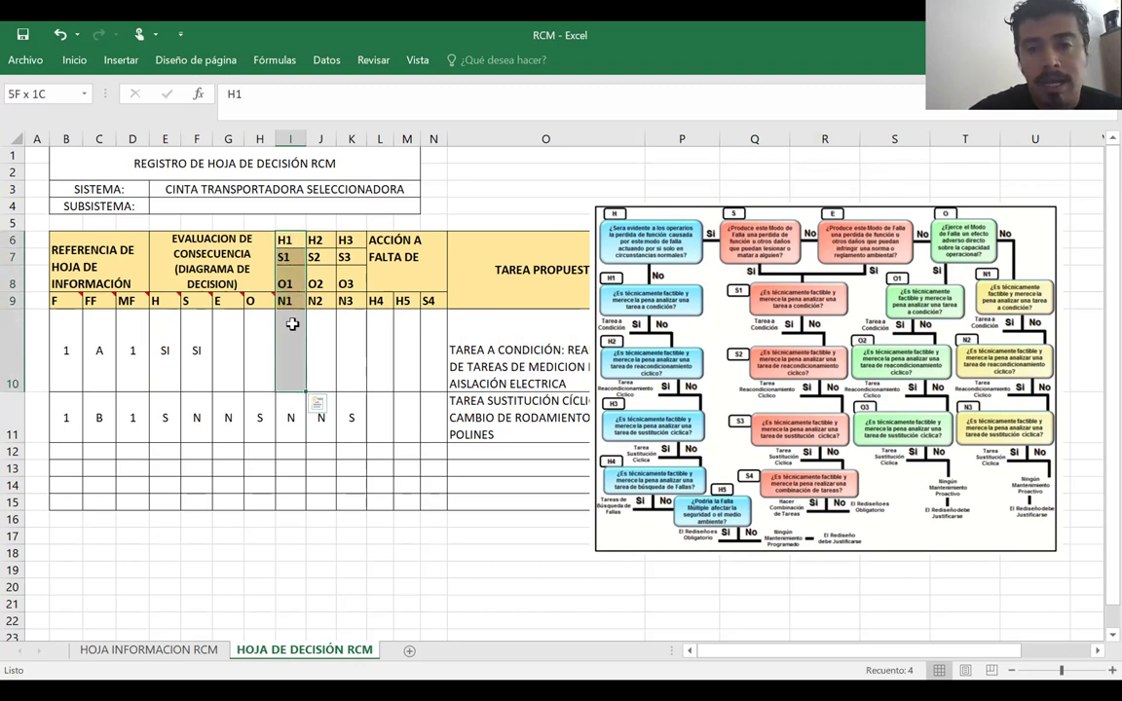
pyautogui.click(292, 333)
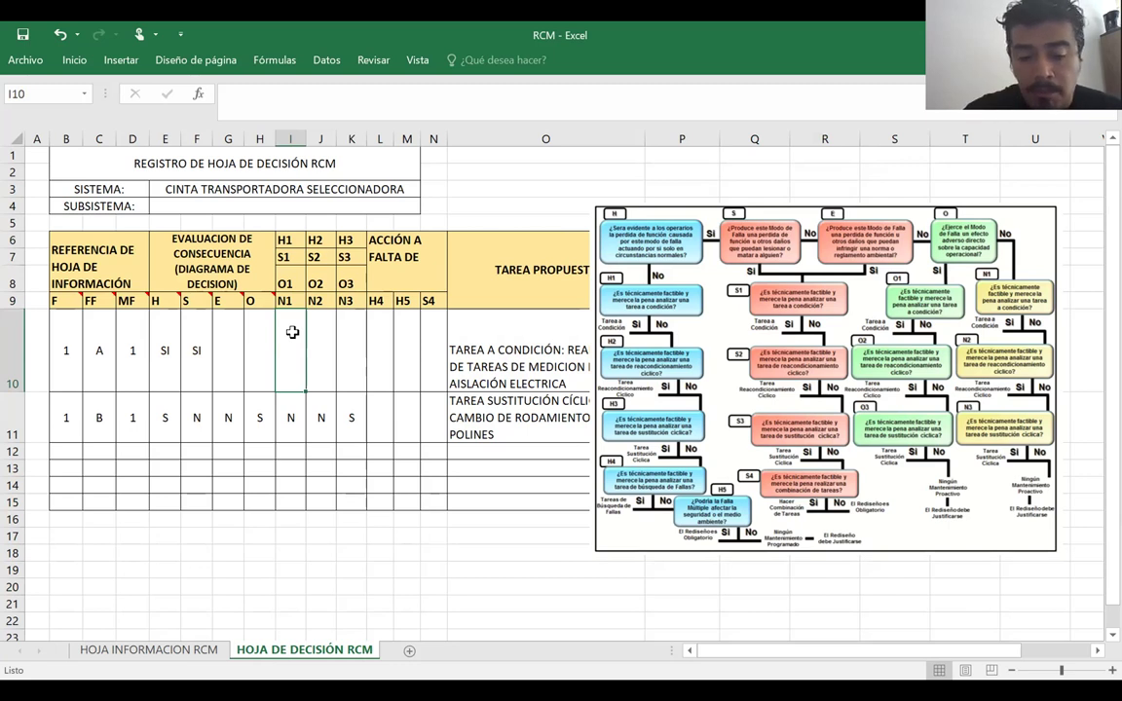
pyautogui.write('S1')
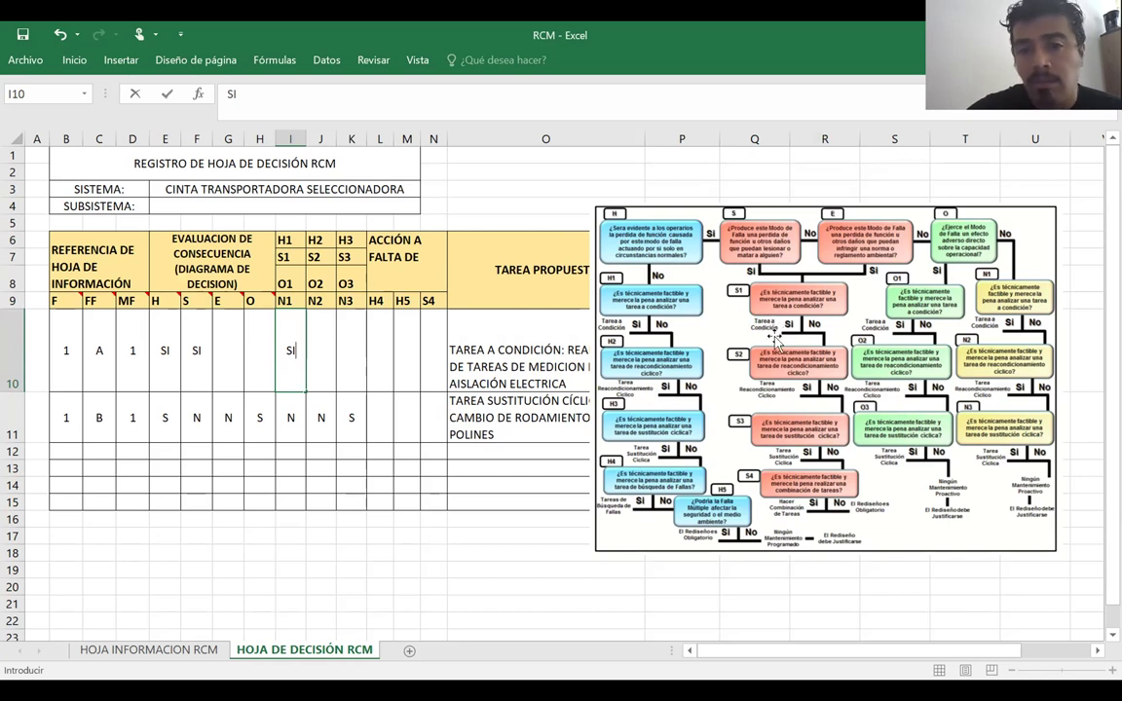
pyautogui.click(511, 351)
pyautogui.doubleClick(511, 351)
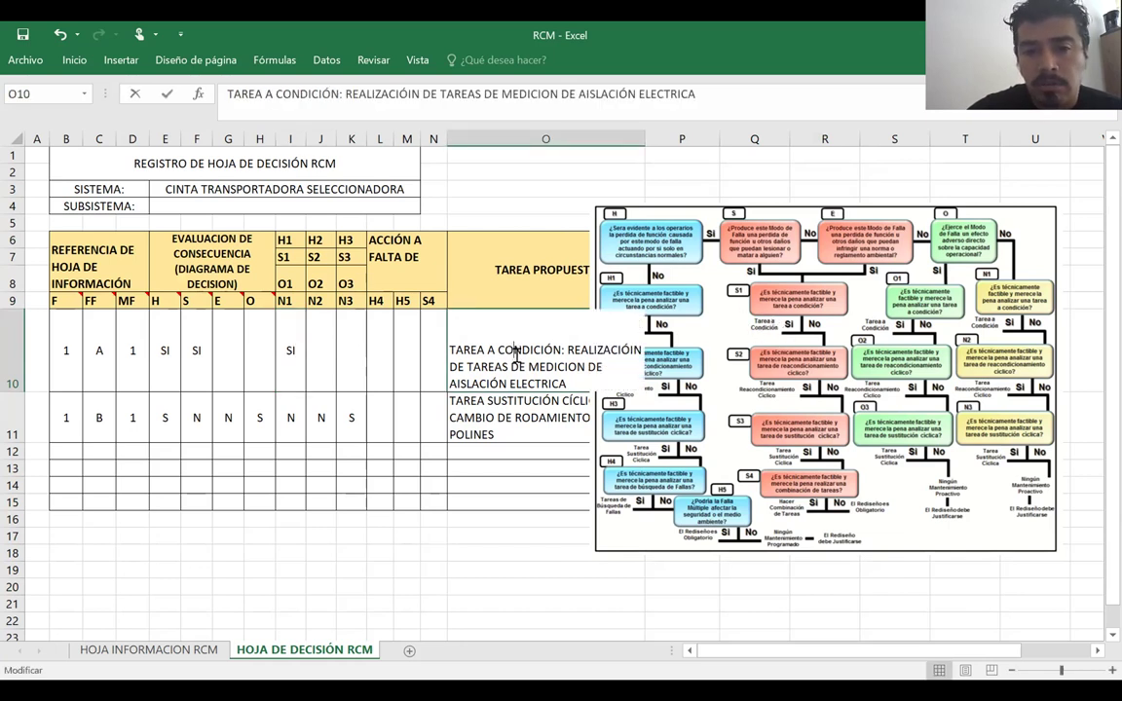
pyautogui.click(375, 368)
# - Clear the second failure mode's decision answers (E11:K11) and set its MF reference number to 2
pyautogui.moveTo(163, 418); pyautogui.dragTo(344, 420)
pyautogui.press('Delete')
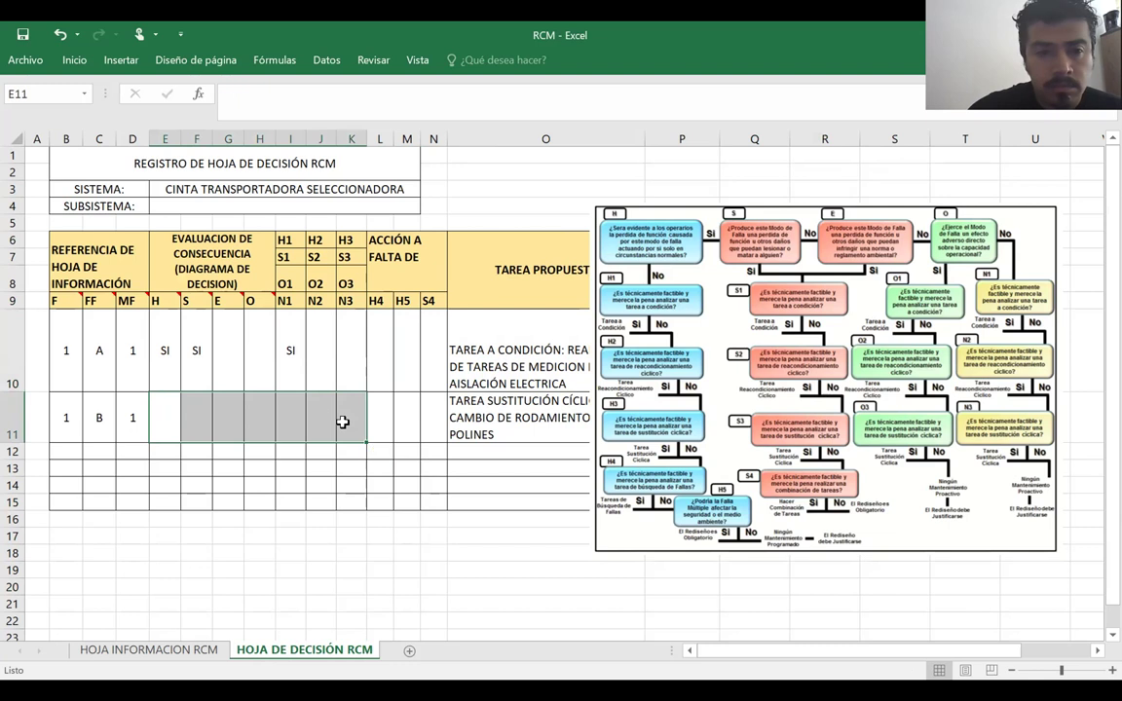
pyautogui.click(425, 418)
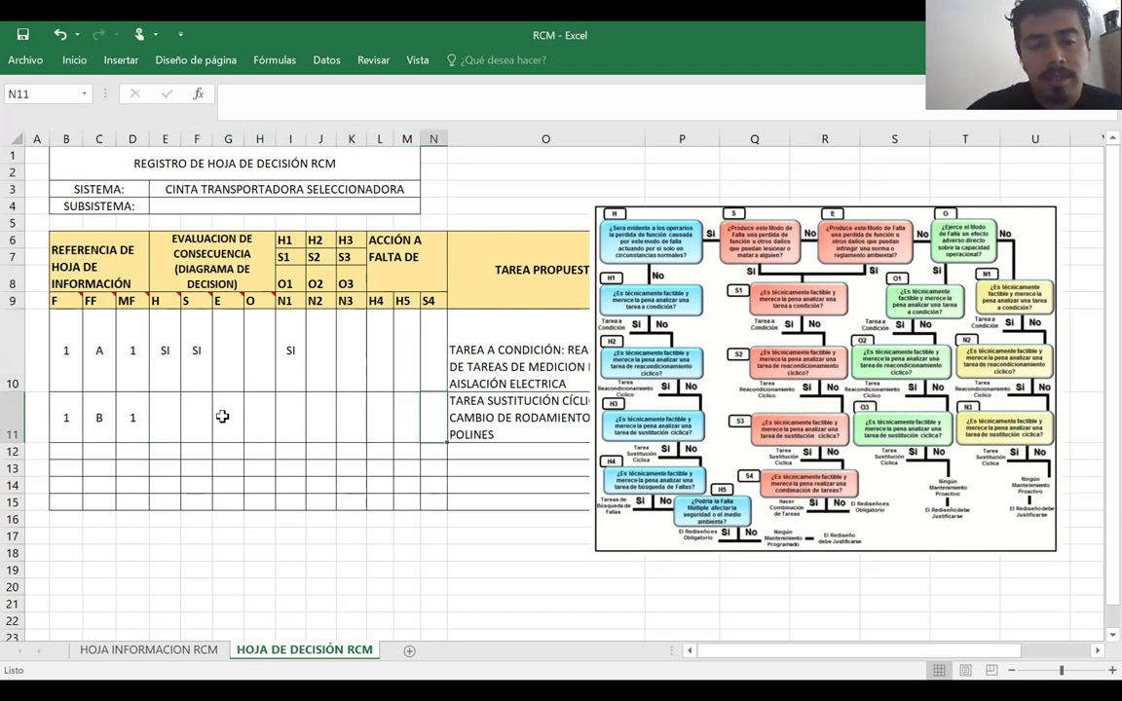
pyautogui.click(71, 415)
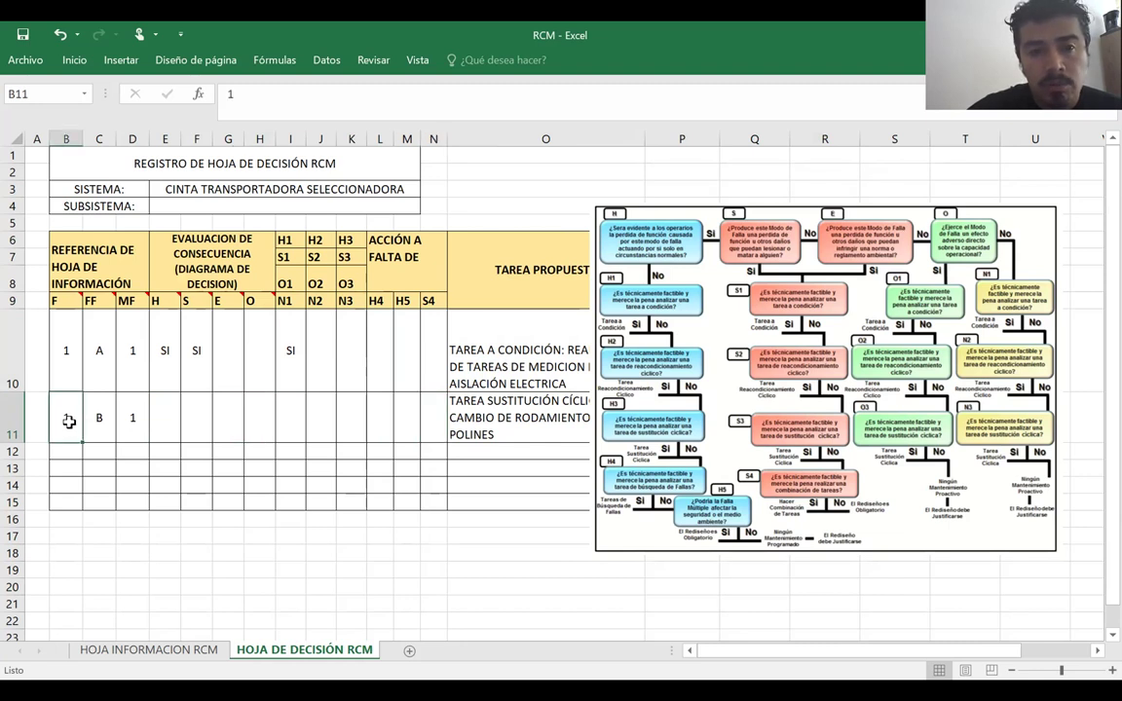
pyautogui.click(94, 422)
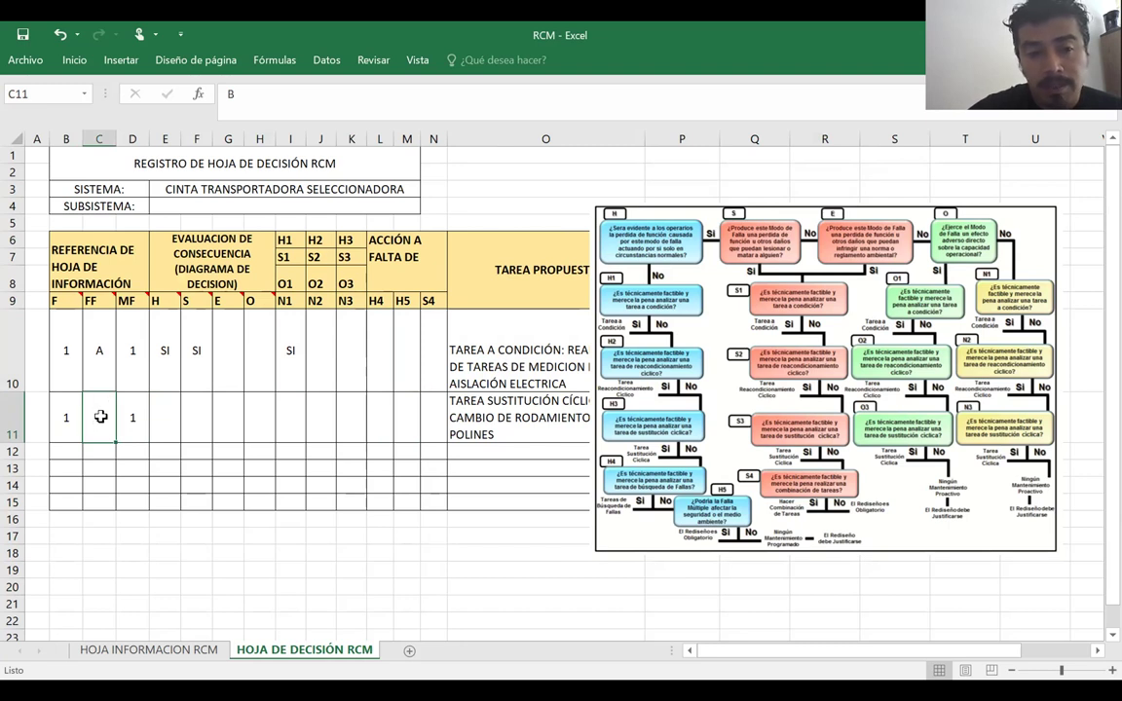
pyautogui.click(127, 418)
pyautogui.write('2')
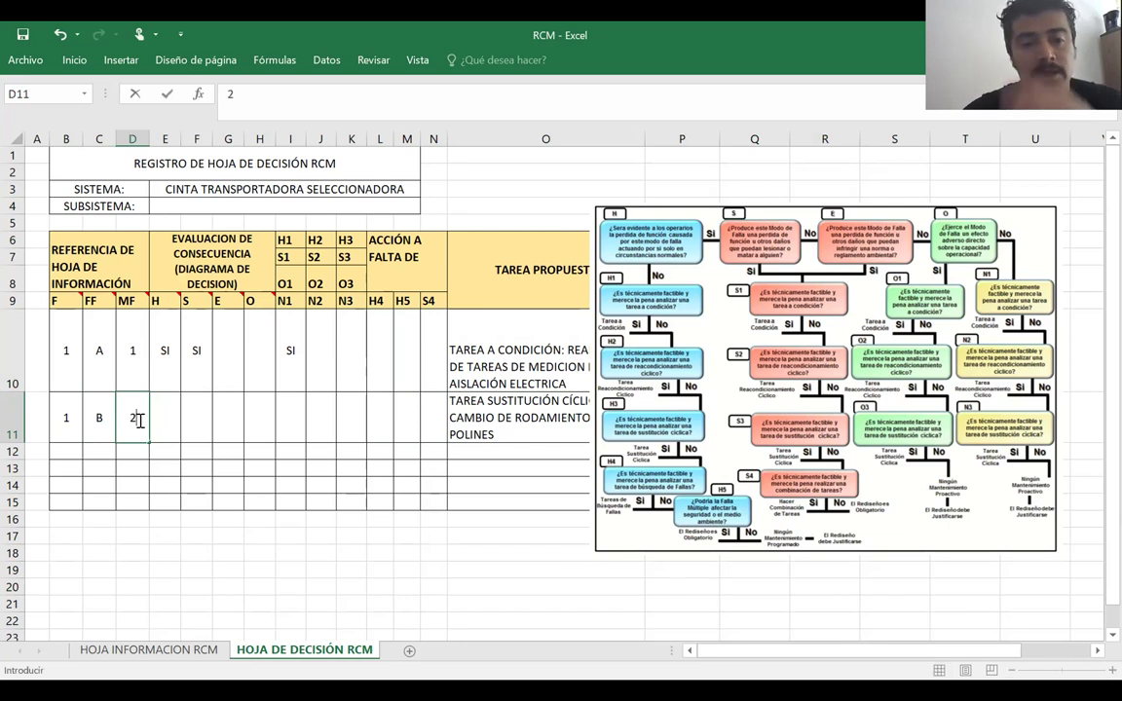
# - Shift the decision diagram slightly away from TAREA PROPUESTA and answer NO under H and H1 for failure mode 1-B-2 (E11 and I11)
pyautogui.click(158, 417)
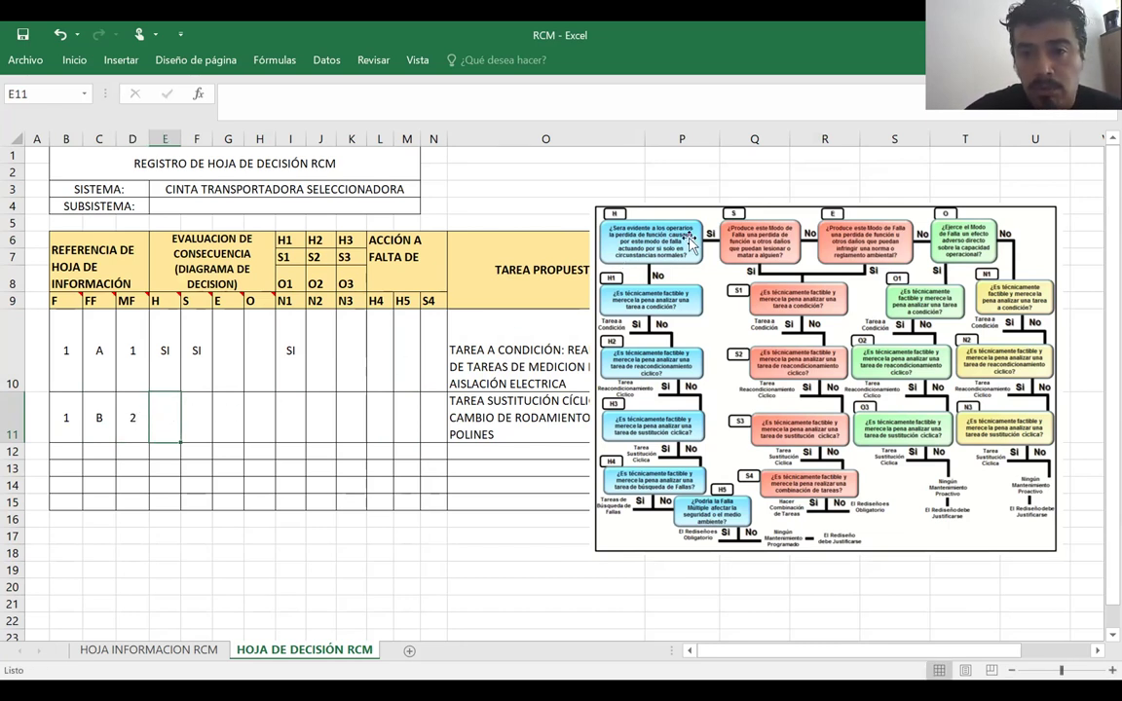
pyautogui.moveTo(659, 208); pyautogui.dragTo(687, 206)
pyautogui.click(163, 413)
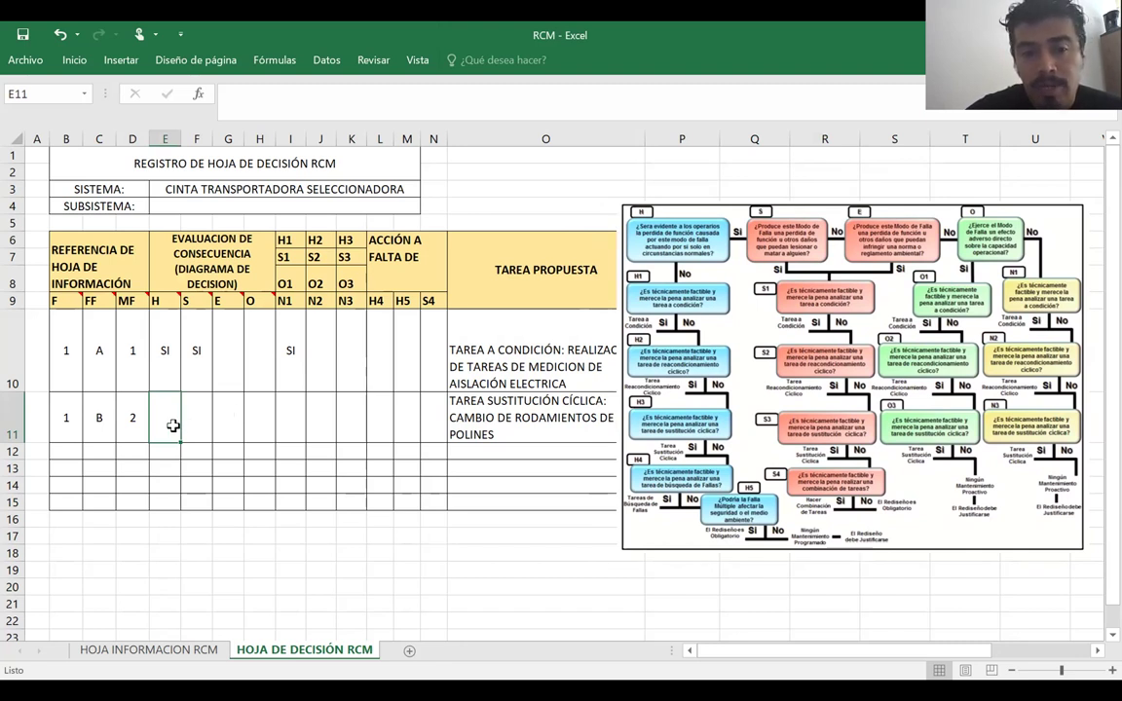
pyautogui.write('NO')
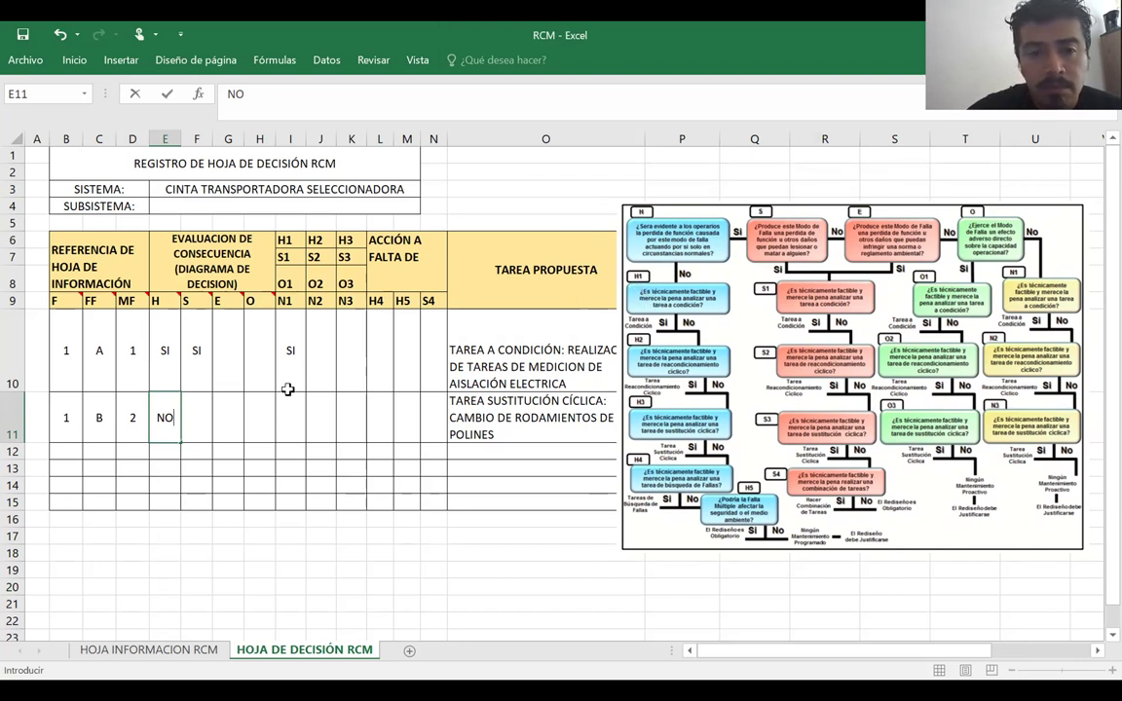
pyautogui.click(292, 422)
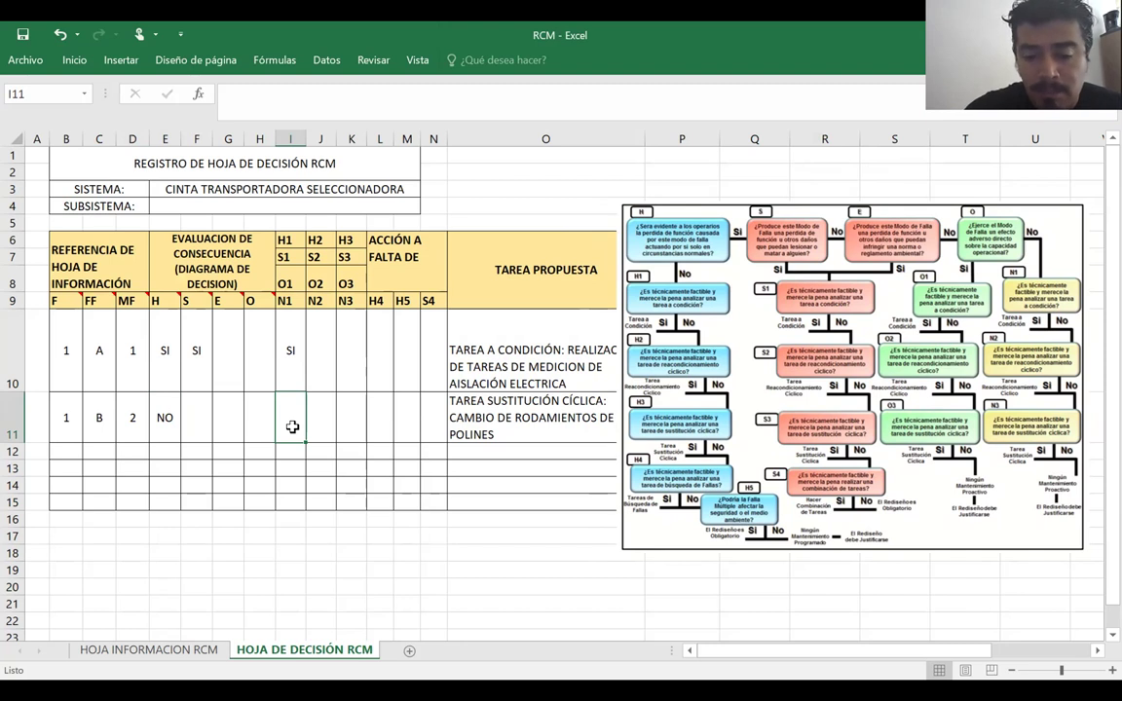
pyautogui.write('NO')
pyautogui.moveTo(248, 426); pyautogui.dragTo(200, 426)
pyautogui.click(201, 425)
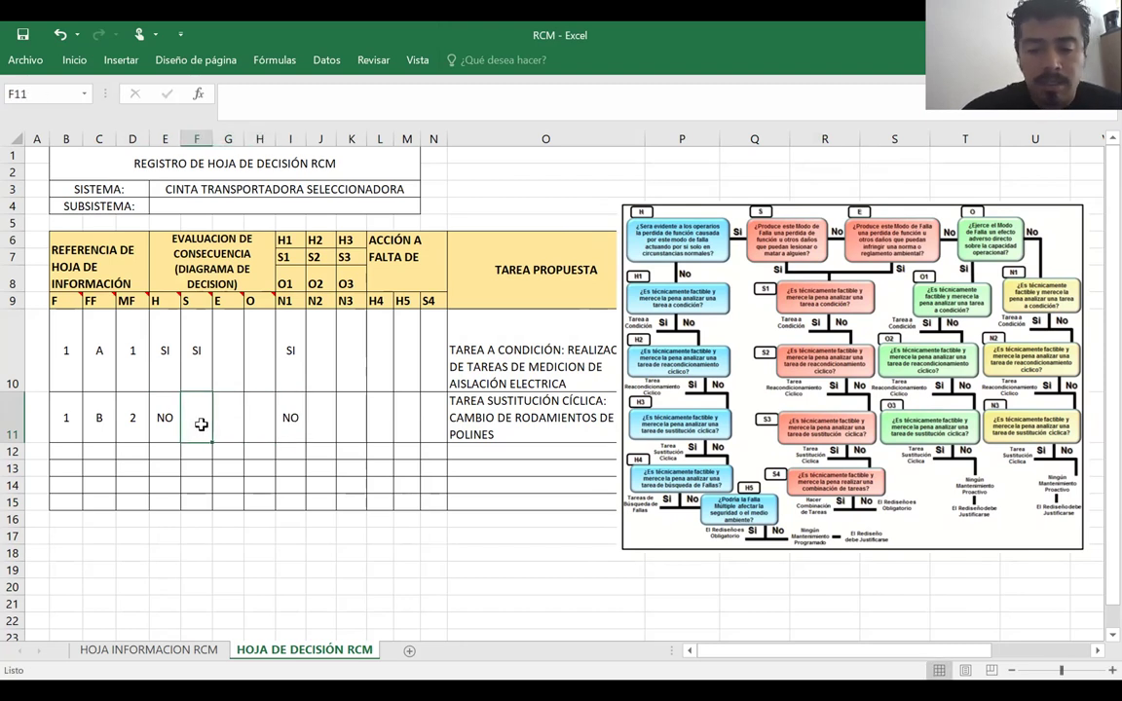
pyautogui.press('alt')
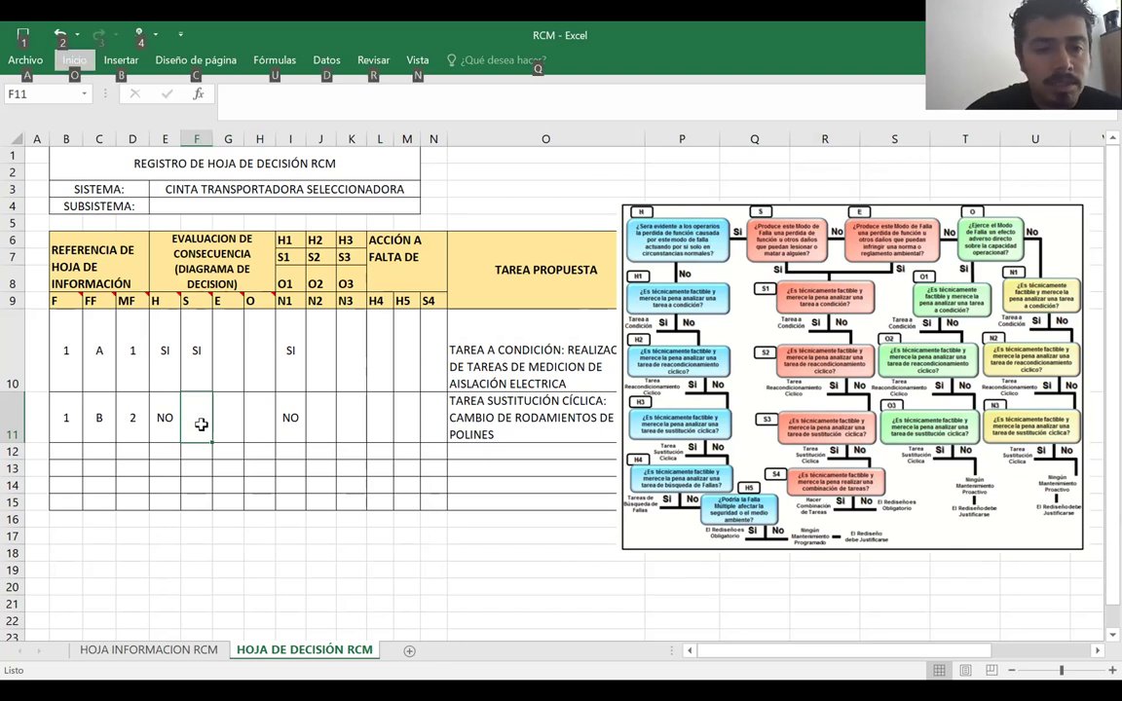
pyautogui.press('Escape')
pyautogui.write('-')
pyautogui.press('Return')
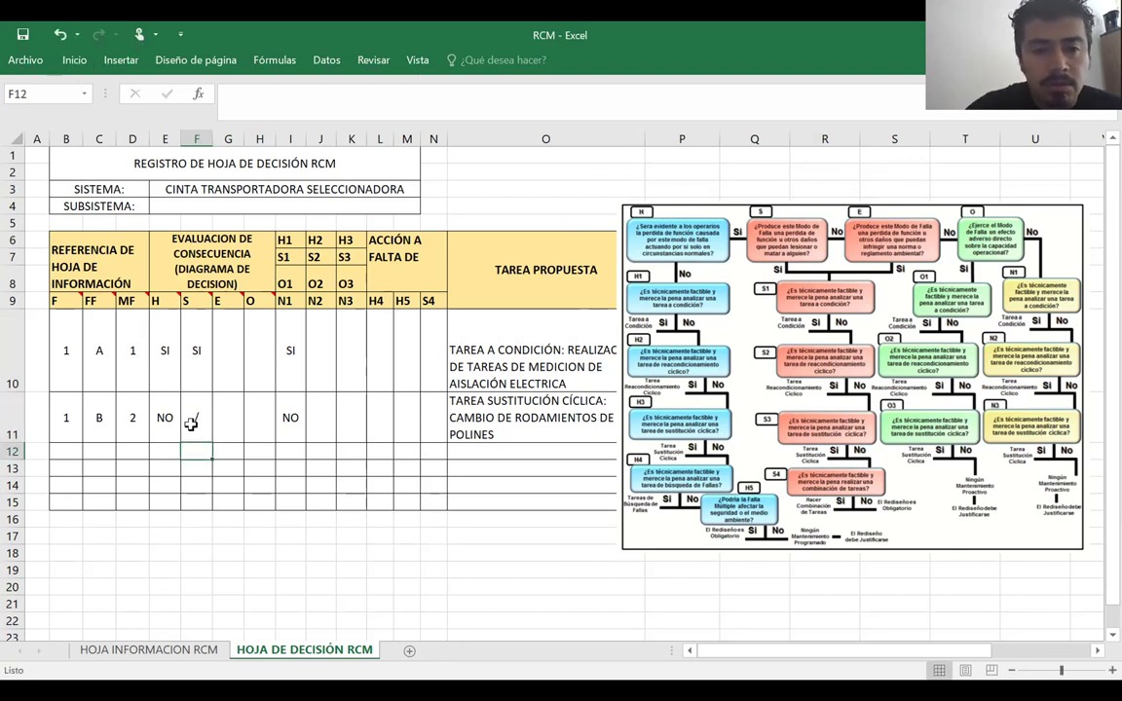
pyautogui.click(196, 423)
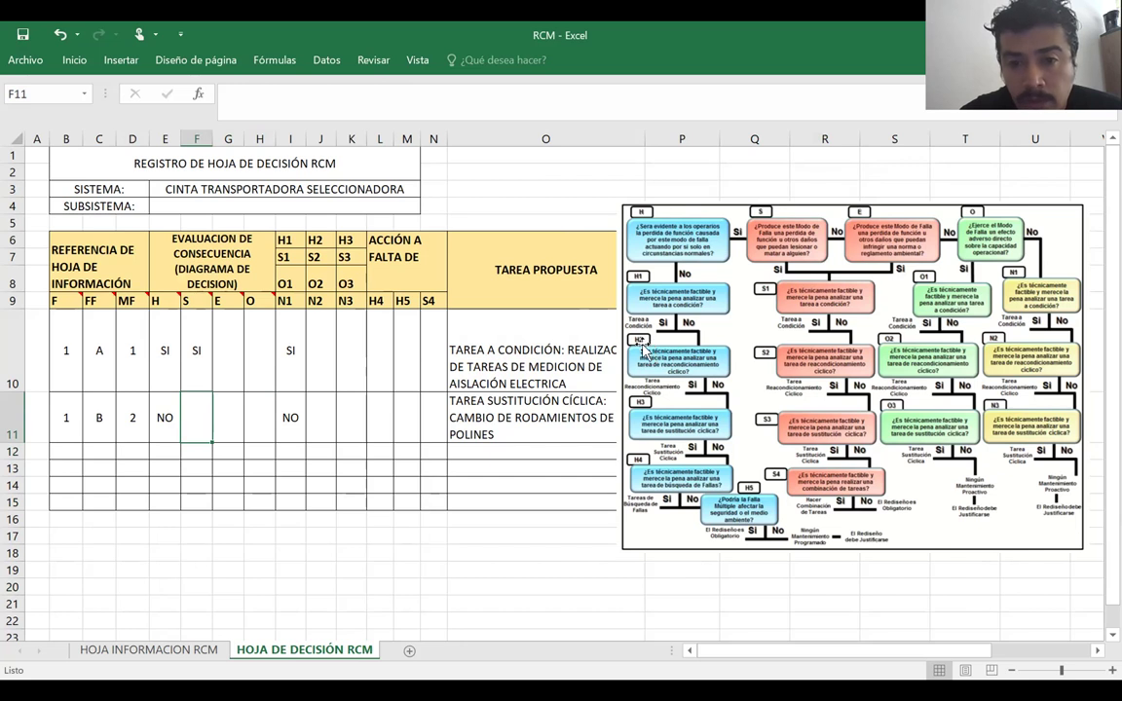
# - Answer NO in the H2 column and SI in the H3 column for failure mode 1-B-2 (J11 and K11)
pyautogui.click(317, 417)
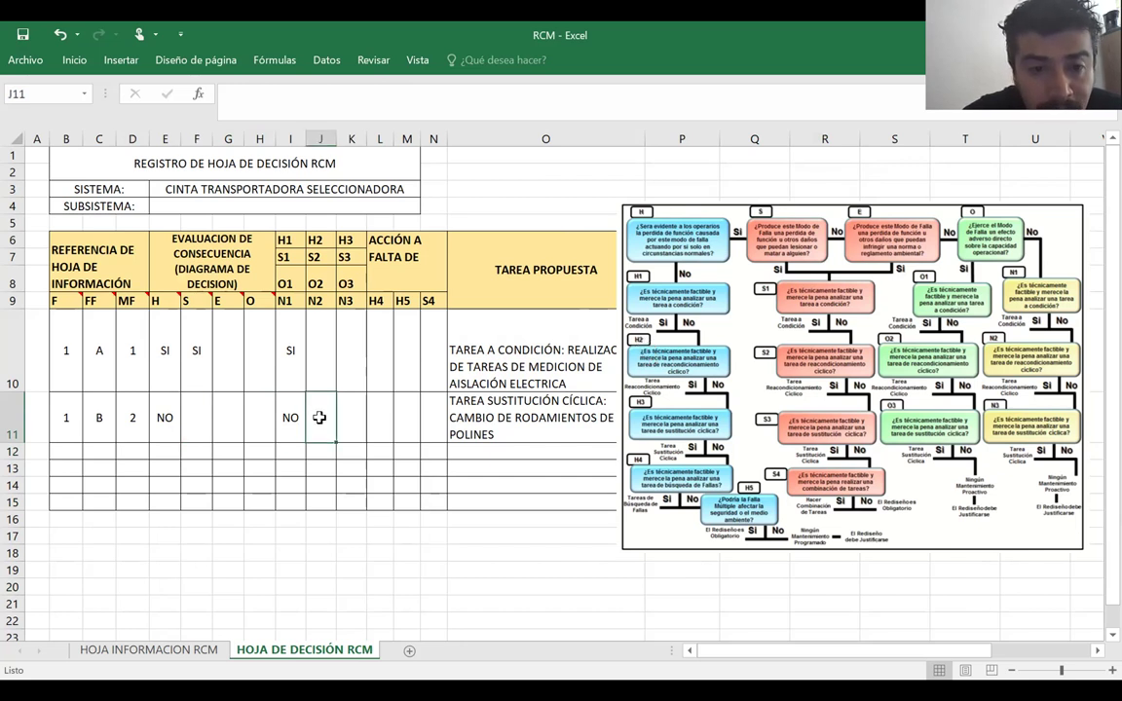
pyautogui.moveTo(315, 237); pyautogui.dragTo(319, 384)
pyautogui.click(317, 418)
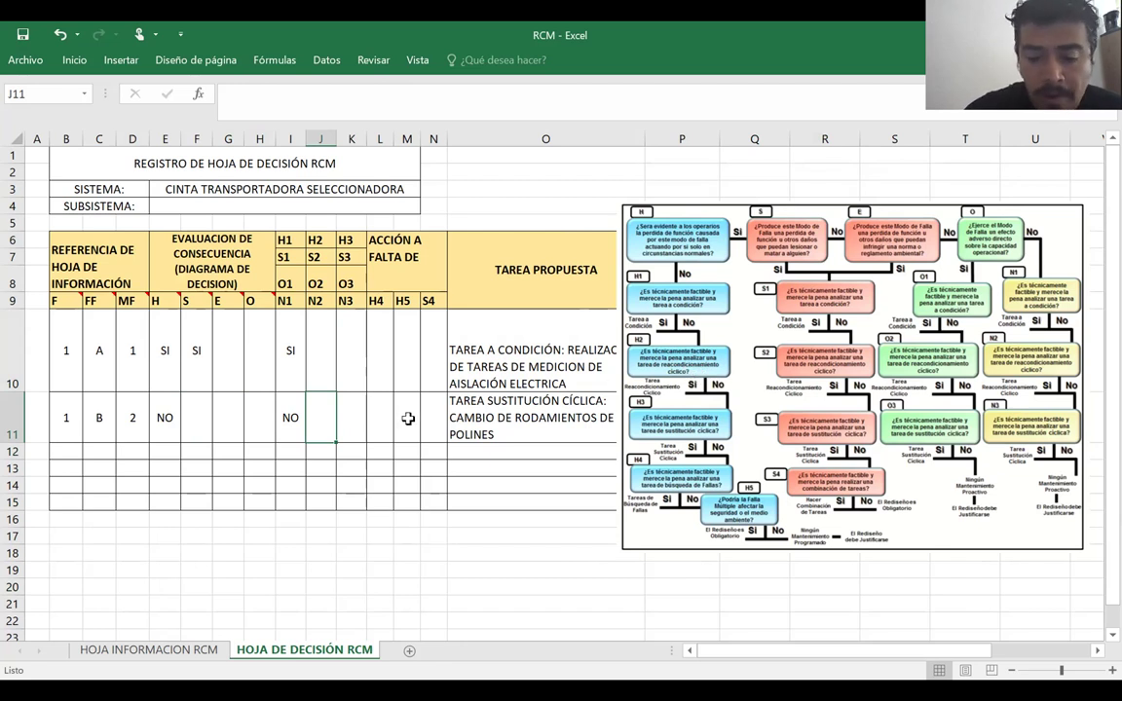
pyautogui.write('NO')
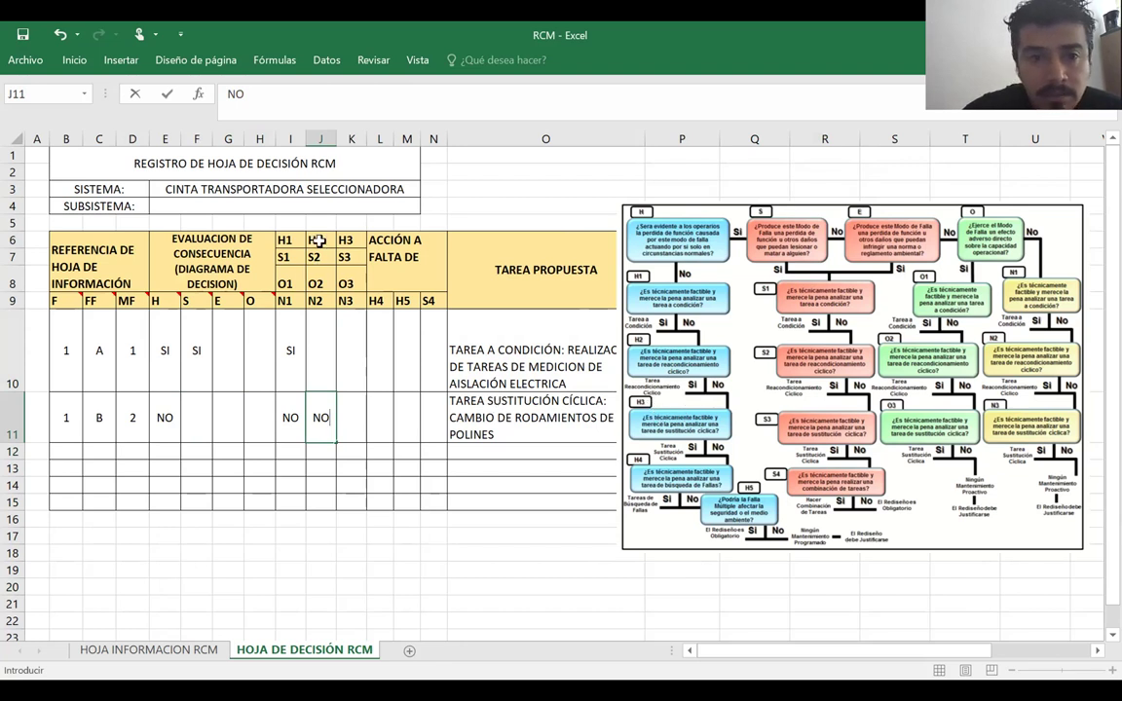
pyautogui.moveTo(346, 241); pyautogui.dragTo(351, 393)
pyautogui.click(348, 414)
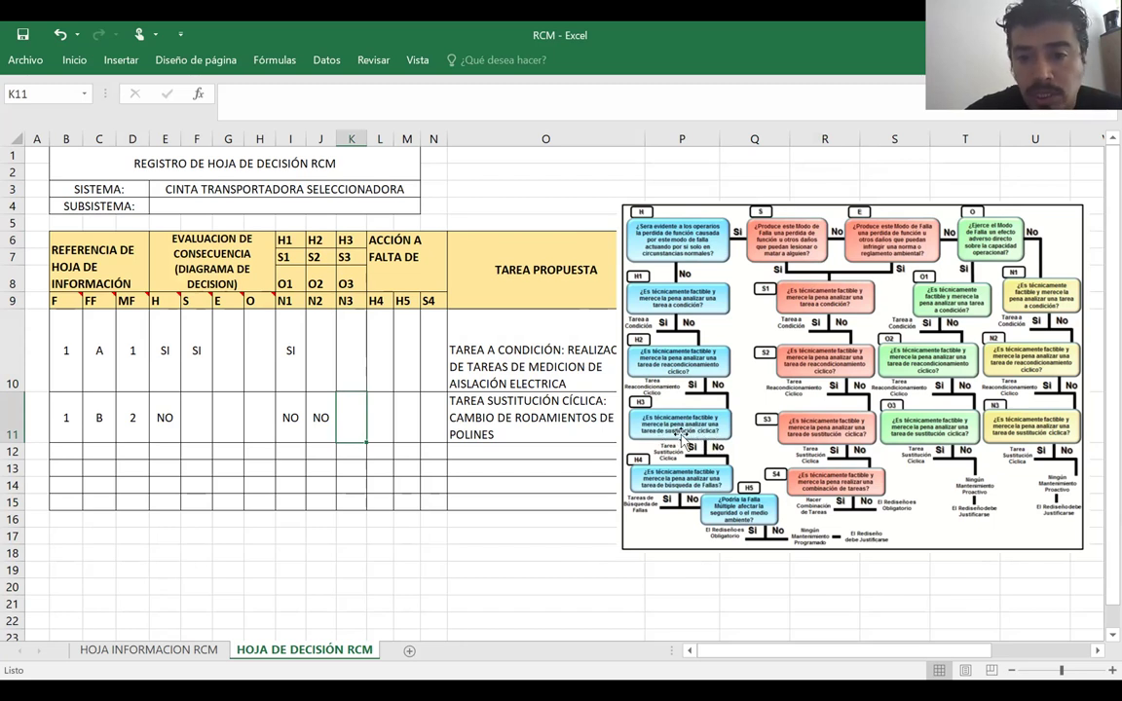
pyautogui.write('S3')
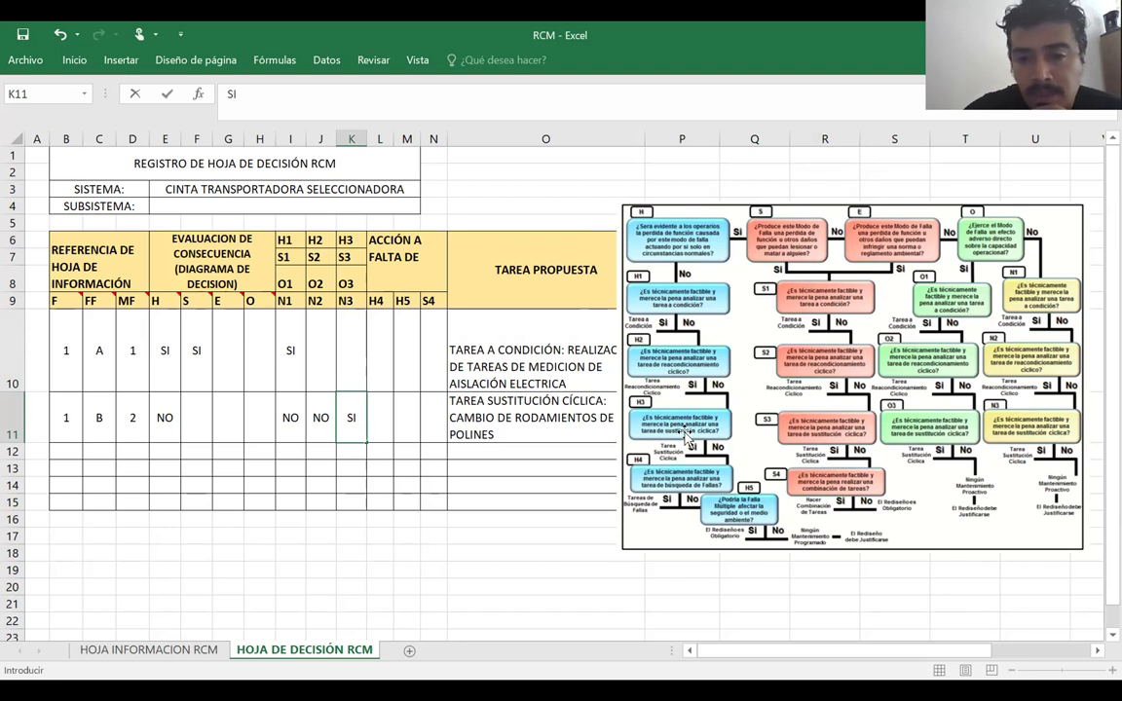
# - Check the proposed task of failure mode 1-B-2 and its frequency, moving the diagram clear of the FRECUENCIA column
pyautogui.click(513, 401)
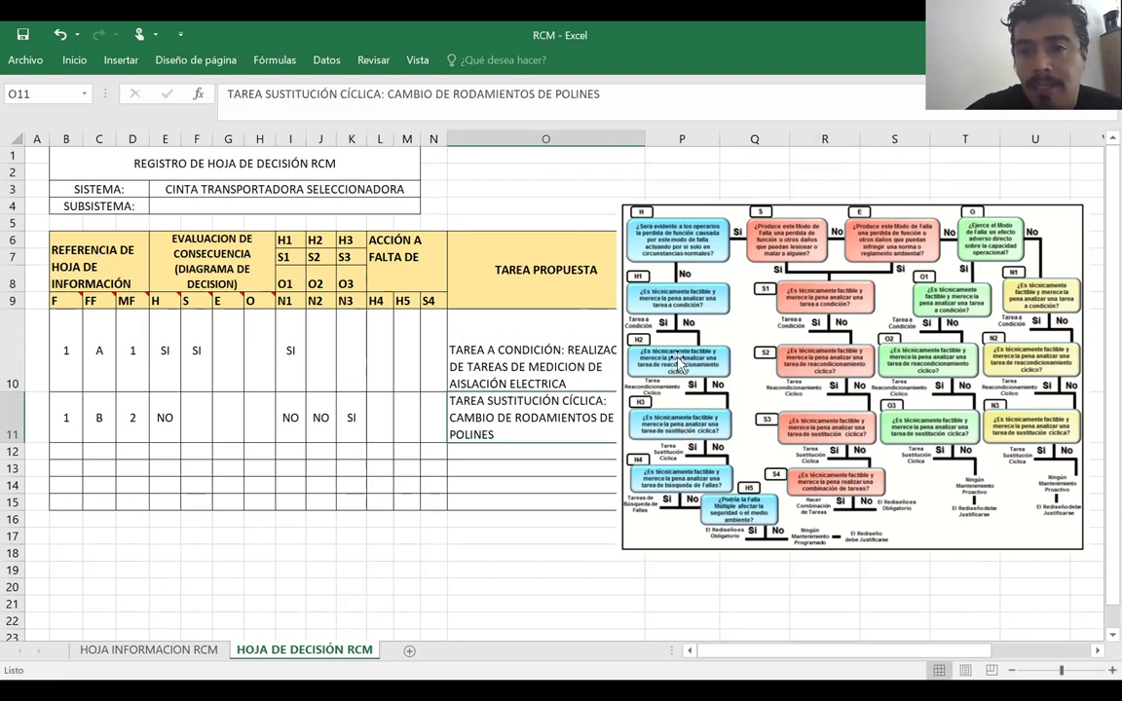
pyautogui.moveTo(659, 241); pyautogui.dragTo(777, 237)
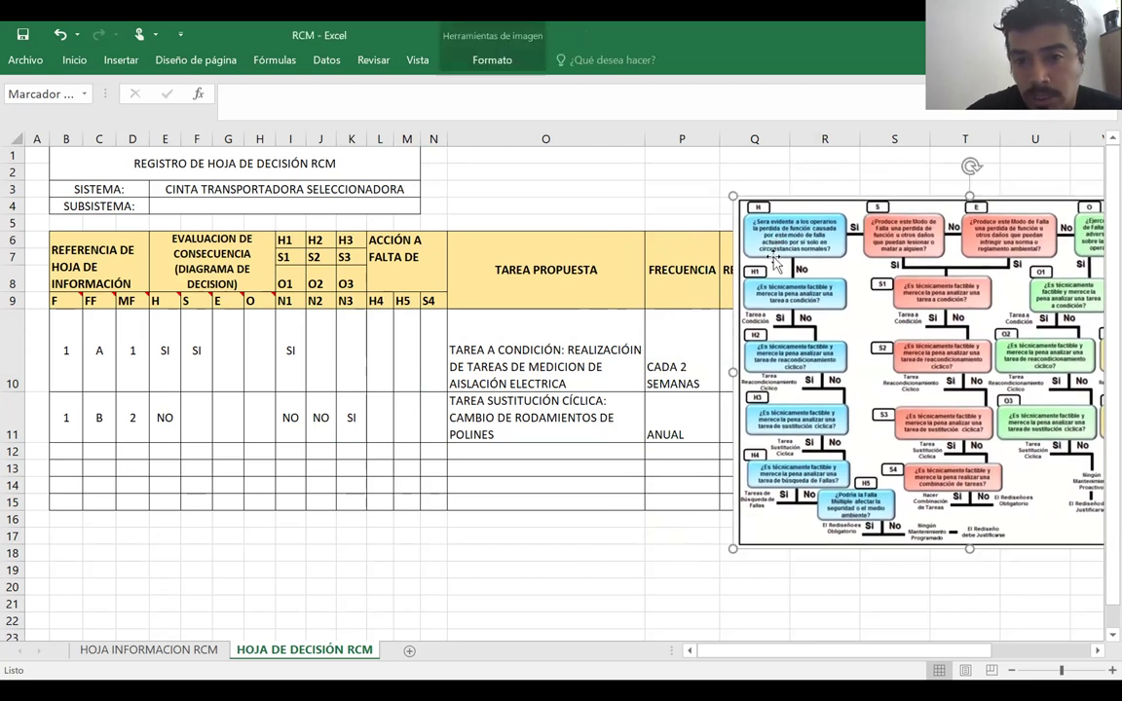
pyautogui.click(682, 420)
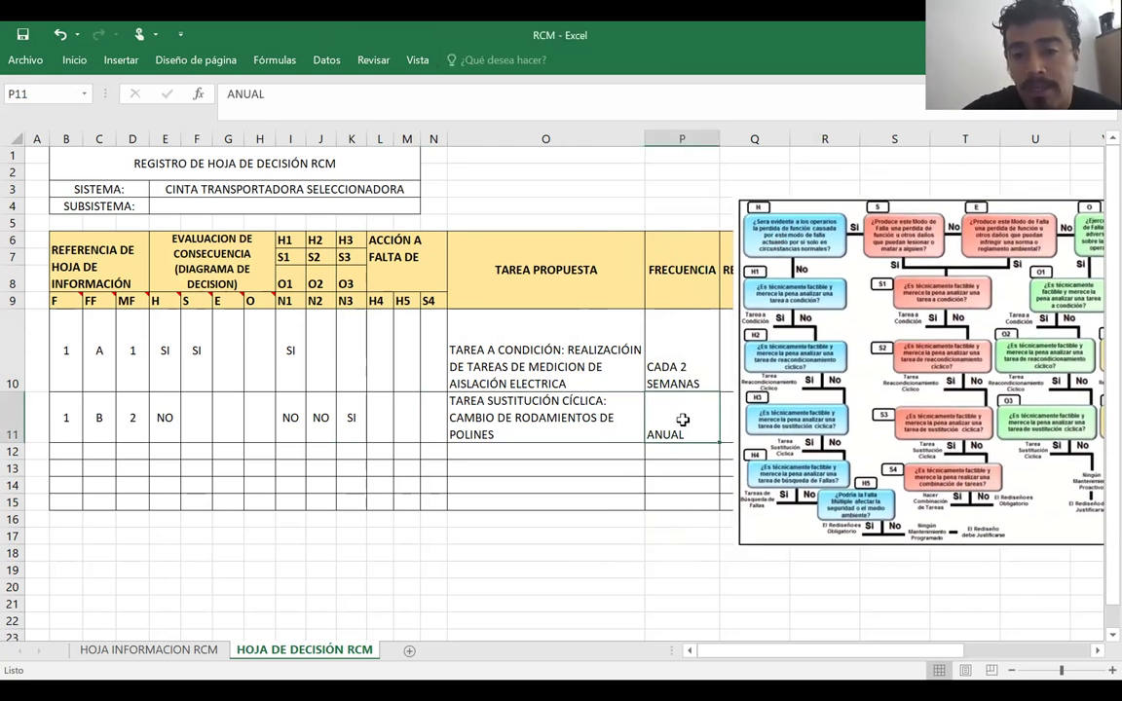
# - Reposition the decision diagram over the TAREA PROPUESTA column, directly beside the S4 column of the decision table
pyautogui.hscroll(1, 682, 419)
pyautogui.moveTo(839, 333); pyautogui.dragTo(653, 315)
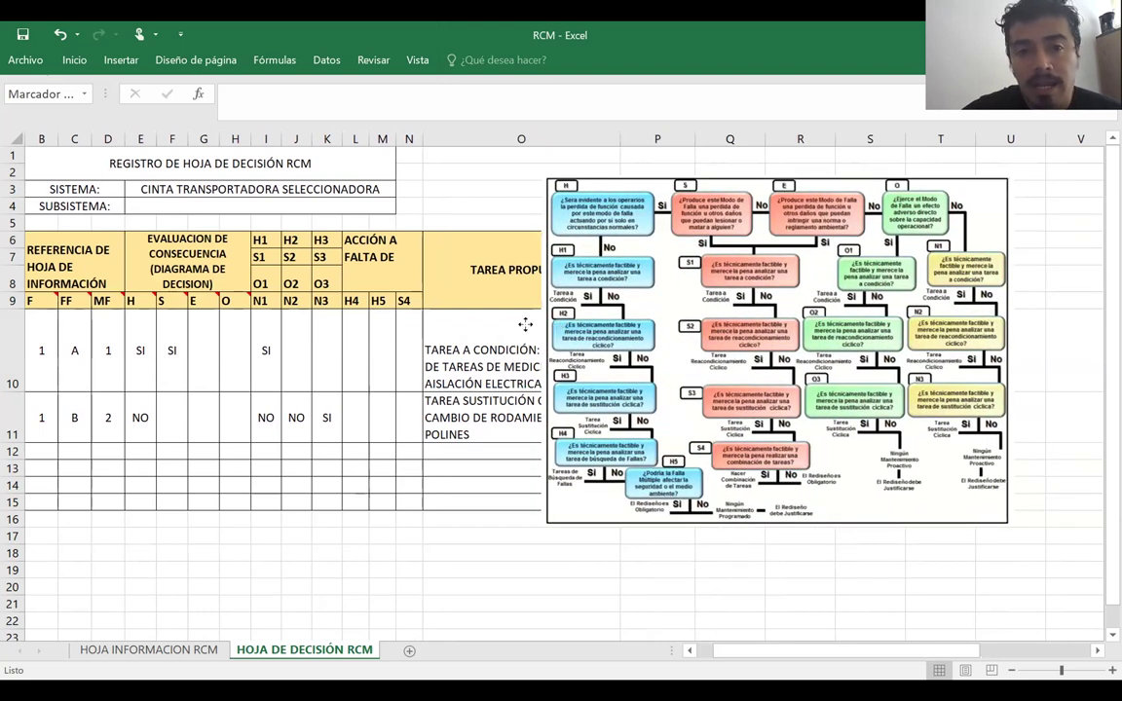
pyautogui.moveTo(525, 323); pyautogui.dragTo(415, 332)
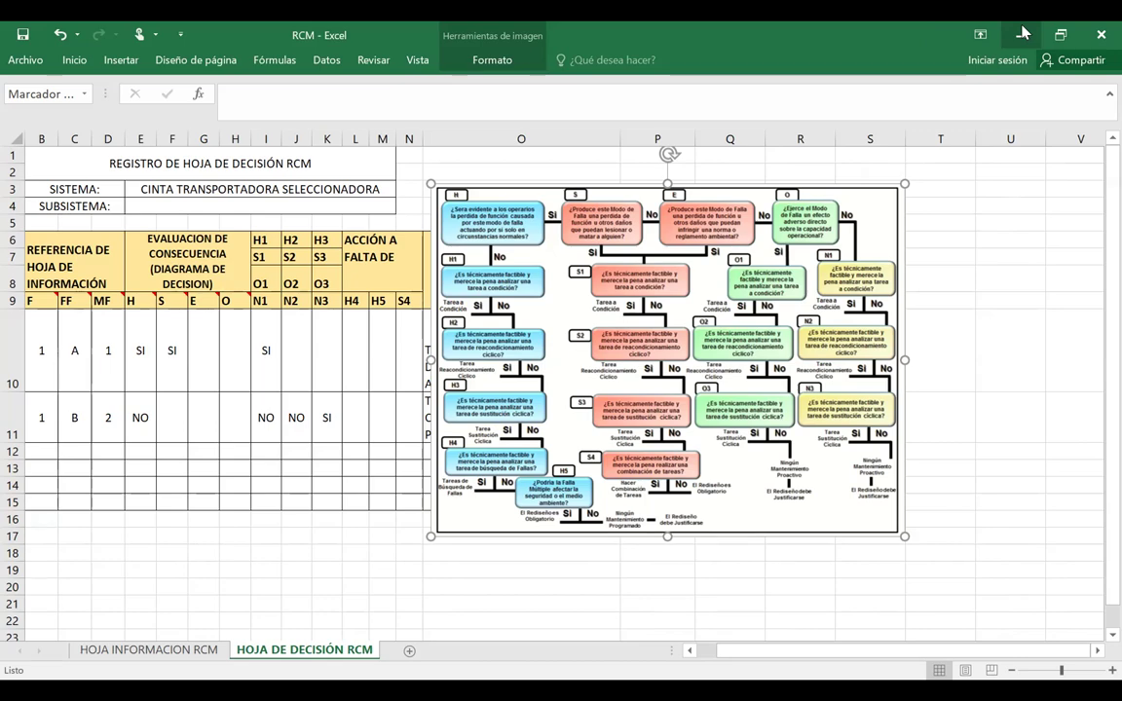
# - Switch to the Fracttal website in the browser and open its login page
pyautogui.click(1022, 33)
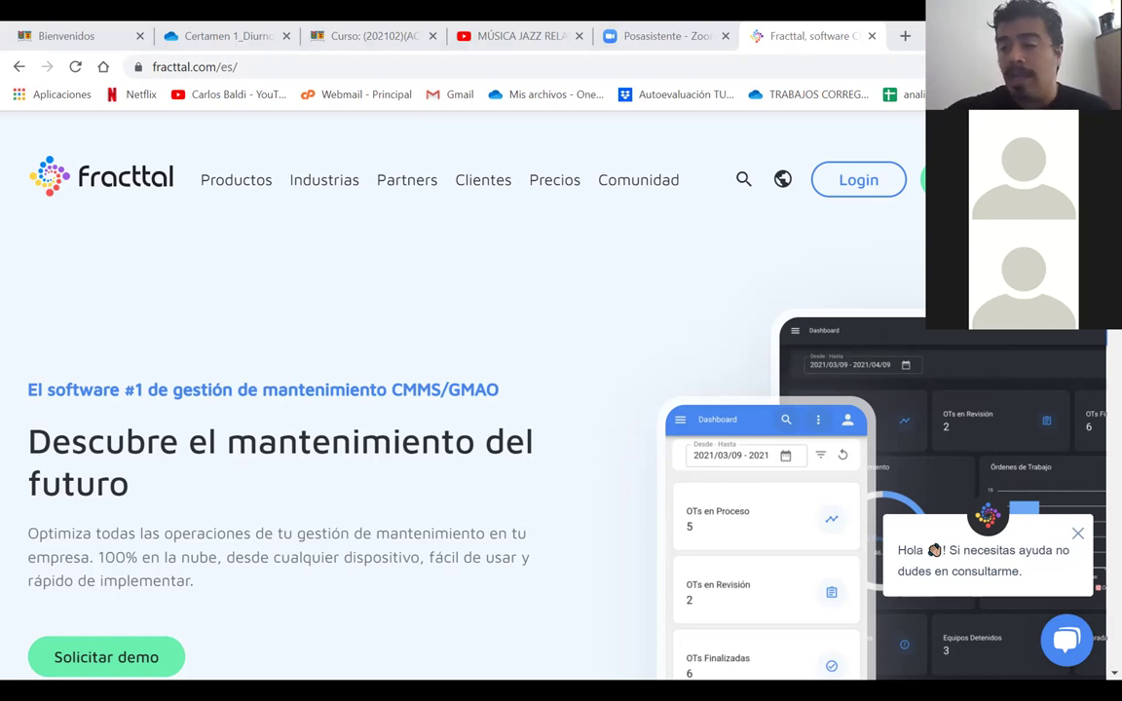
pyautogui.click(844, 183)
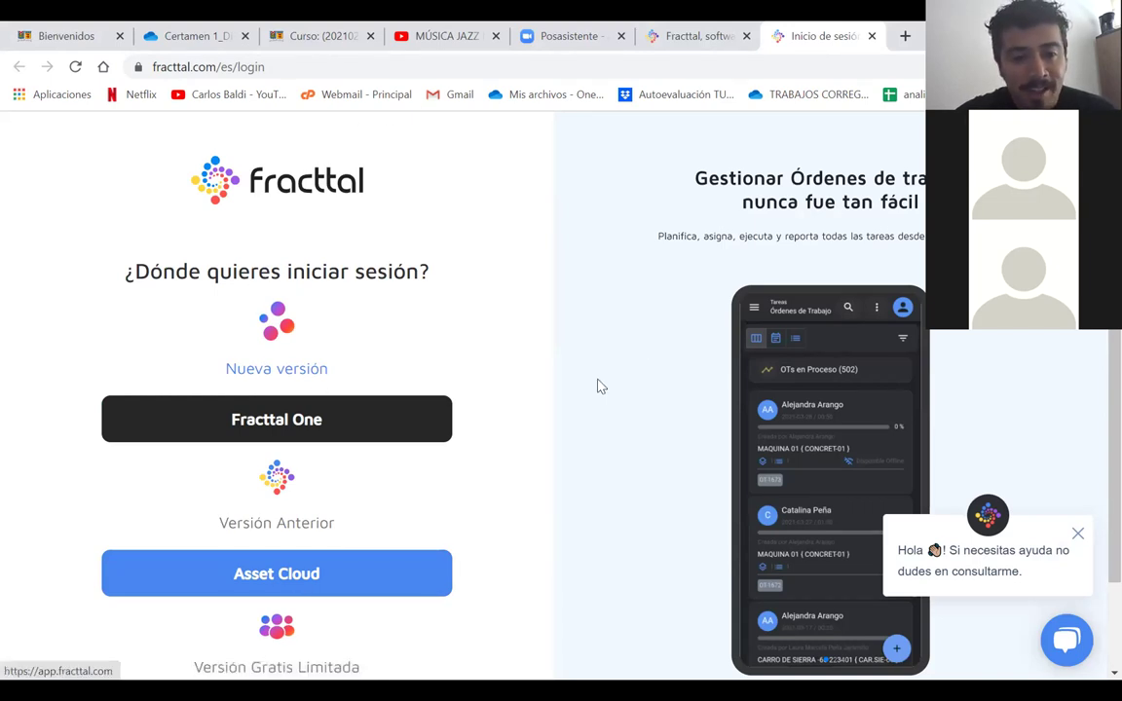
# - Open the Asset Cloud version of Fracttal and look over the work order and equipment indicators on its dashboard
pyautogui.scroll(-1, 549, 348)
pyautogui.scroll(-2, 547, 348)
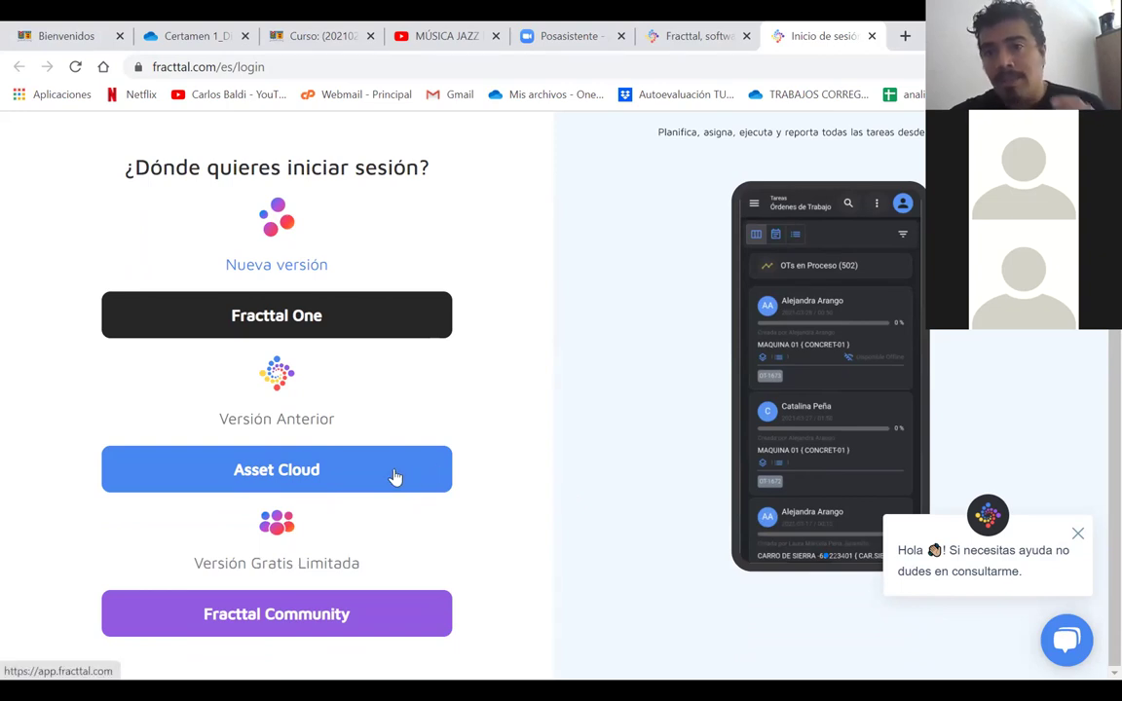
pyautogui.click(276, 475)
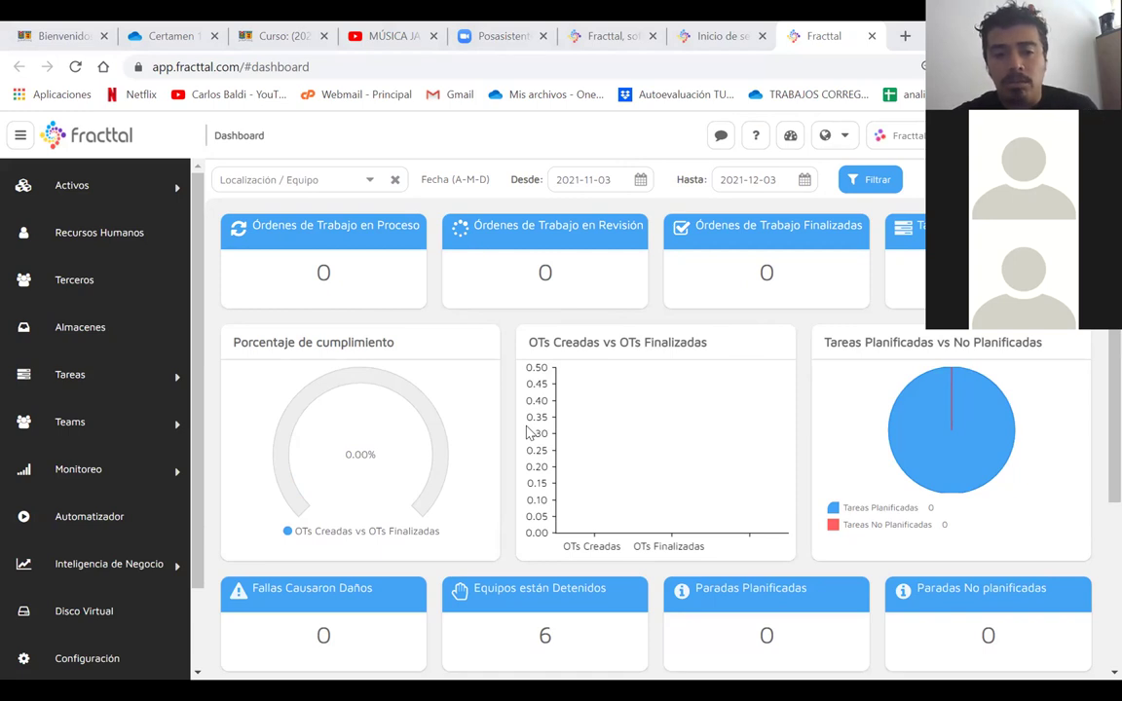
pyautogui.scroll(-1, 623, 526)
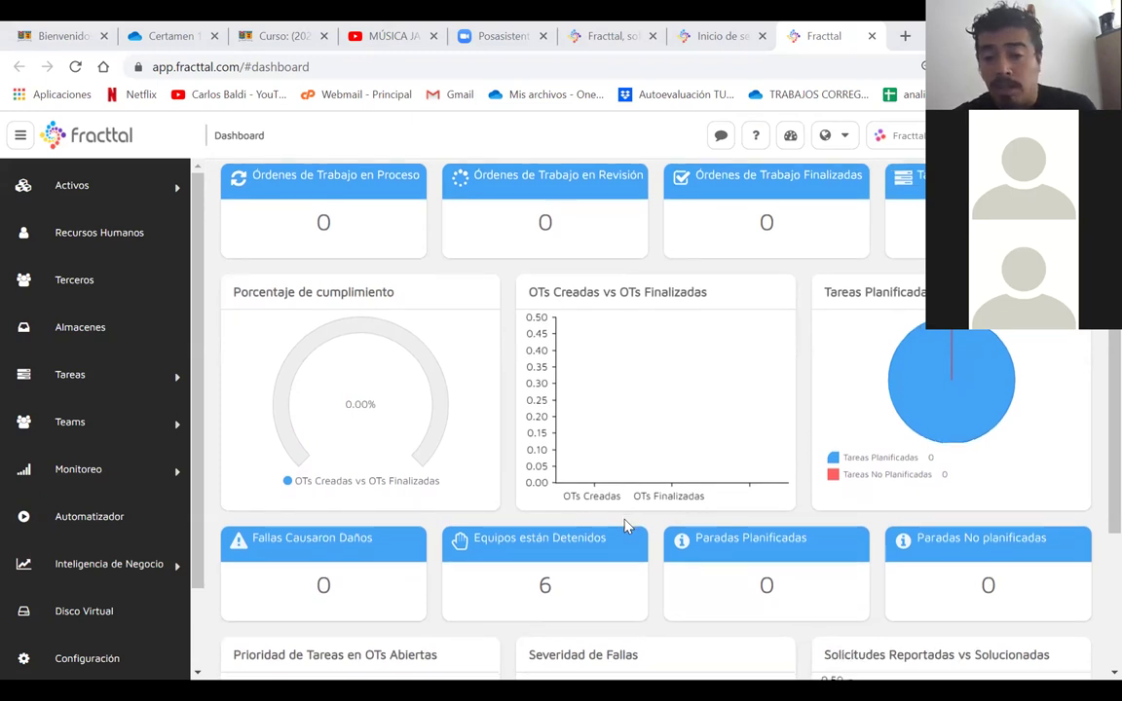
pyautogui.scroll(-3, 626, 525)
pyautogui.scroll(4, 626, 526)
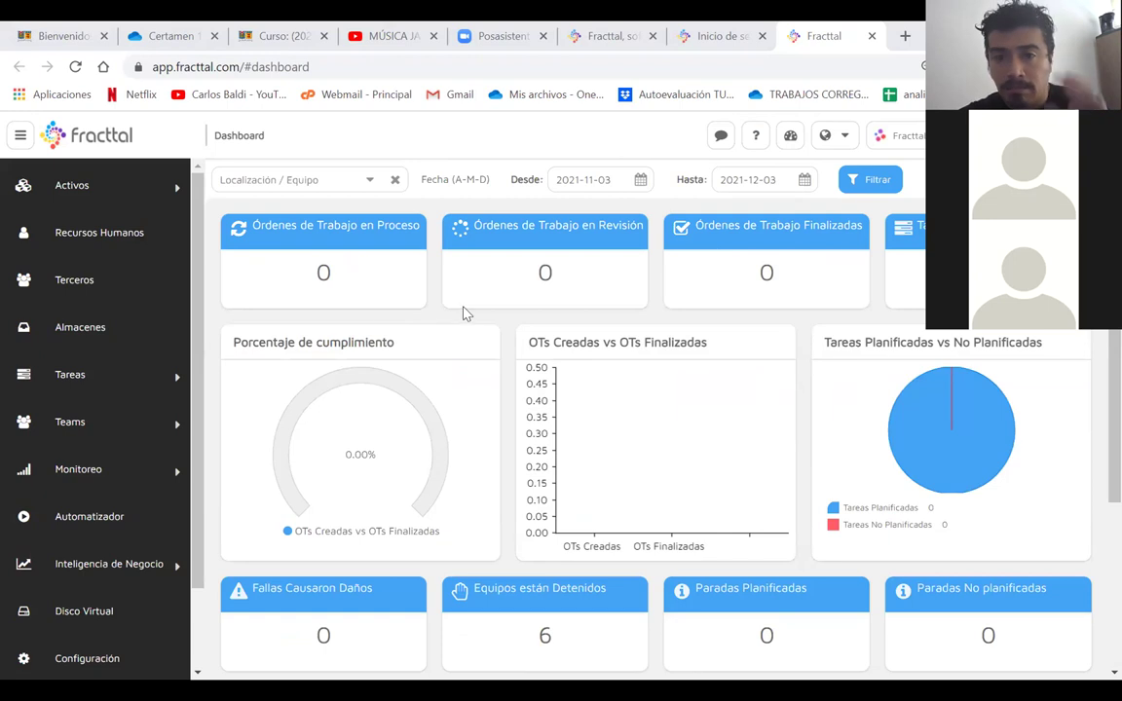
# - Open the Ubicaciones list under Activos and expand DEPARTAMENTO DE MECÁNICA USM SEDE VIÑA DEL MAR to browse its sublocations
pyautogui.click(83, 186)
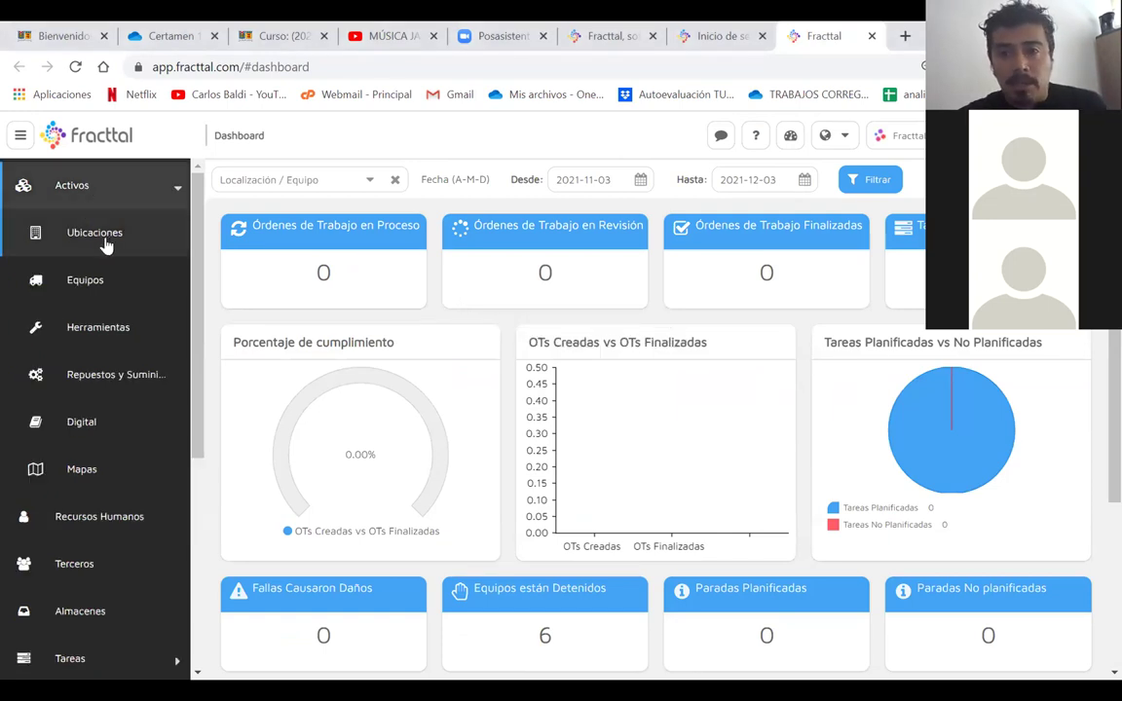
pyautogui.click(93, 236)
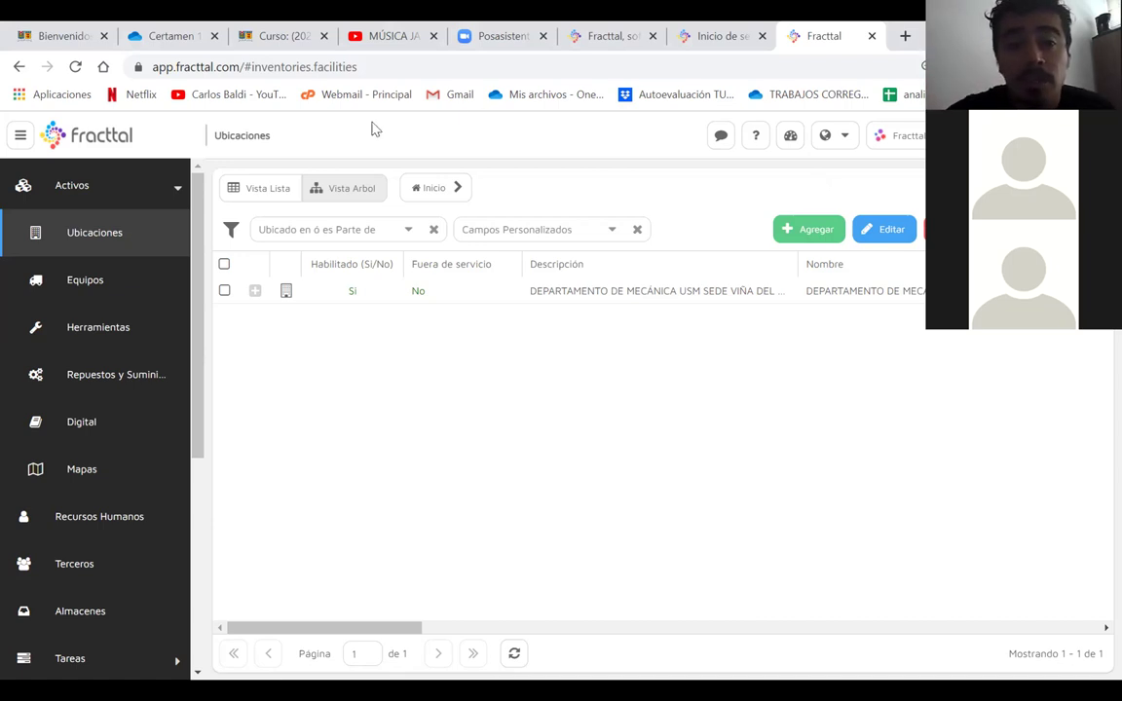
pyautogui.click(256, 291)
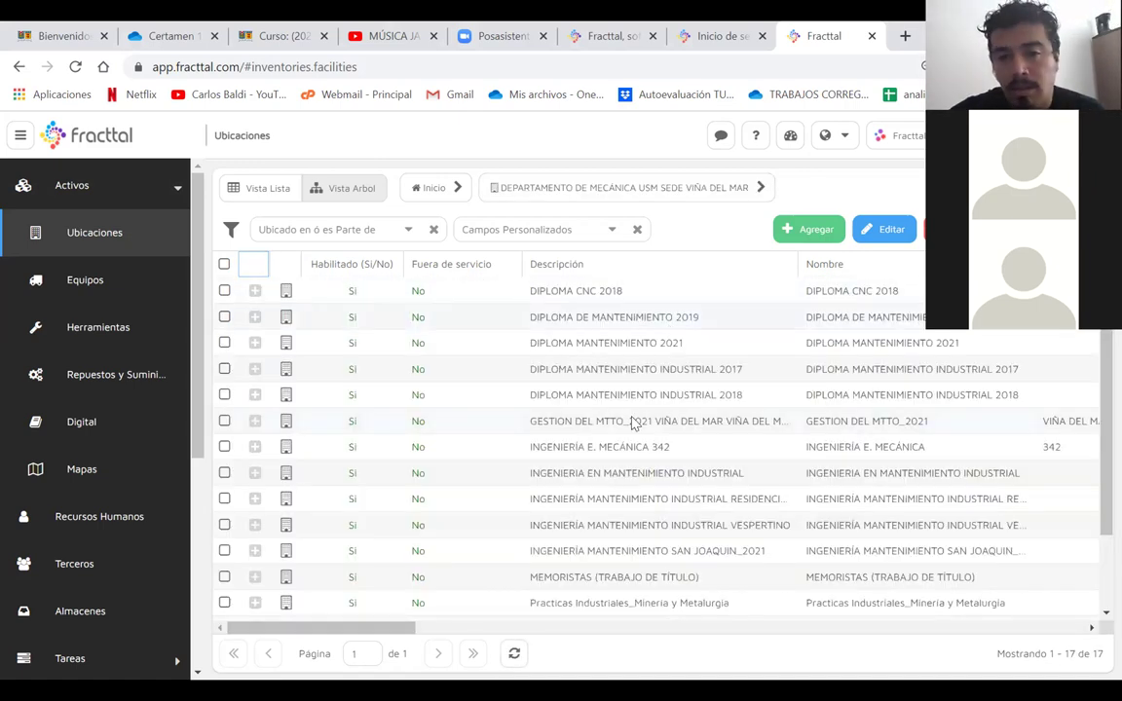
pyautogui.scroll(-1, 631, 422)
pyautogui.scroll(-1, 631, 414)
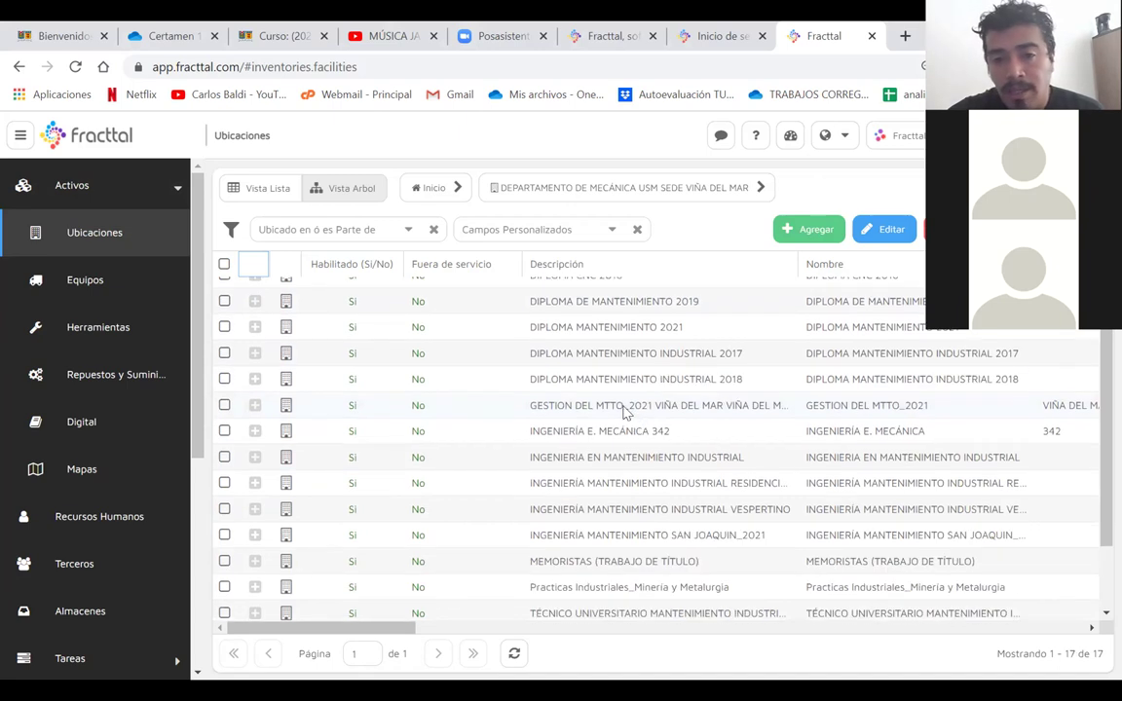
pyautogui.scroll(-3, 575, 382)
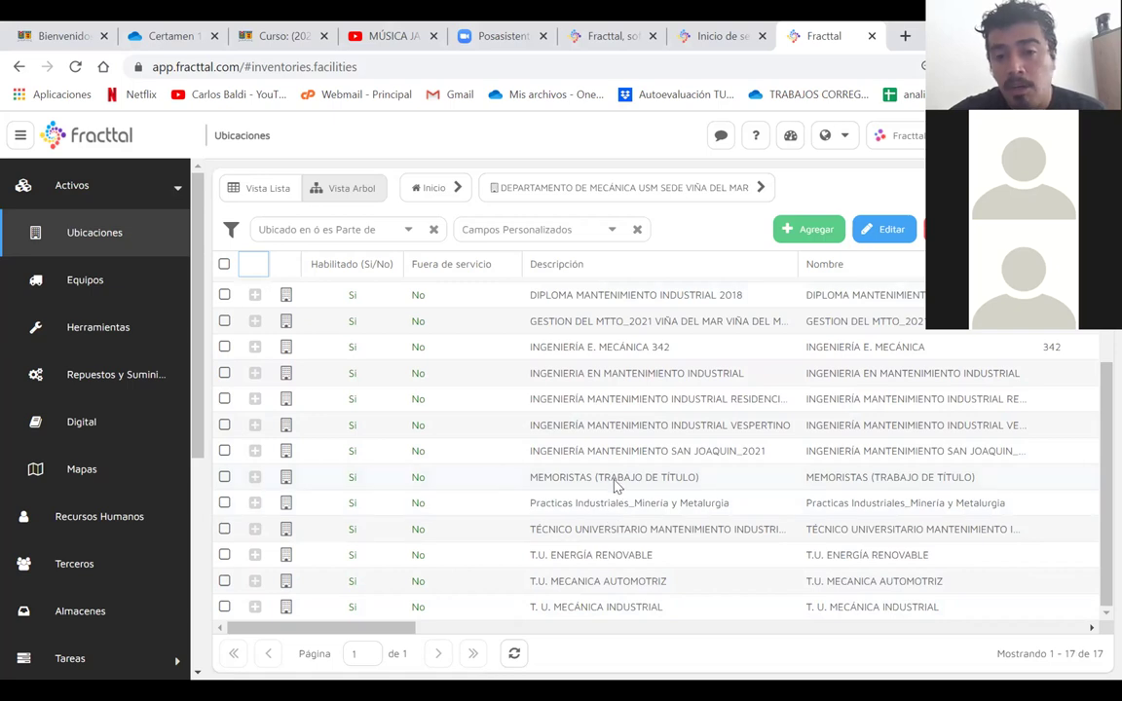
# - Expand the INGENIERÍA MANTENIMIENTO INDUSTRIAL RESIDENCIAL location to list the companies inside it
pyautogui.click(574, 477)
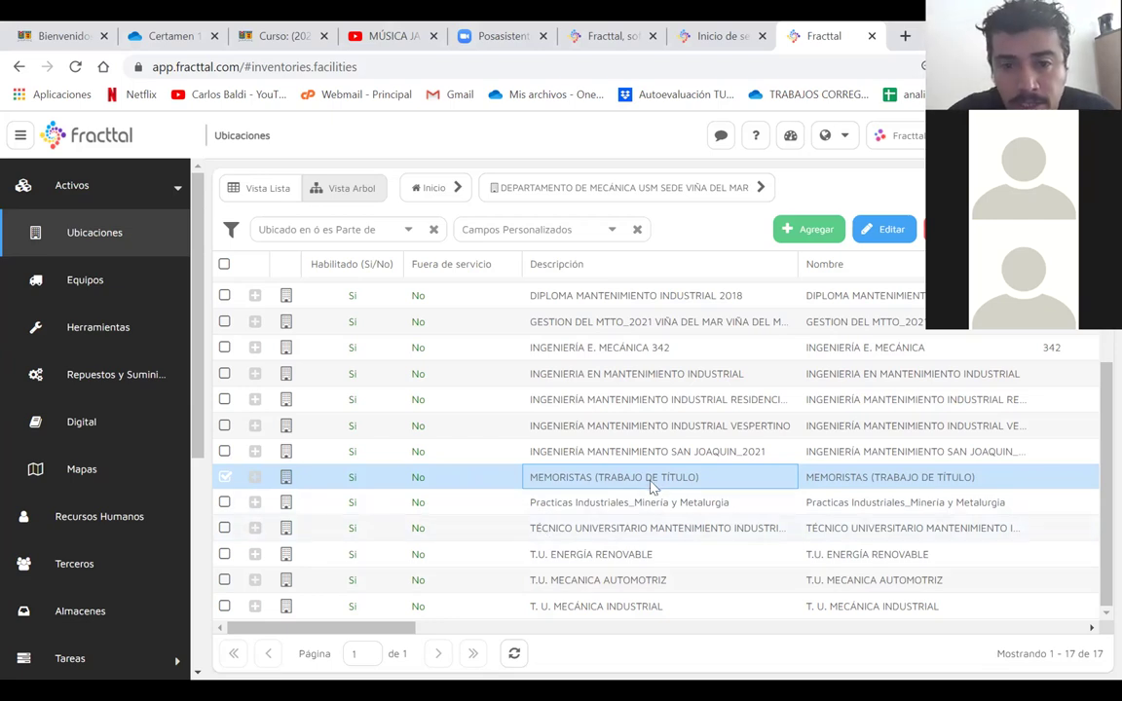
pyautogui.click(685, 403)
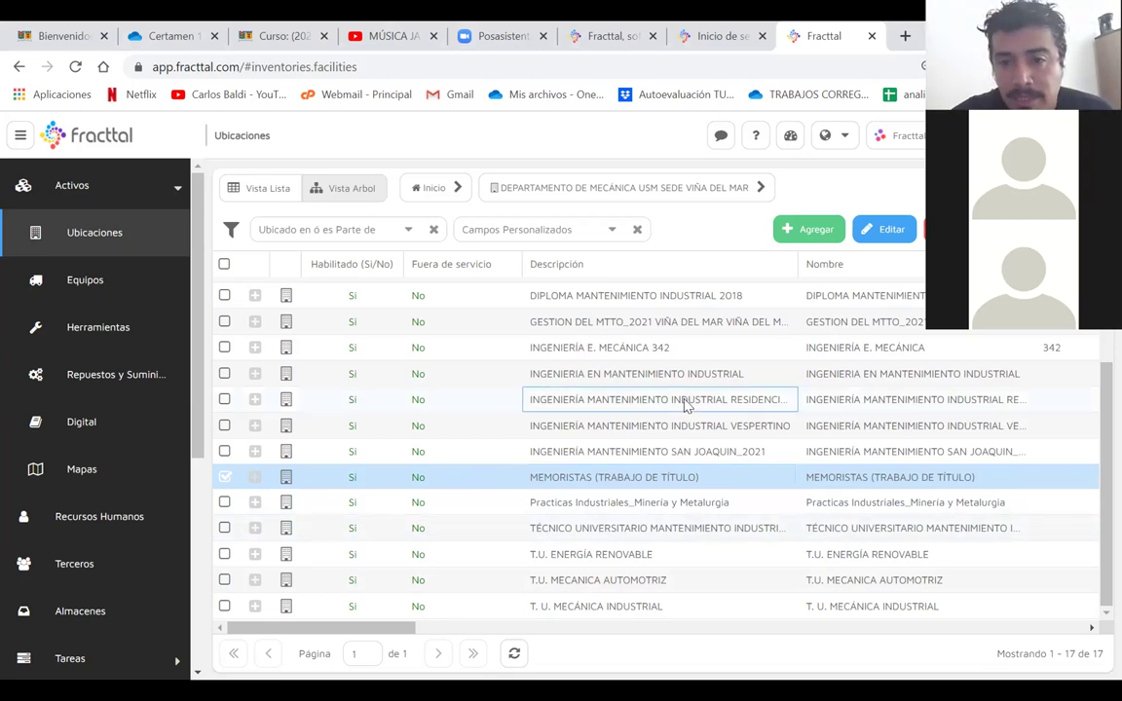
pyautogui.click(254, 400)
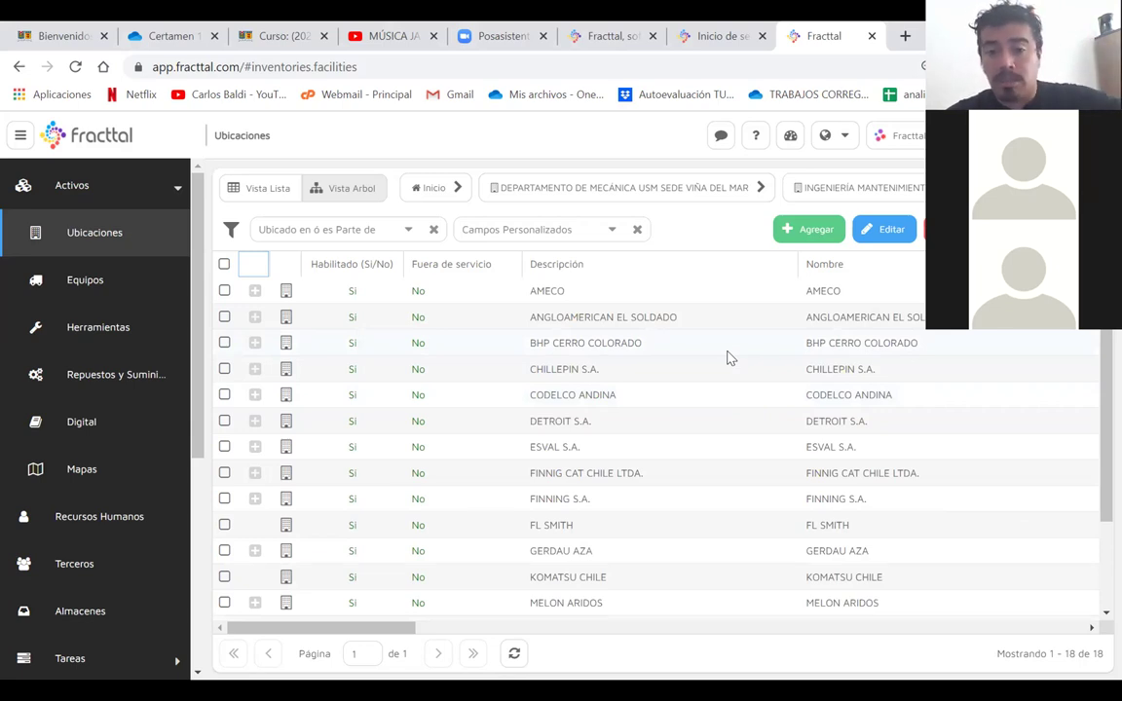
# - Examine the companies registered under INGENIERÍA MANTENIMIENTO INDUSTRIAL RESIDENCIAL, including KOMATSU CHILE, GERDAU AZA and FL SMITH
pyautogui.scroll(-3, 729, 358)
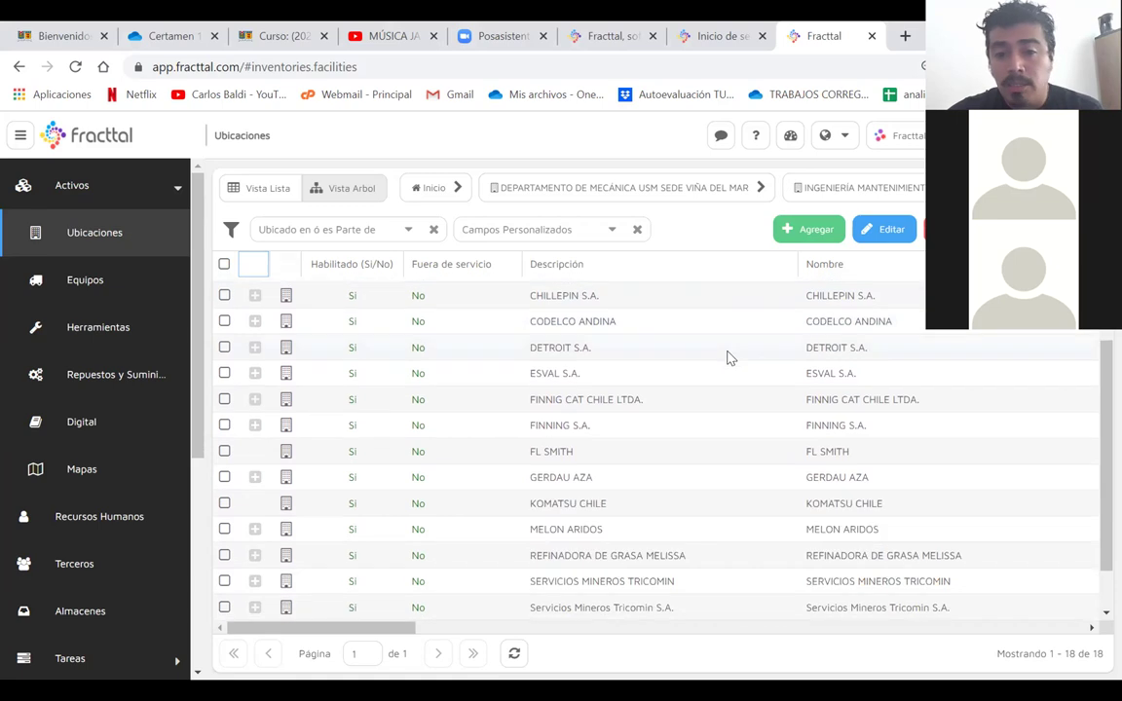
pyautogui.click(614, 451)
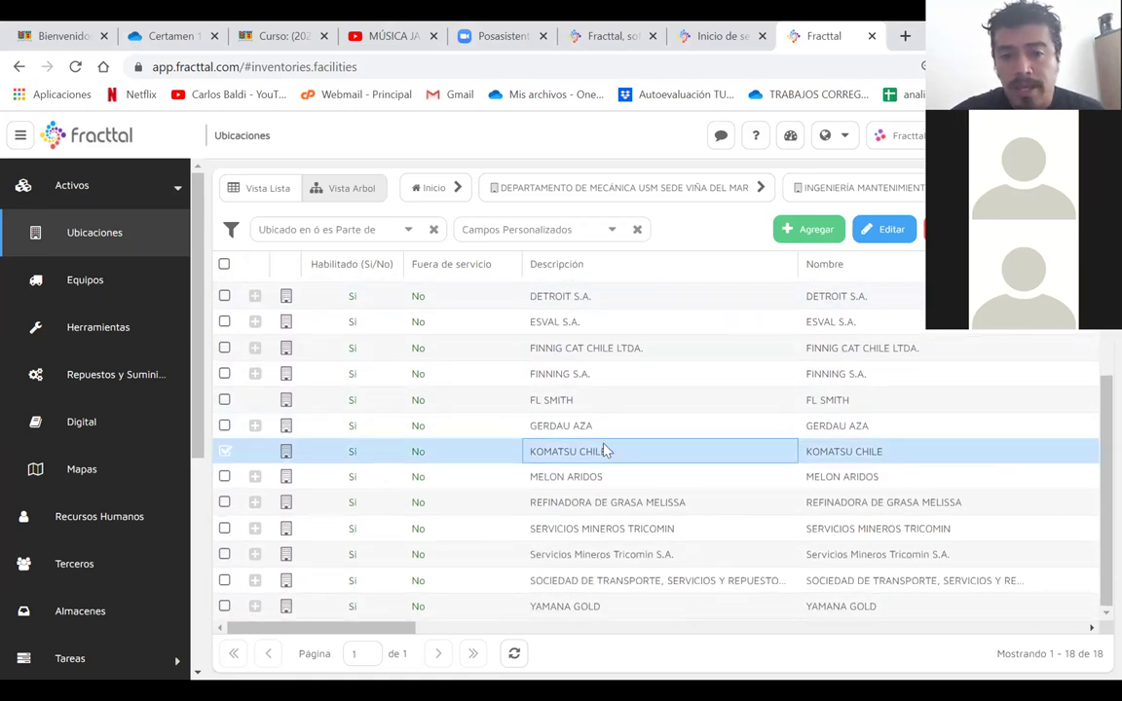
pyautogui.click(593, 425)
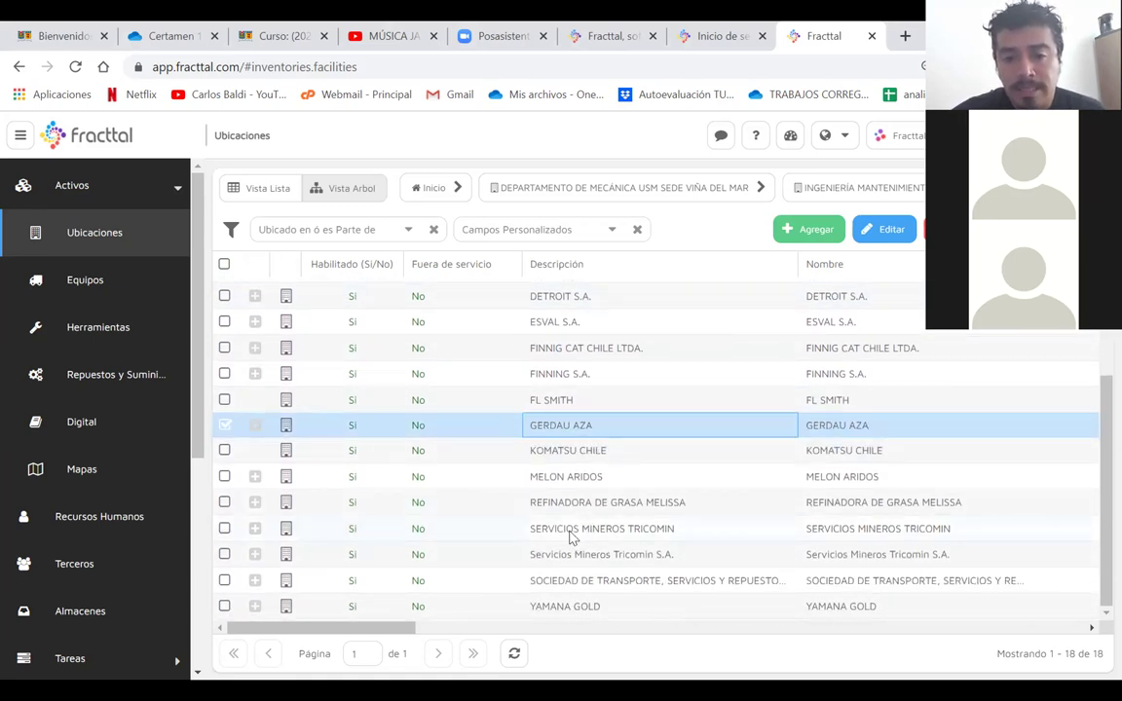
pyautogui.click(531, 526)
pyautogui.scroll(3, 672, 458)
pyautogui.scroll(-3, 672, 458)
pyautogui.scroll(3, 672, 458)
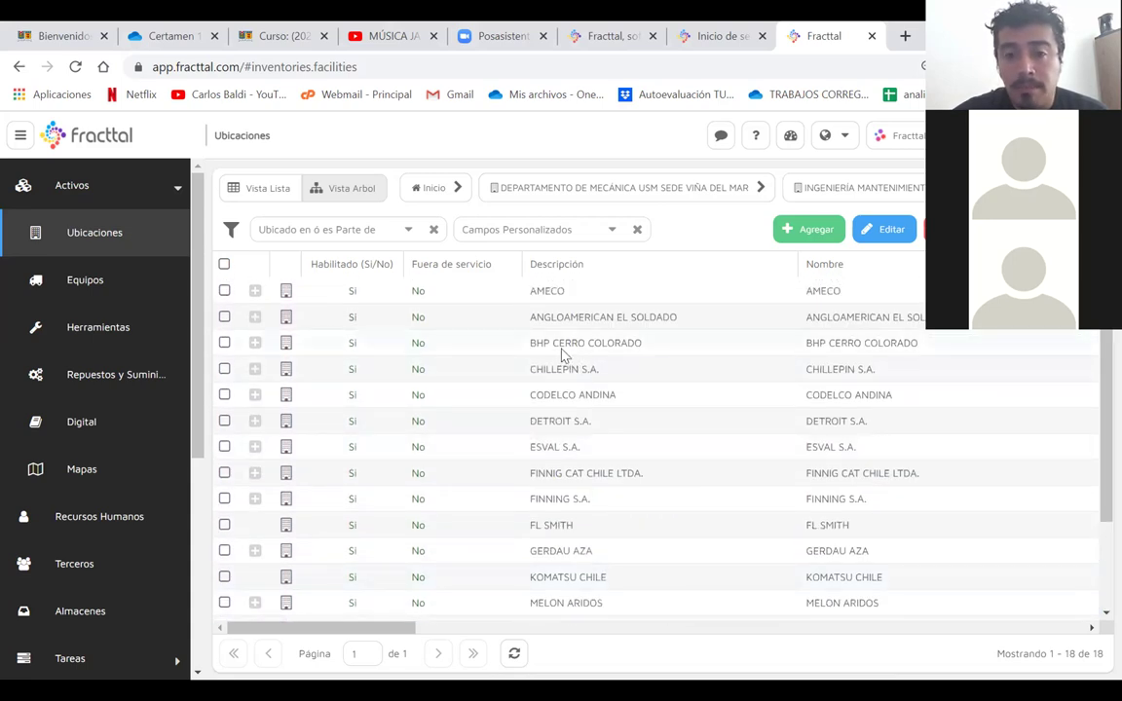
pyautogui.click(466, 446)
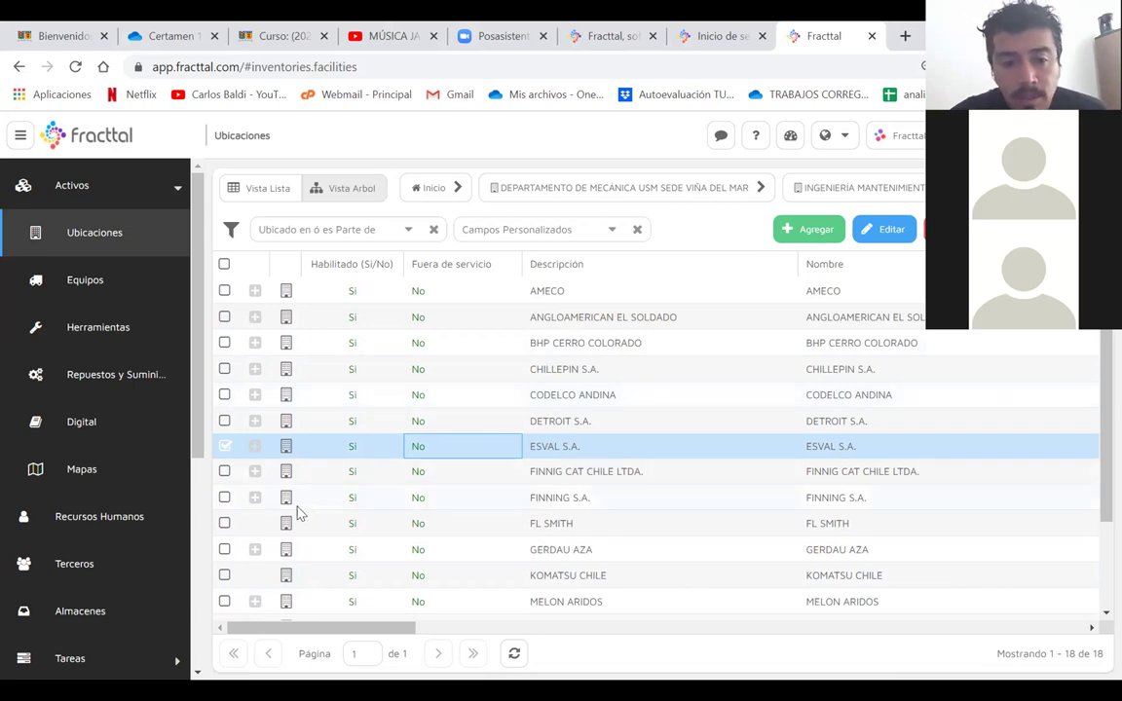
pyautogui.click(553, 527)
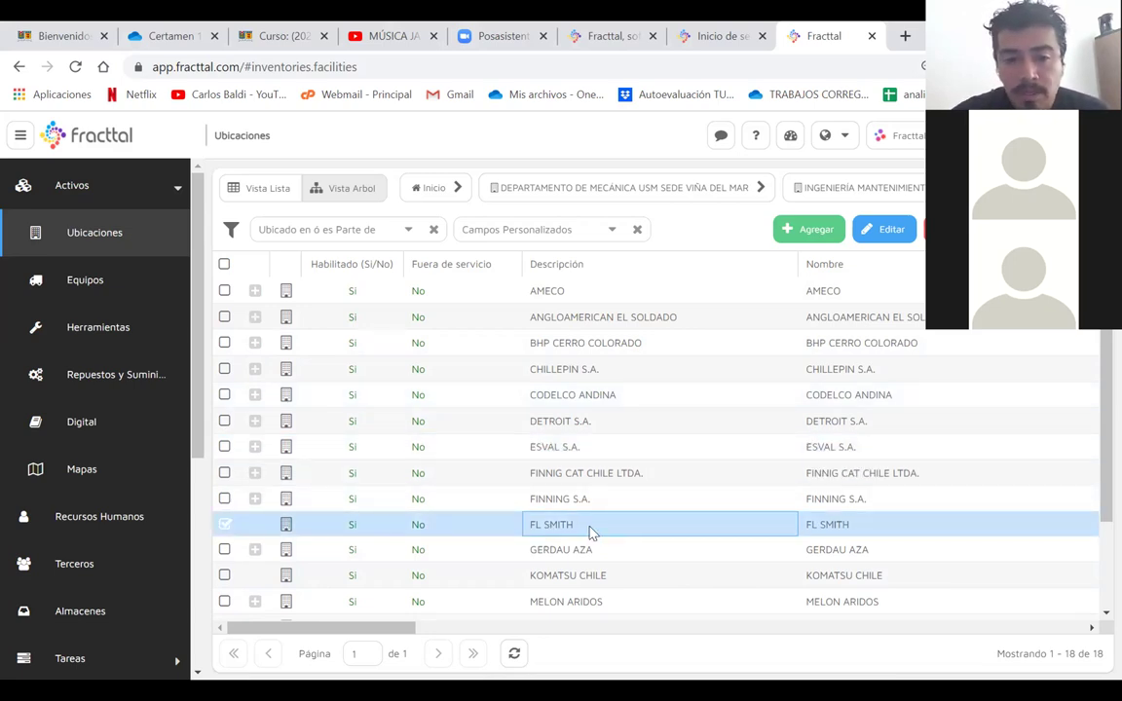
pyautogui.click(554, 576)
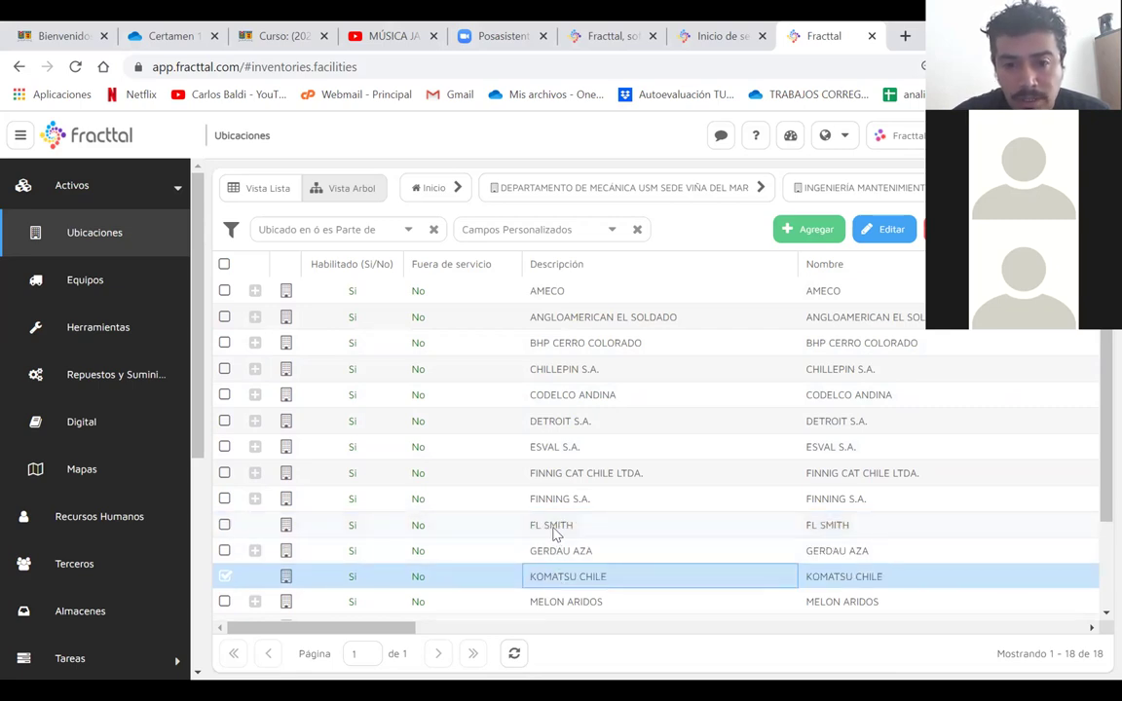
pyautogui.click(554, 530)
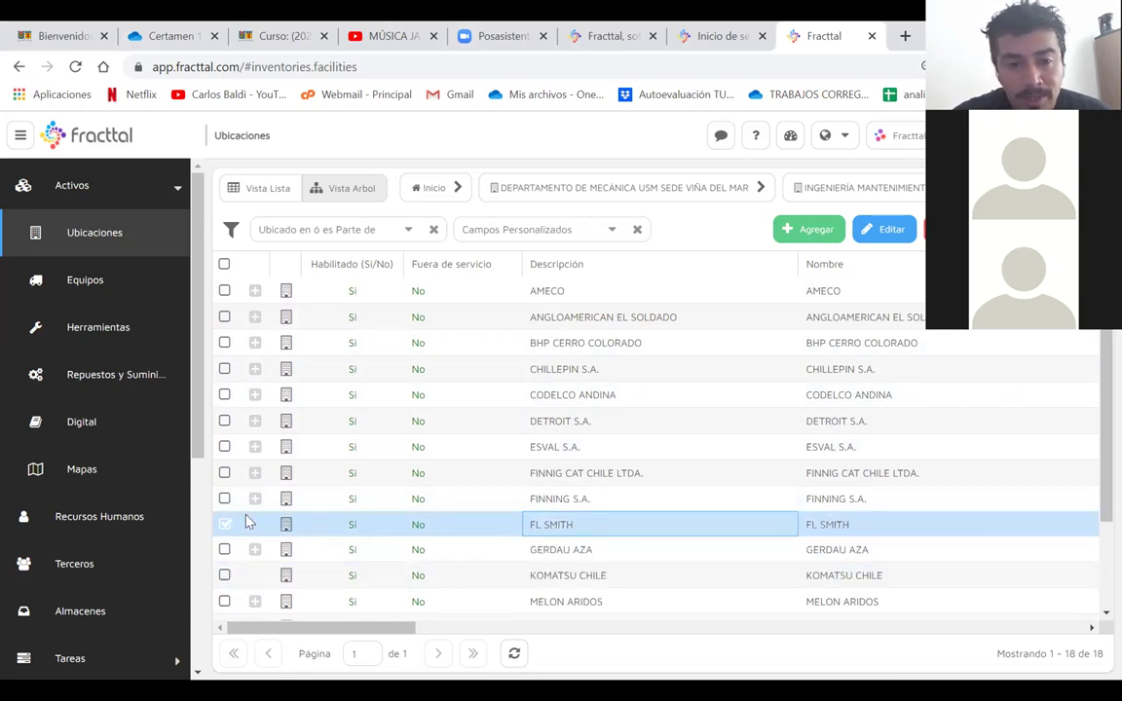
# - Open the FL SMITH location record, check its Nombre field and return to the location list
pyautogui.doubleClick(588, 531)
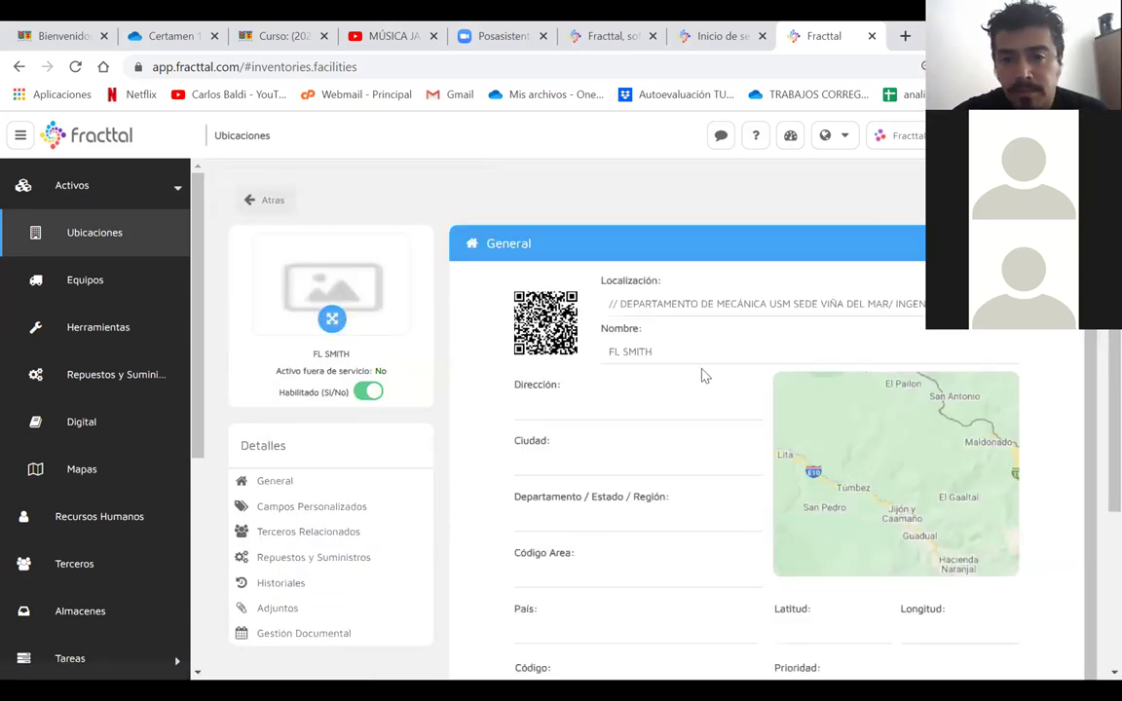
pyautogui.moveTo(659, 351); pyautogui.dragTo(580, 353)
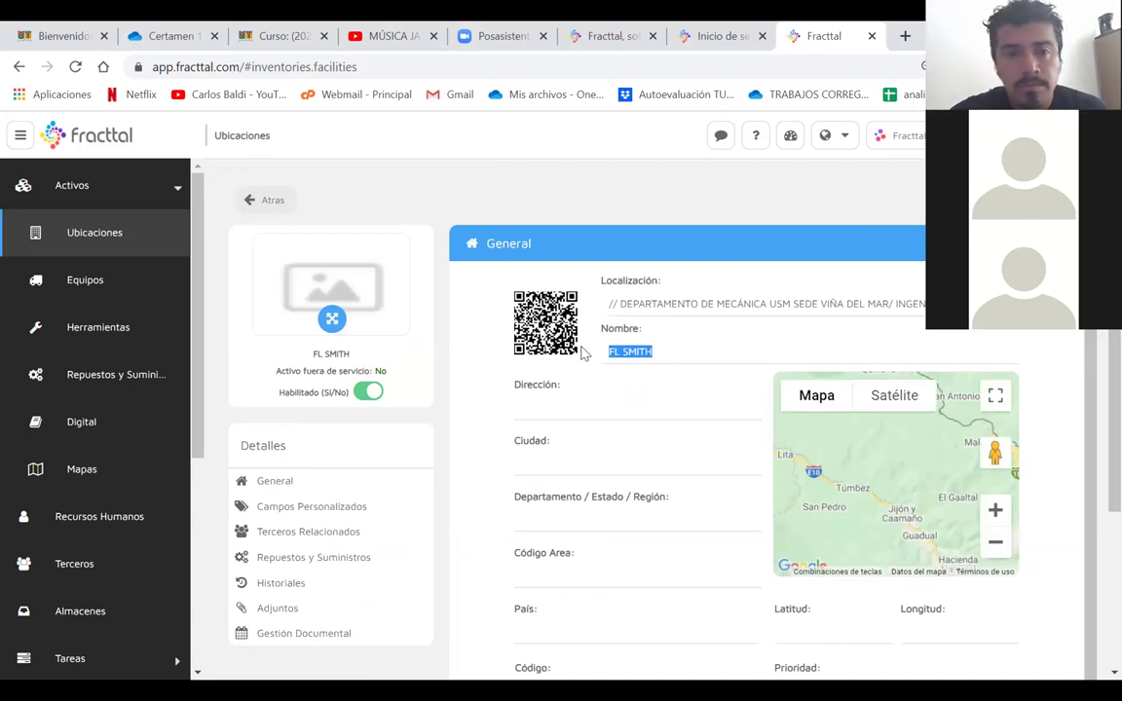
pyautogui.click(266, 200)
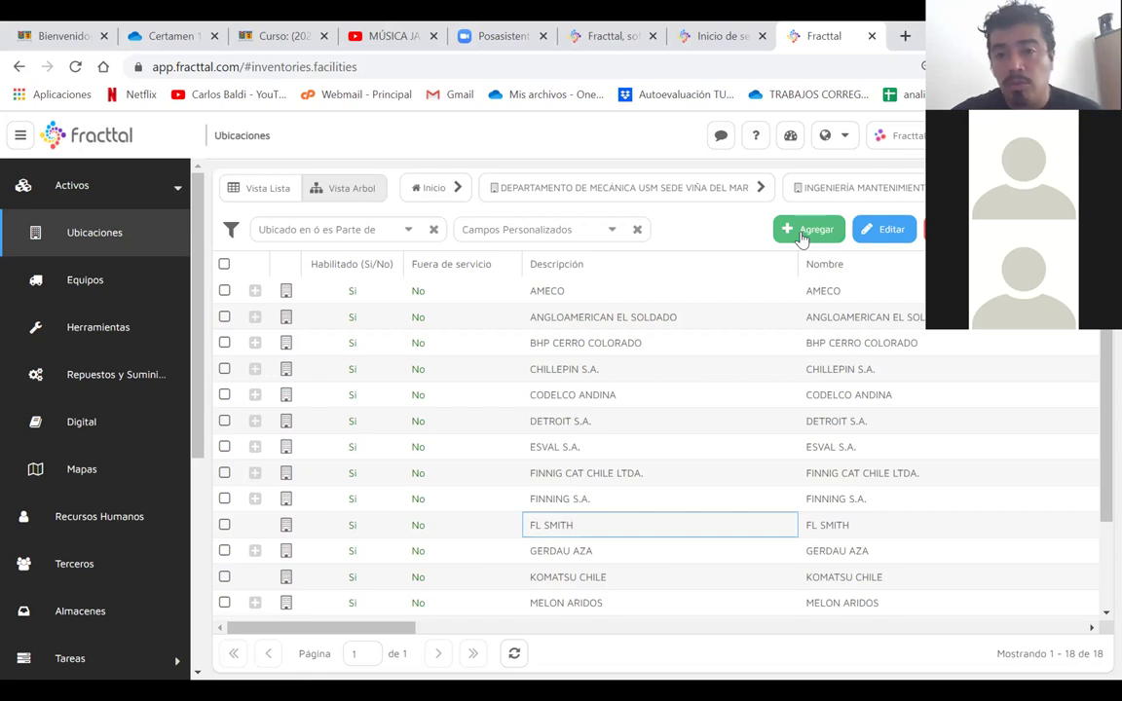
pyautogui.click(801, 236)
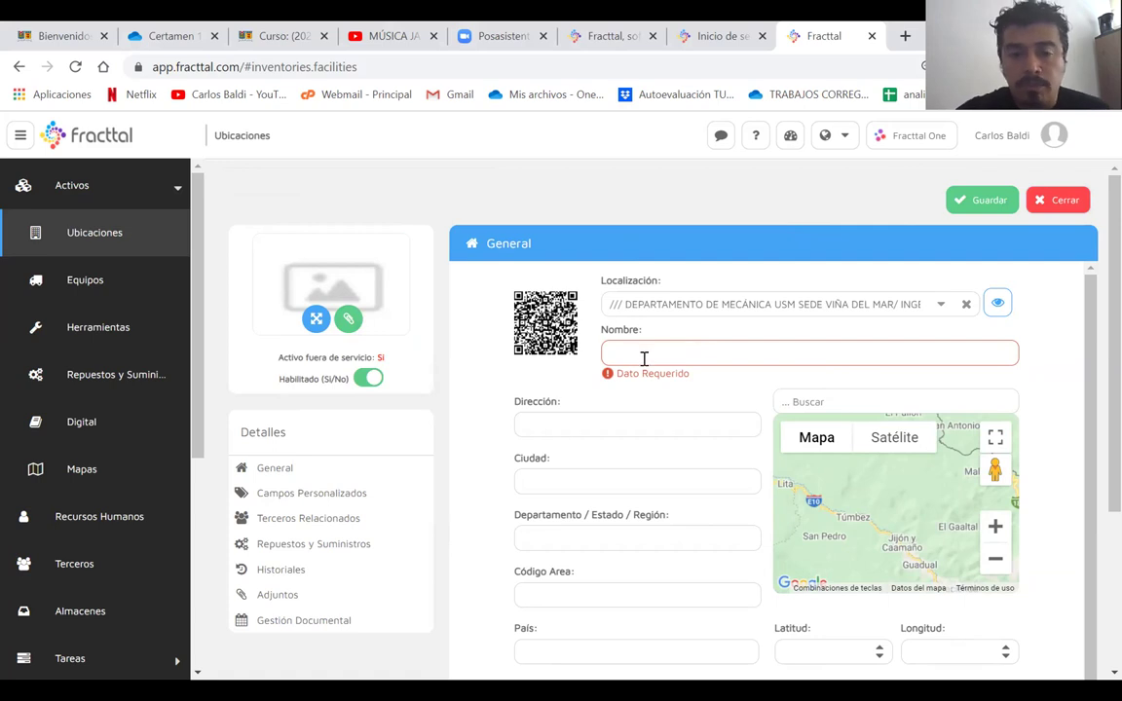
pyautogui.moveTo(754, 303); pyautogui.dragTo(1023, 310)
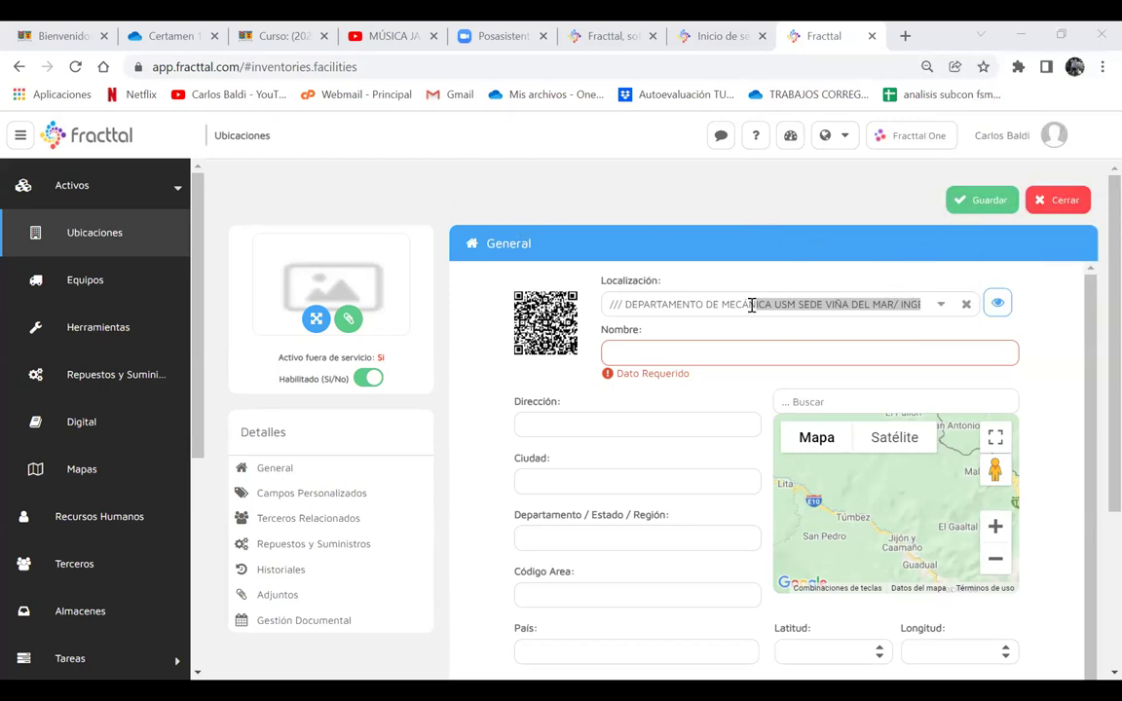
pyautogui.click(1050, 203)
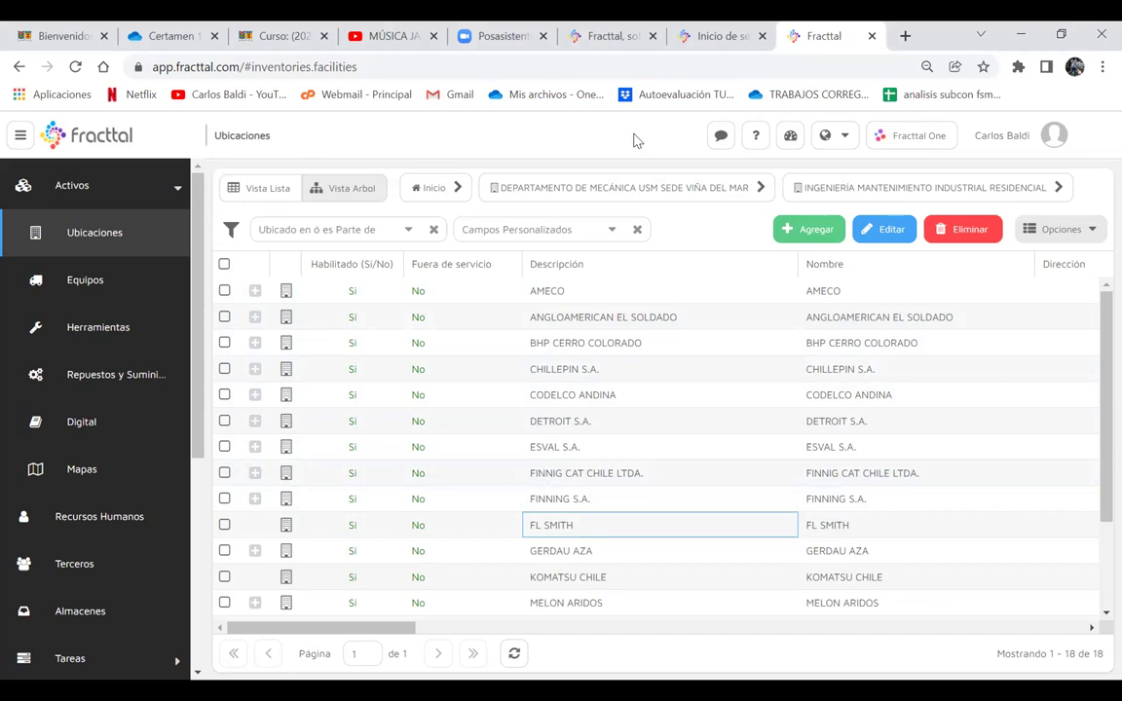
# - Add a new location and set its Localización to FL SMITH through the asset search
pyautogui.click(611, 338)
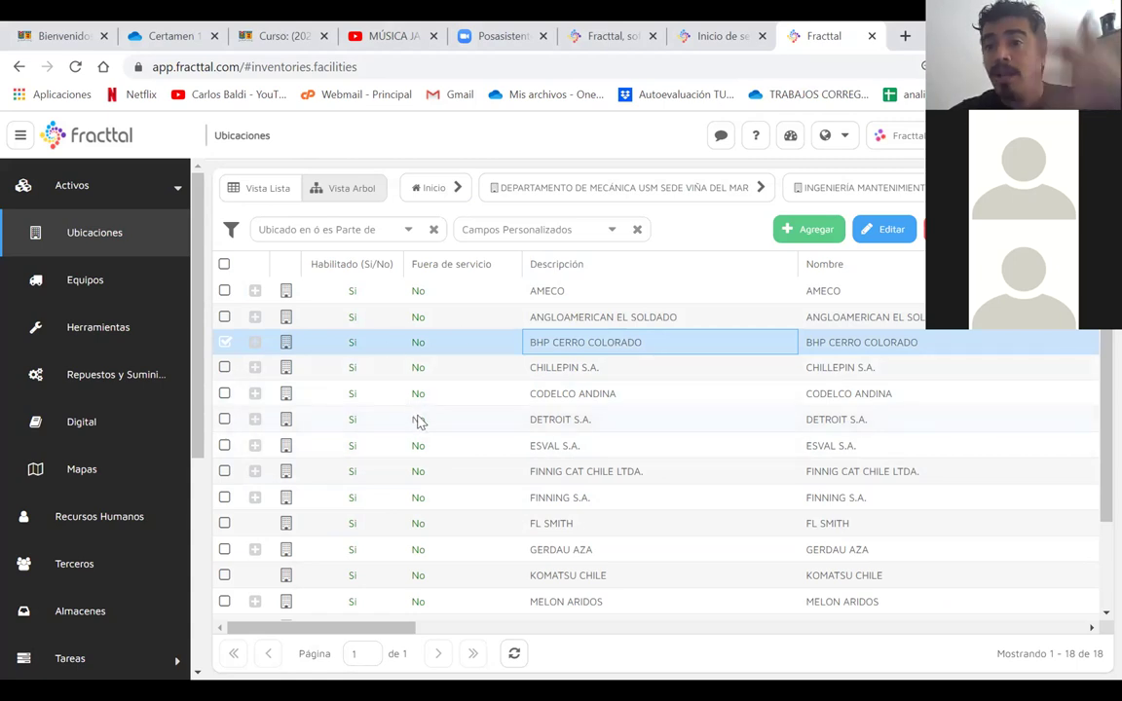
pyautogui.click(466, 526)
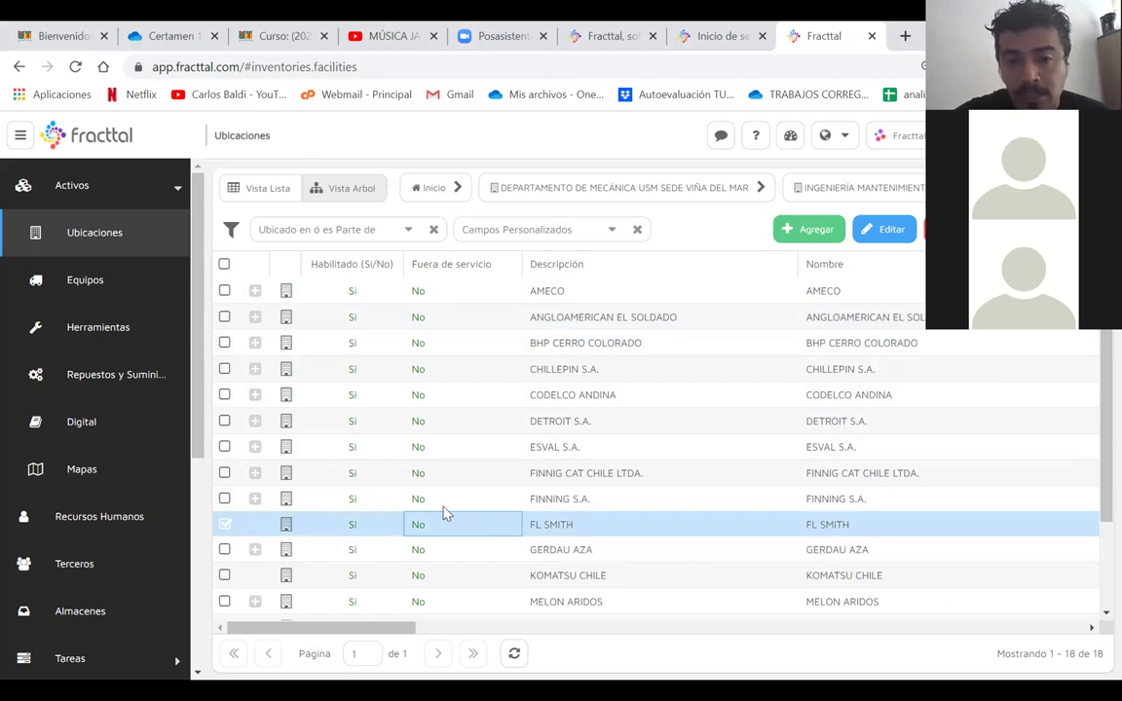
pyautogui.click(816, 231)
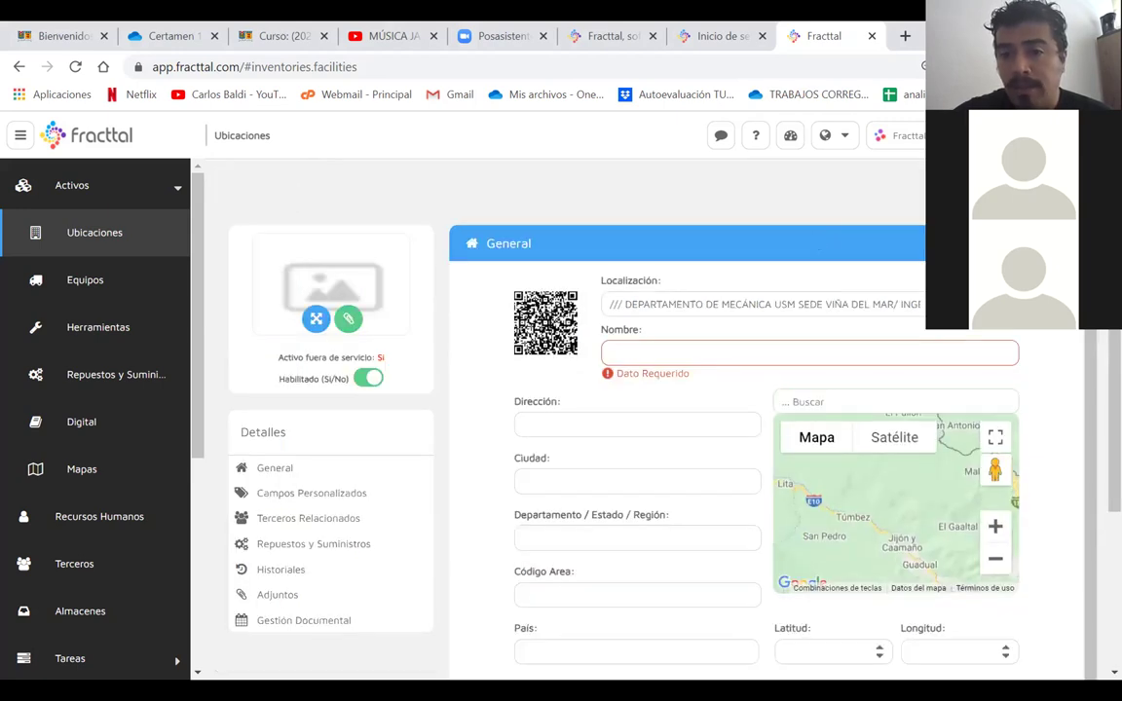
pyautogui.moveTo(914, 304); pyautogui.dragTo(755, 304)
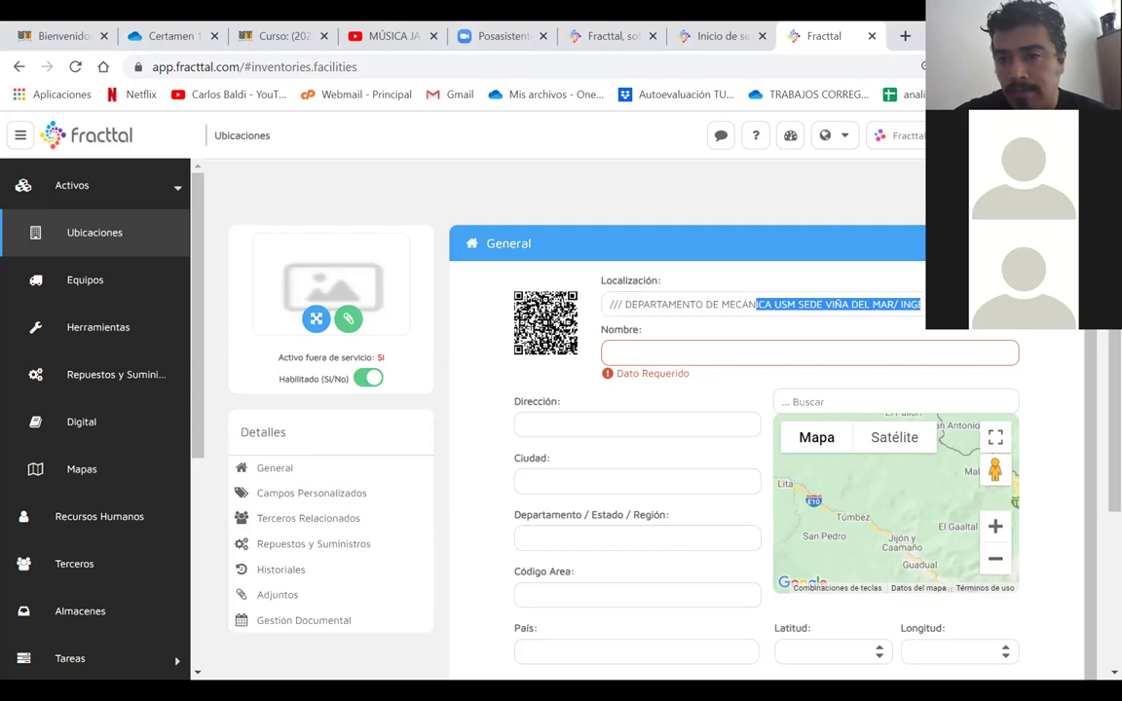
pyautogui.click(915, 304)
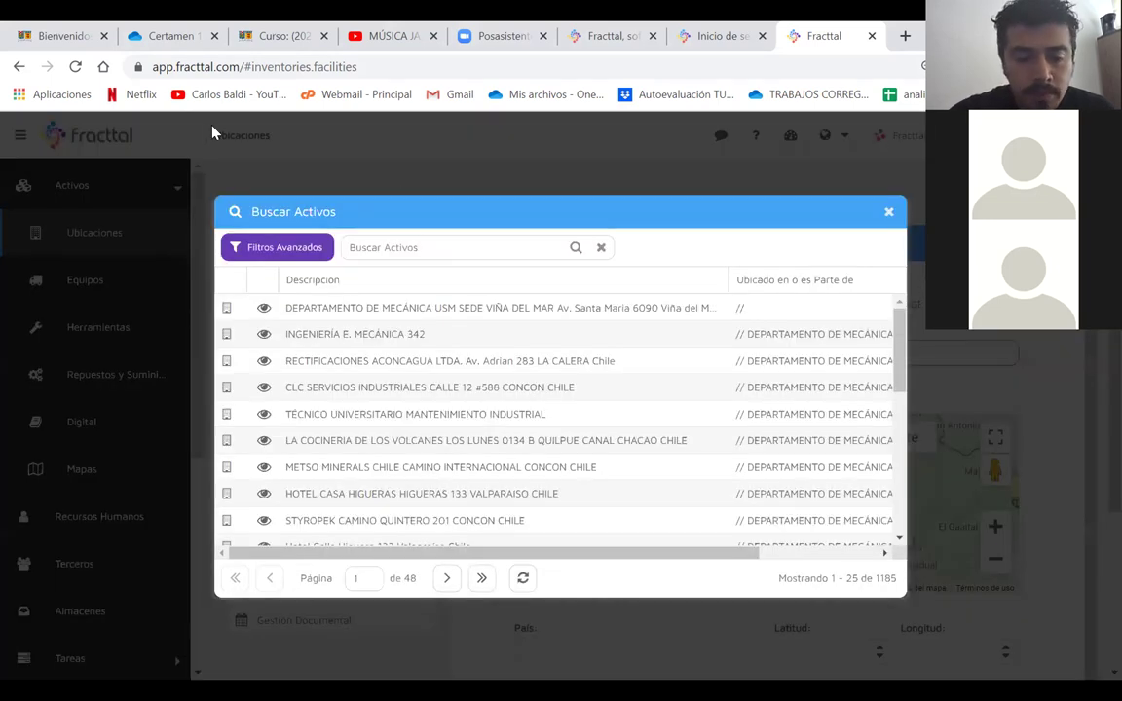
pyautogui.click(407, 248)
pyautogui.write('FL SMITH')
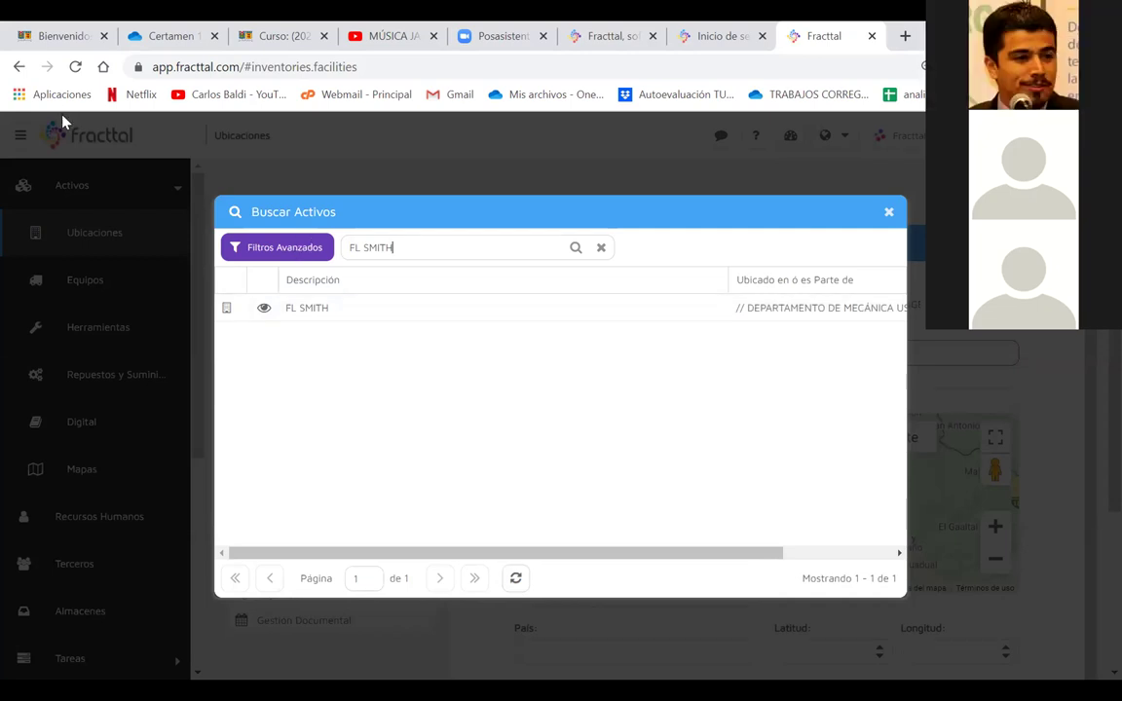
pyautogui.click(399, 309)
pyautogui.click(399, 310)
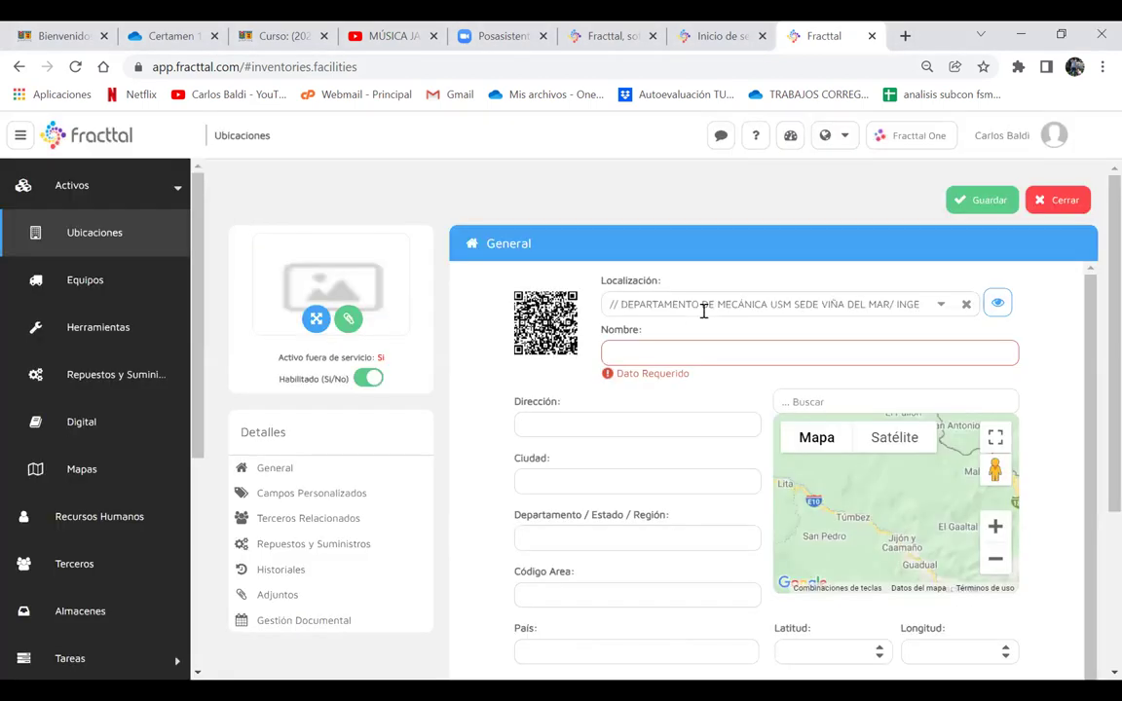
# - Name the new location under FL SMITH ESTACIONAMIENTO, save it and return to the location list
pyautogui.moveTo(620, 308); pyautogui.dragTo(927, 308)
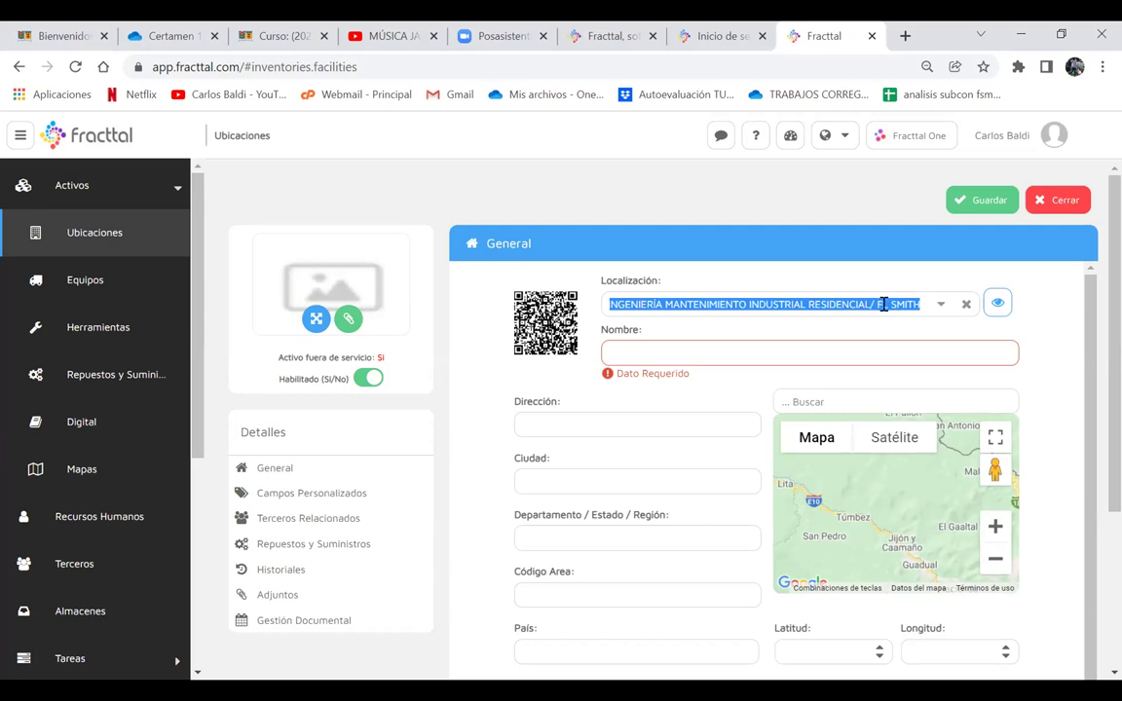
pyautogui.click(802, 351)
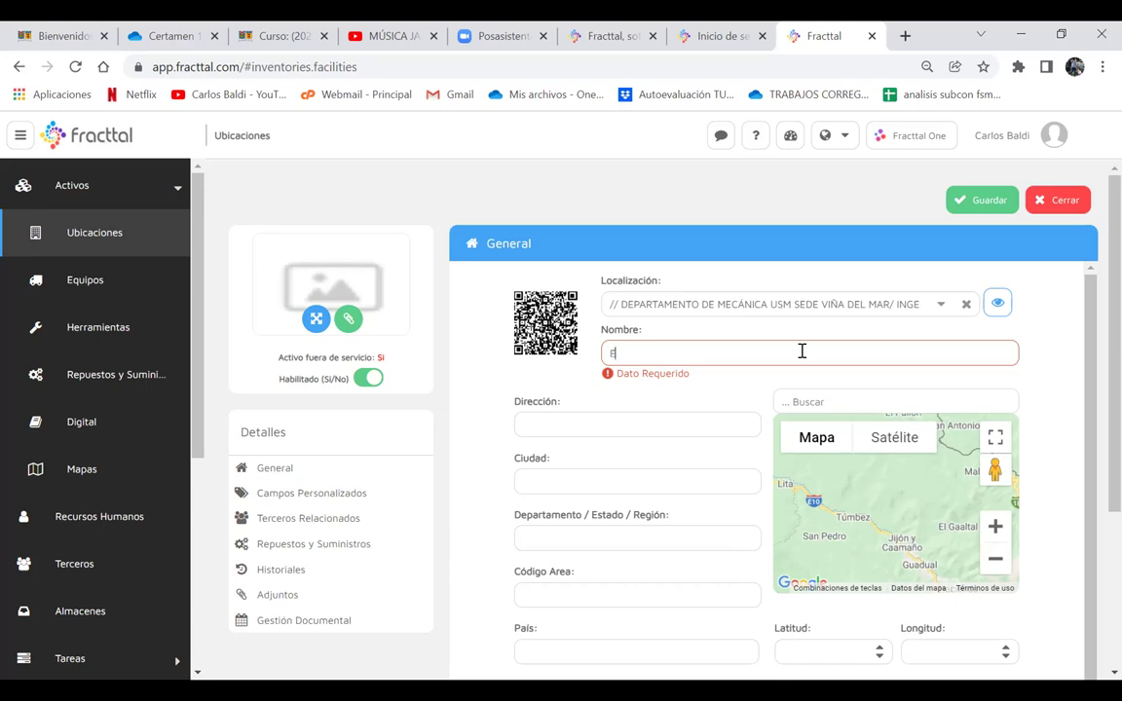
pyautogui.write('STACIONAMIENTO')
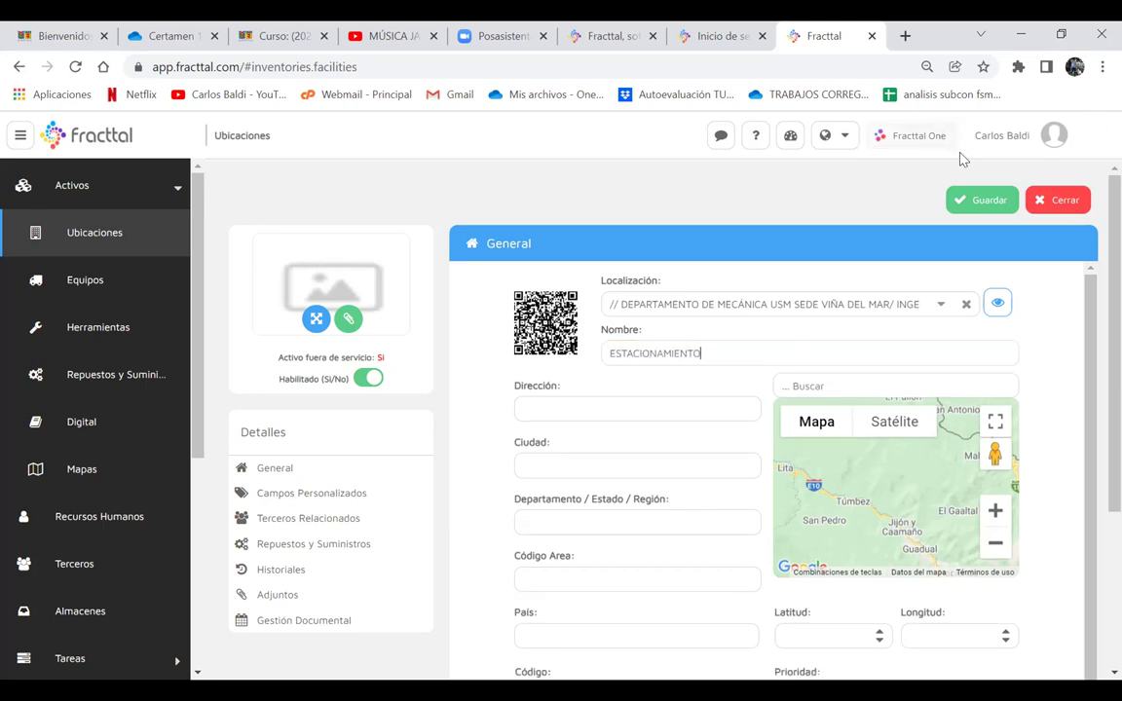
pyautogui.click(970, 199)
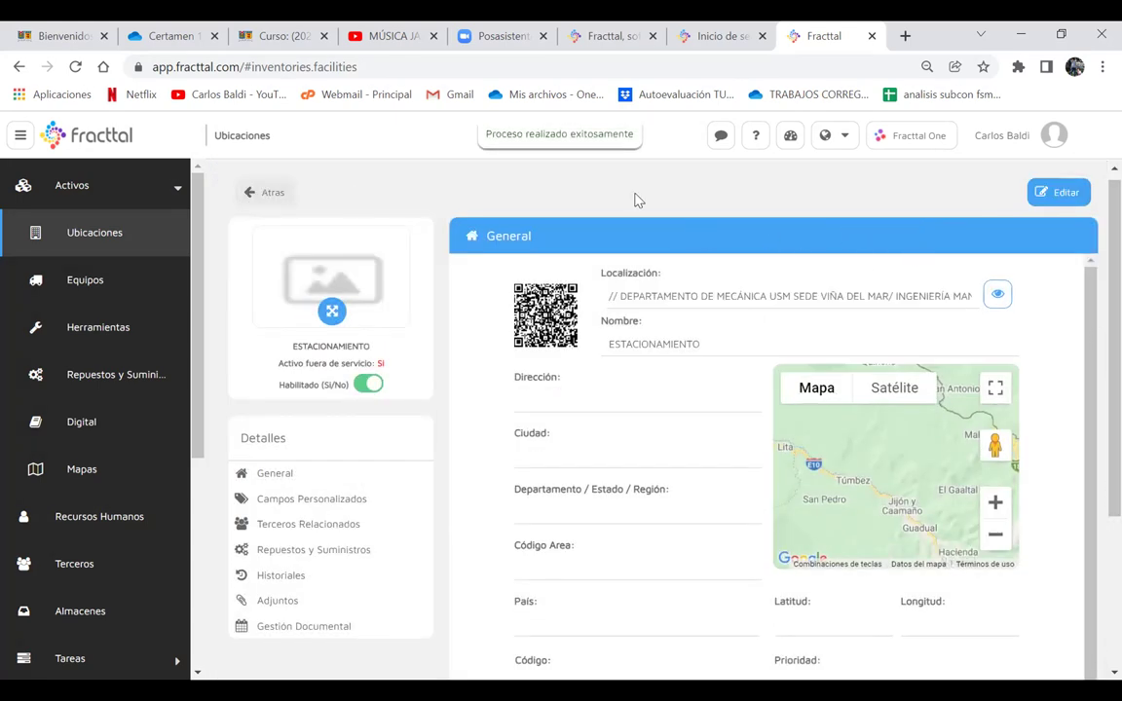
pyautogui.click(276, 194)
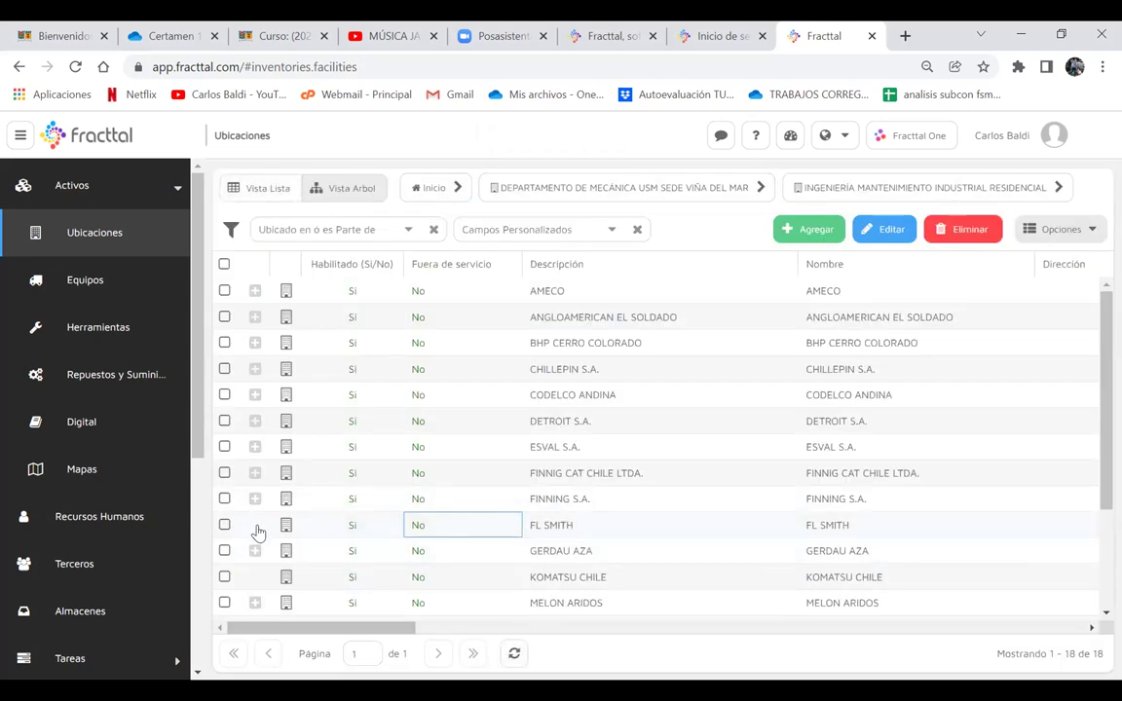
# - Refresh the location list, expand FL SMITH and add a location named ÁREA DE TALLERES inside it
pyautogui.click(514, 653)
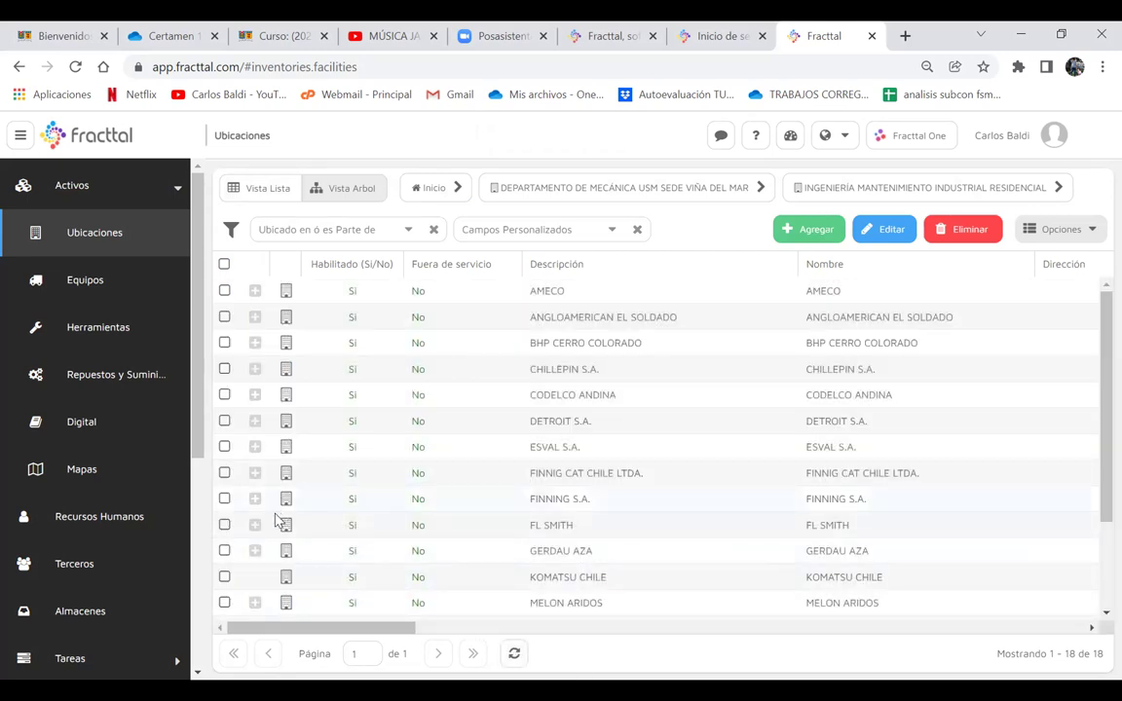
pyautogui.click(255, 534)
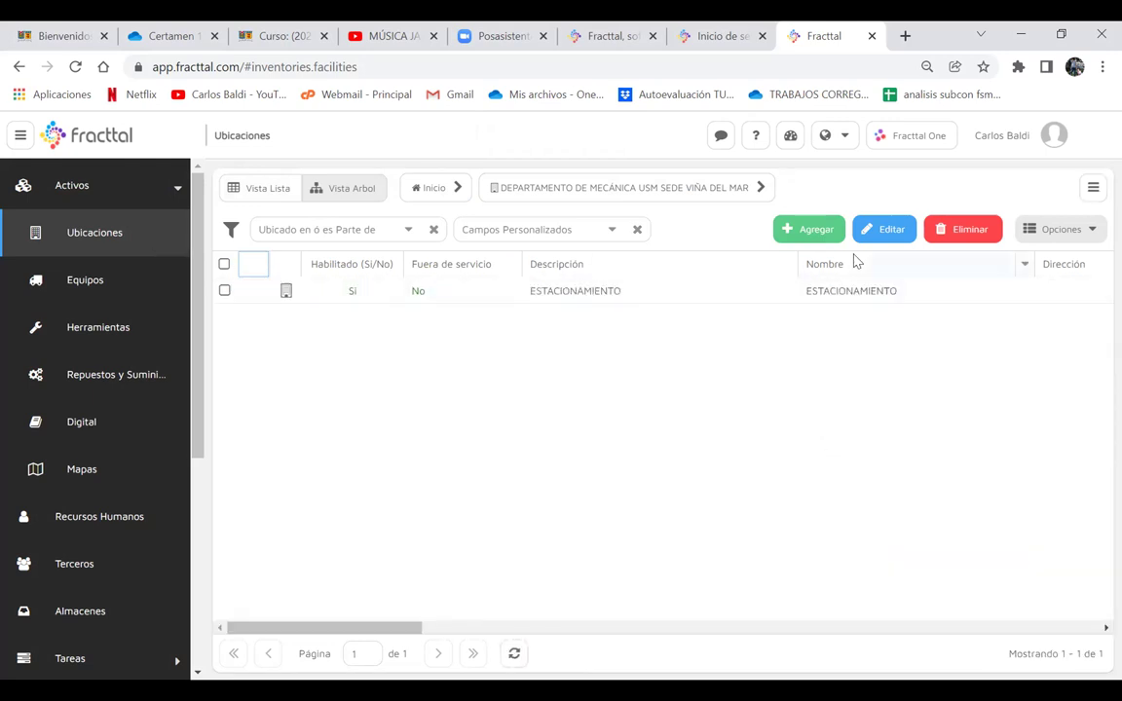
pyautogui.click(812, 230)
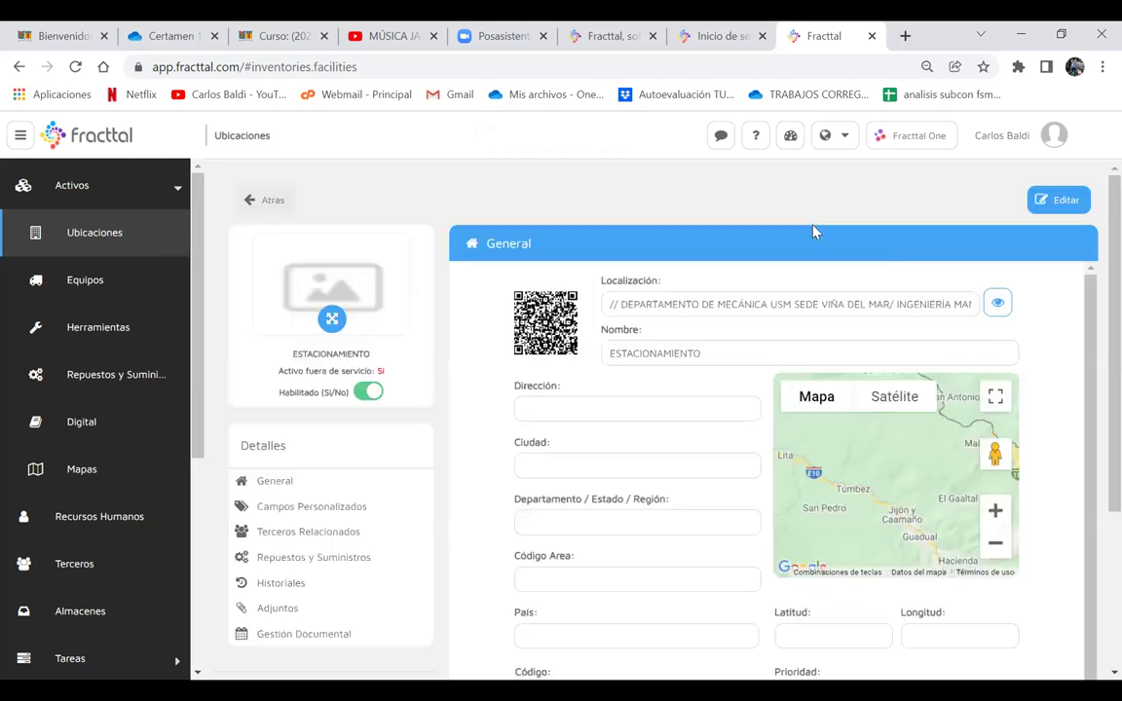
pyautogui.click(680, 349)
pyautogui.write('Á')
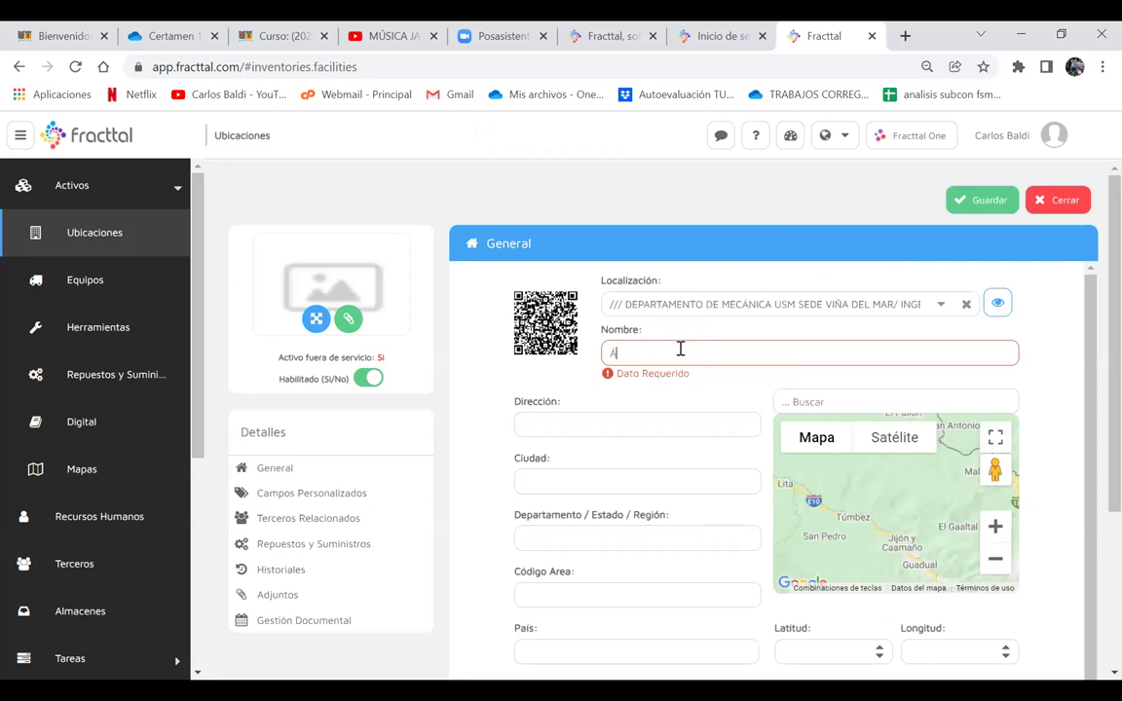
pyautogui.write('REA DE ')
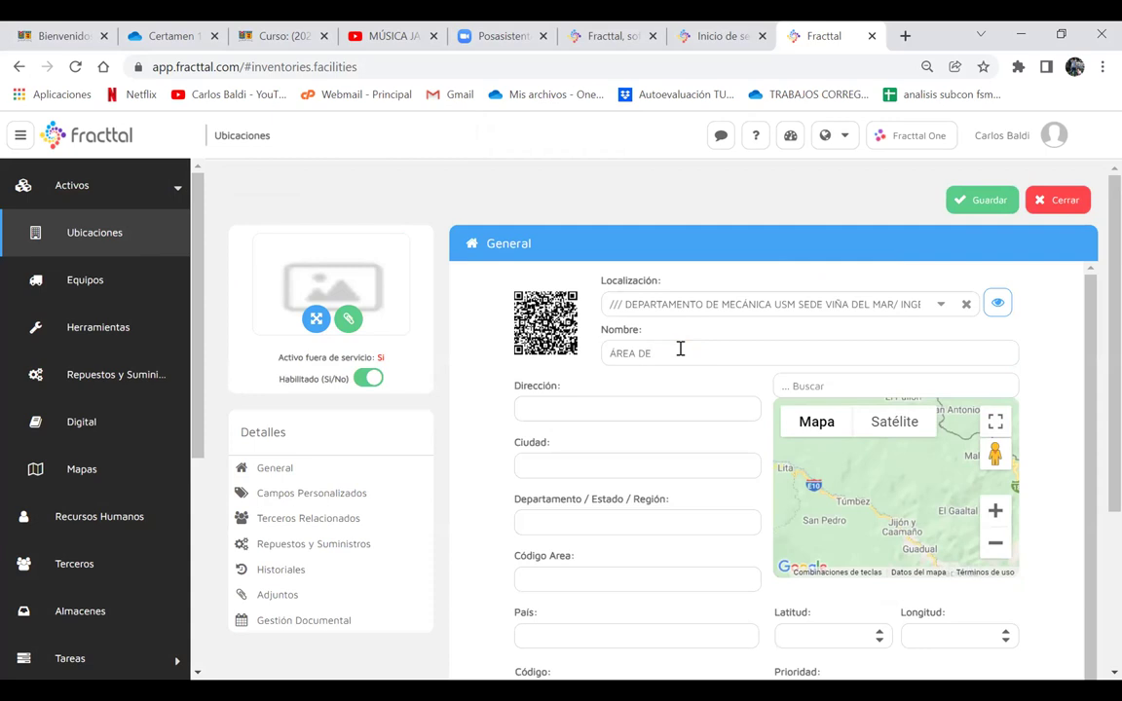
pyautogui.write('TALLERES')
pyautogui.click(959, 203)
pyautogui.click(252, 190)
pyautogui.rightClick(259, 191)
pyautogui.click(854, 406)
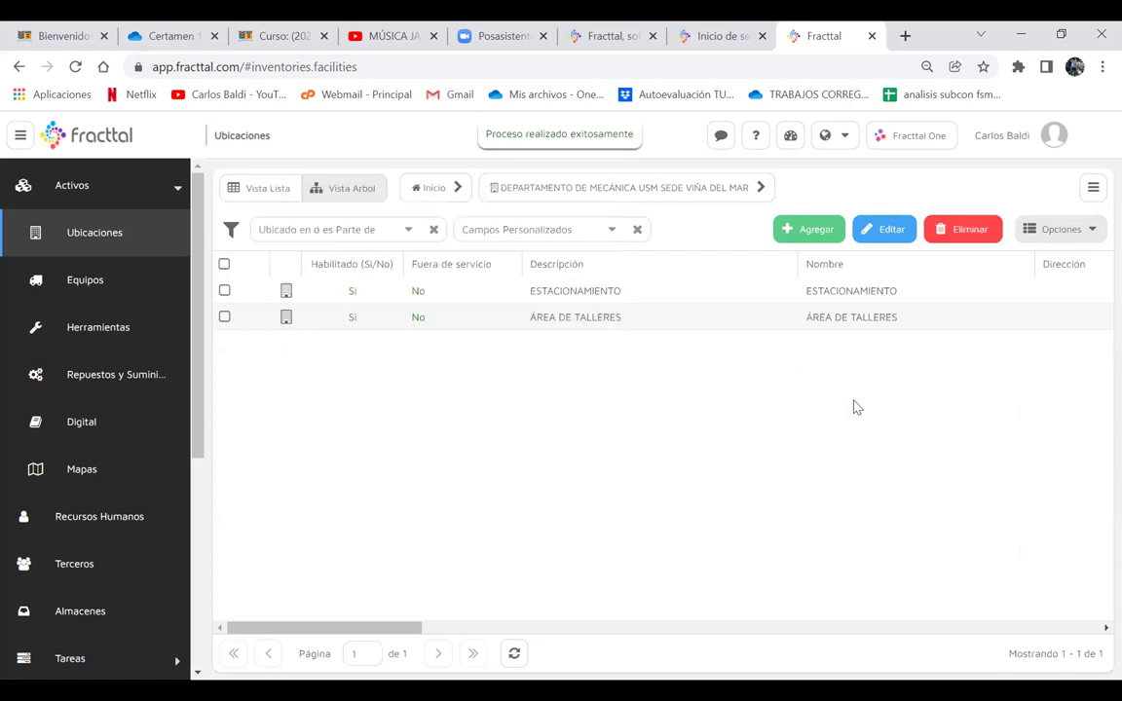
# - Add another location named OFICINAS TECNICAS inside FL SMITH, save it and return to the list
pyautogui.rightClick(855, 406)
pyautogui.click(805, 230)
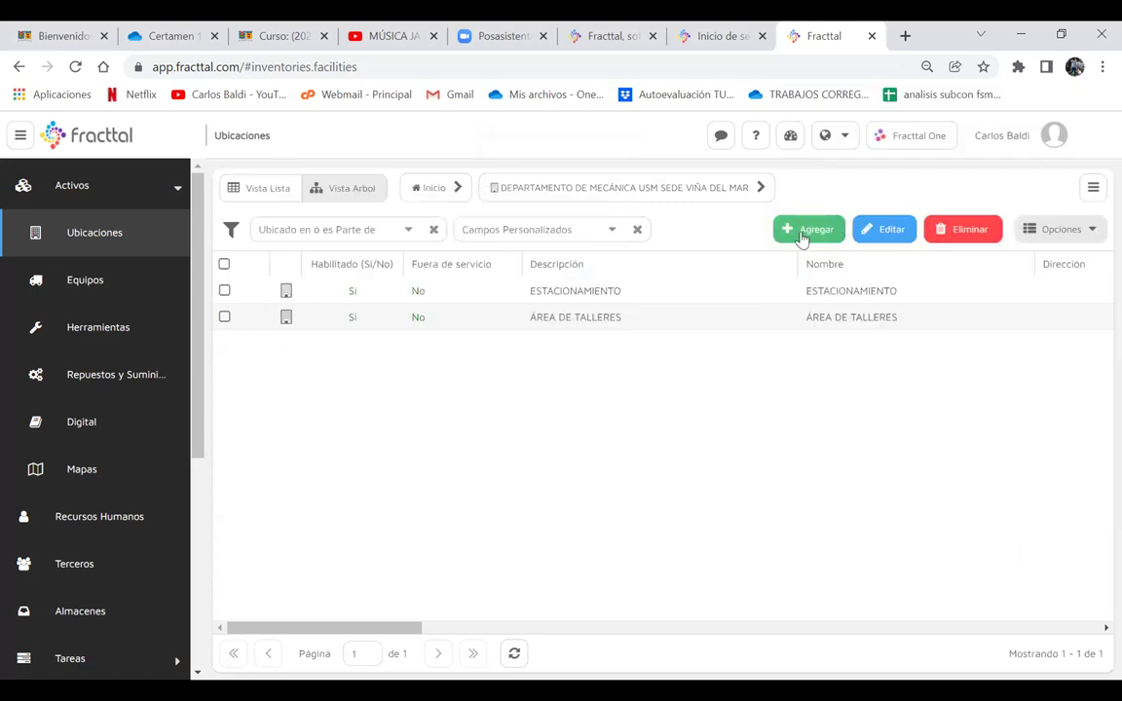
pyautogui.click(804, 229)
pyautogui.click(710, 358)
pyautogui.write('OFICINAS')
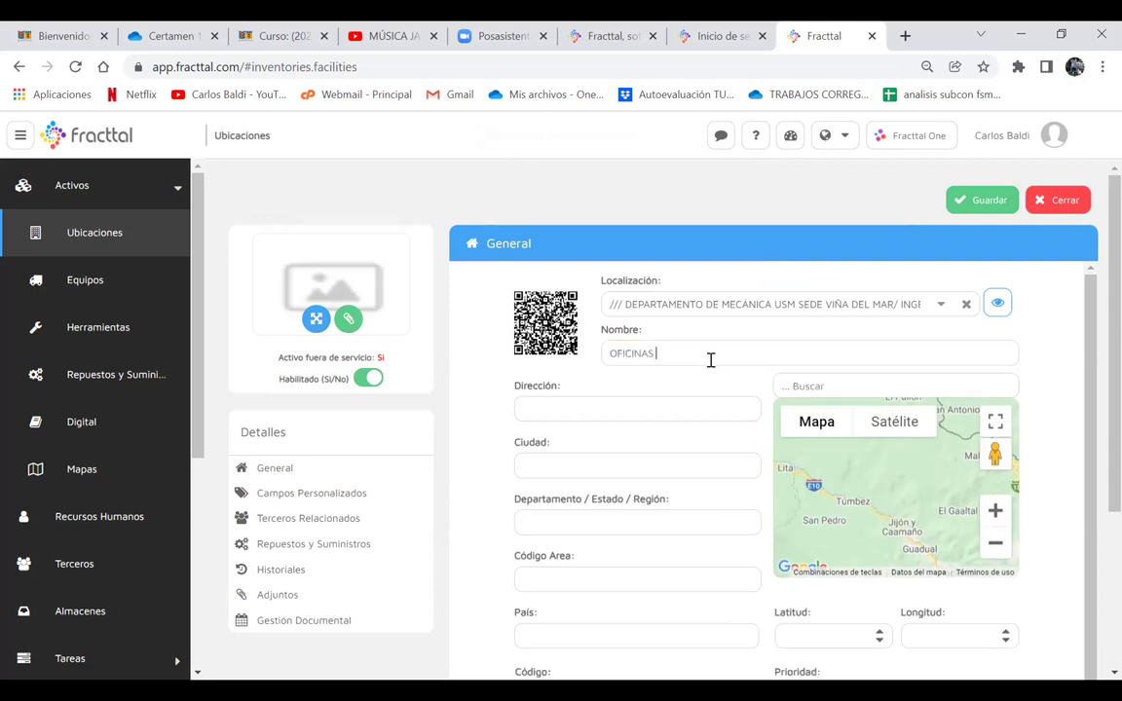
pyautogui.write(' TECNICAS')
pyautogui.click(982, 200)
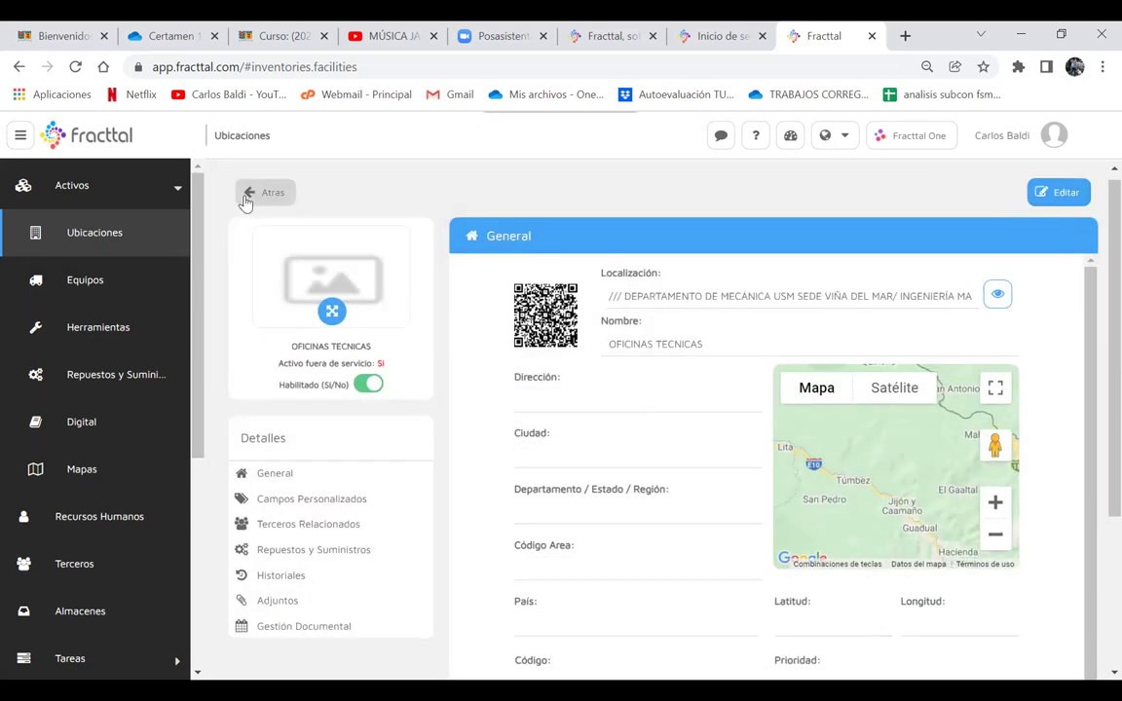
pyautogui.click(239, 195)
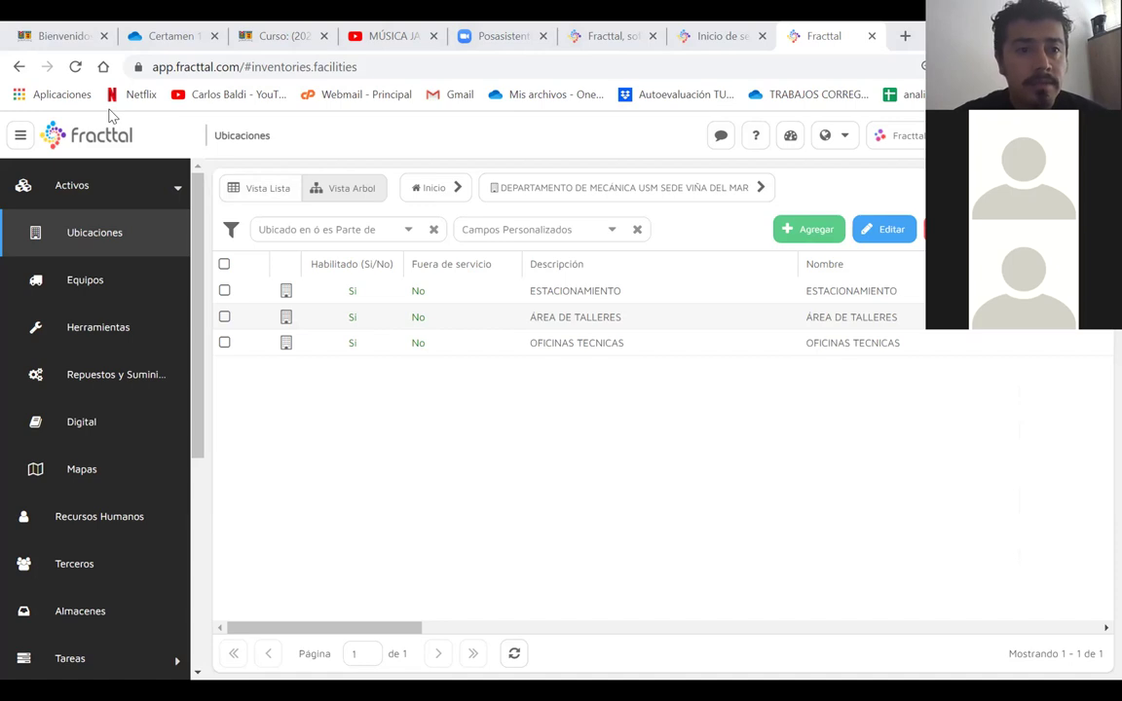
# - Start a new location and set its Localización to ÁREA DE TALLERES through the asset search
pyautogui.click(573, 319)
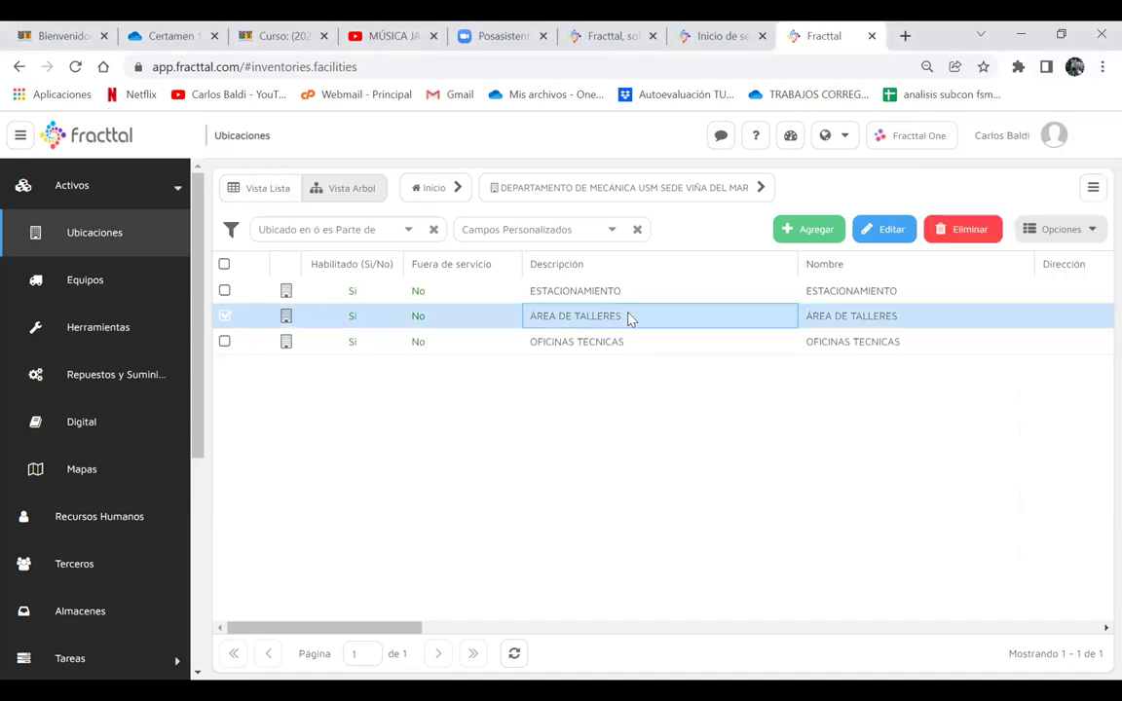
pyautogui.rightClick(784, 261)
pyautogui.click(682, 312)
pyautogui.click(808, 229)
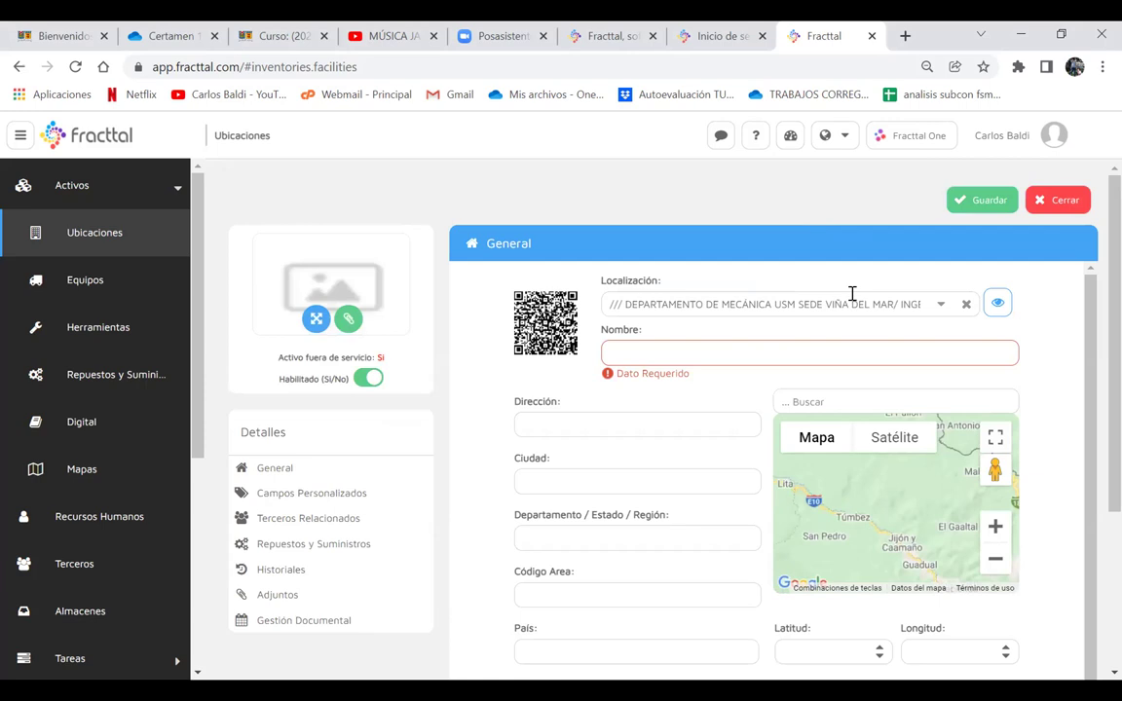
pyautogui.click(939, 308)
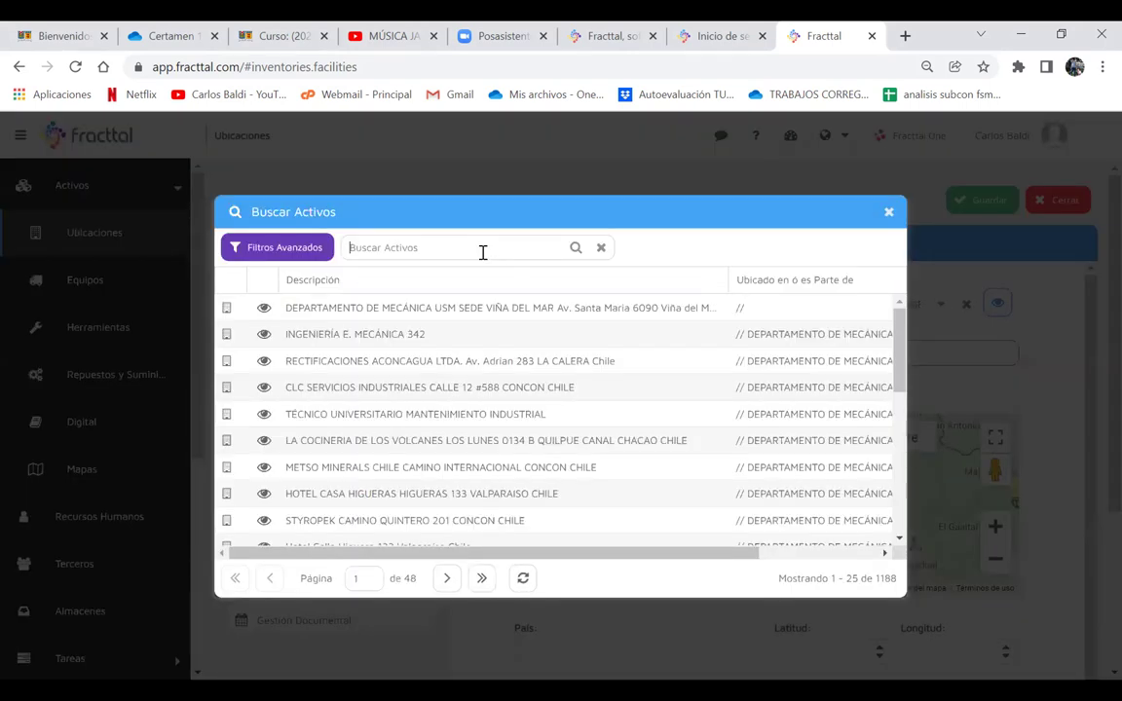
pyautogui.write('ÁREA DE TALL')
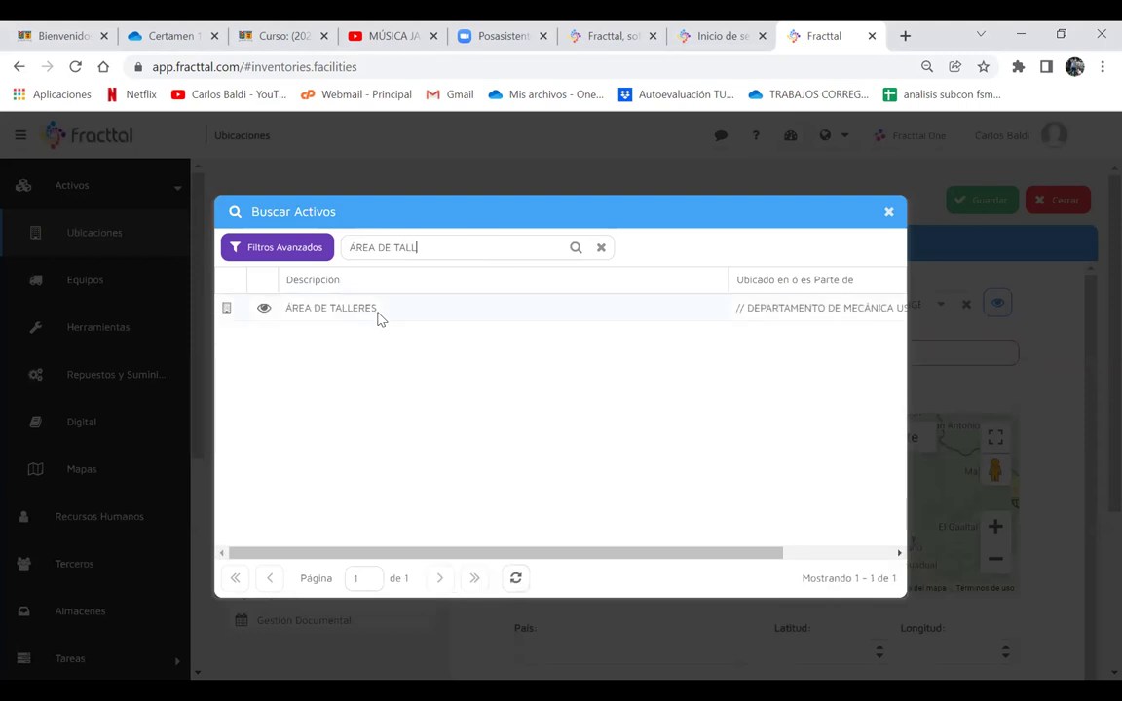
pyautogui.rightClick(380, 318)
pyautogui.click(358, 312)
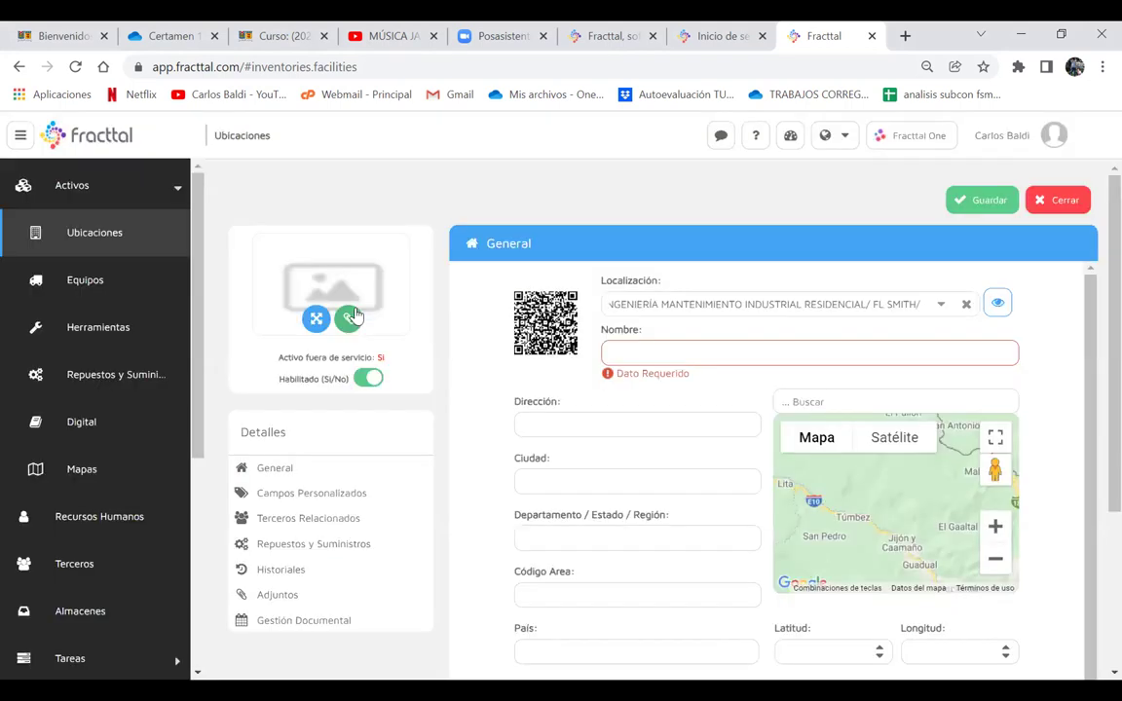
# - Name the new location SECCIÓN MAQUINA HERRAMIENTAS, save it and return to the location list
pyautogui.click(666, 359)
pyautogui.write('S')
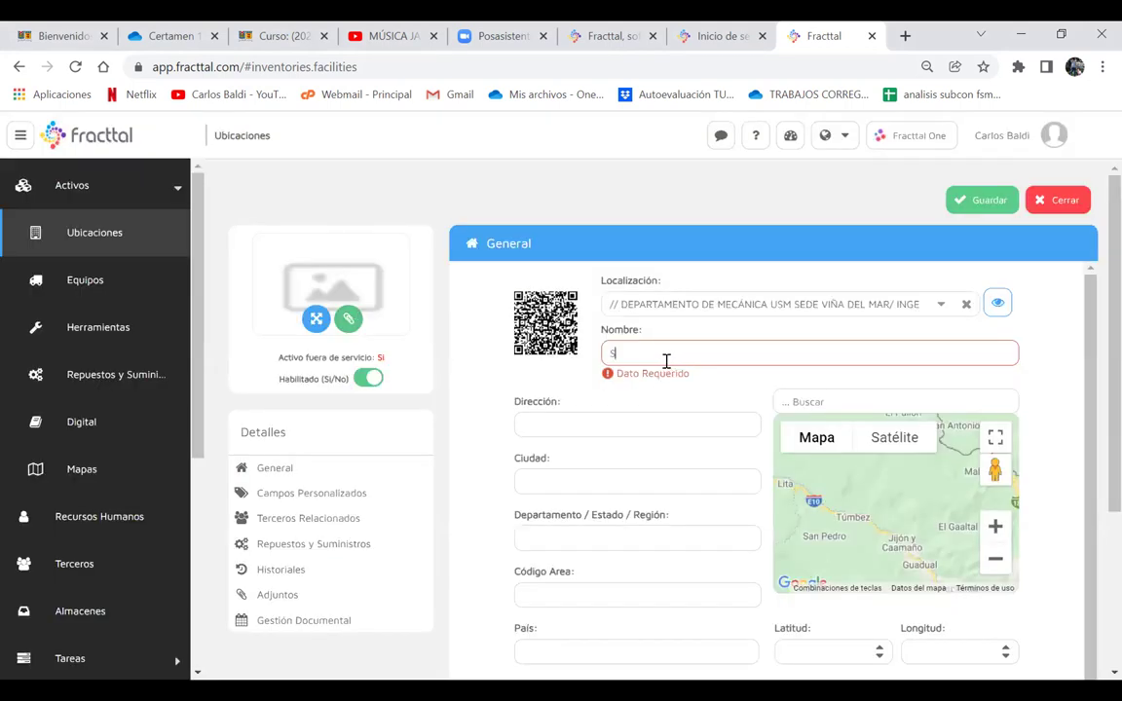
pyautogui.write('EC')
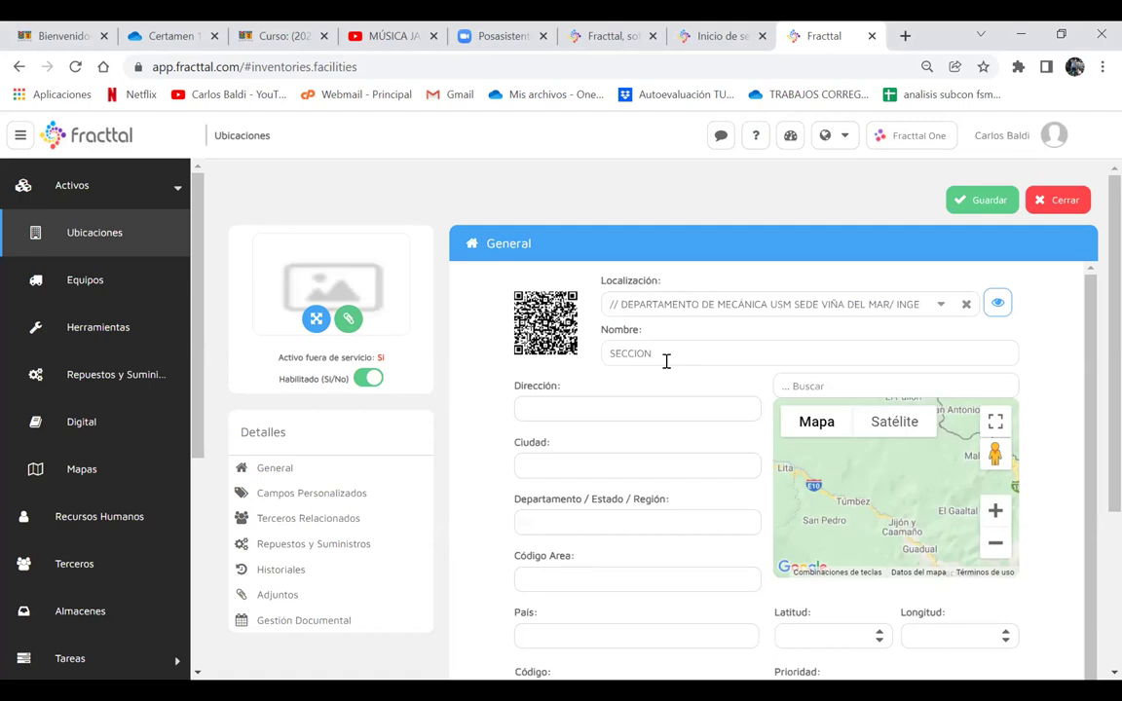
pyautogui.write('CIÓN ')
pyautogui.write('MA')
pyautogui.write('QUINA HERRMIE')
pyautogui.write('IENT')
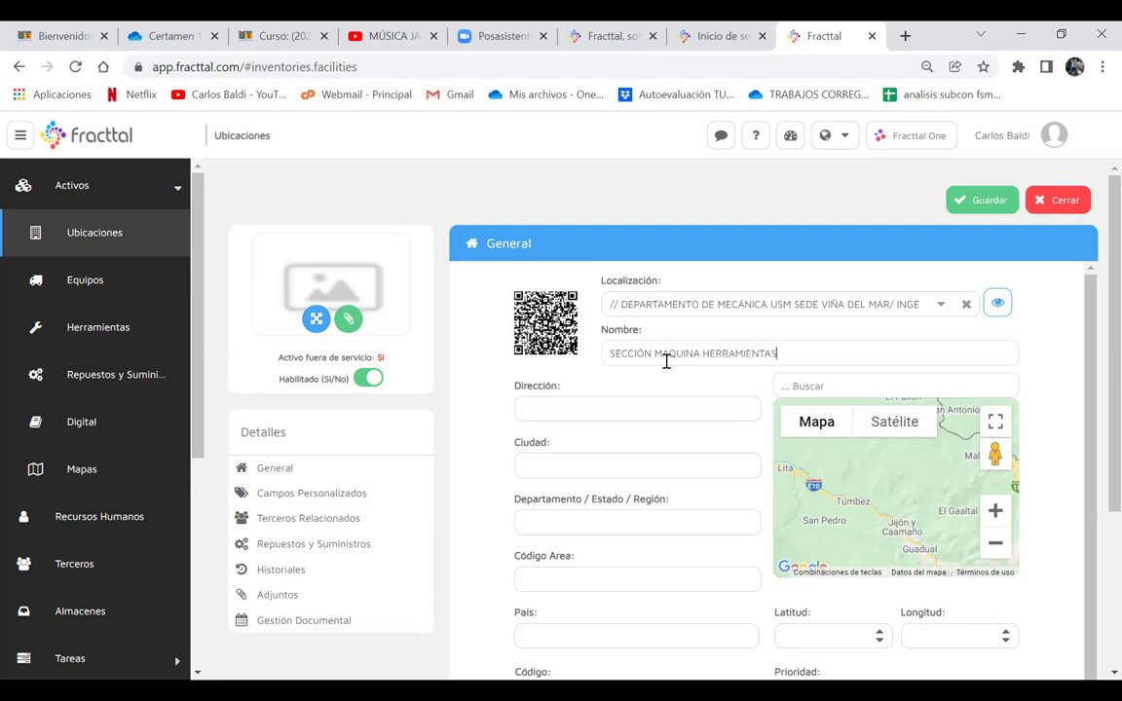
pyautogui.click(984, 199)
pyautogui.rightClick(986, 201)
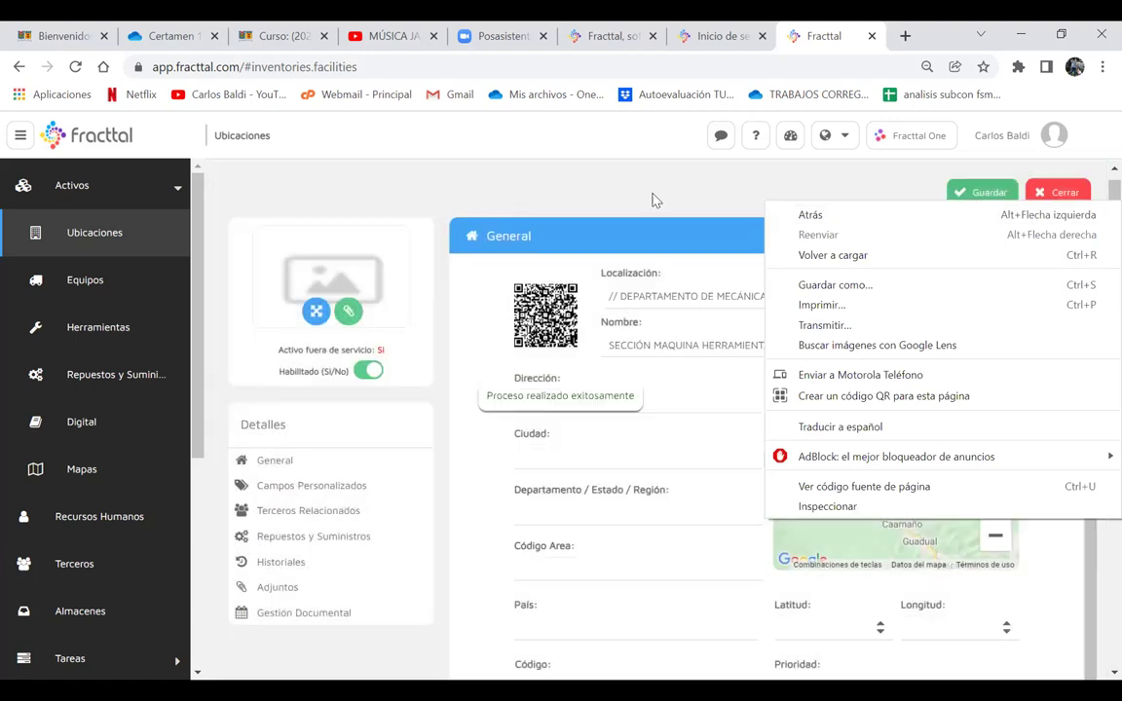
pyautogui.click(655, 200)
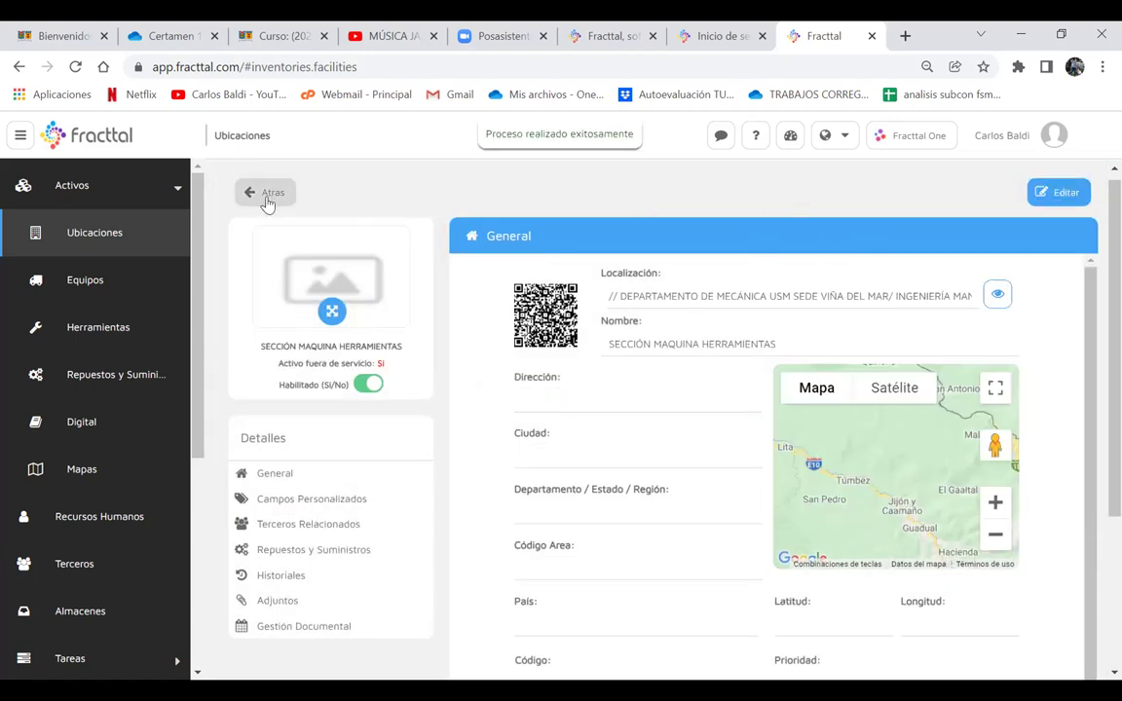
pyautogui.click(267, 197)
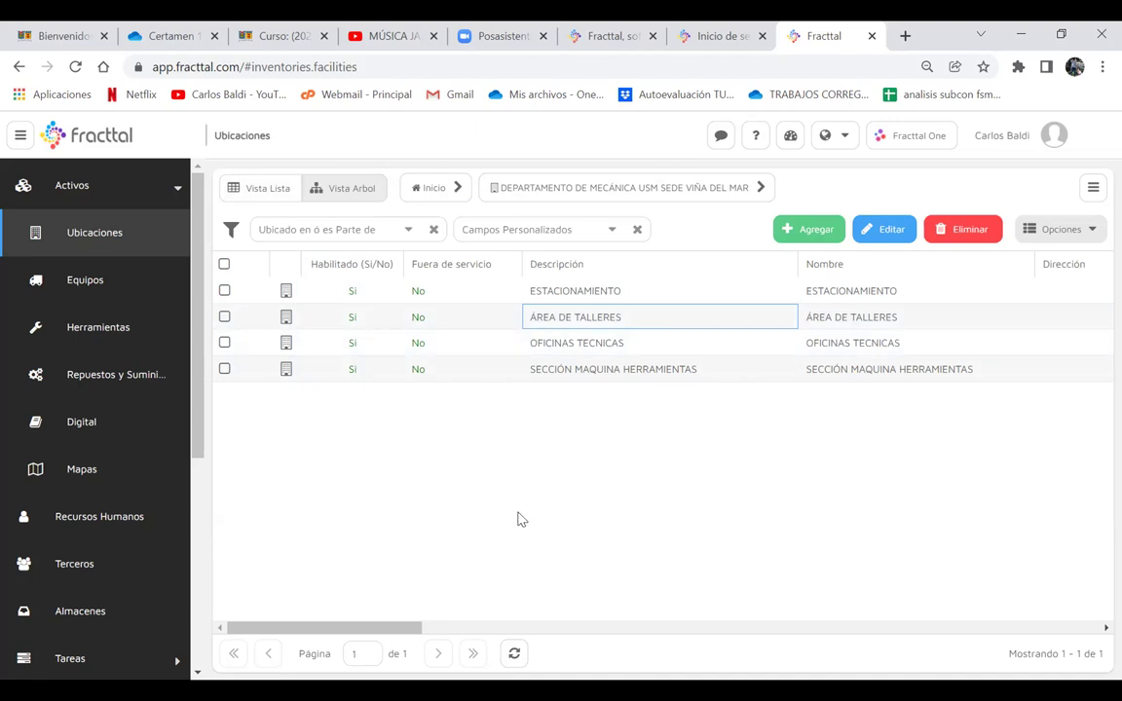
# - Refresh the list, expand ÁREA DE TALLERES and add a location named SECCION SOLDADURA inside it
pyautogui.click(515, 655)
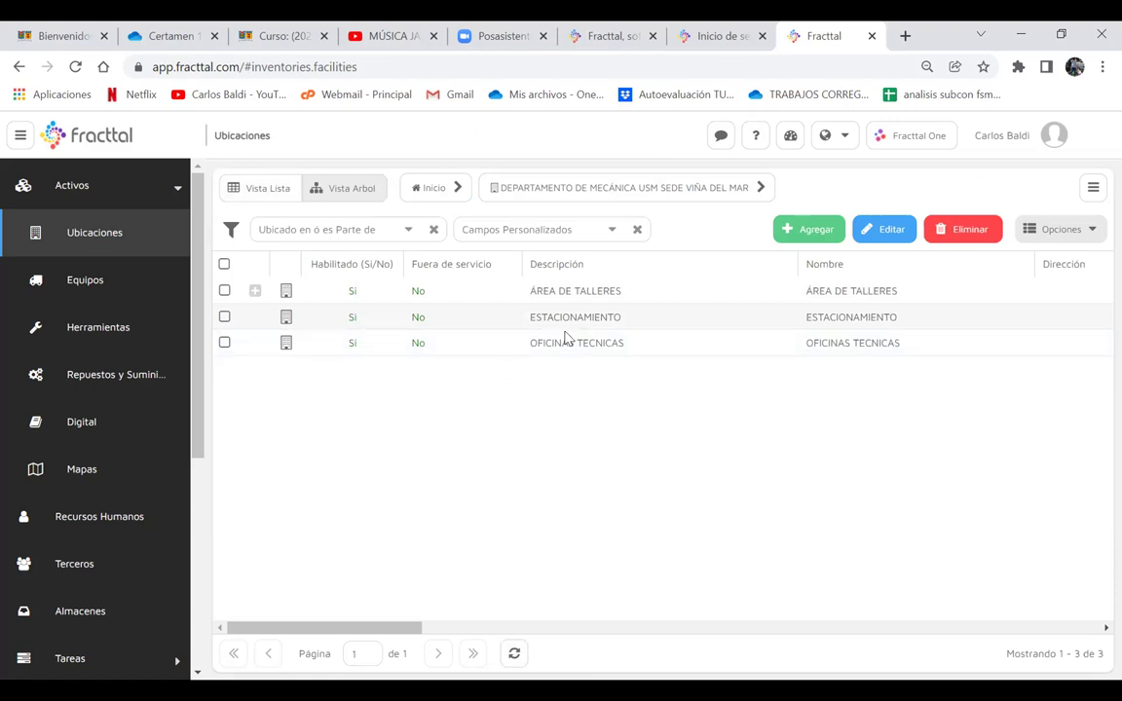
pyautogui.click(255, 294)
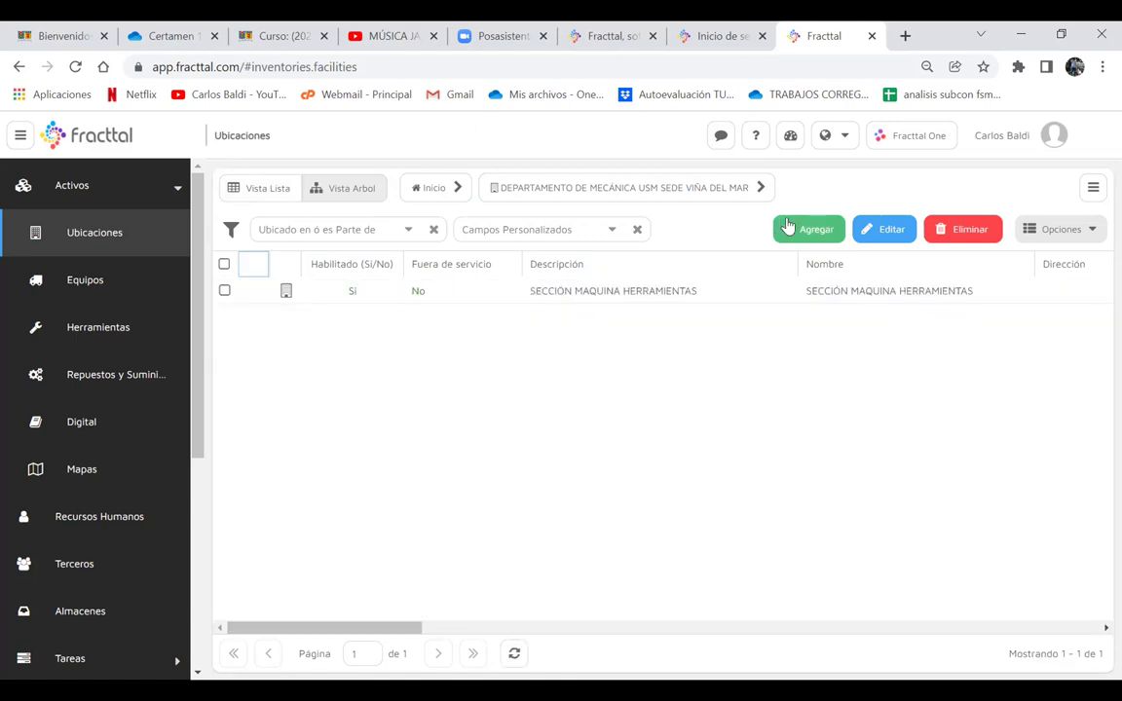
pyautogui.click(809, 228)
pyautogui.write('S')
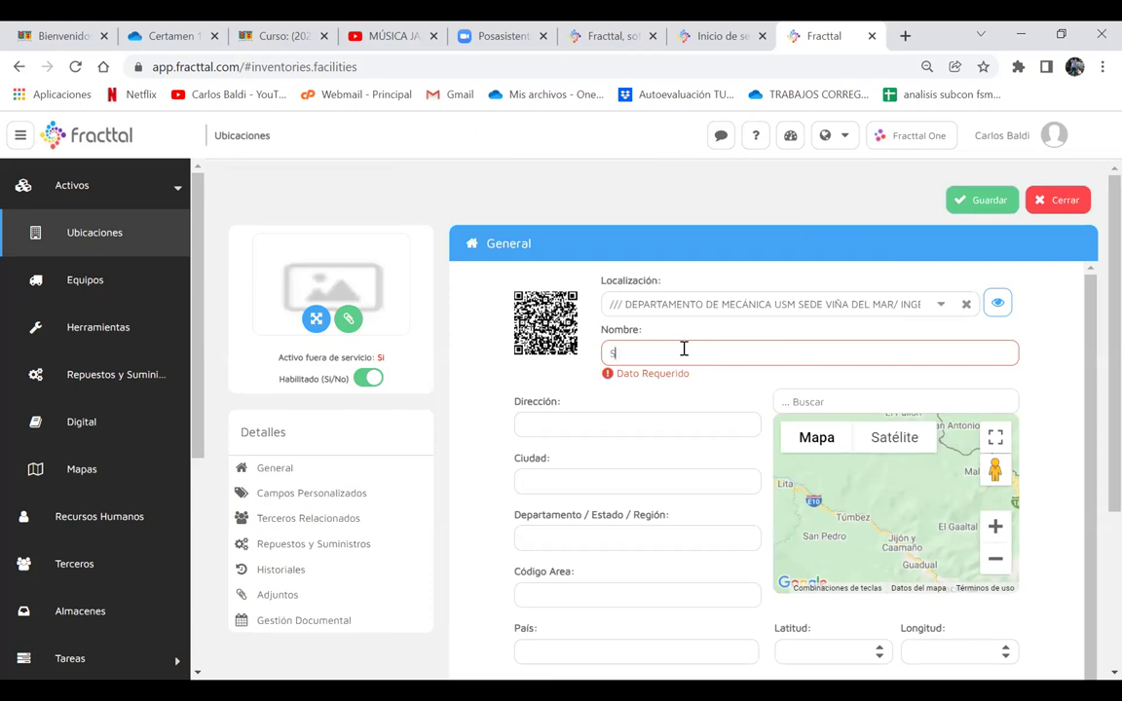
pyautogui.write('ECCION SOLDADURA')
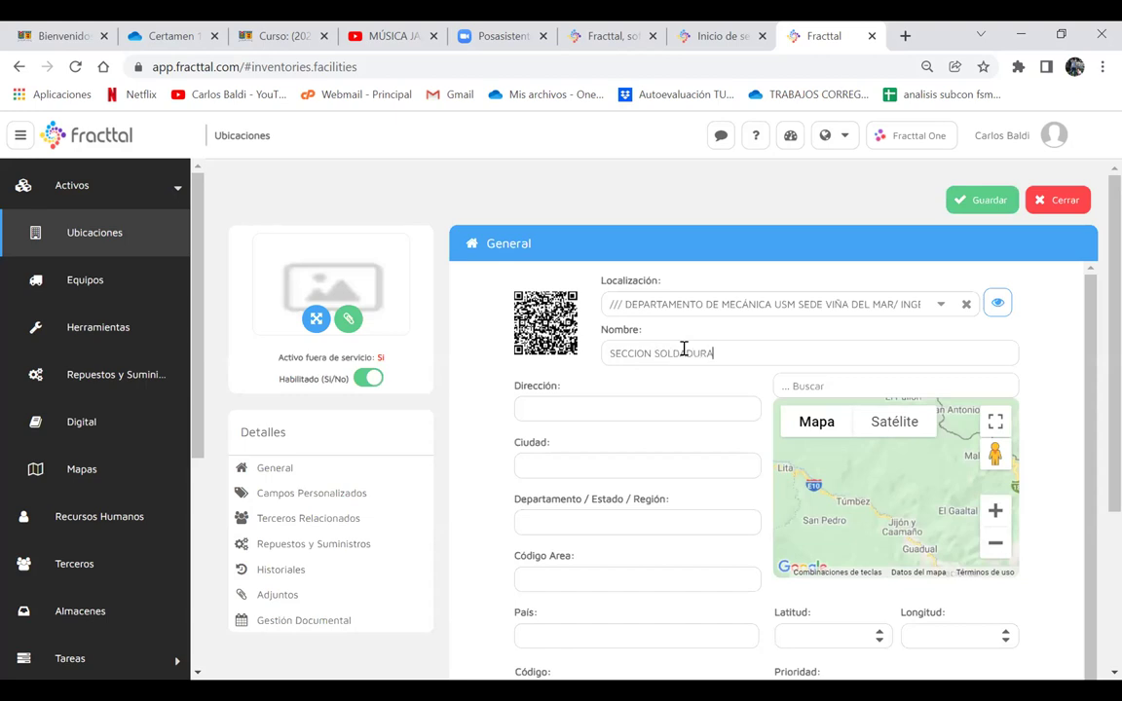
pyautogui.click(986, 202)
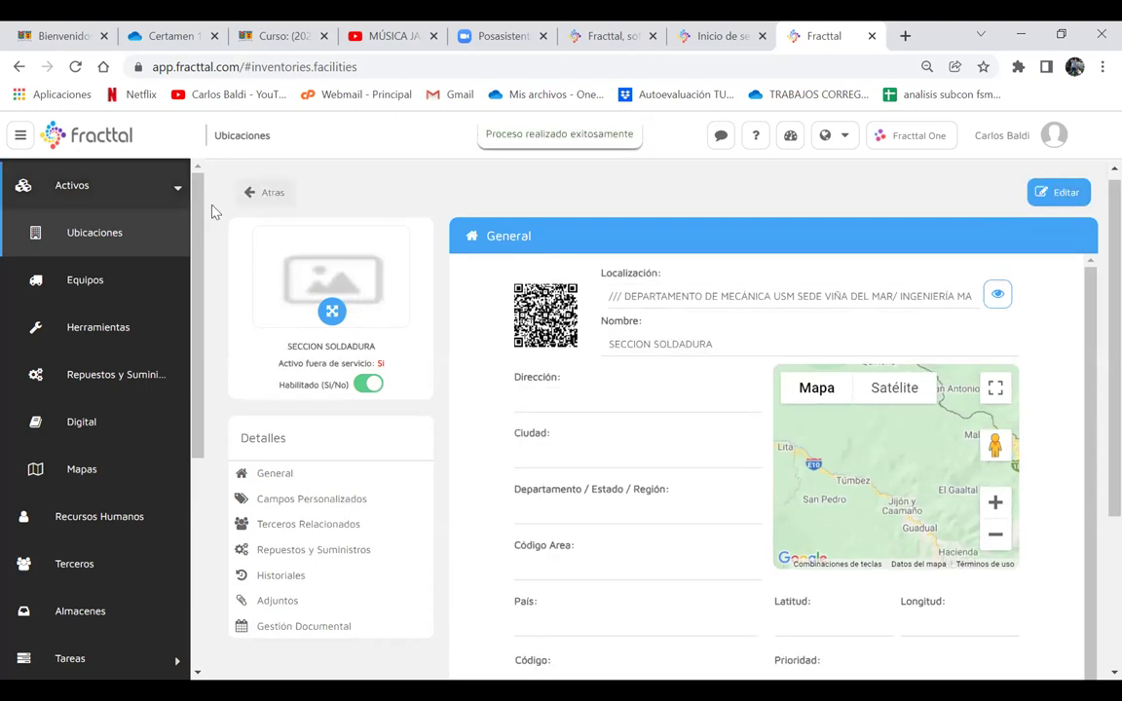
pyautogui.click(260, 191)
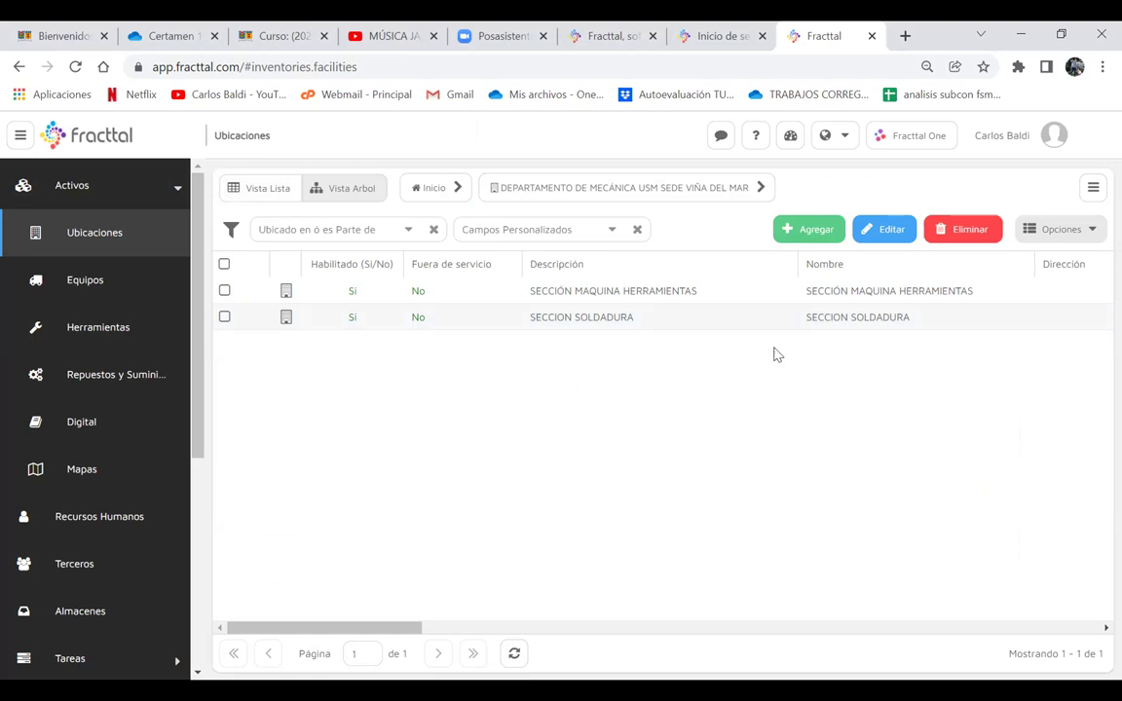
# - Go back up to the locations inside FL SMITH, and open the Equipos list of assets
pyautogui.click(1097, 196)
pyautogui.click(962, 248)
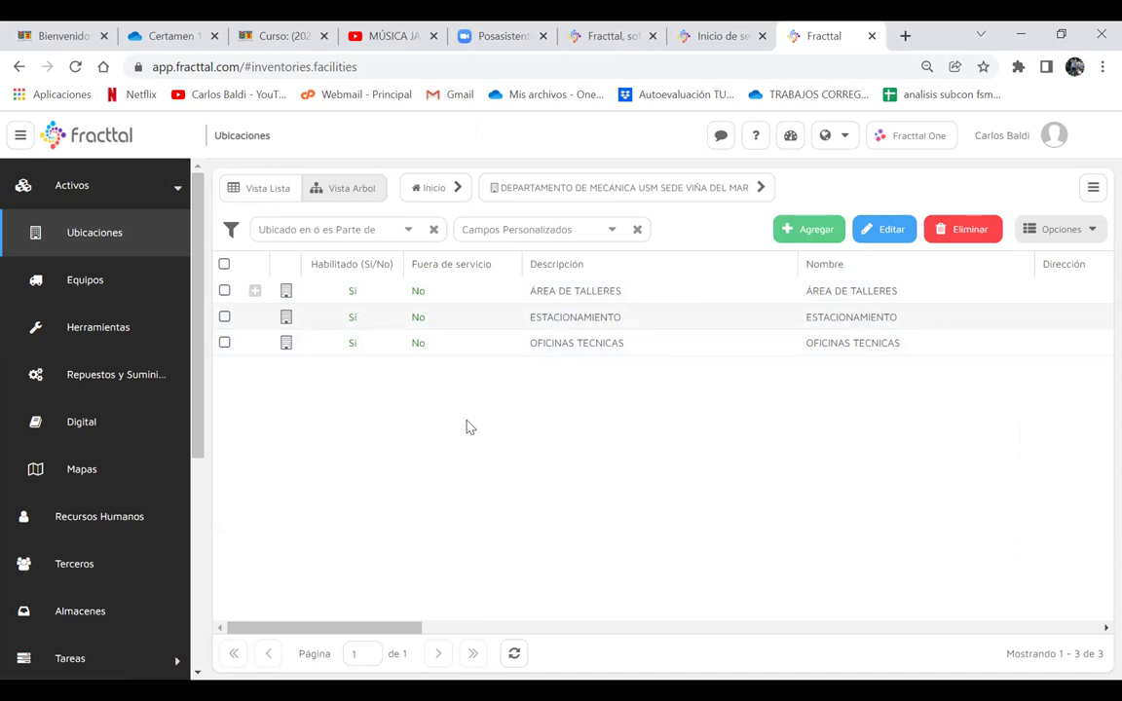
pyautogui.click(108, 280)
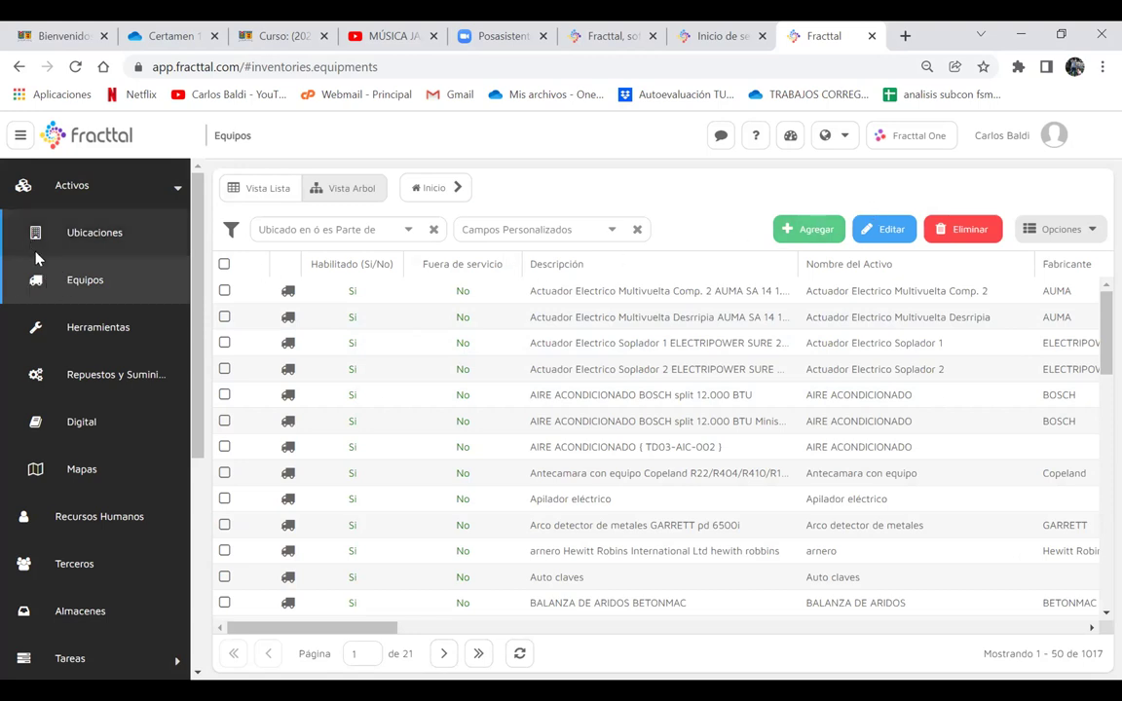
pyautogui.click(85, 235)
pyautogui.click(83, 280)
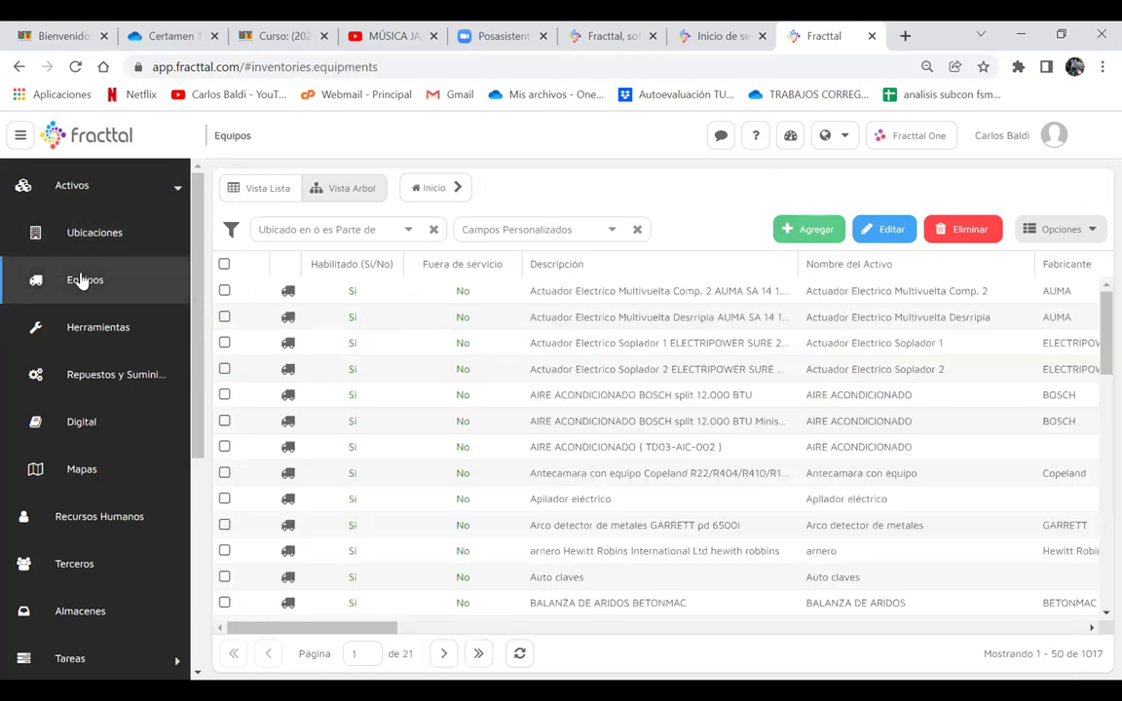
# - Start a new equipment record named TORNO and set its Tipo classification to EQUIPO MECANIZADO
pyautogui.click(797, 234)
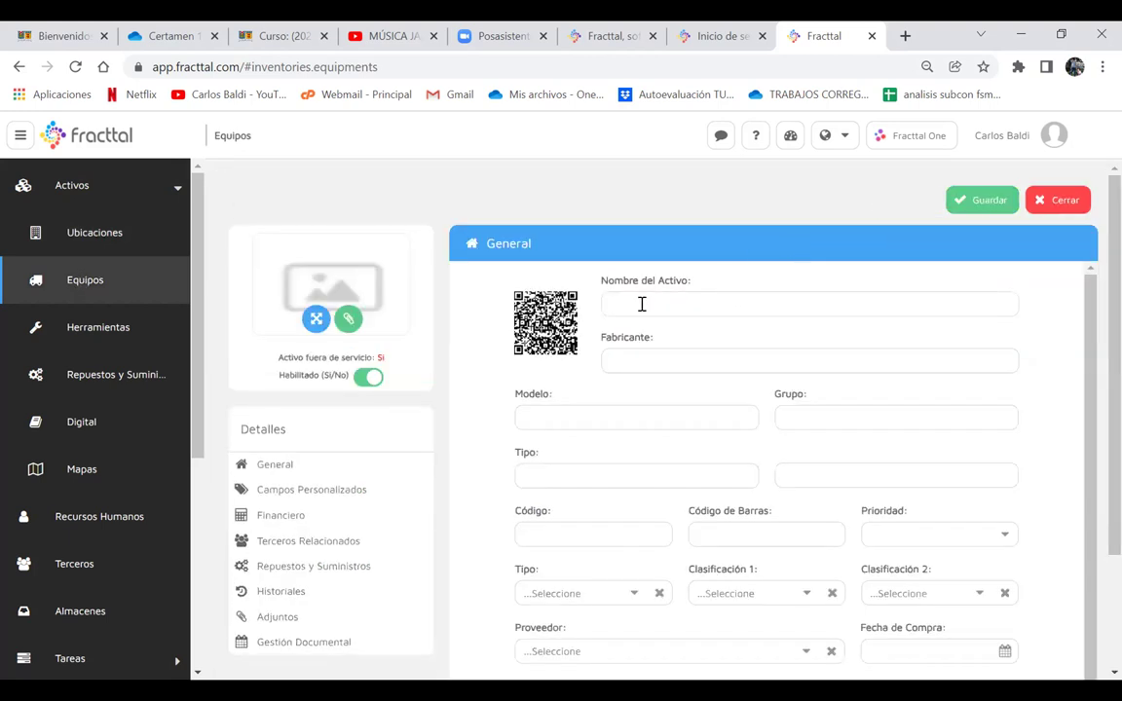
pyautogui.click(642, 304)
pyautogui.write('TORNO')
pyautogui.click(651, 357)
pyautogui.click(560, 411)
pyautogui.scroll(-1, 584, 476)
pyautogui.scroll(-1, 585, 483)
pyautogui.click(631, 521)
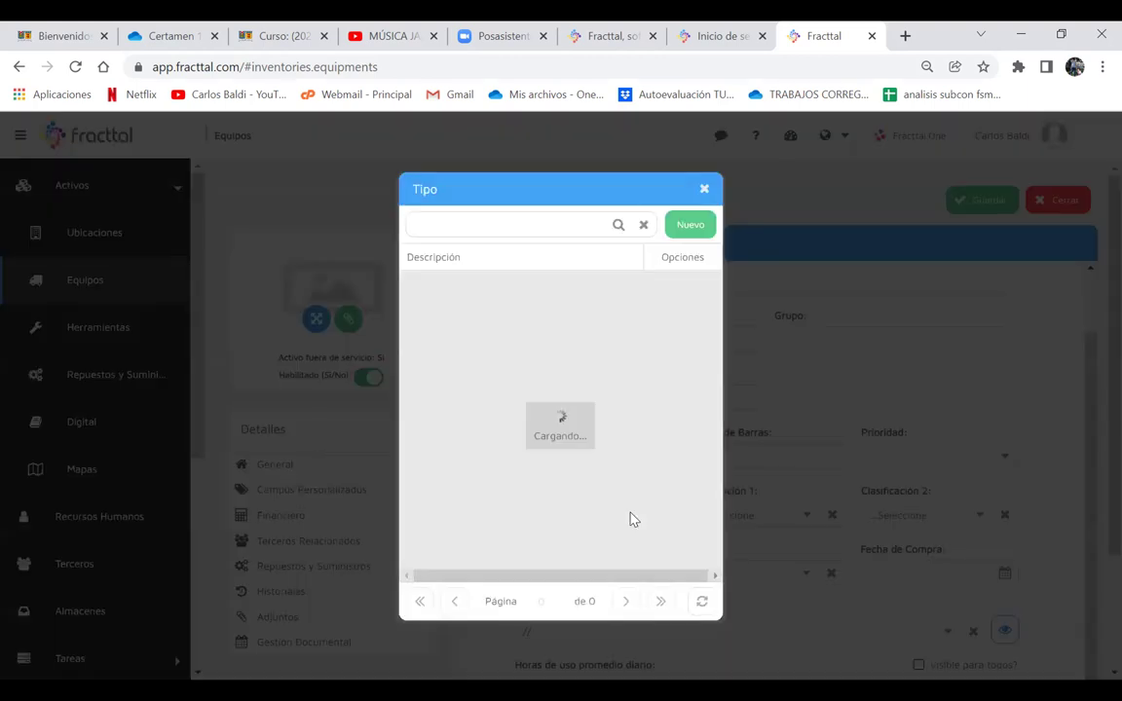
pyautogui.click(477, 339)
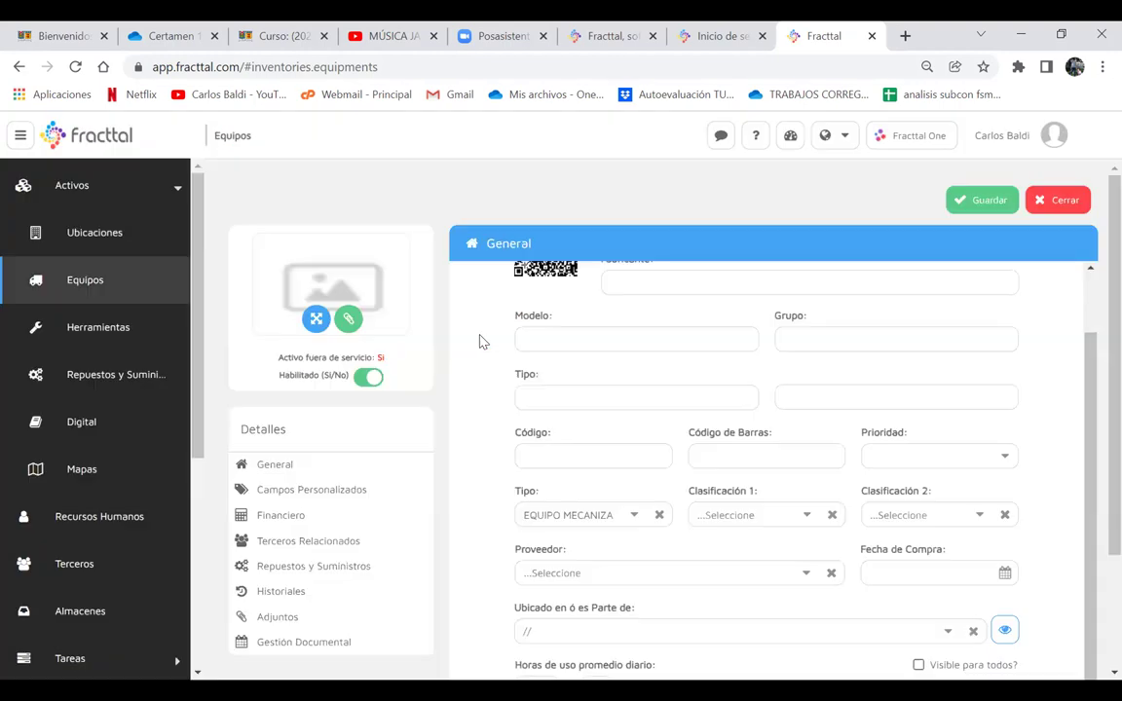
# - Go through the Fabricante, Modelo, Grupo and Tipo text fields, and look over the Proveedor list without choosing a supplier
pyautogui.scroll(2, 733, 526)
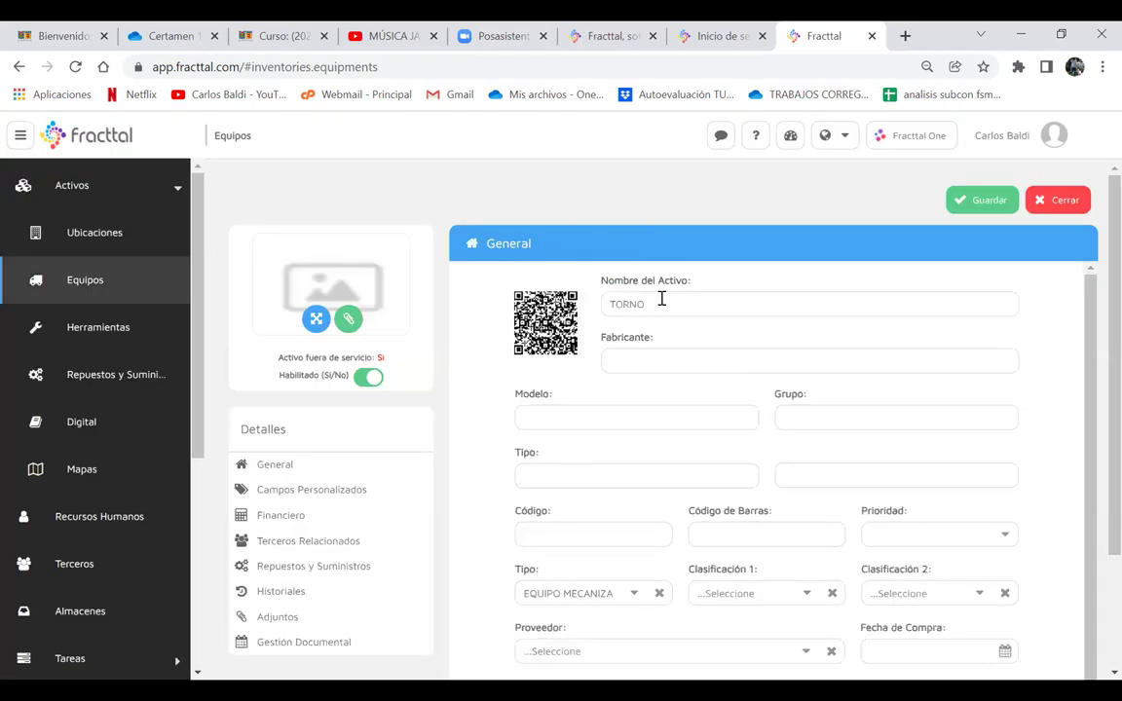
pyautogui.click(622, 357)
pyautogui.click(621, 416)
pyautogui.click(799, 418)
pyautogui.click(604, 476)
pyautogui.click(833, 468)
pyautogui.scroll(-2, 727, 461)
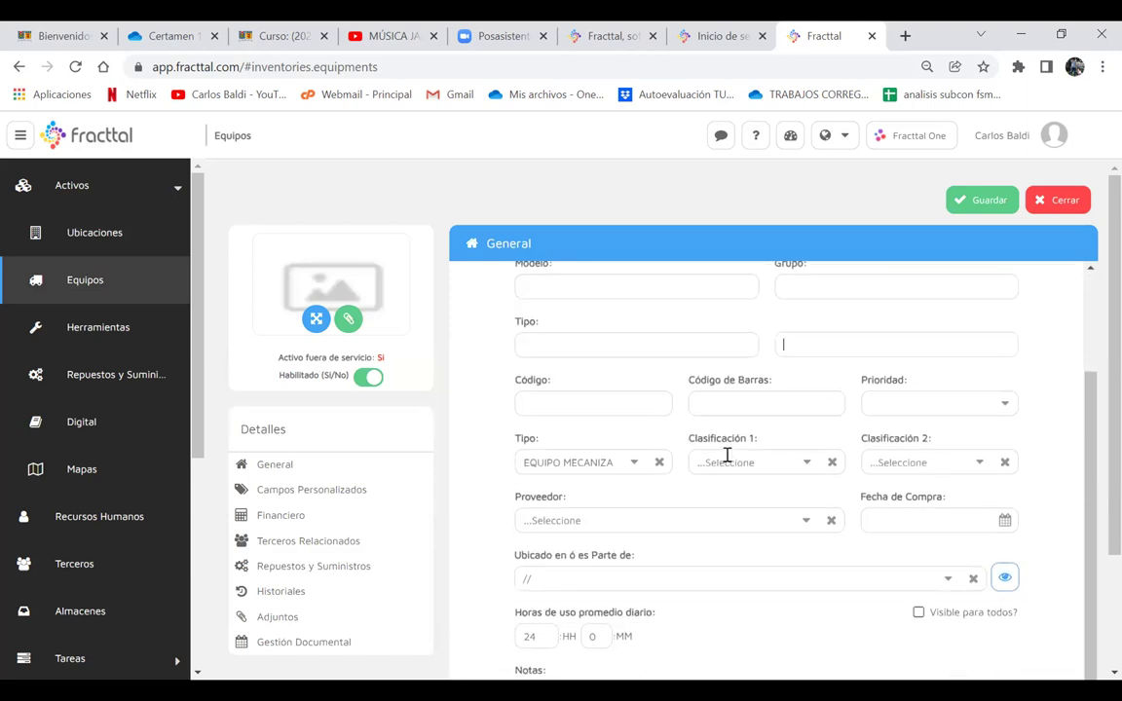
pyautogui.click(807, 522)
pyautogui.scroll(-10, 505, 406)
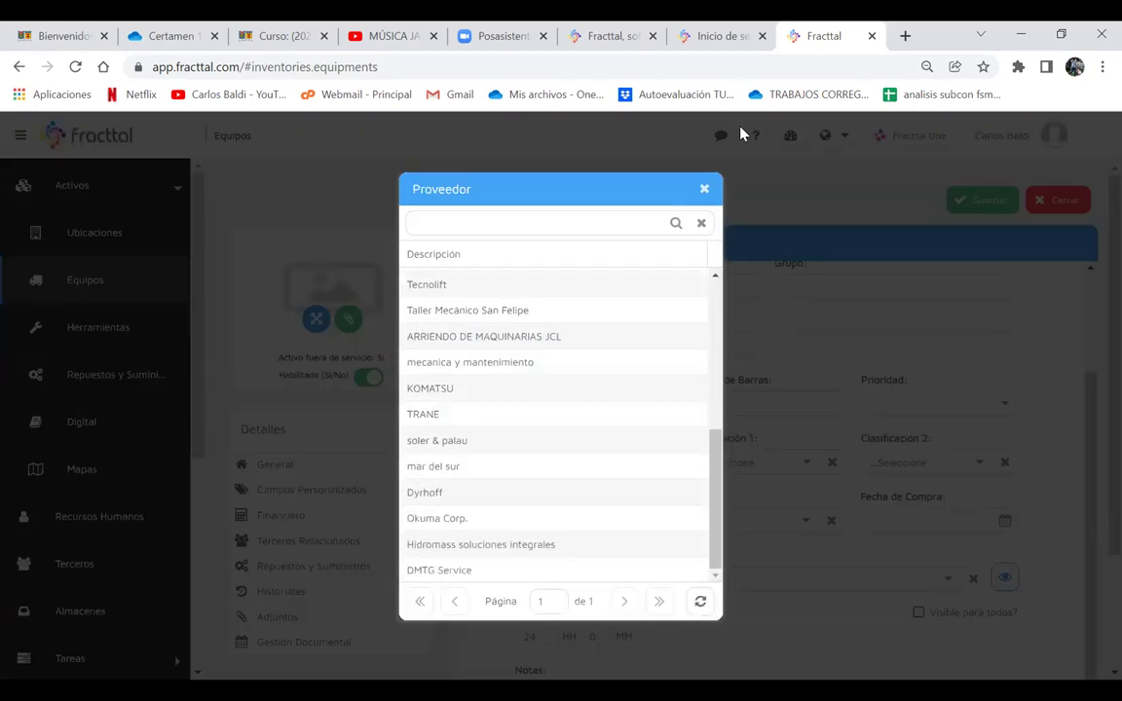
pyautogui.click(705, 189)
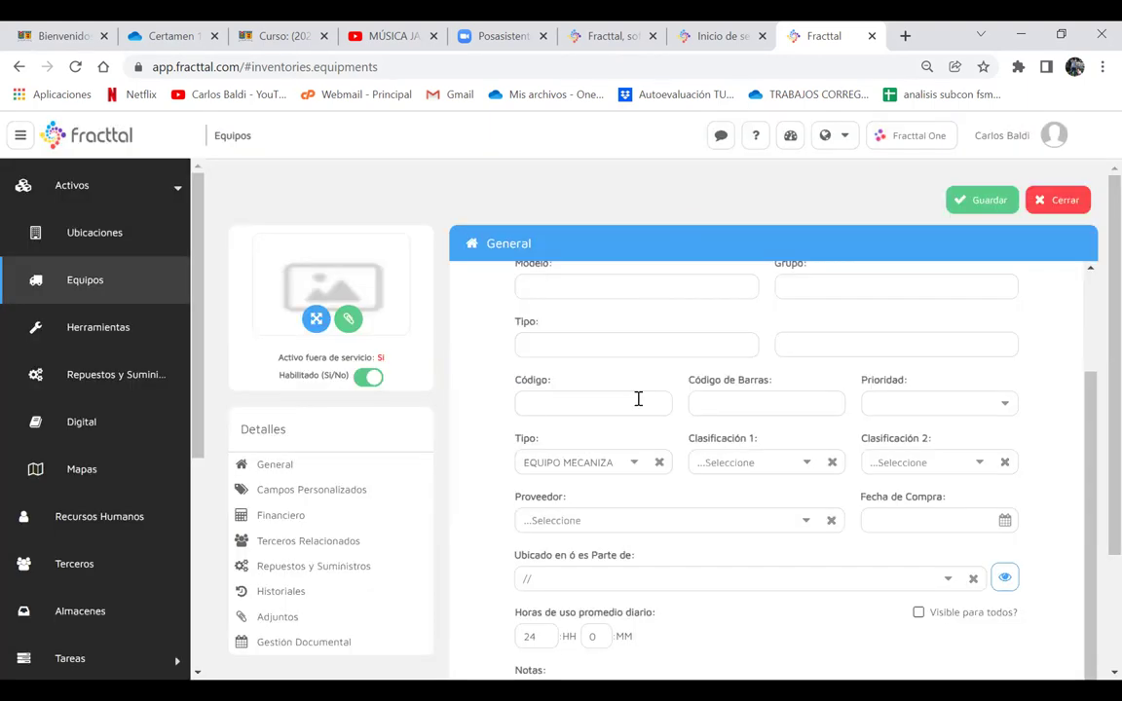
# - Set the lathe's Fecha de Compra to 2019-04-03 and its average daily use to 8 hours
pyautogui.click(1004, 505)
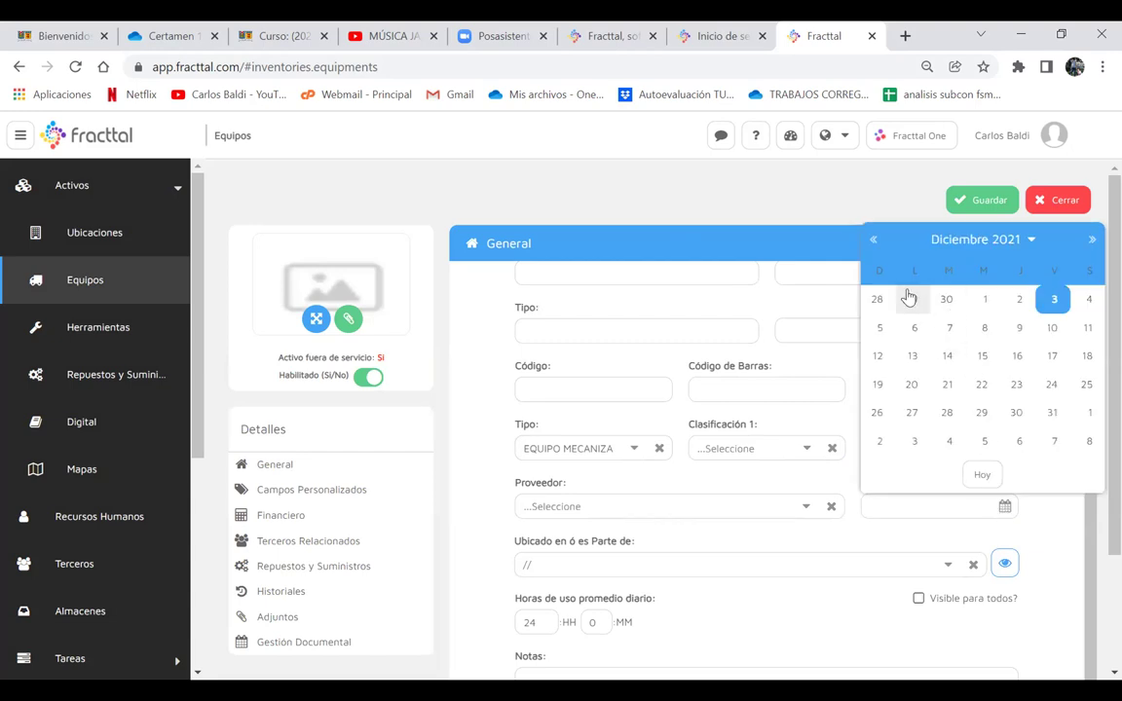
pyautogui.click(975, 239)
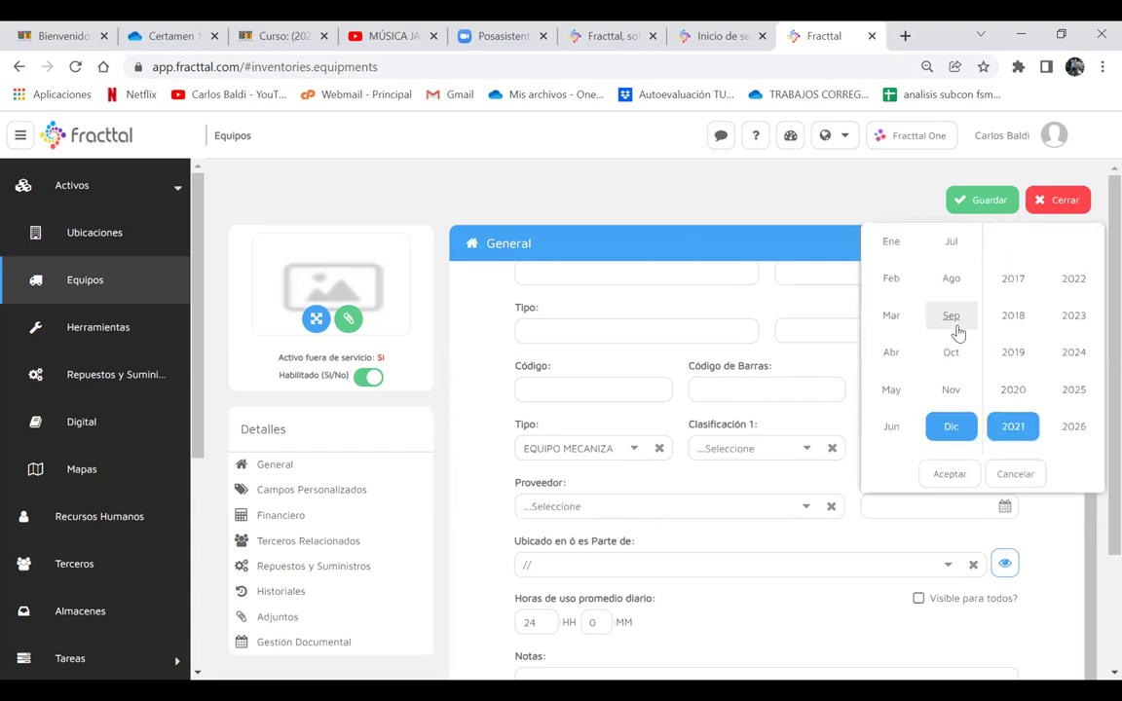
pyautogui.click(1013, 353)
pyautogui.click(894, 356)
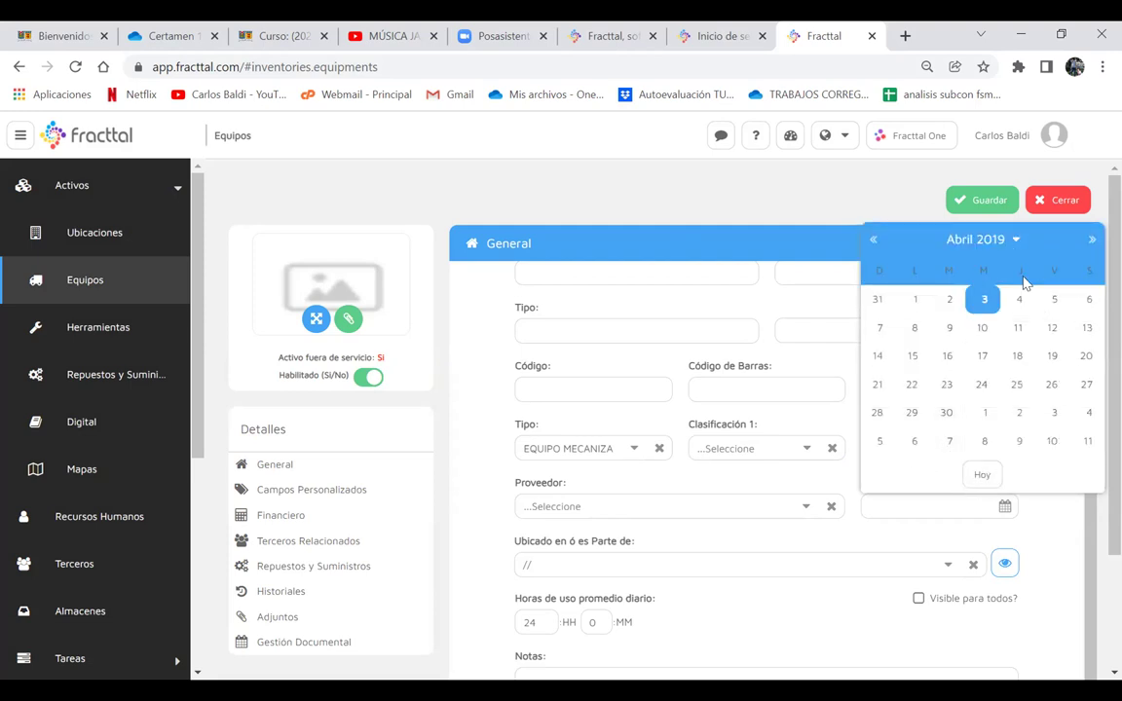
pyautogui.click(984, 299)
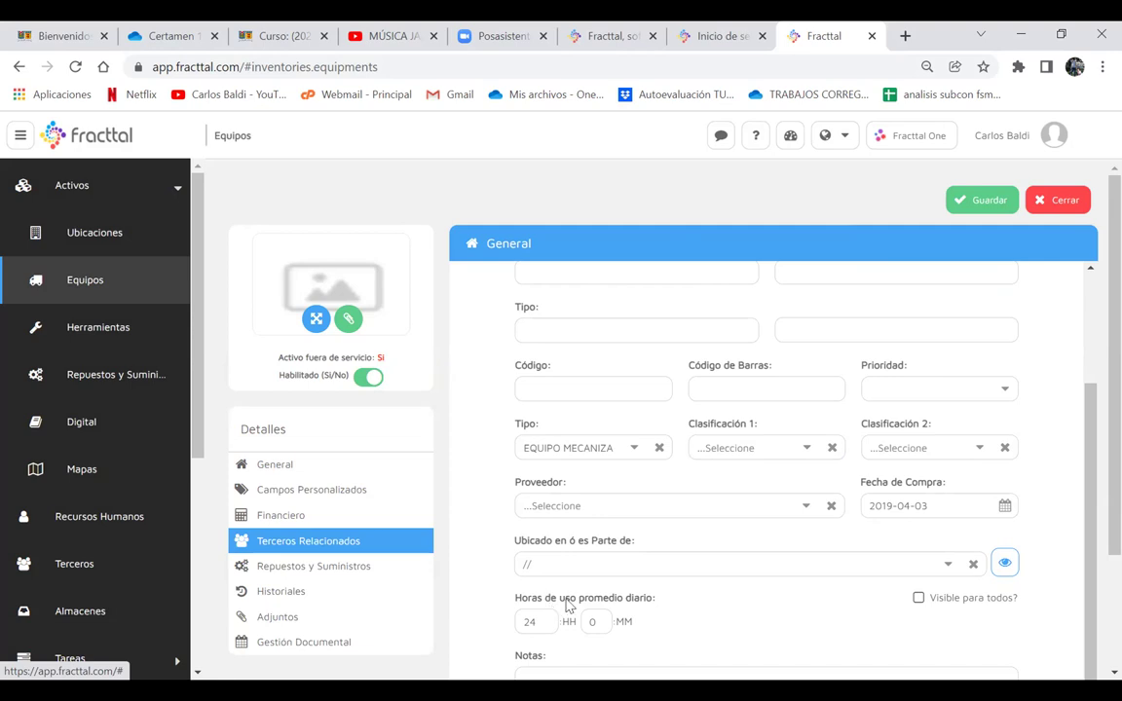
pyautogui.doubleClick(521, 622)
pyautogui.write('8')
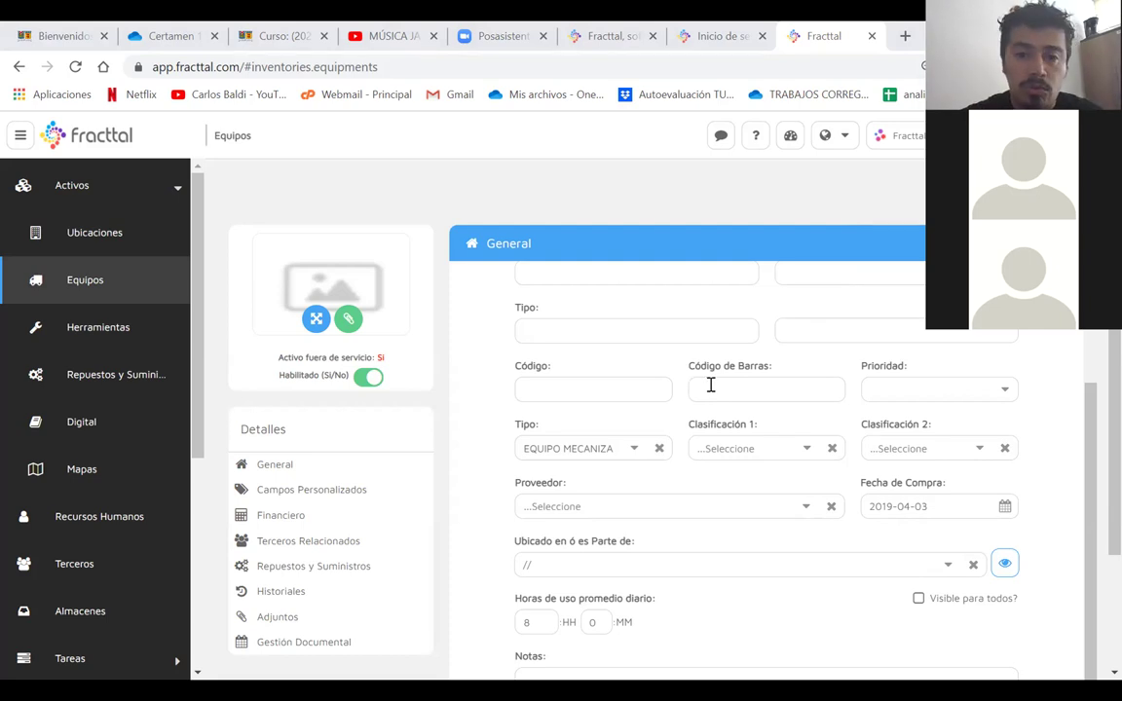
pyautogui.scroll(2, 709, 382)
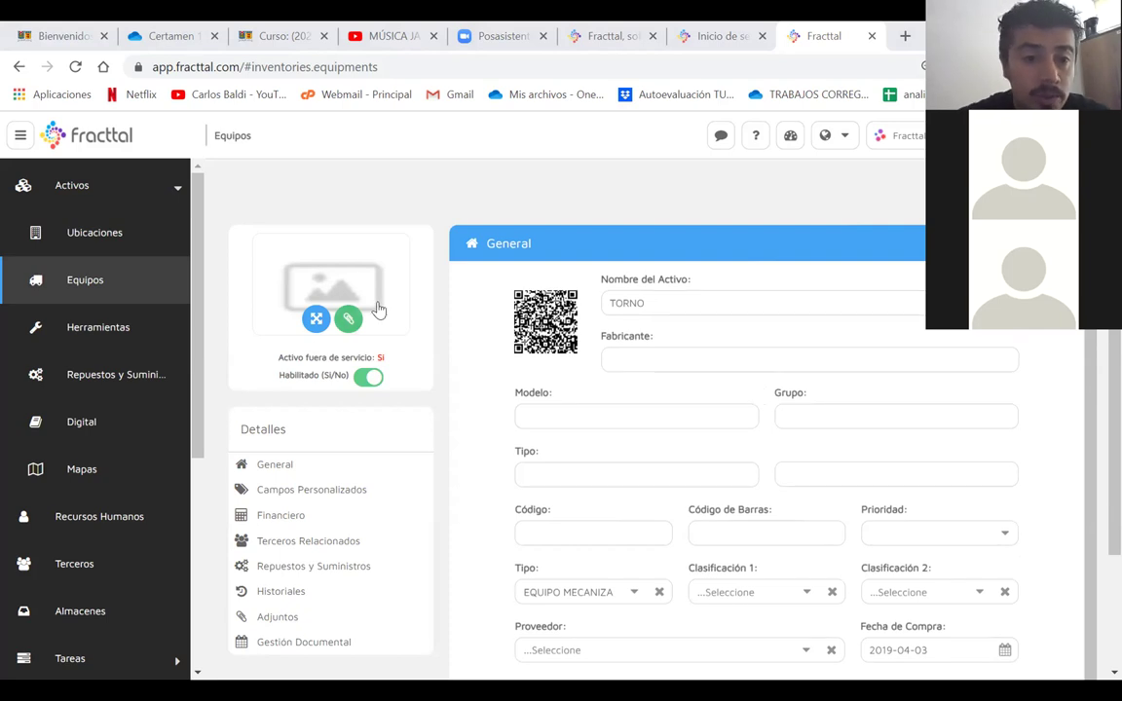
pyautogui.scroll(-2, 798, 507)
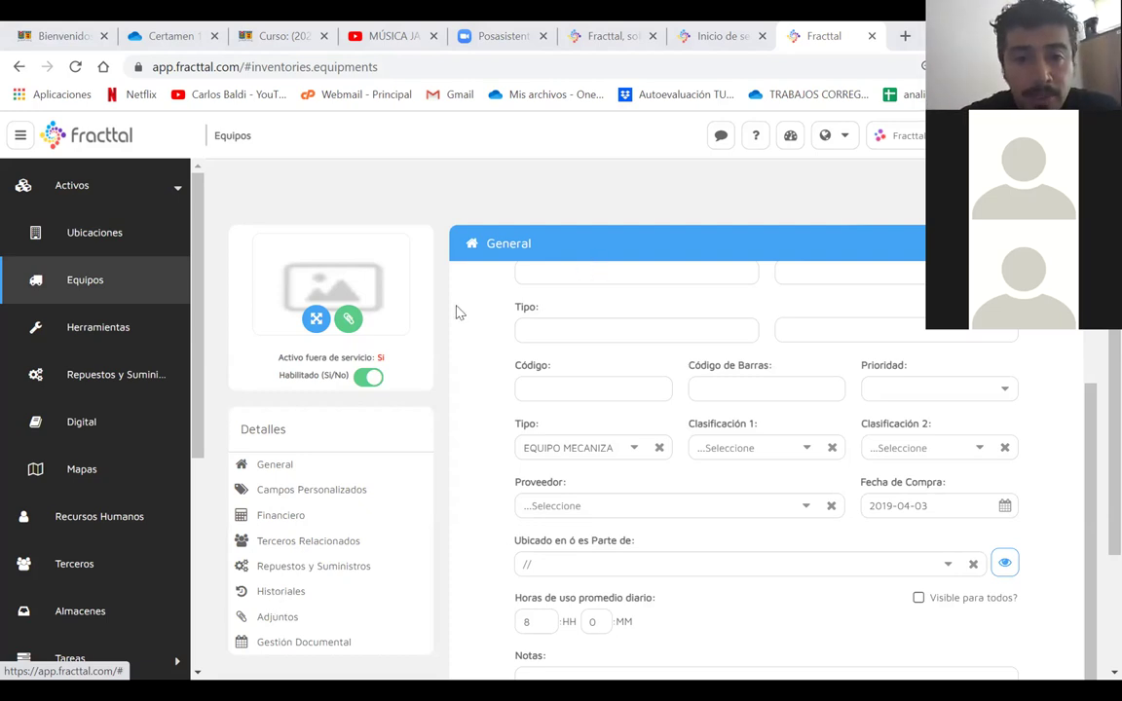
pyautogui.scroll(3, 413, 279)
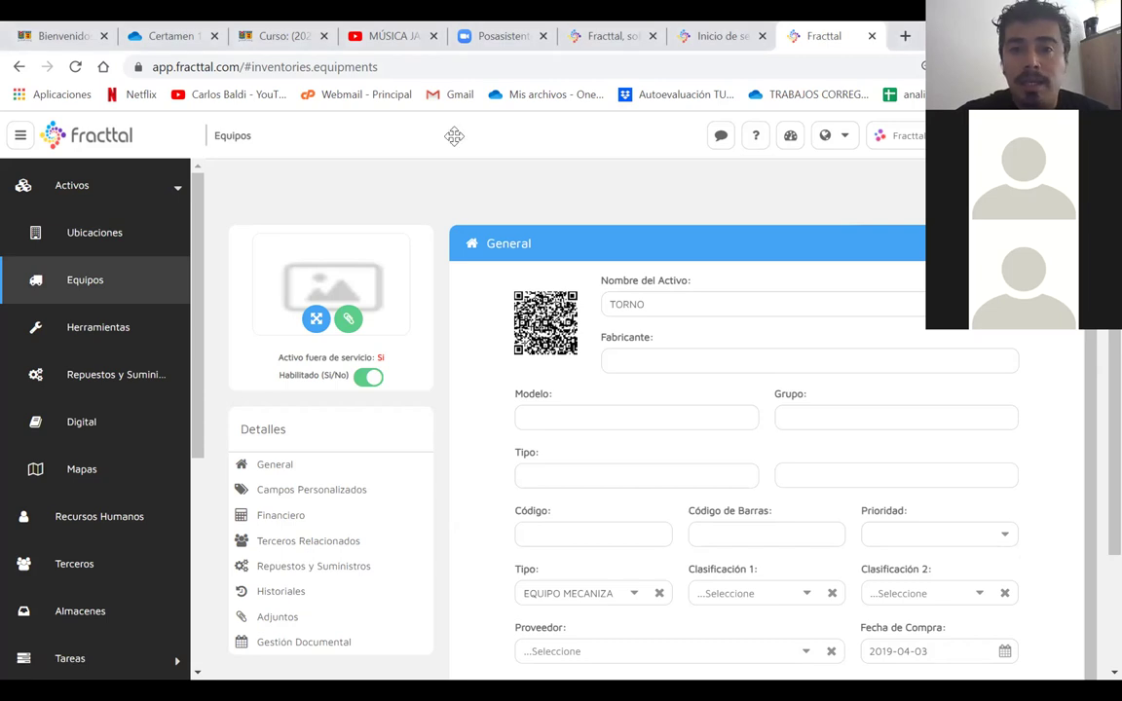
pyautogui.click(718, 36)
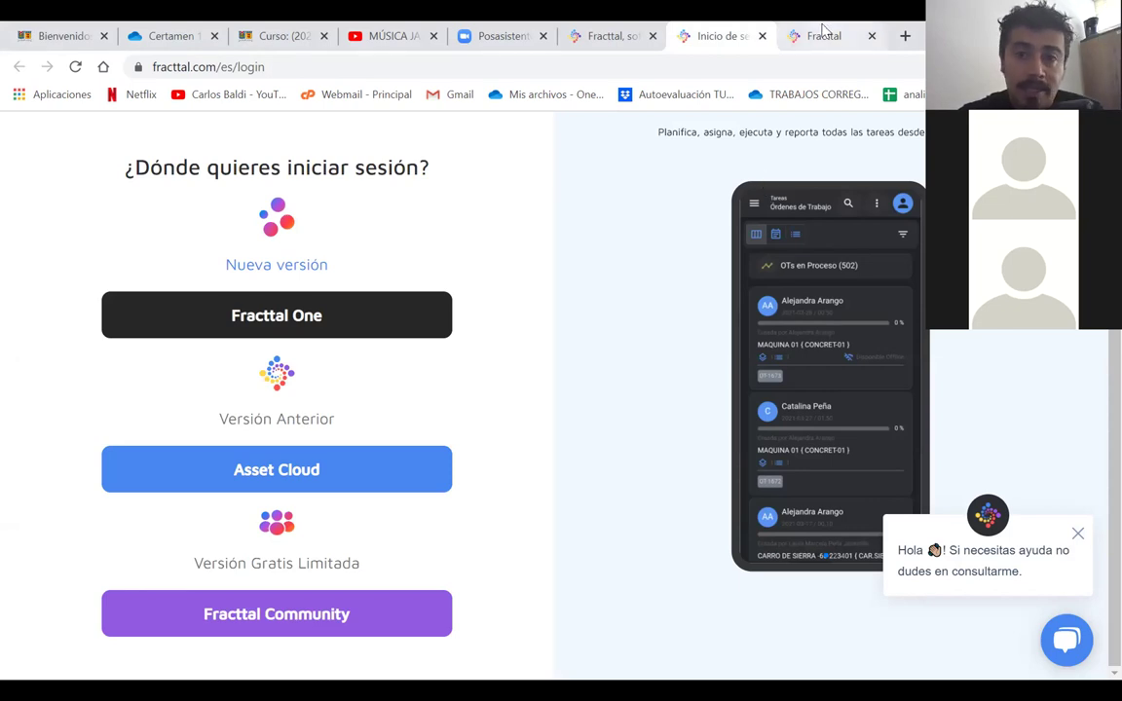
pyautogui.hotkey('ctrl', 'Tab')
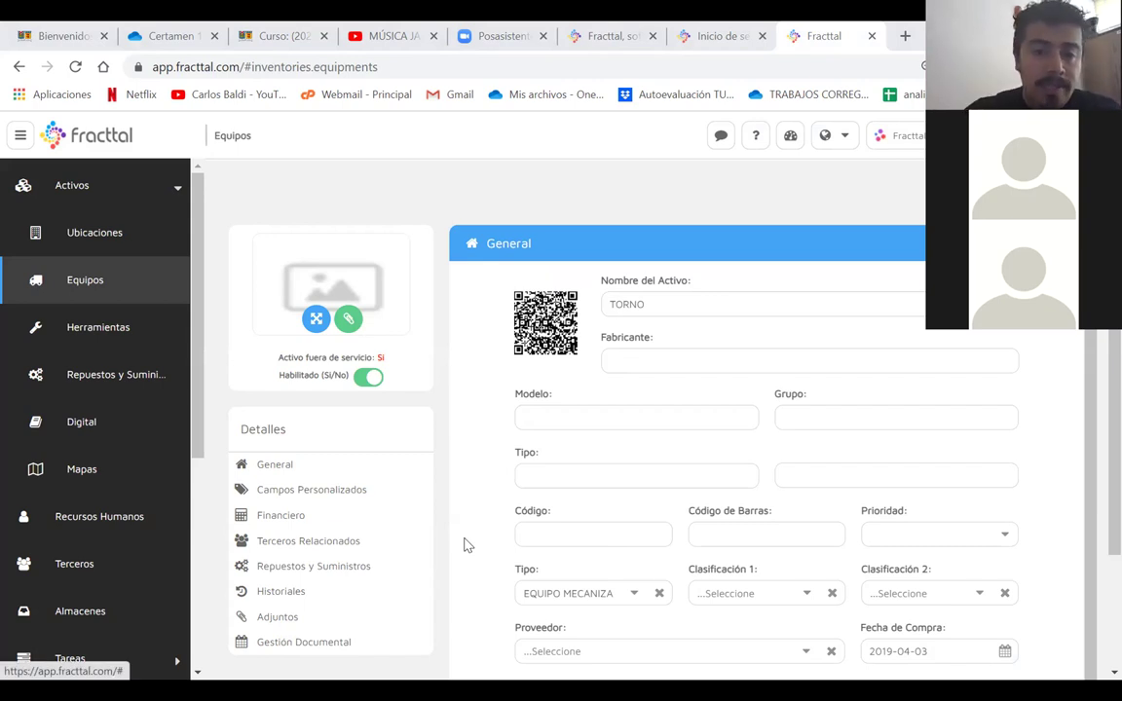
# - Open the asset search for Ubicado en ó es Parte de and search for SECCIÓN DE, with and without the accent
pyautogui.scroll(-3, 464, 546)
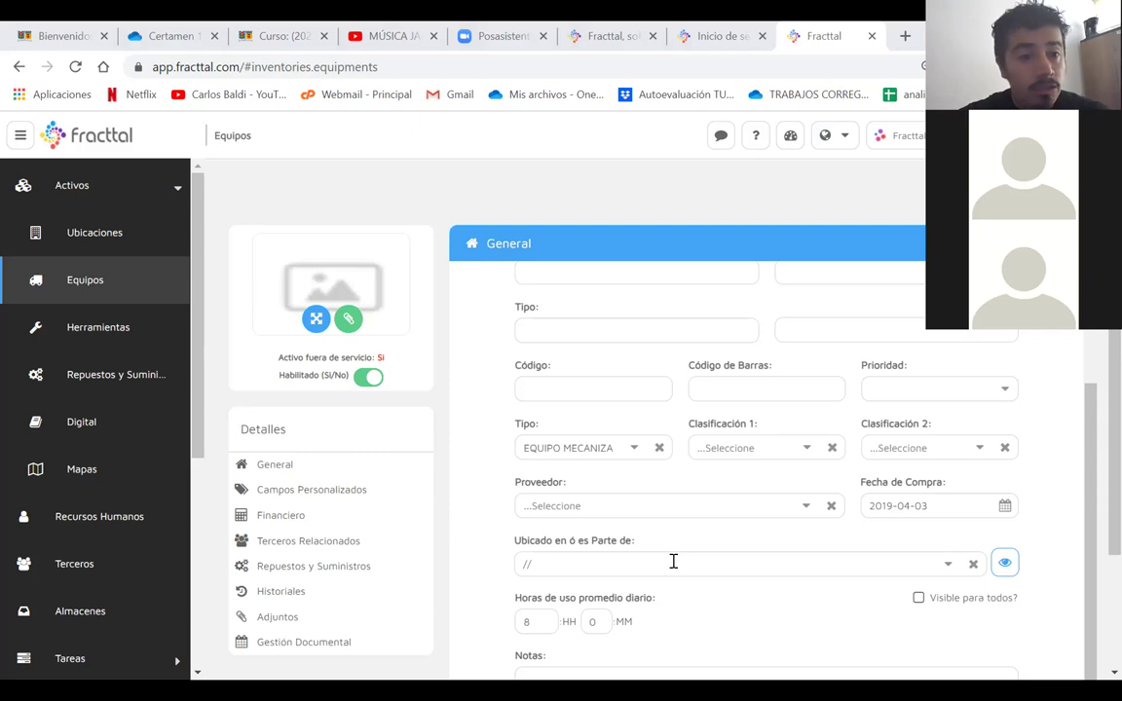
pyautogui.click(950, 568)
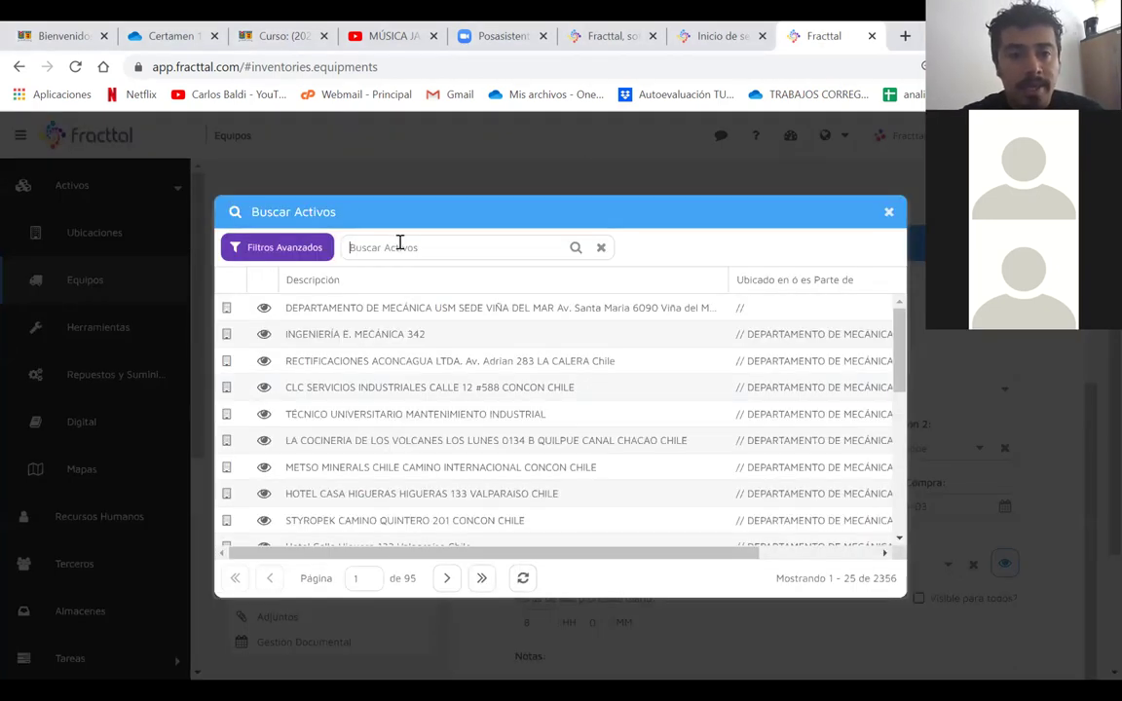
pyautogui.write('SECCIO')
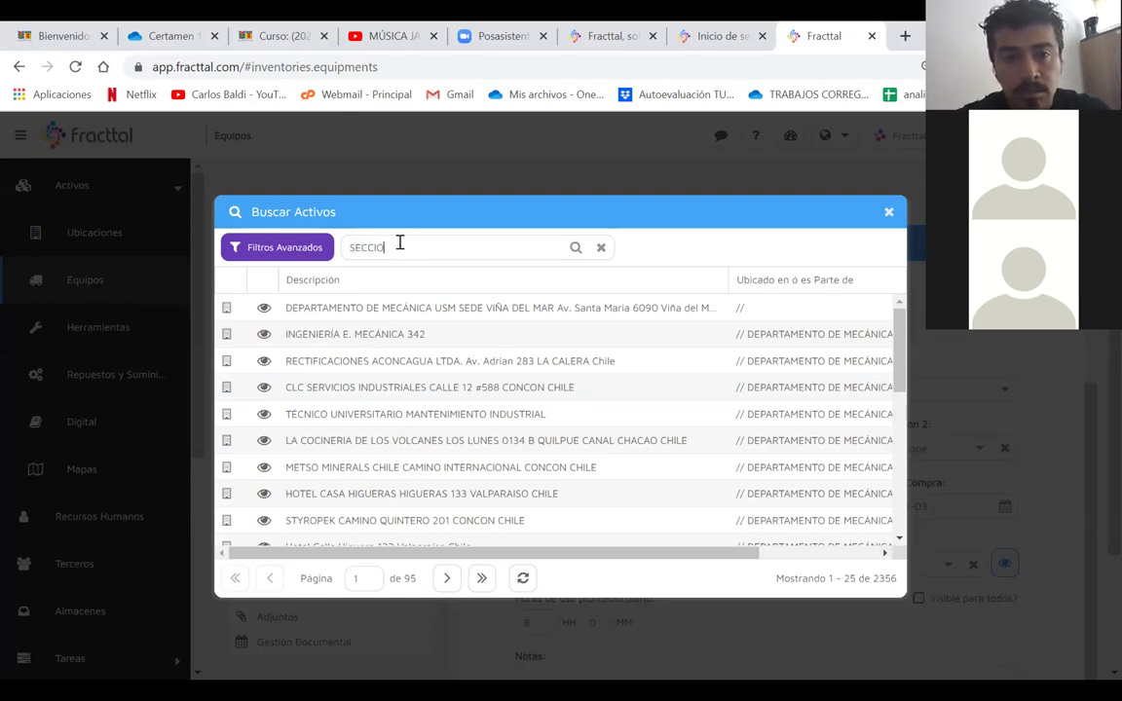
pyautogui.press('BackSpace')
pyautogui.write('ÓN DE')
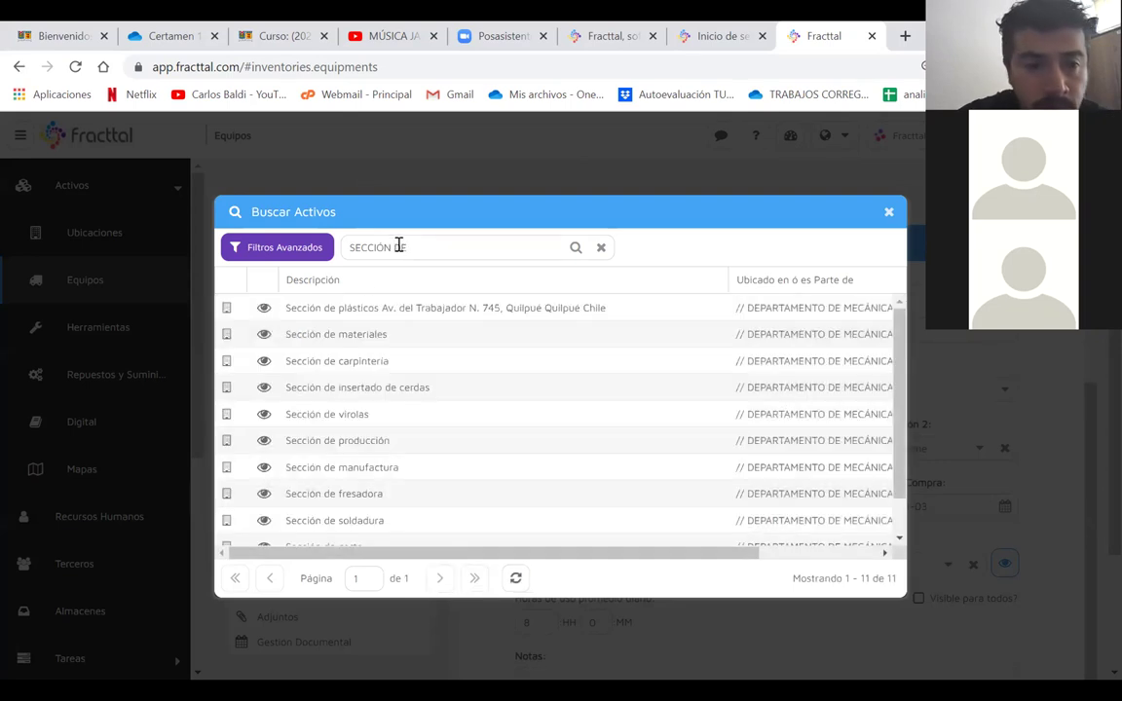
pyautogui.click(496, 543)
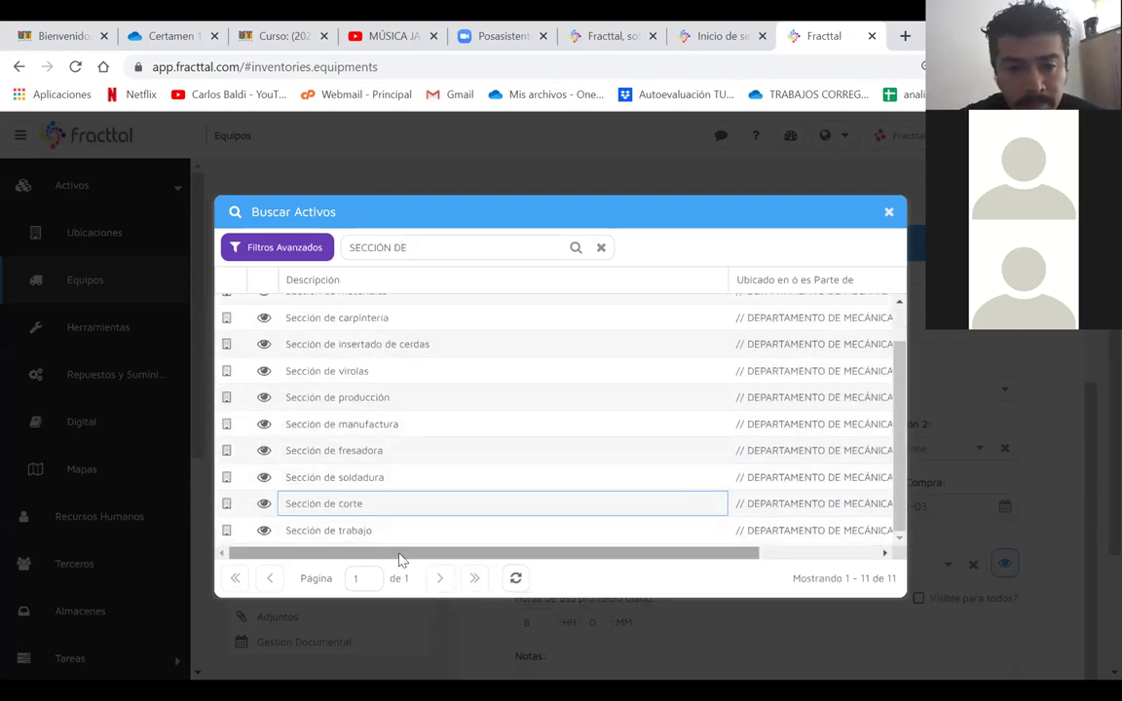
pyautogui.click(386, 249)
pyautogui.press('BackSpace')
pyautogui.write('O')
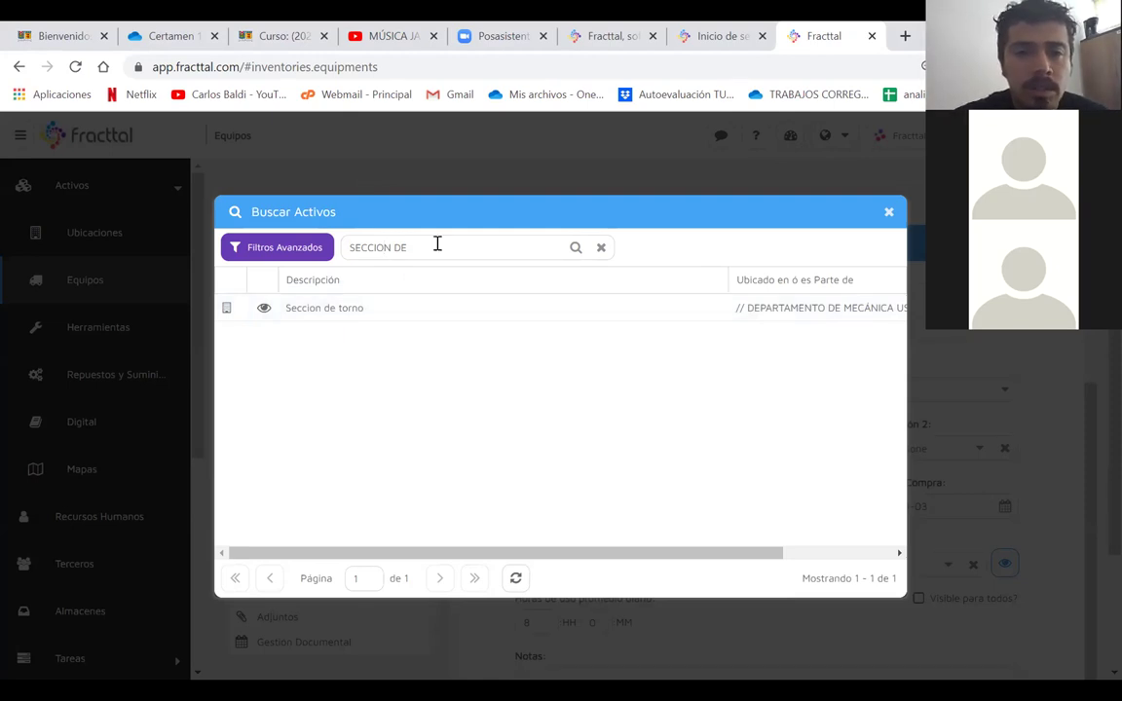
# - Search the assets for ÁREA and set ÁREA DE TALLERES as the lathe's parent location
pyautogui.moveTo(421, 249); pyautogui.dragTo(337, 250)
pyautogui.press('BackSpace')
pyautogui.write('ÁREA')
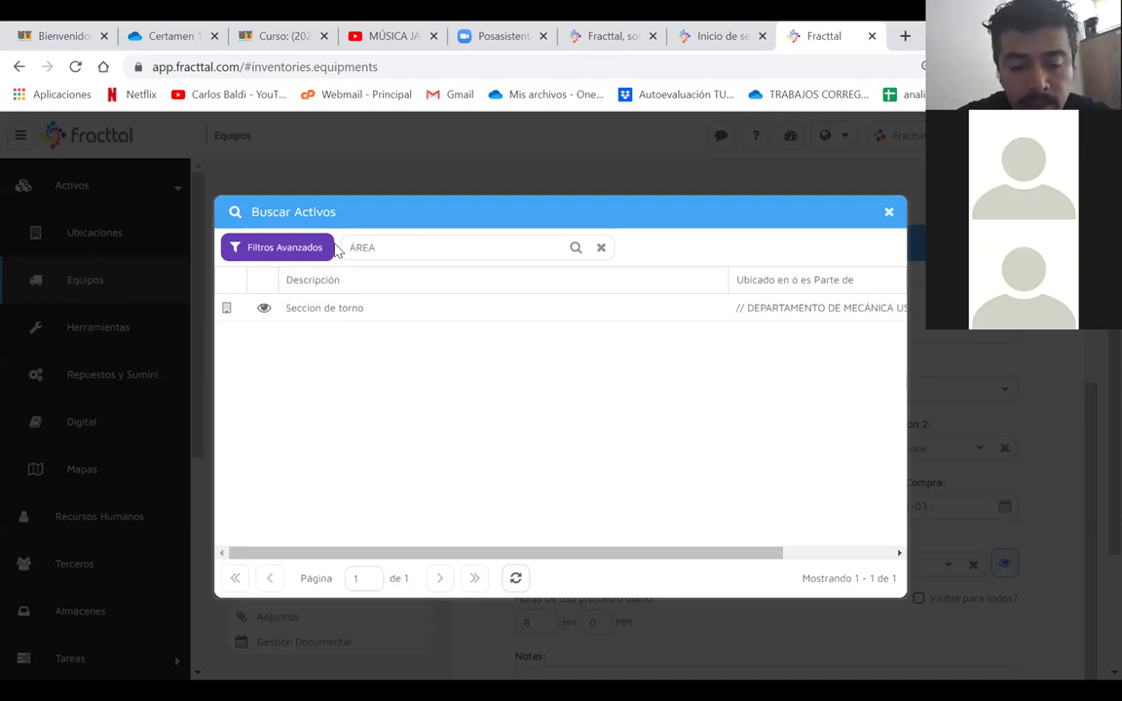
pyautogui.press('Return')
pyautogui.scroll(-5, 370, 409)
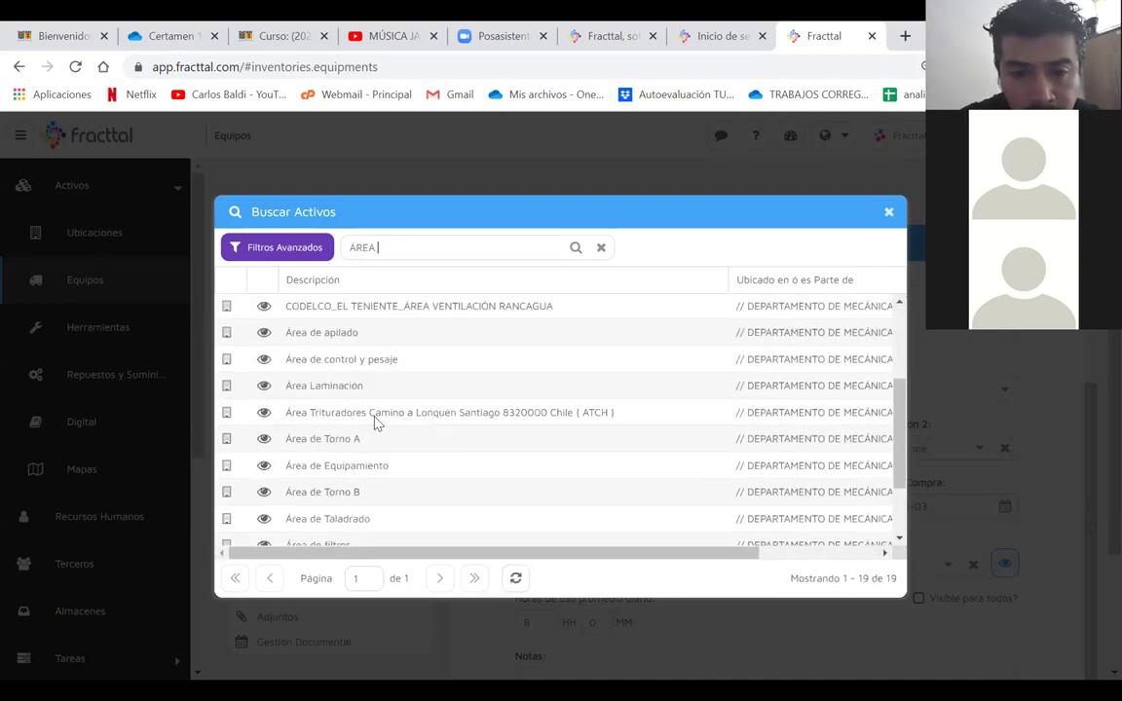
pyautogui.click(326, 529)
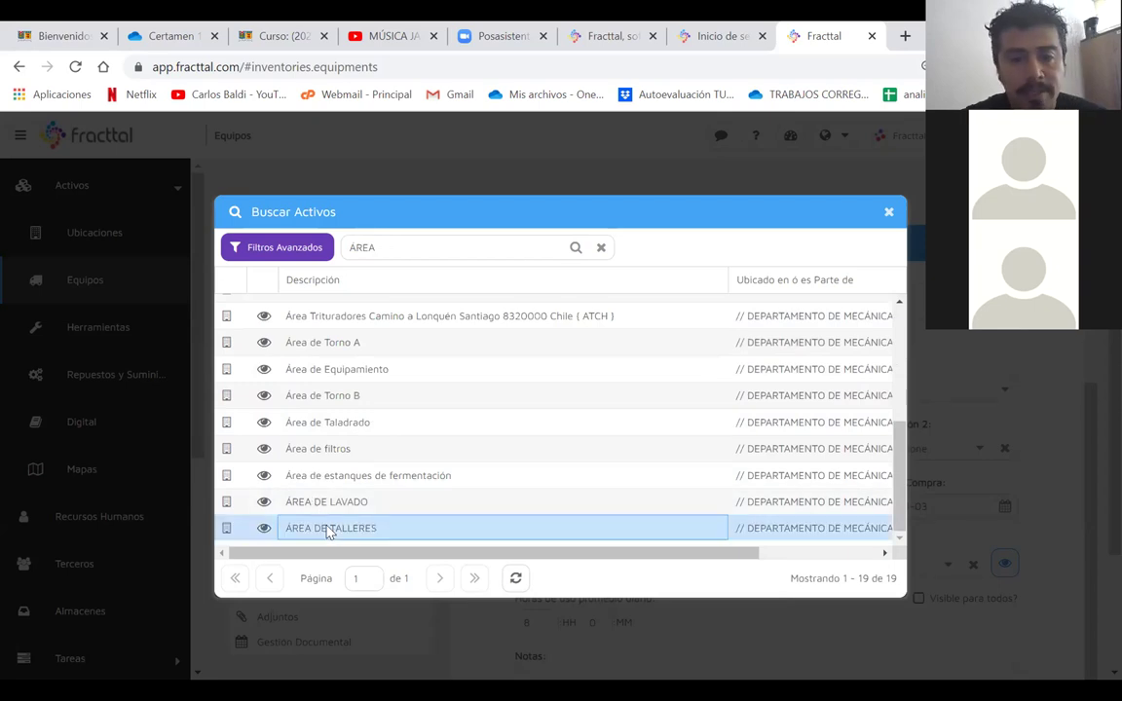
pyautogui.doubleClick(386, 529)
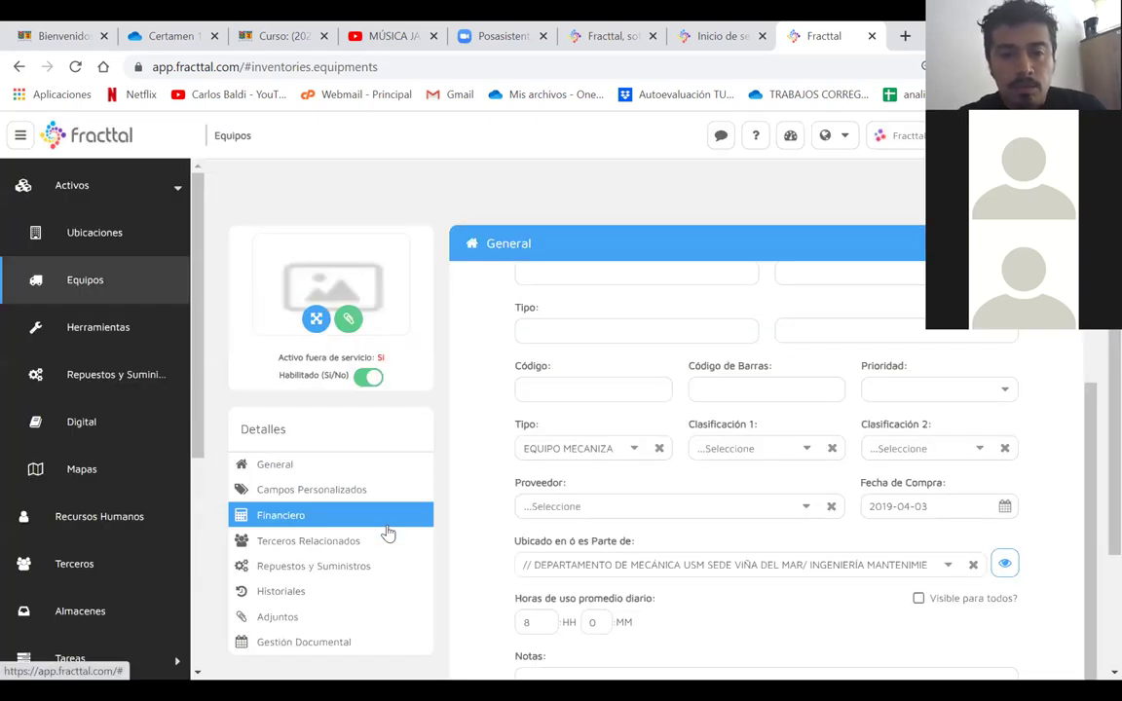
# - Save the TORNO equipment record and return to the equipment list
pyautogui.scroll(-3, 826, 599)
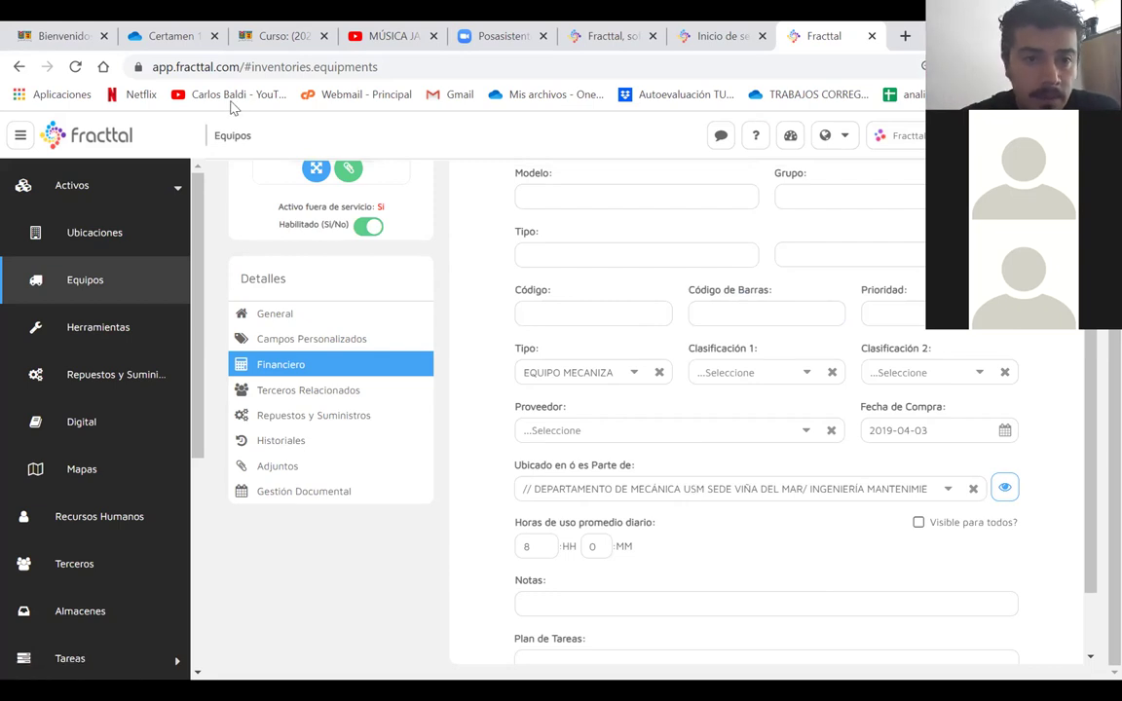
pyautogui.scroll(3, 682, 292)
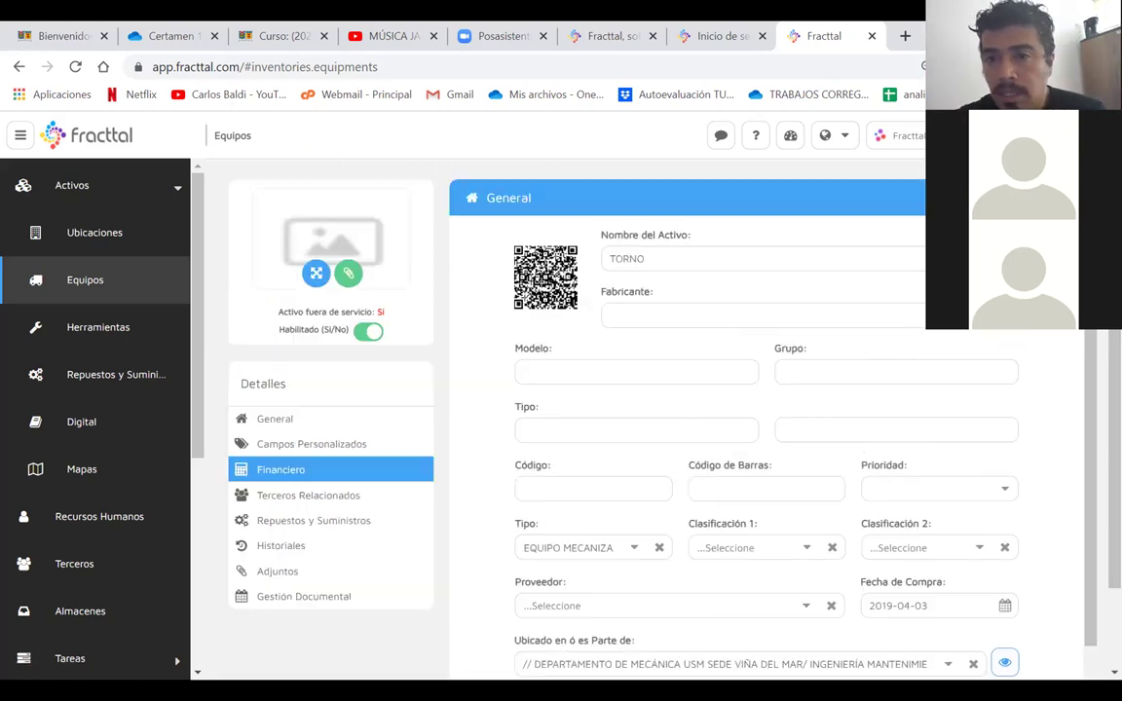
pyautogui.click(1033, 185)
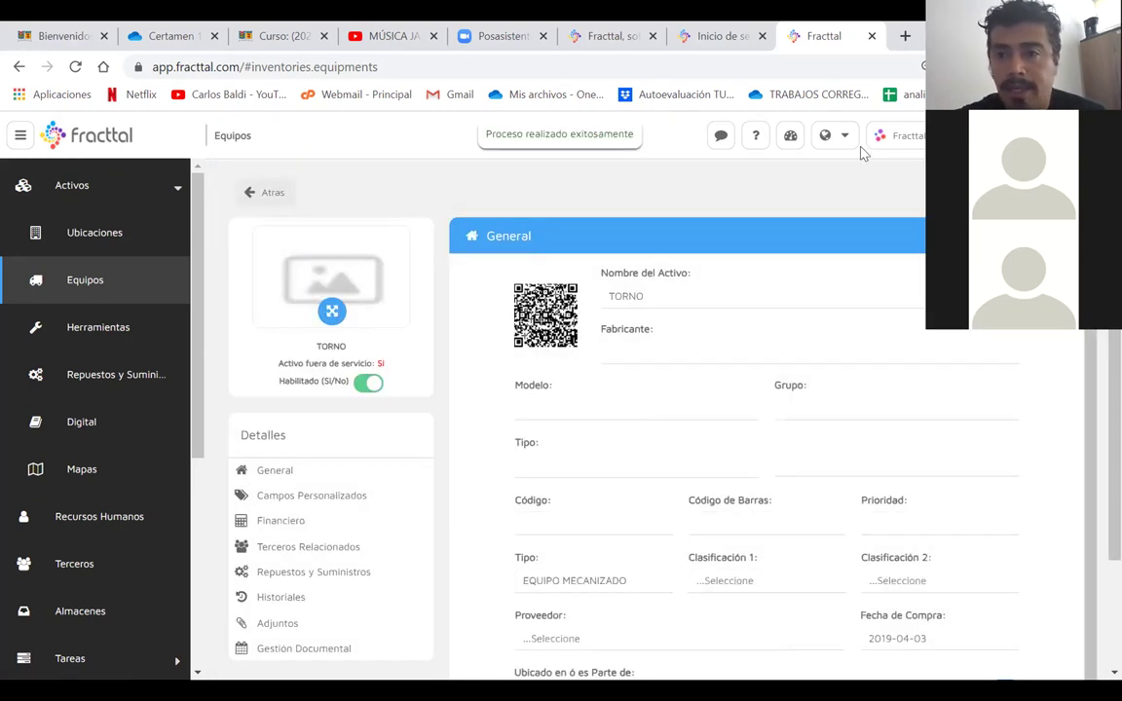
pyautogui.click(260, 192)
# - Look through the first page of equipment for the TORNO entry and the record total, and open the Herramientas list
pyautogui.scroll(-10, 521, 399)
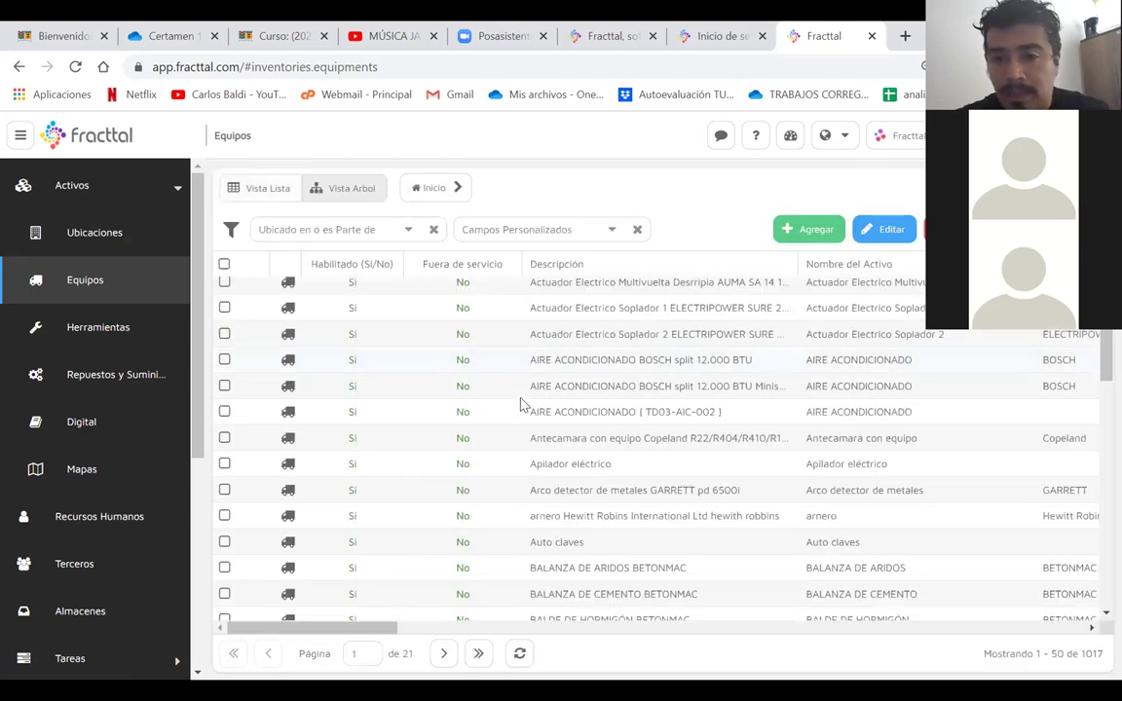
pyautogui.scroll(-5, 522, 401)
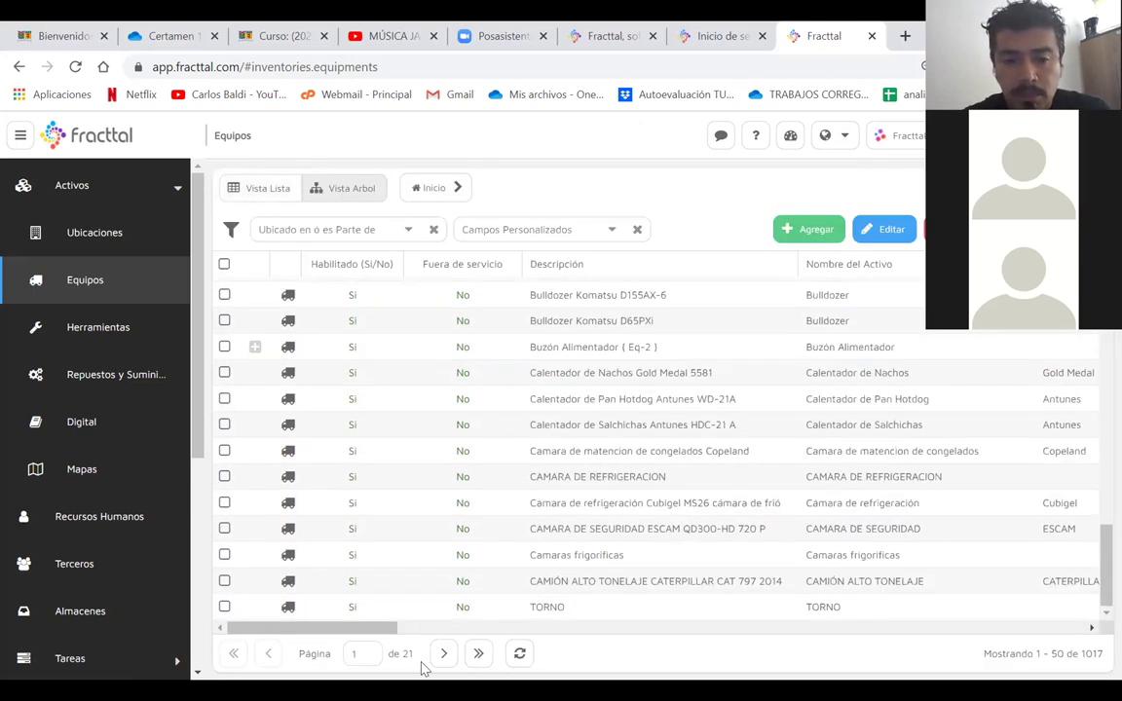
pyautogui.tripleClick(1079, 650)
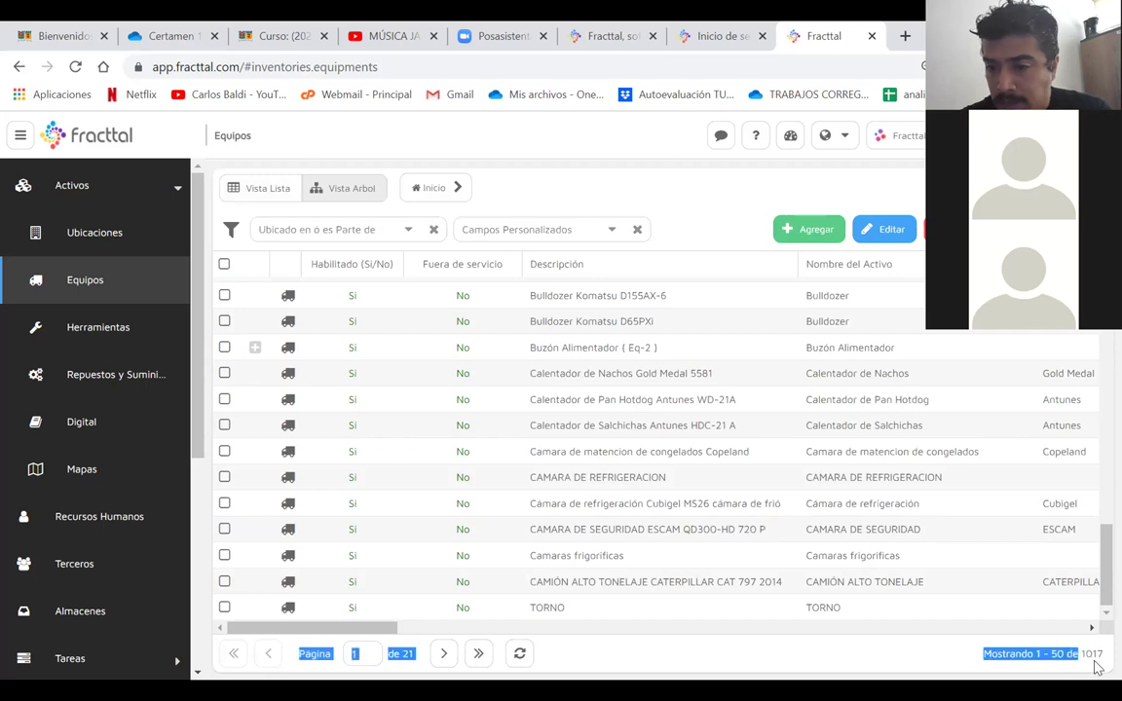
pyautogui.moveTo(1102, 655); pyautogui.dragTo(679, 516)
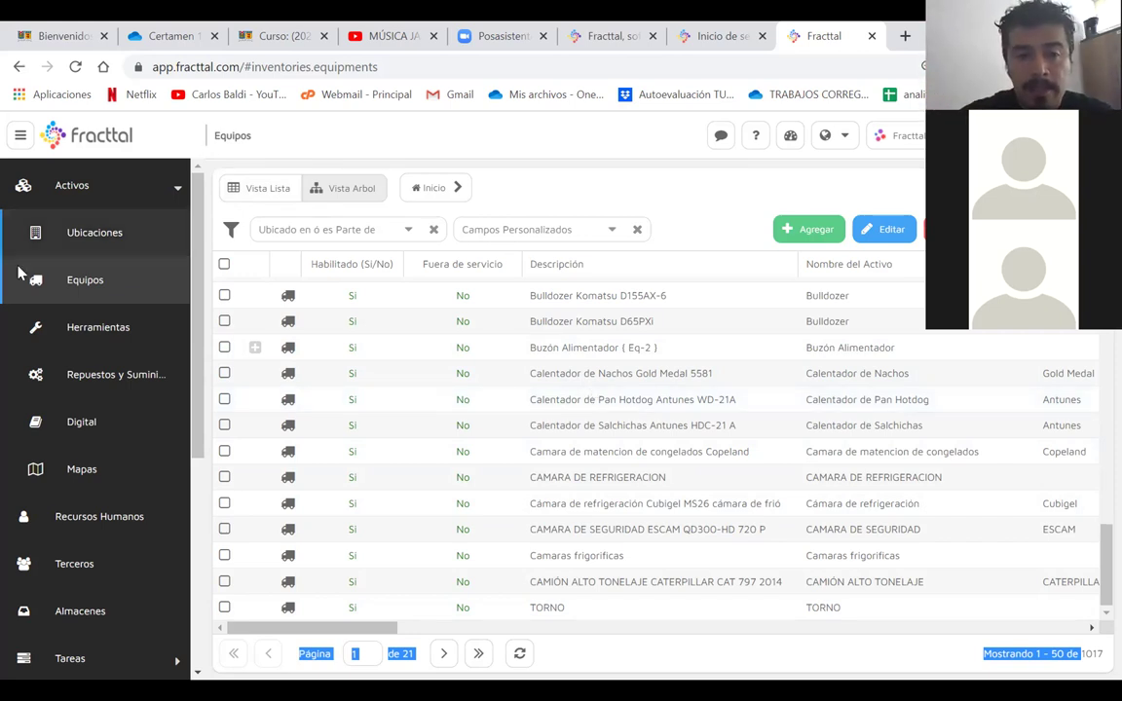
pyautogui.click(86, 327)
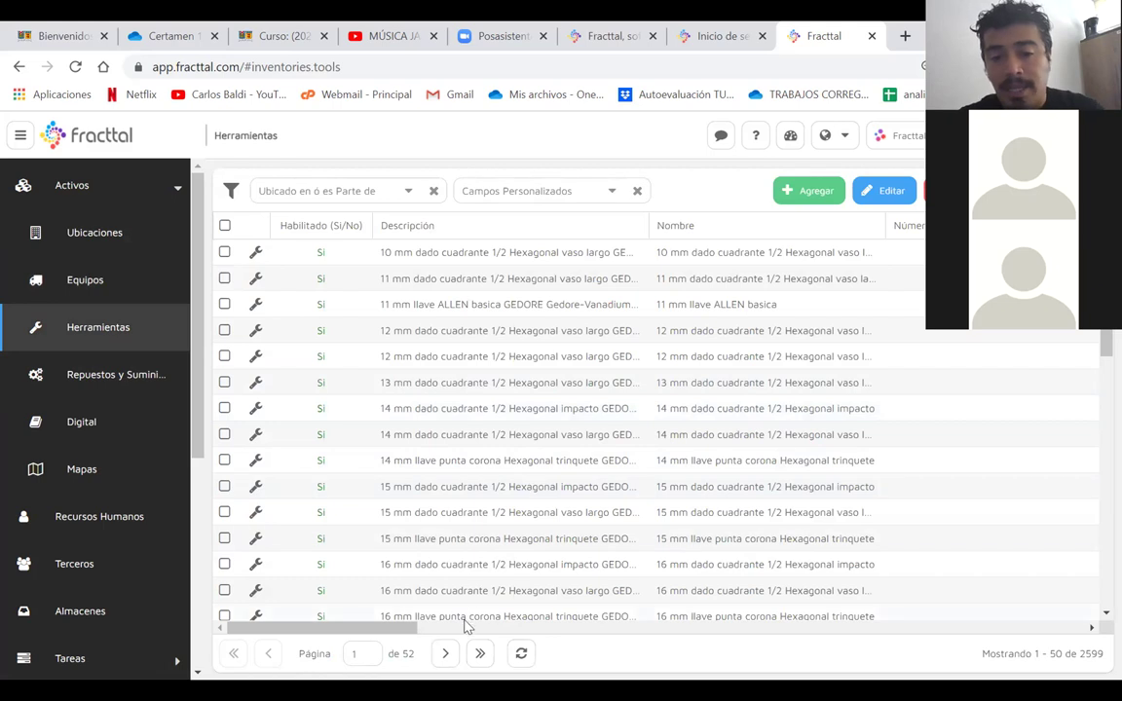
# - Check the record total on the last page of the tools list and browse back two pages through the entries
pyautogui.click(445, 654)
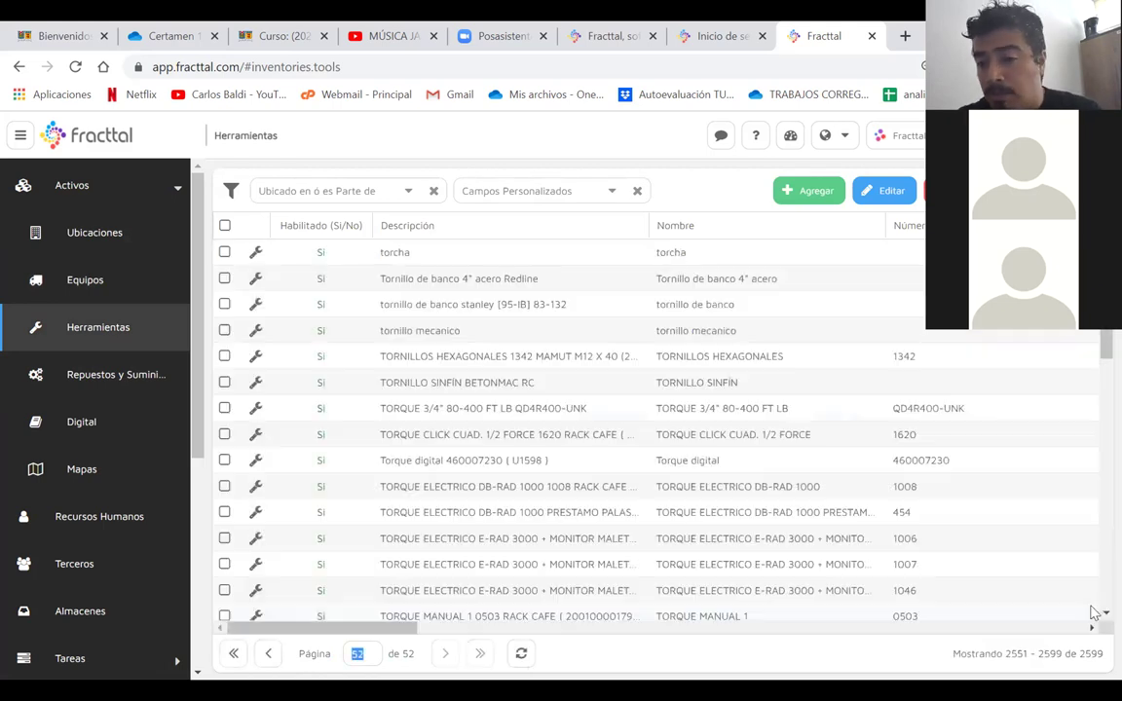
pyautogui.moveTo(1077, 654); pyautogui.dragTo(1103, 656)
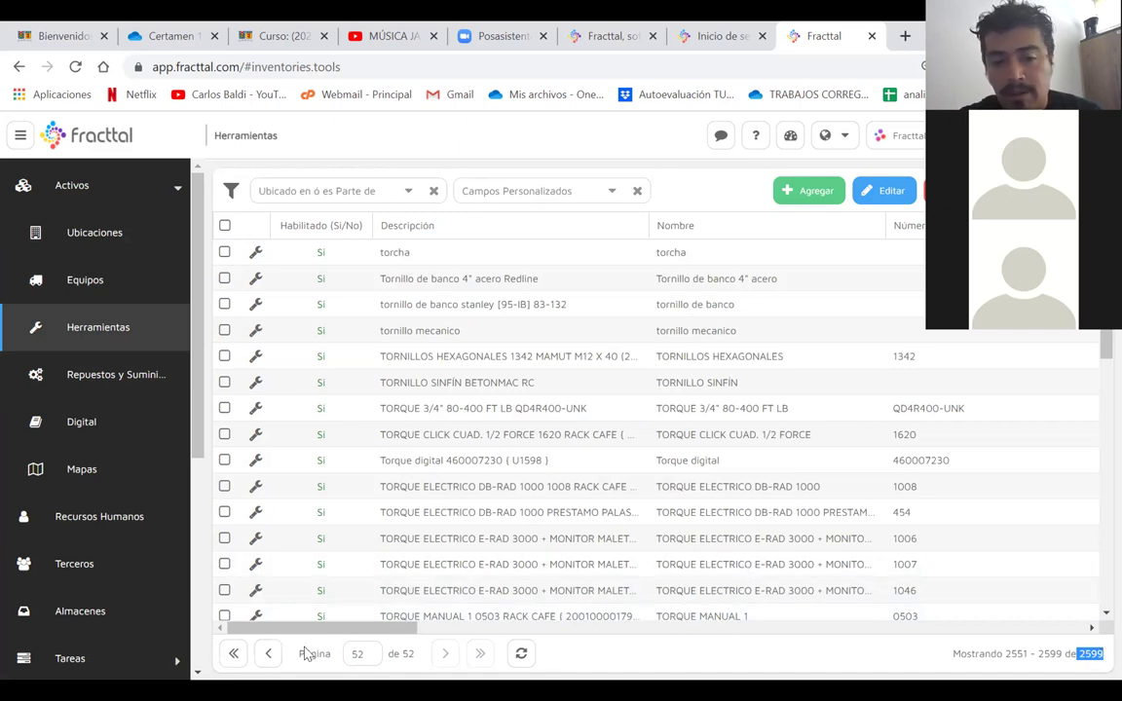
pyautogui.click(268, 661)
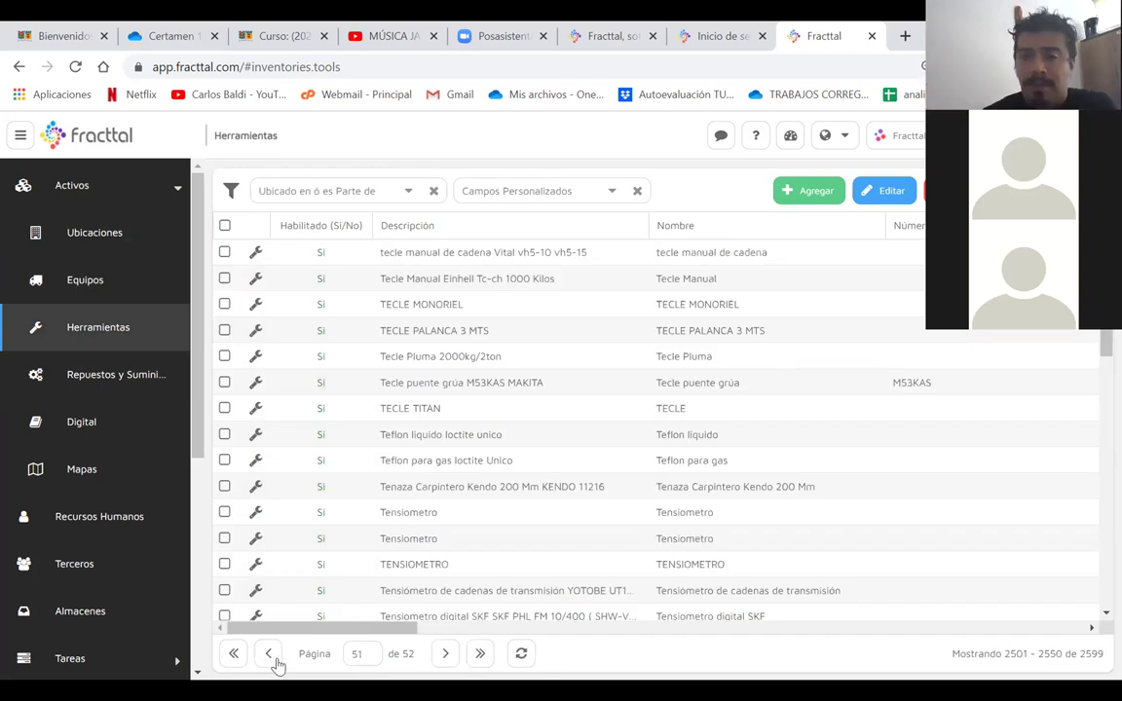
pyautogui.click(269, 655)
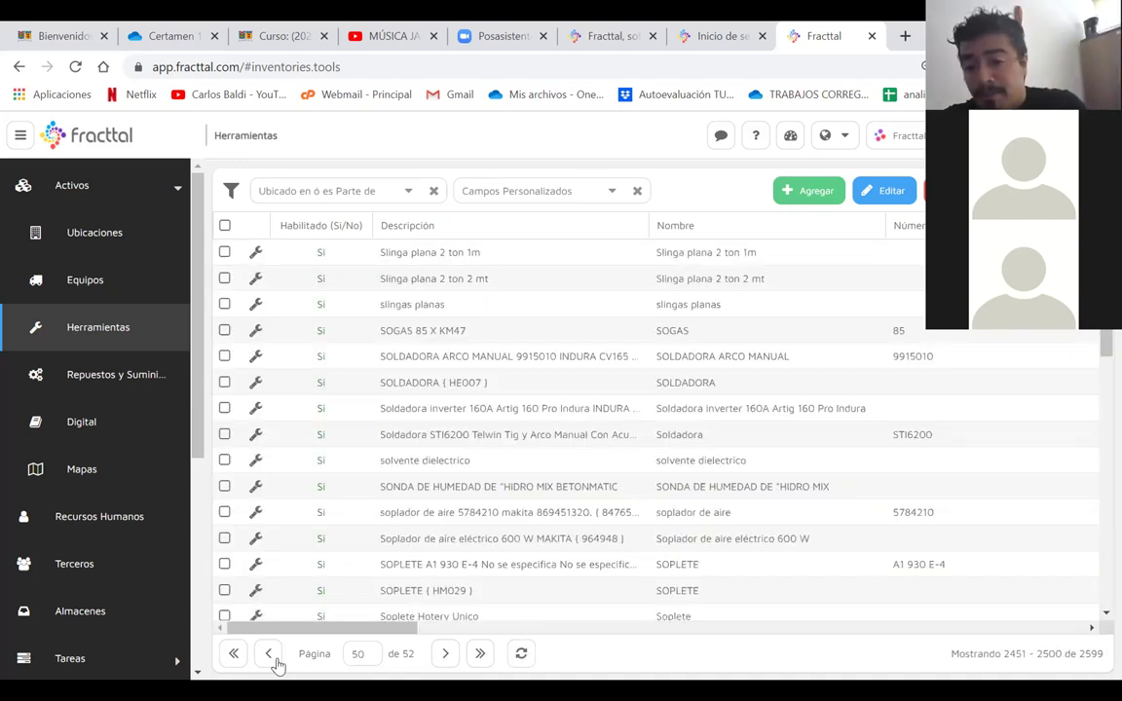
# - Open the Repuestos y Suministros list, followed by Recursos Humanos, and look through the first page of personnel records
pyautogui.click(112, 392)
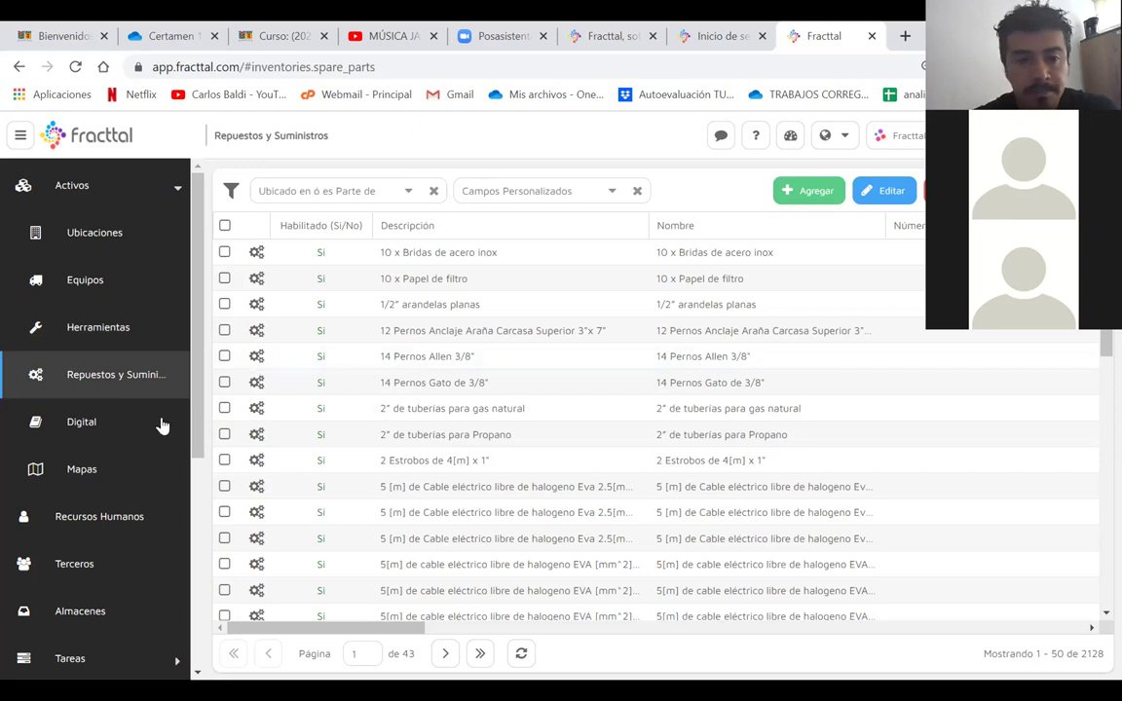
pyautogui.click(105, 517)
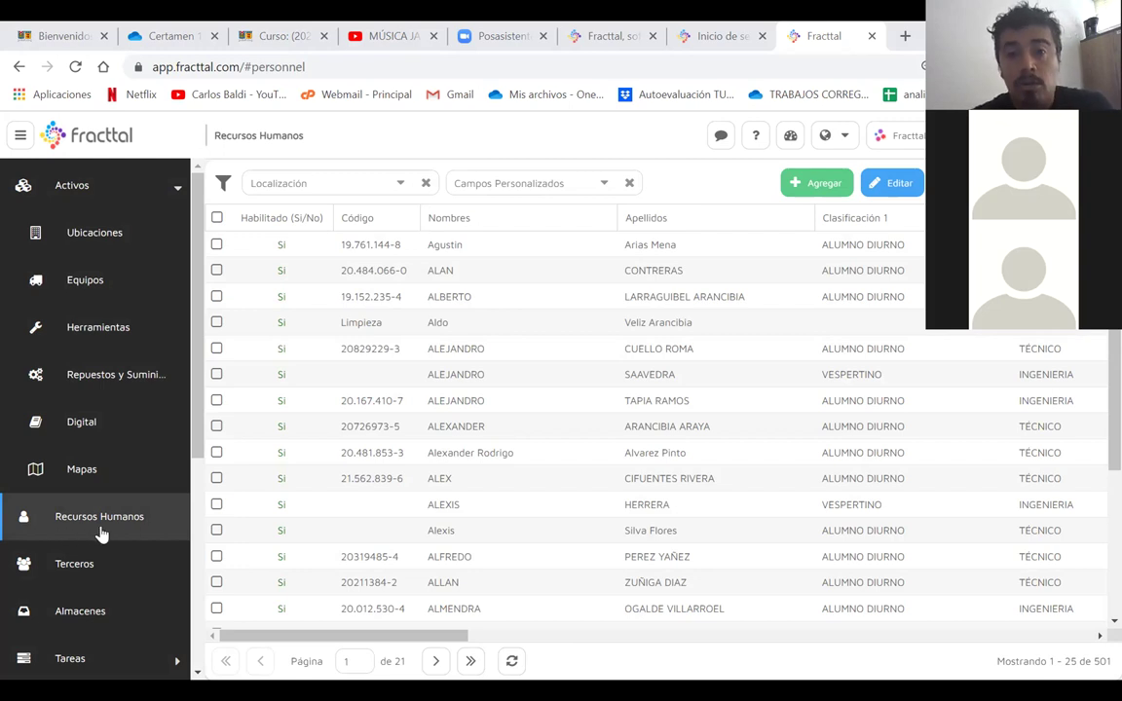
pyautogui.scroll(-3, 575, 399)
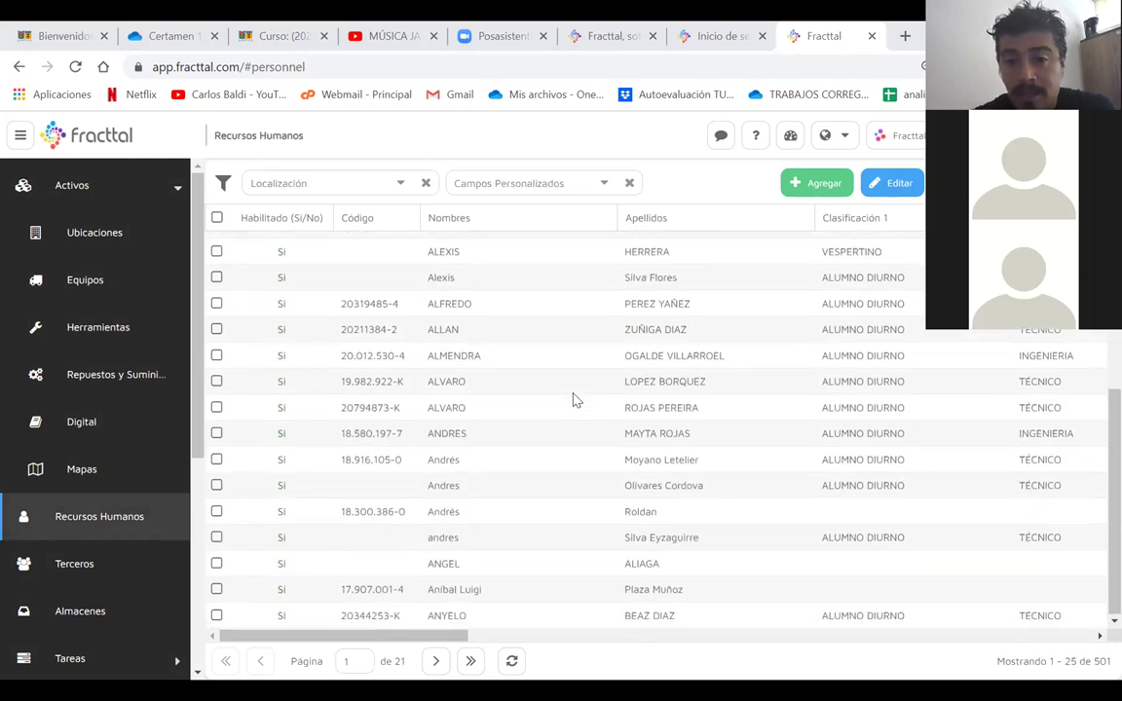
pyautogui.scroll(3, 574, 399)
pyautogui.scroll(-1, 574, 399)
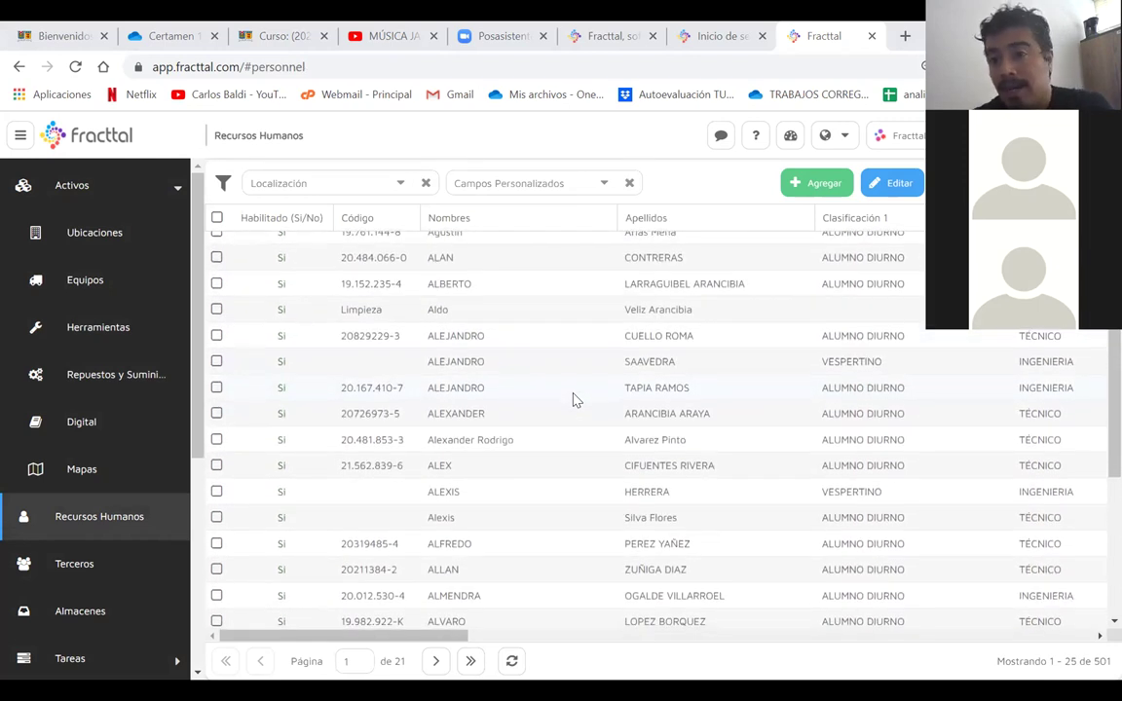
pyautogui.scroll(-1, 574, 399)
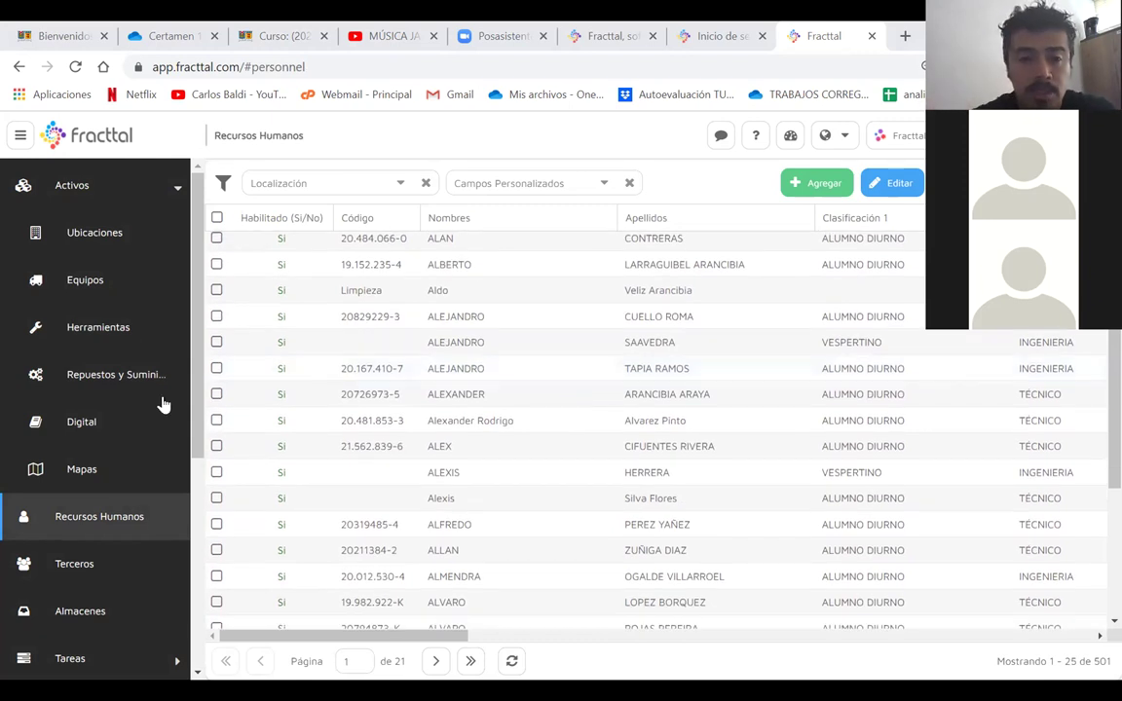
# - View the Terceros list, and open Almacenes to look through all the registered warehouses
pyautogui.scroll(-3, 155, 419)
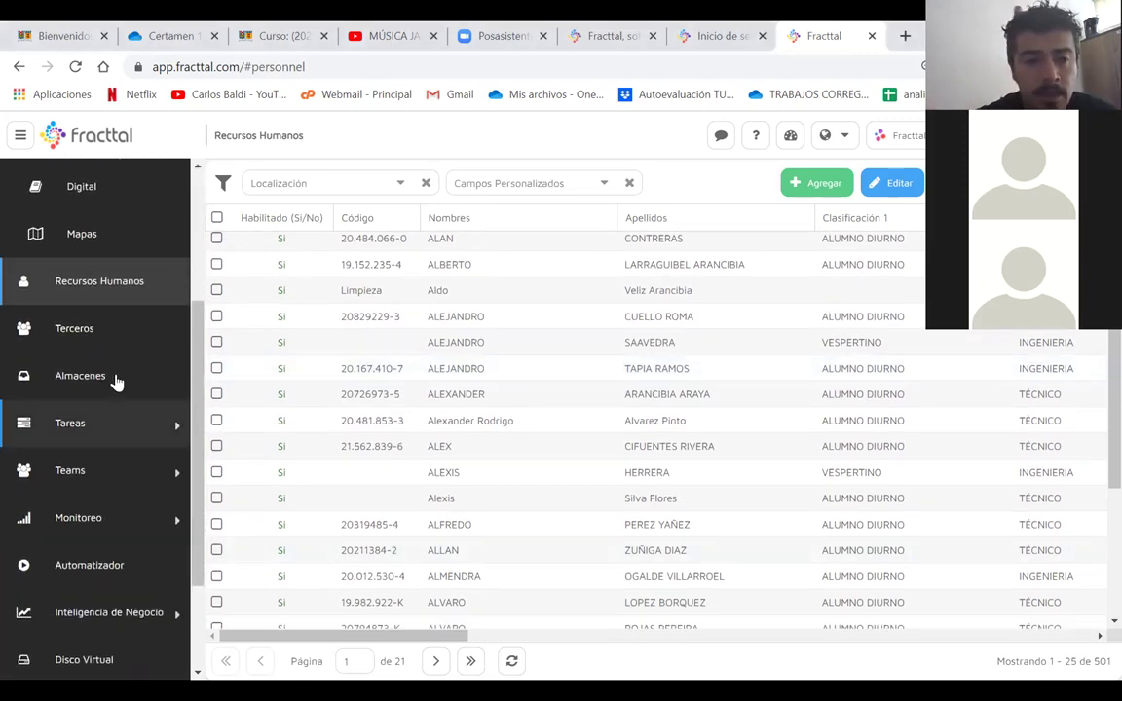
pyautogui.click(86, 331)
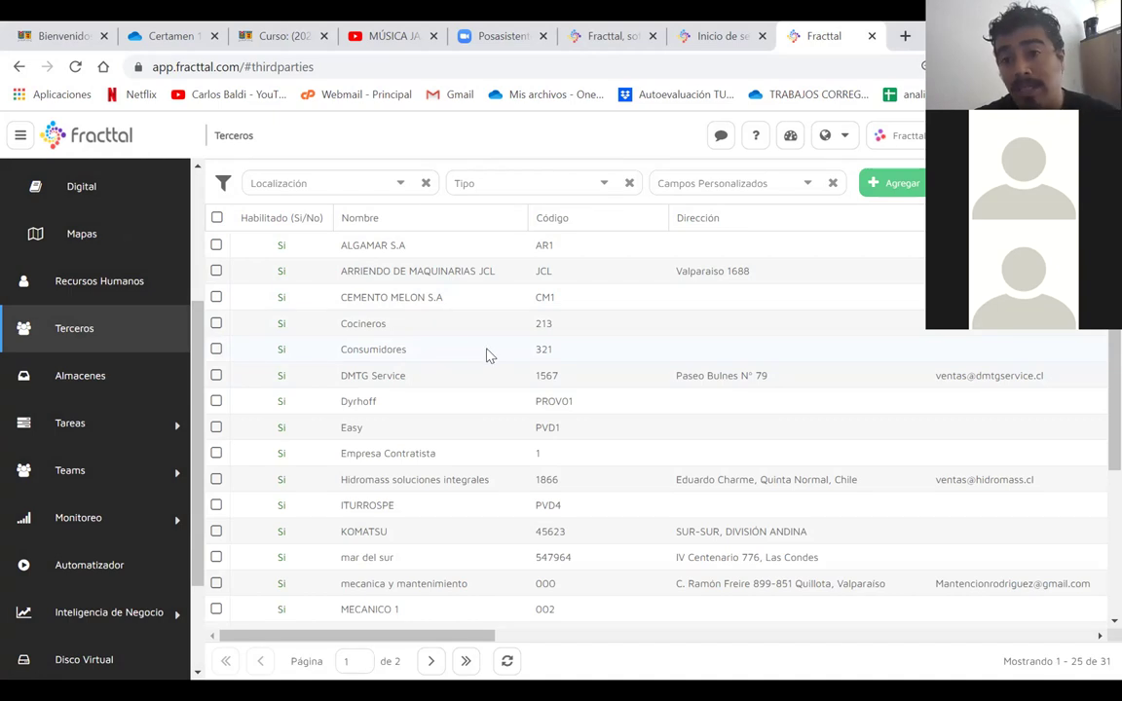
pyautogui.click(116, 373)
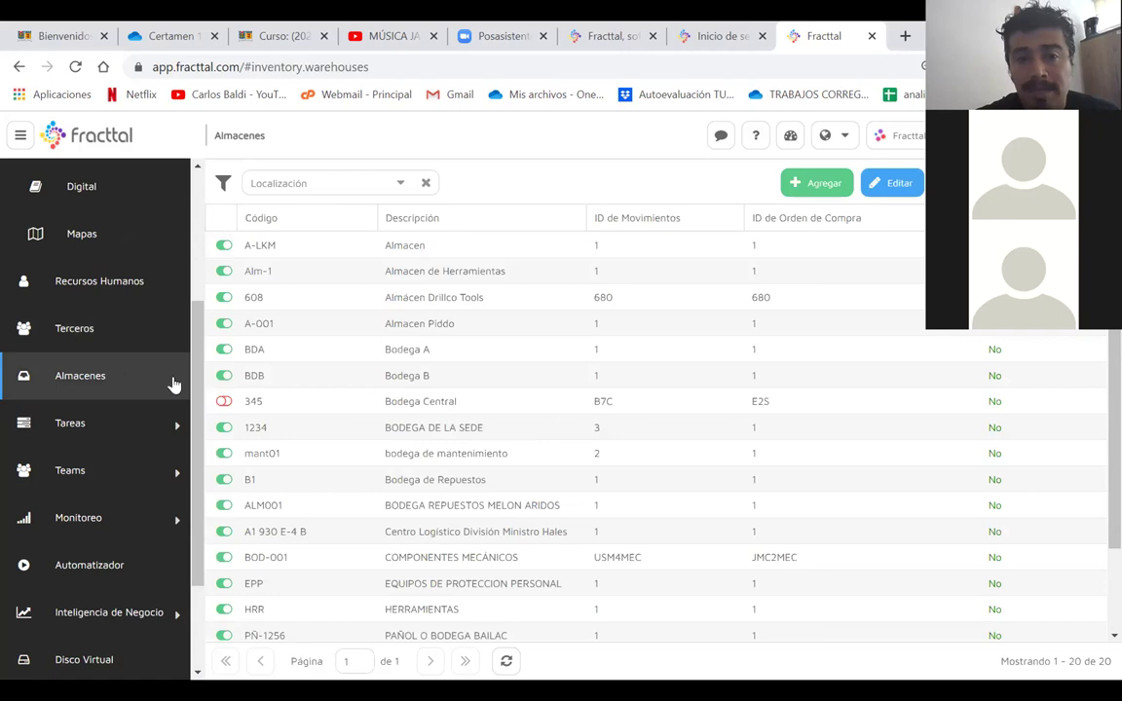
pyautogui.scroll(-2, 523, 451)
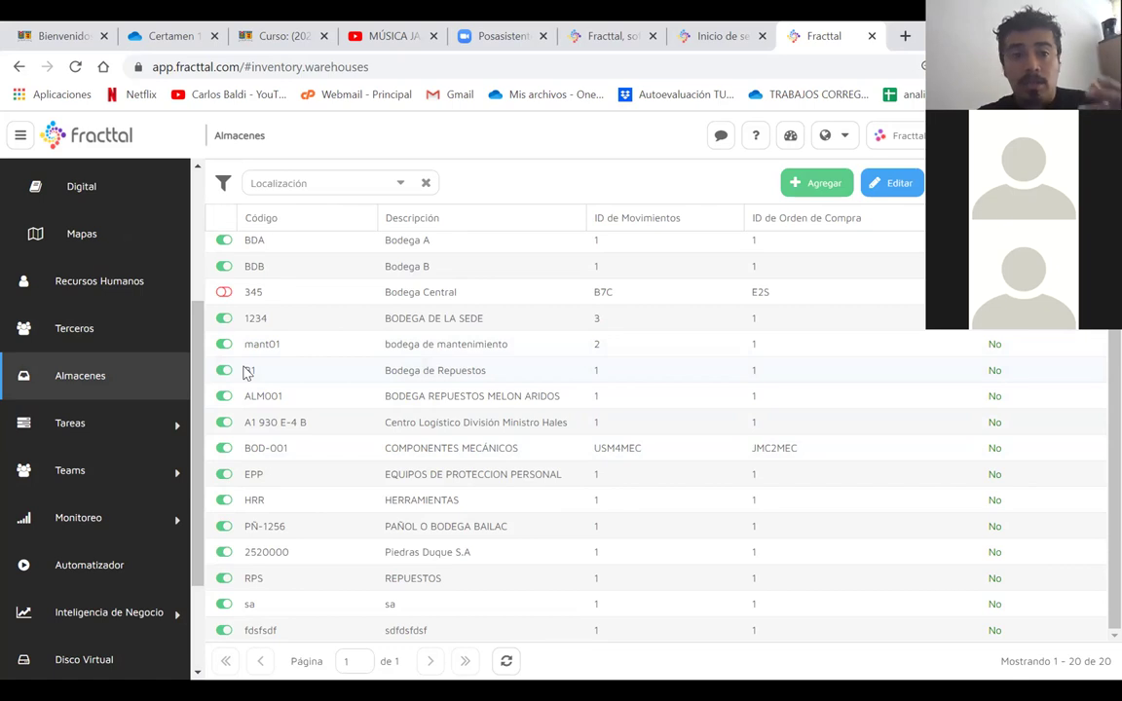
pyautogui.scroll(2, 248, 373)
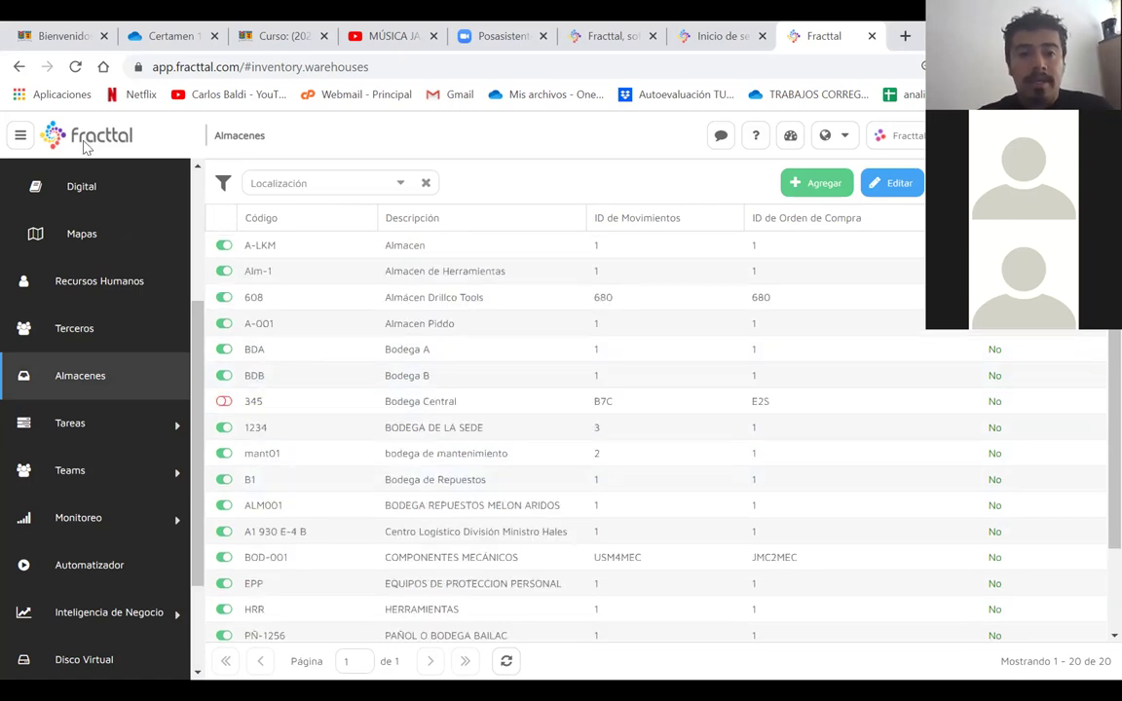
# - Open Calendarios under Tareas and examine the estimated task calendar from the task details across to the daily date columns
pyautogui.scroll(3, 95, 224)
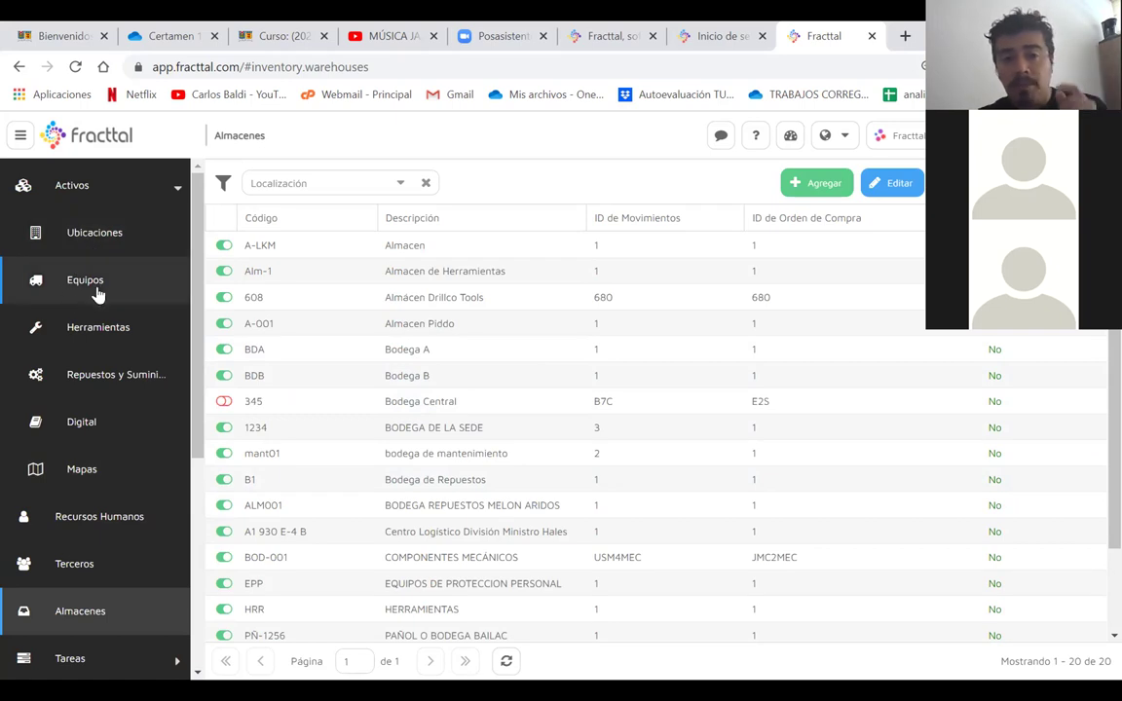
pyautogui.scroll(-5, 106, 307)
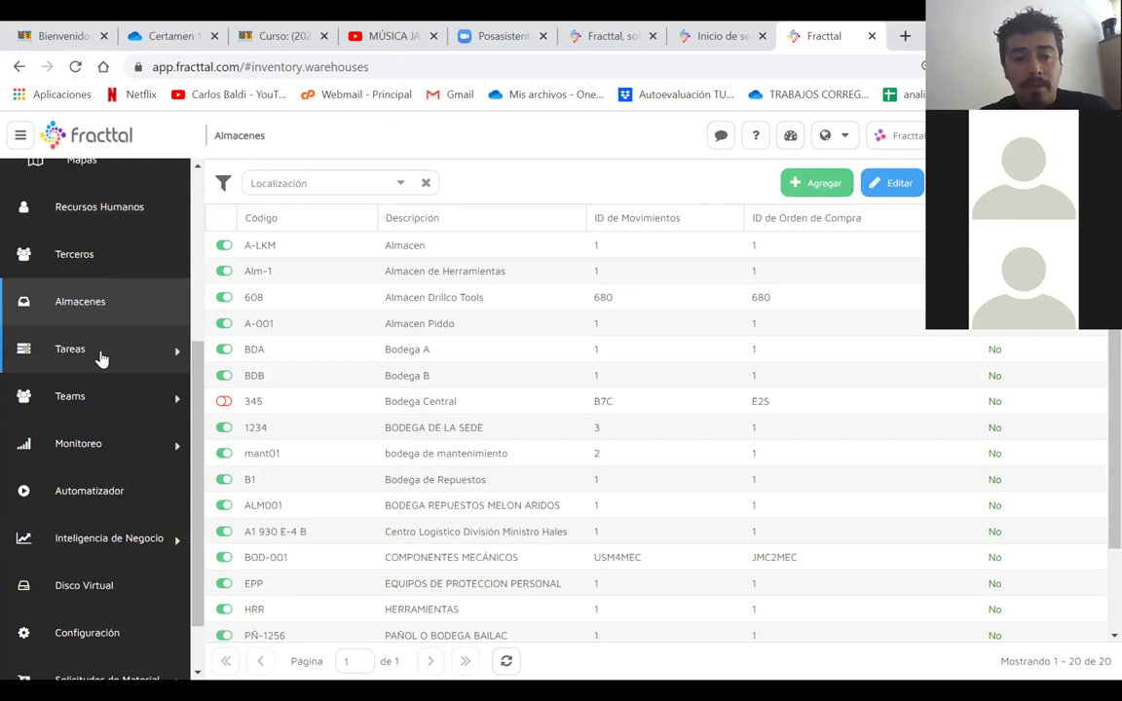
pyautogui.click(102, 357)
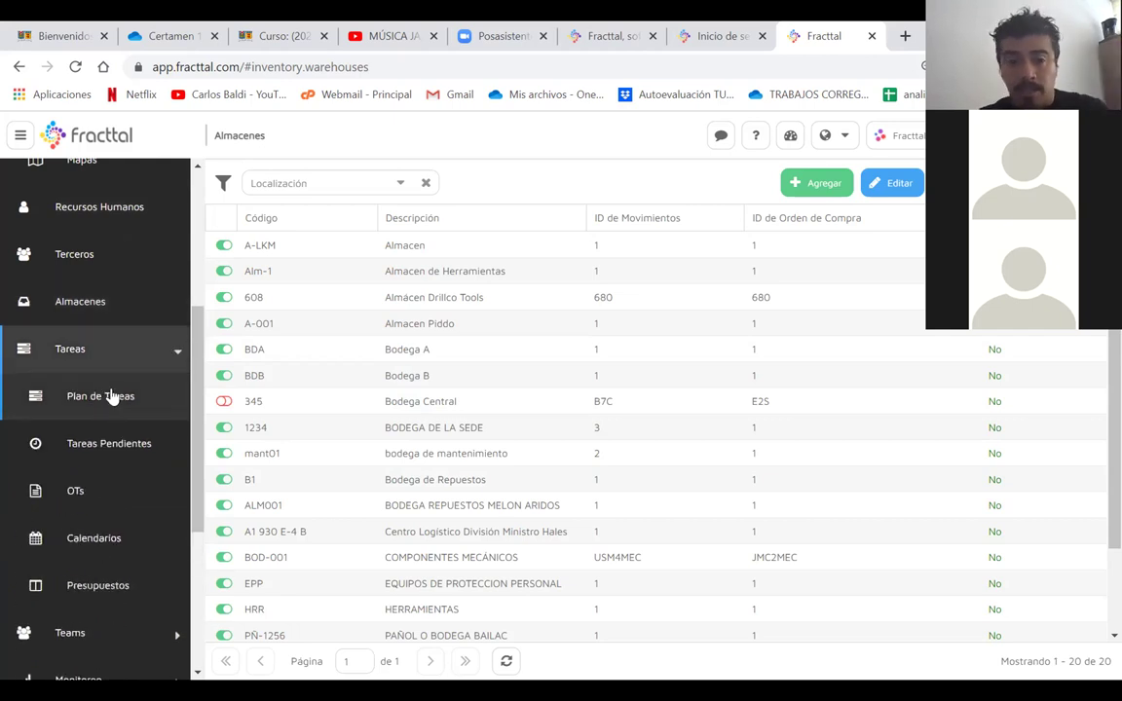
pyautogui.click(95, 542)
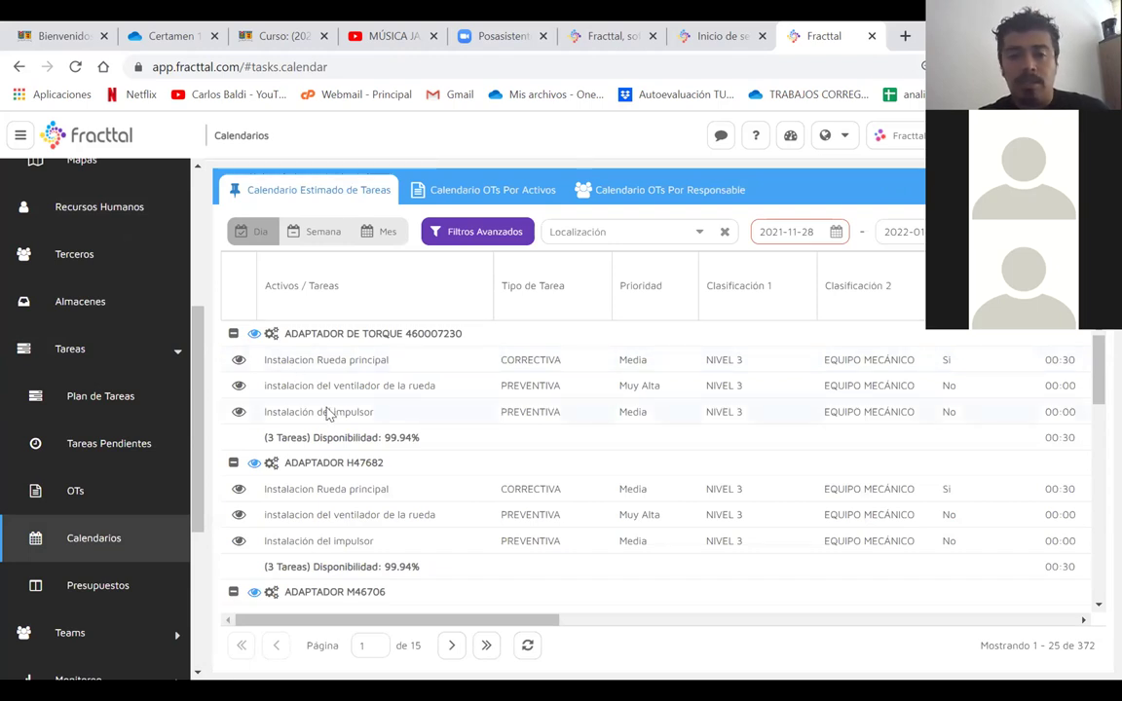
pyautogui.hscroll(3, 747, 420)
pyautogui.hscroll(10, 748, 422)
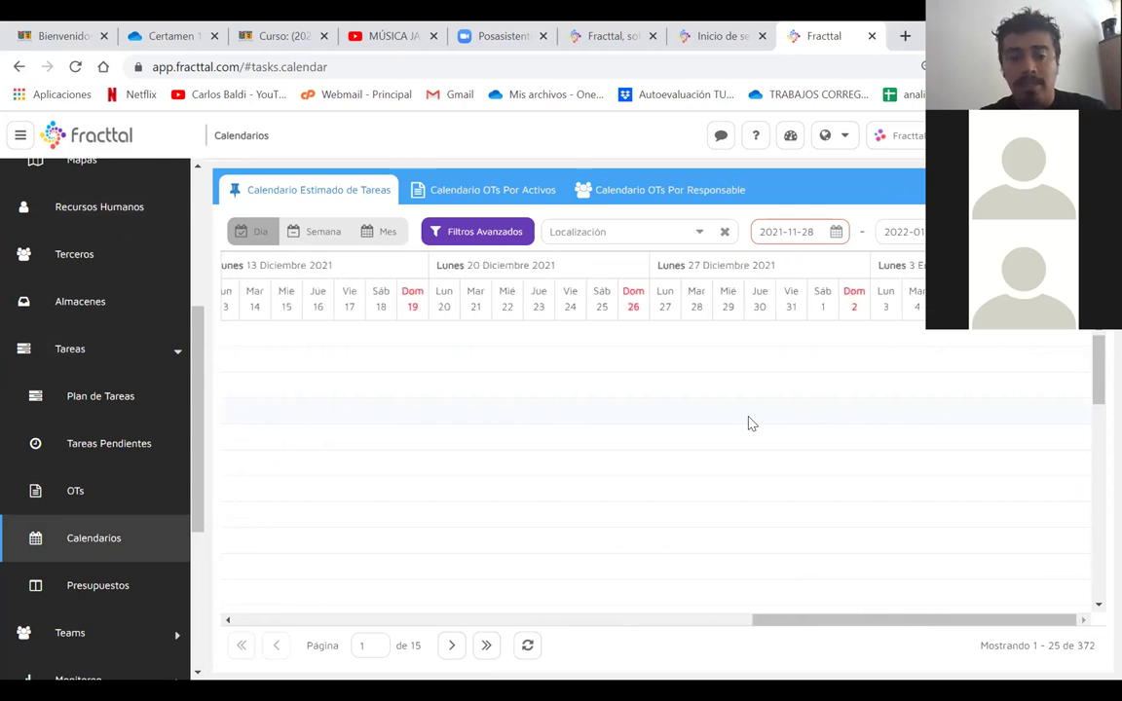
pyautogui.hscroll(-12, 748, 422)
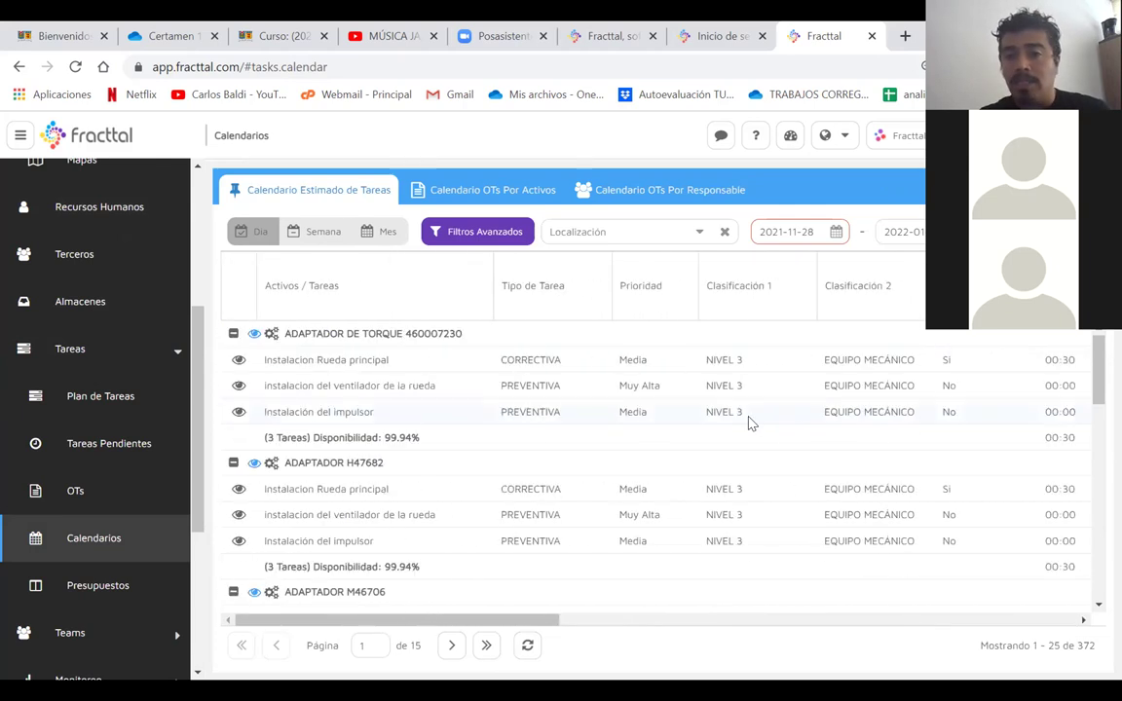
# - Open Tareas Pendientes, examine the tasks' dates, delays, priorities and activators, and select the electric oil pump's Cambio de filtro de aceite Scoop CAT R1600G task
pyautogui.click(104, 450)
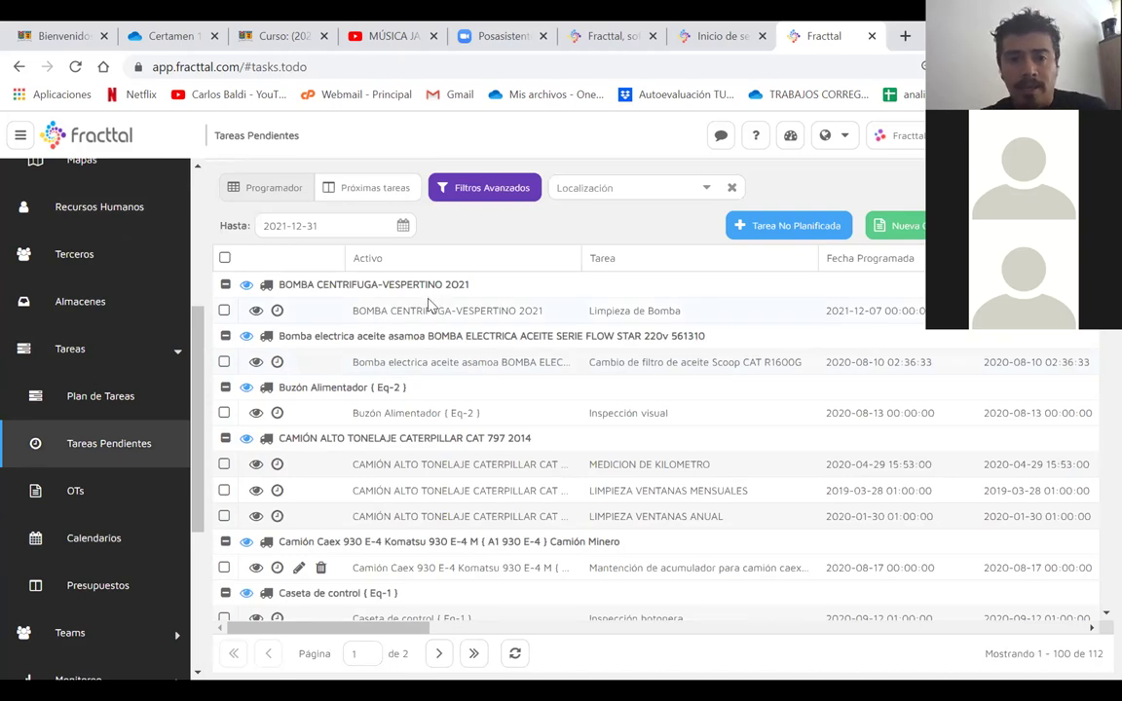
pyautogui.hscroll(5, 590, 316)
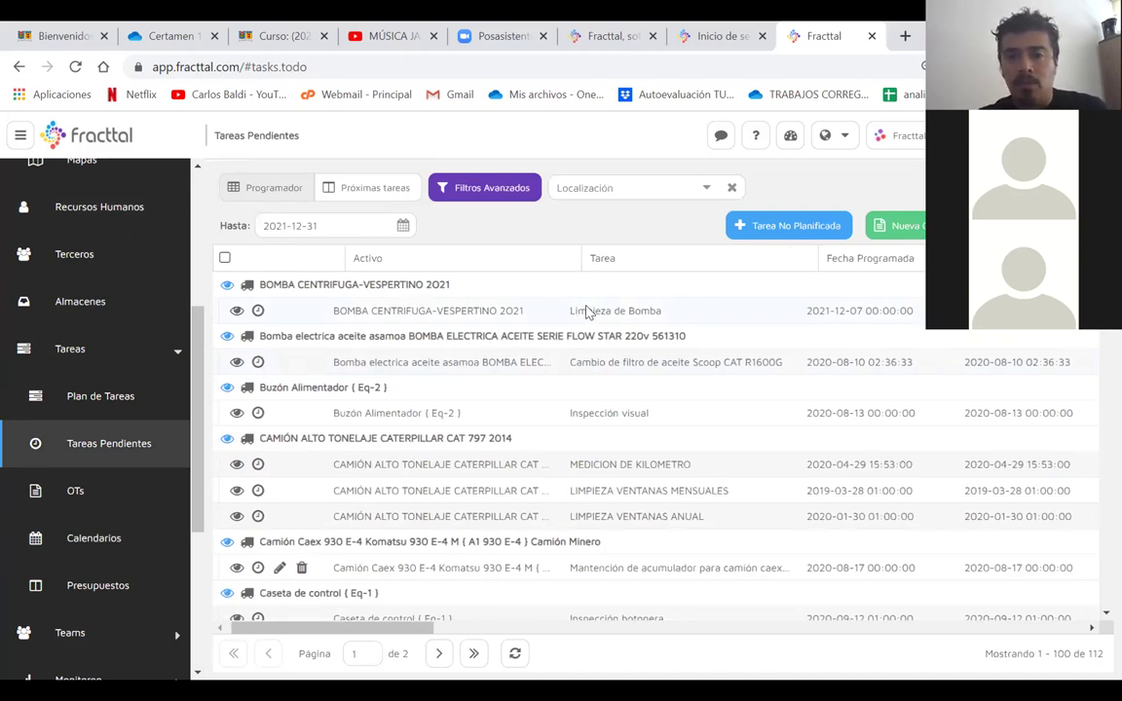
pyautogui.hscroll(15, 586, 312)
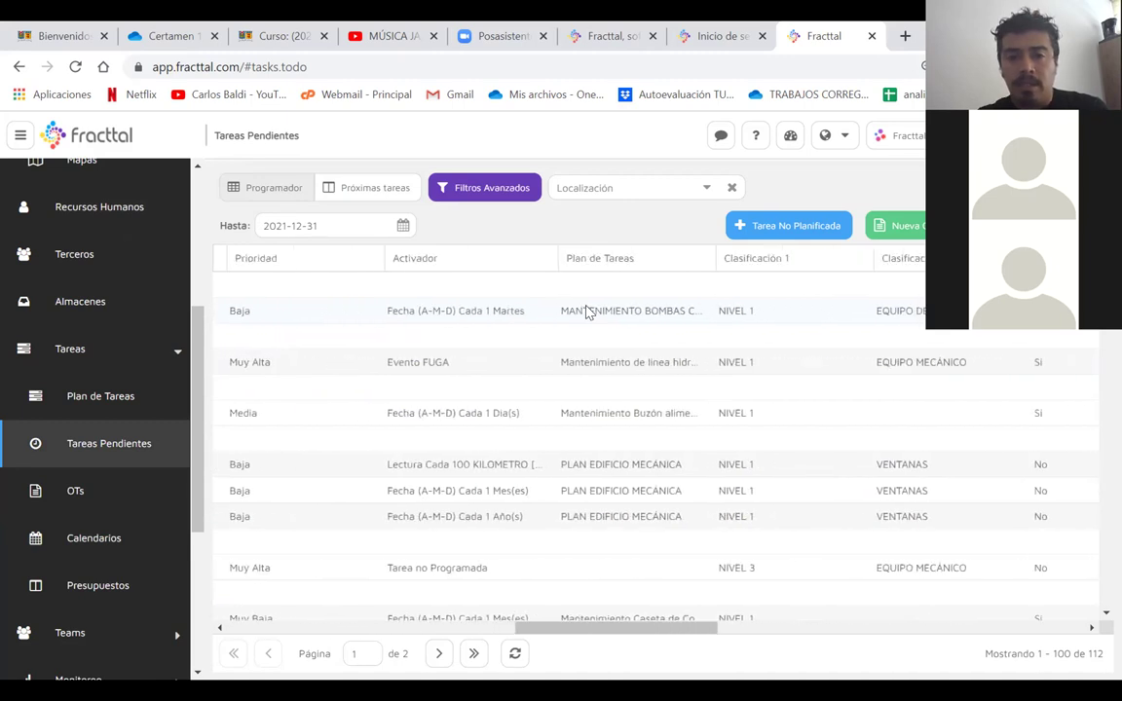
pyautogui.hscroll(-8, 587, 312)
pyautogui.hscroll(-6, 586, 312)
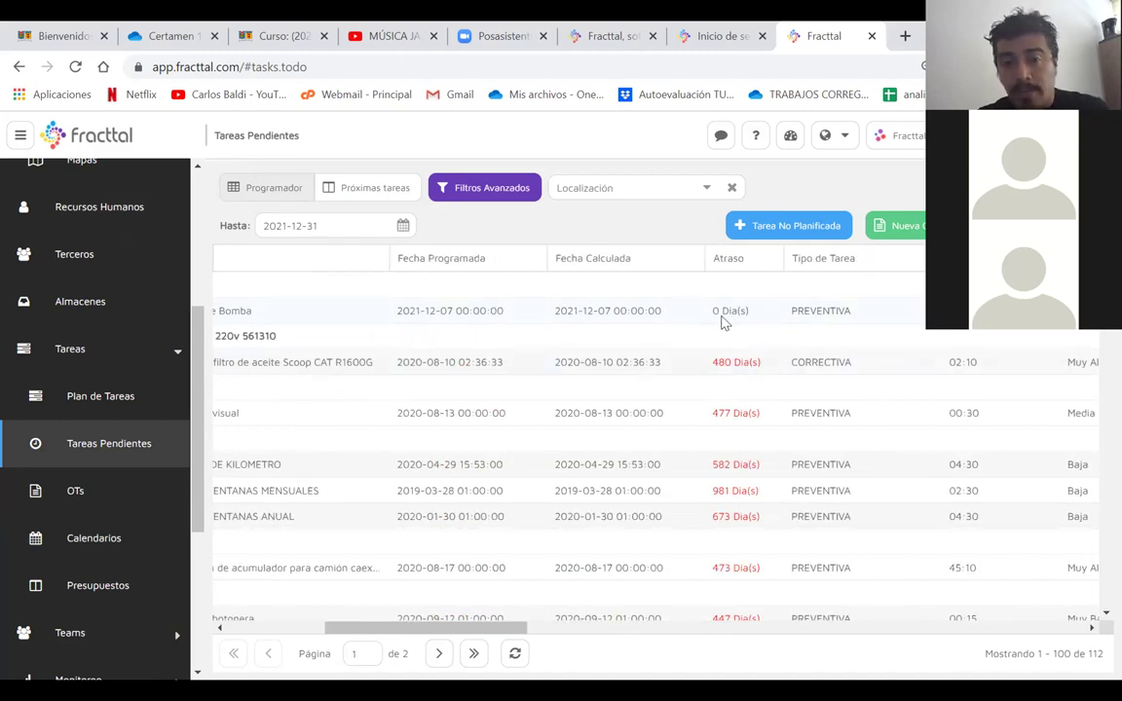
pyautogui.hscroll(-1, 723, 319)
pyautogui.hscroll(-6, 356, 374)
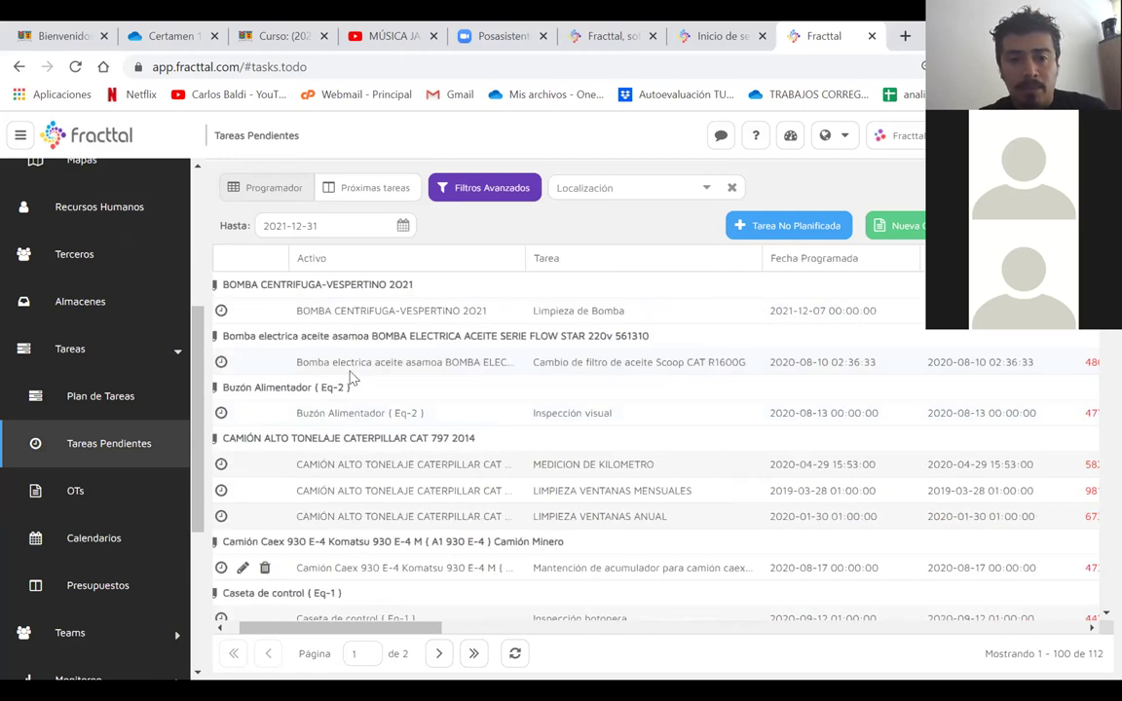
pyautogui.click(364, 369)
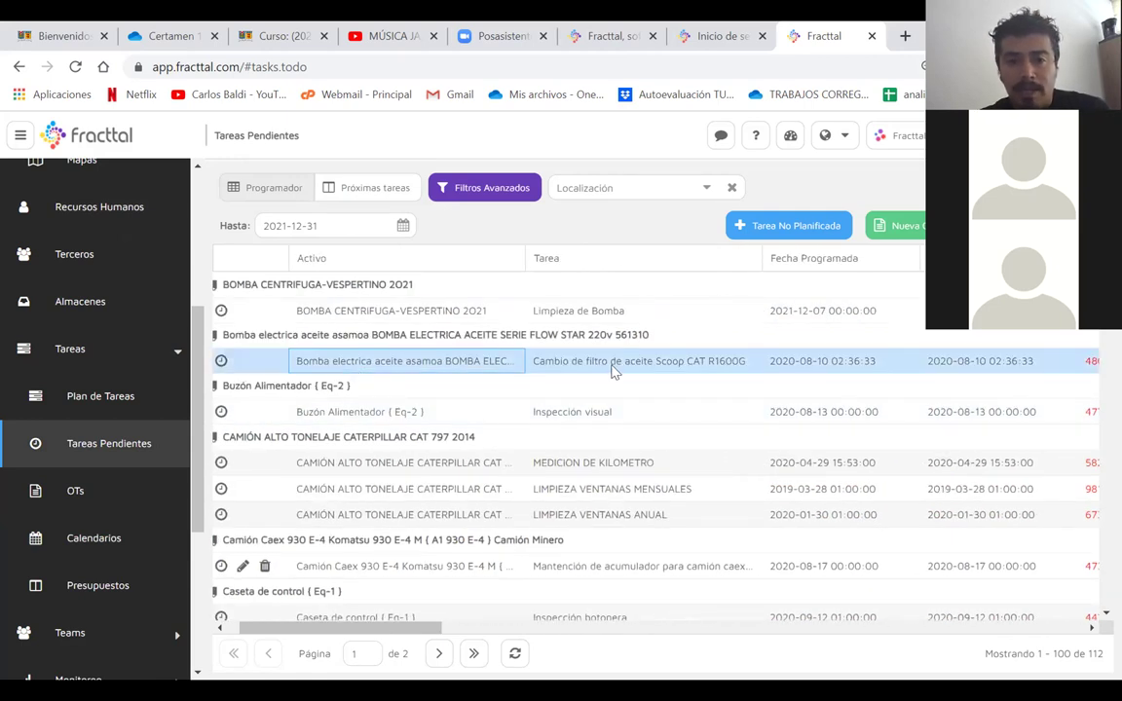
# - Examine the scheduled dates, calculated dates, delays and task types of the first pending tasks, including the BOMBA CENTRIFUGA-VESPERTINO 2021 pump cleaning
pyautogui.hscroll(2, 611, 370)
pyautogui.hscroll(10, 611, 370)
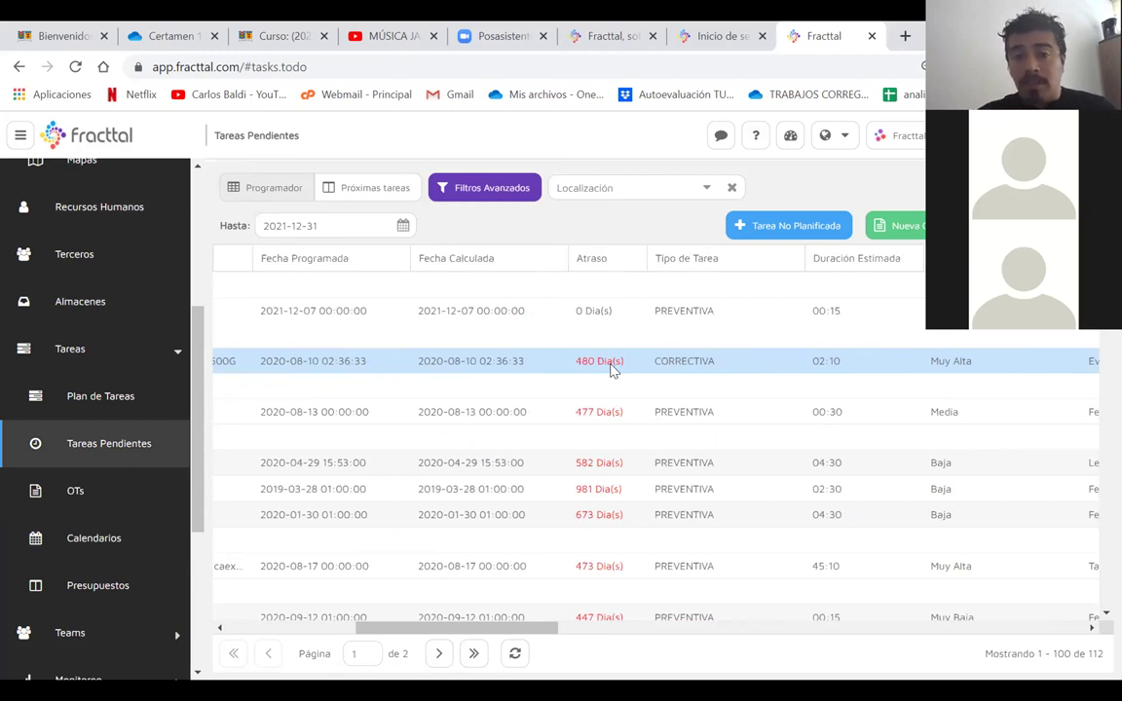
pyautogui.click(516, 307)
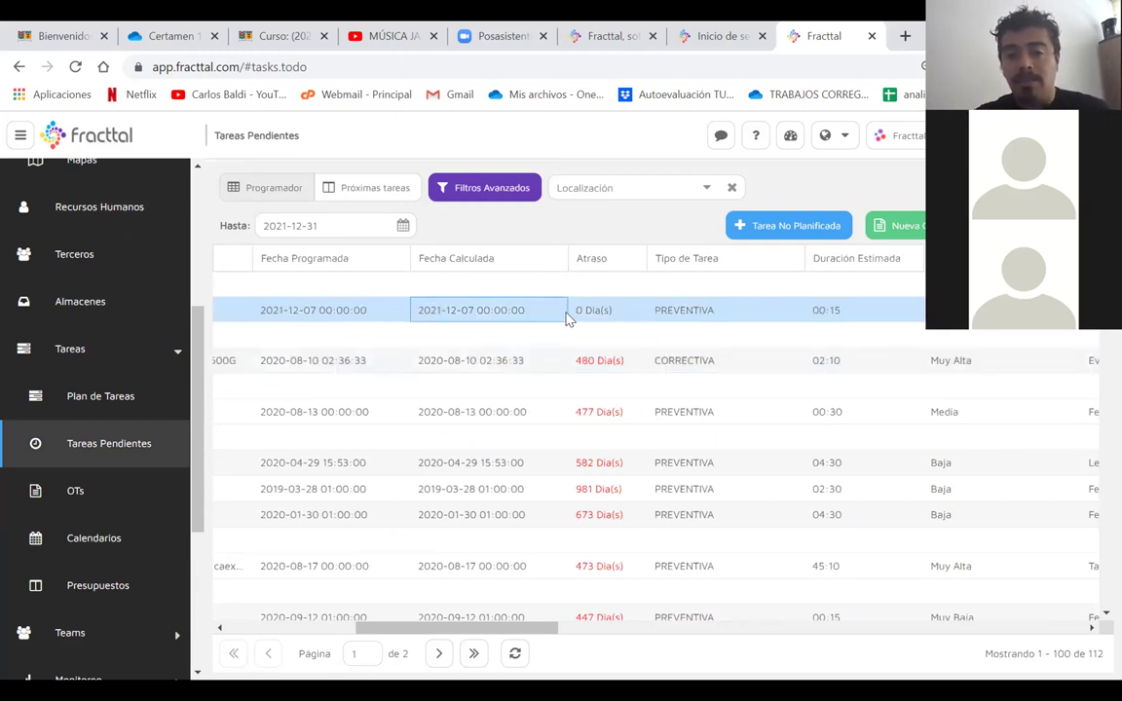
pyautogui.click(540, 360)
pyautogui.click(582, 310)
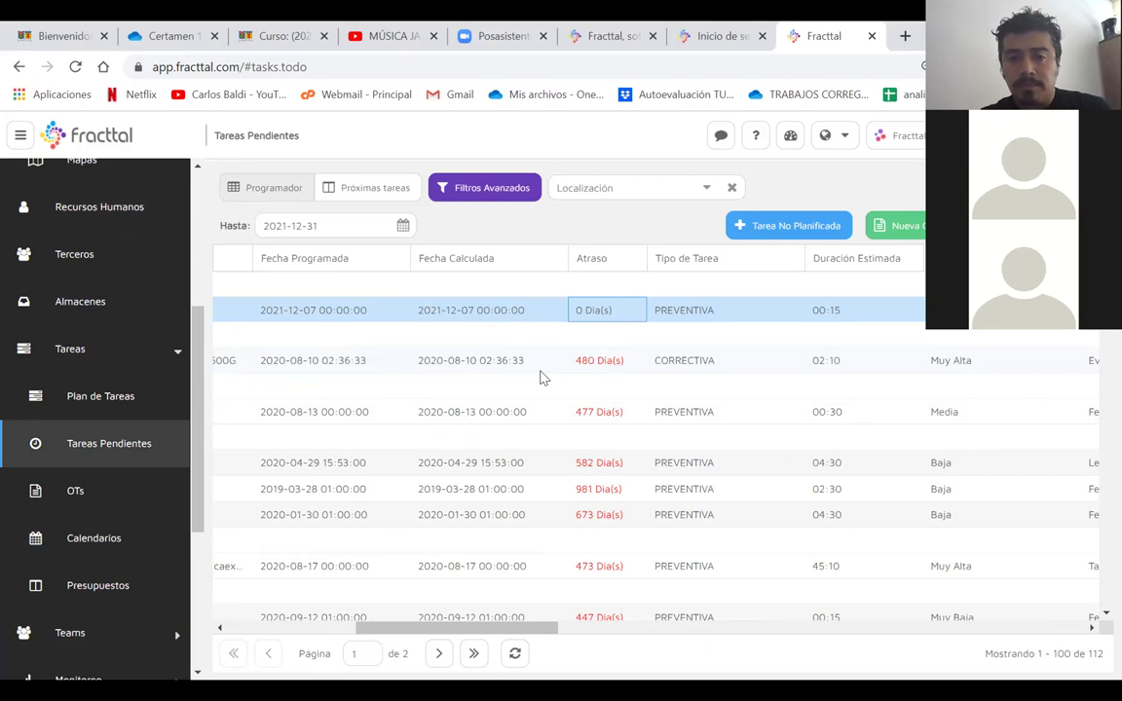
pyautogui.hscroll(-3, 543, 368)
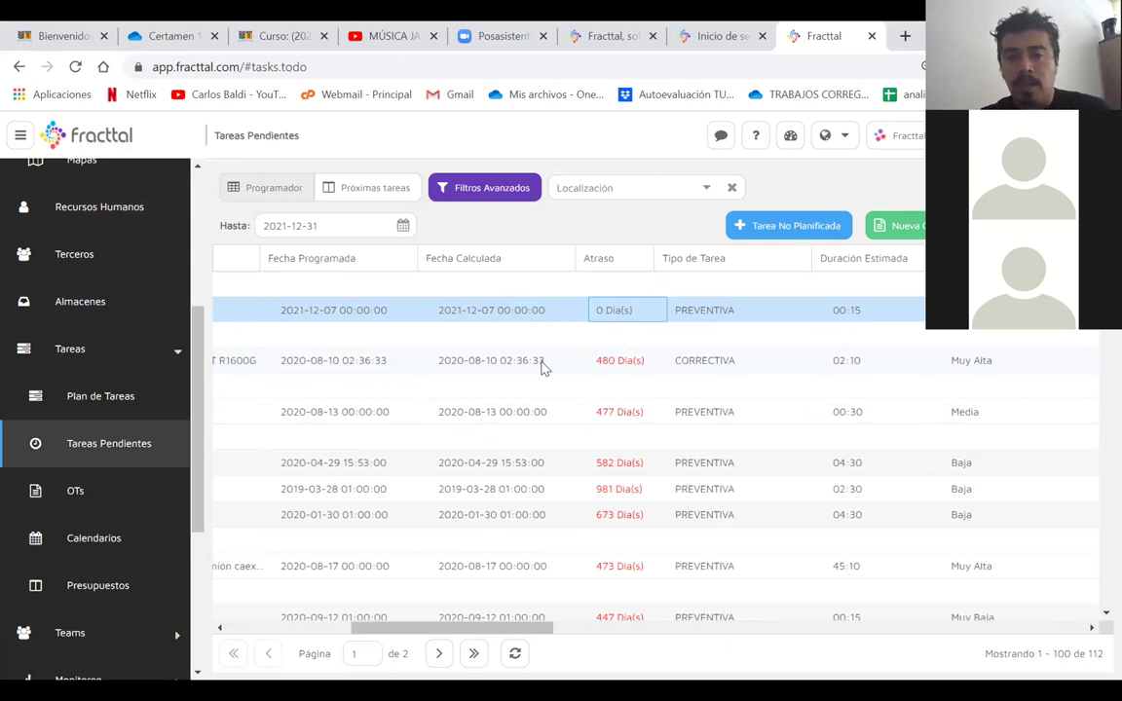
pyautogui.hscroll(-5, 543, 368)
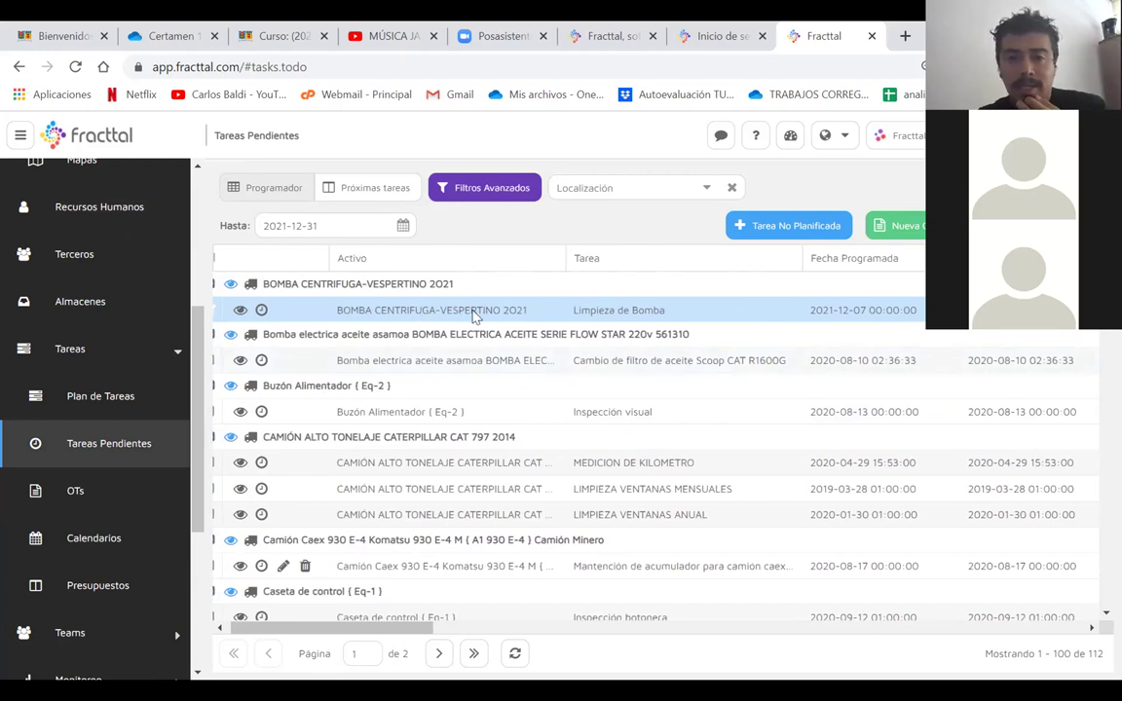
pyautogui.hscroll(3, 657, 377)
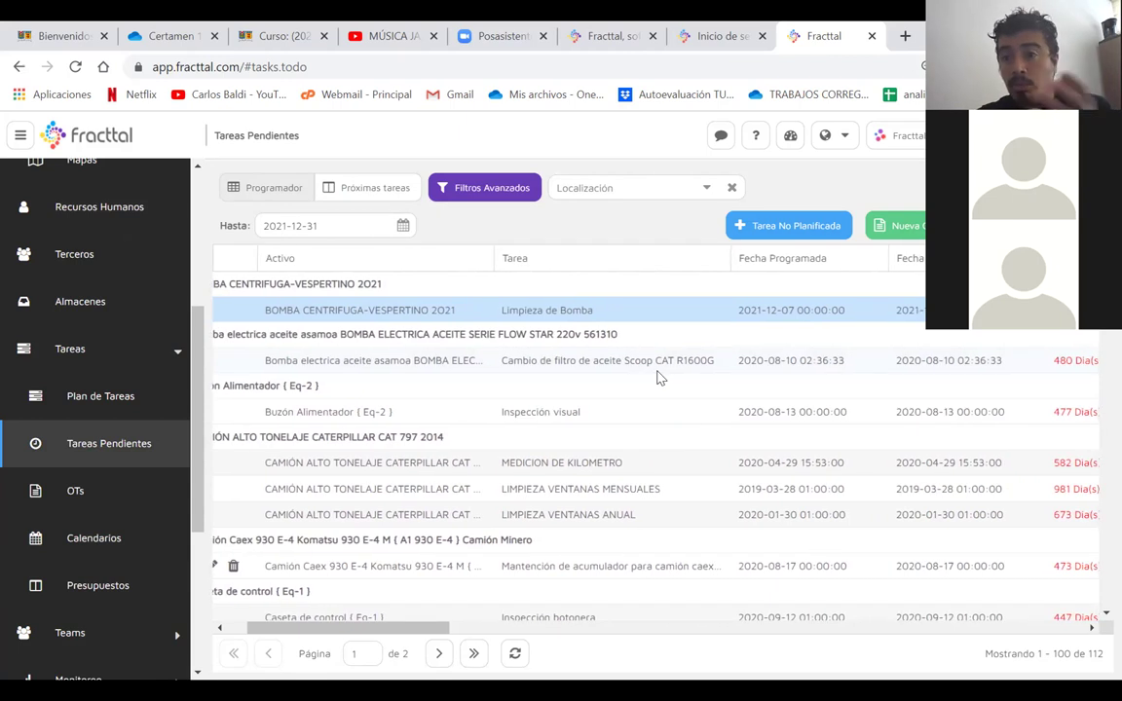
pyautogui.hscroll(9, 658, 378)
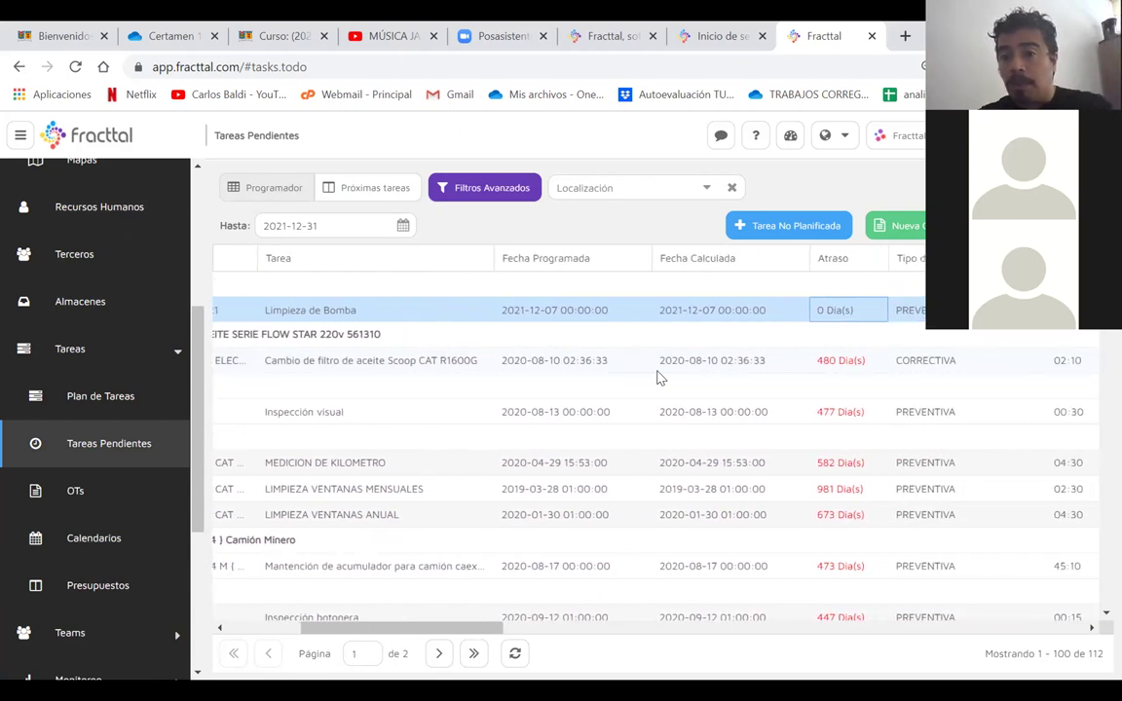
pyautogui.hscroll(9, 658, 377)
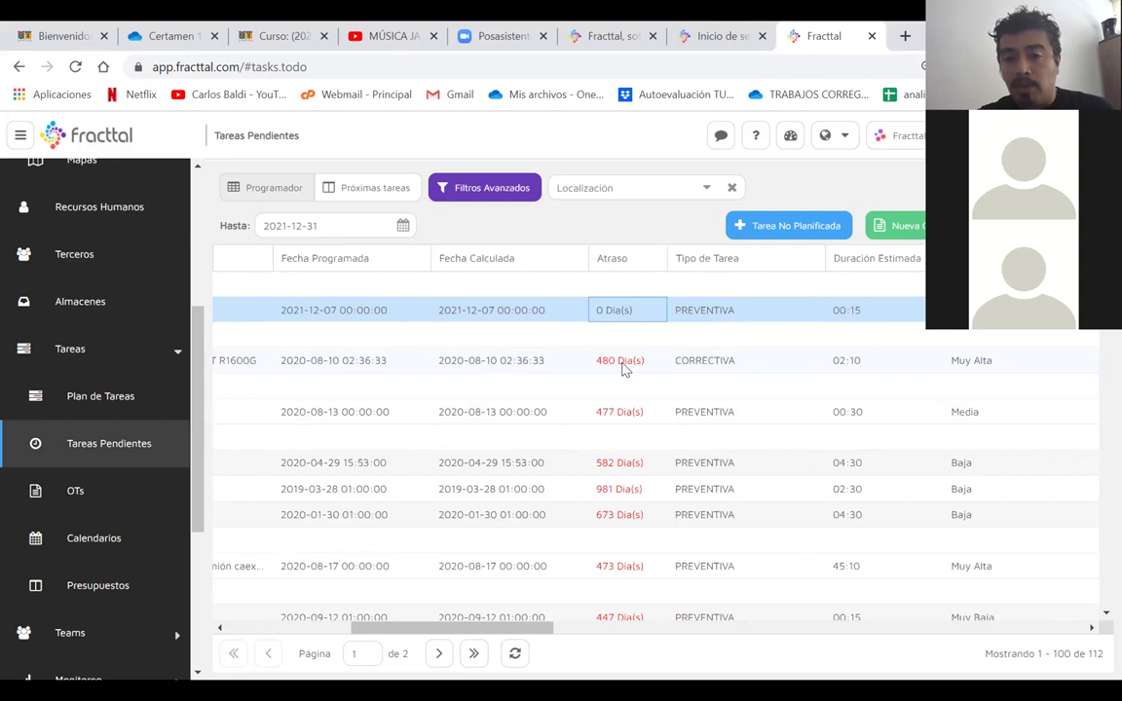
pyautogui.click(623, 368)
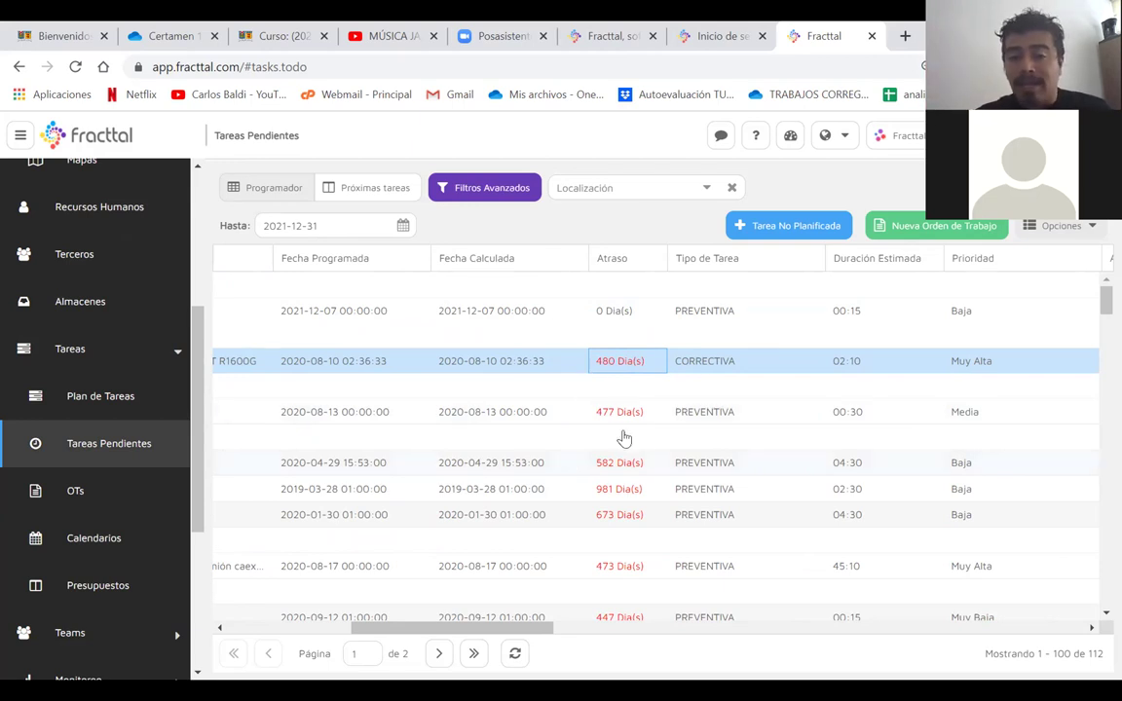
pyautogui.click(574, 489)
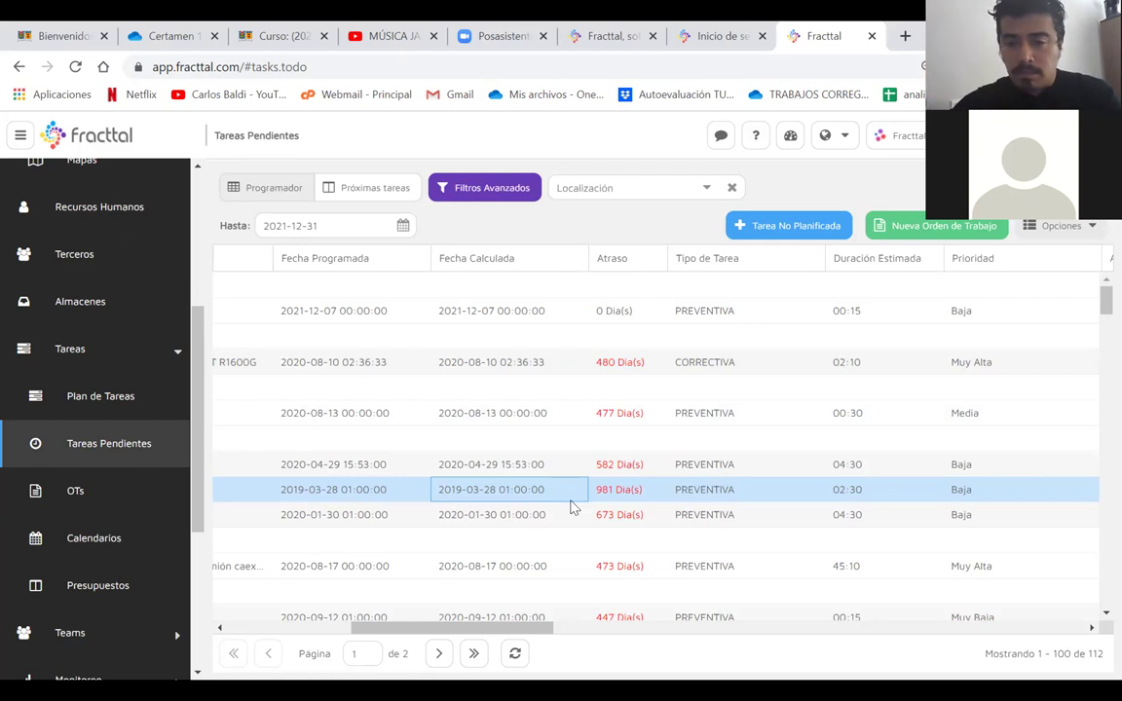
# - Review the assets and delays of the pending tasks further down the list, including the one scheduled for 2019-10-12
pyautogui.scroll(-3, 468, 393)
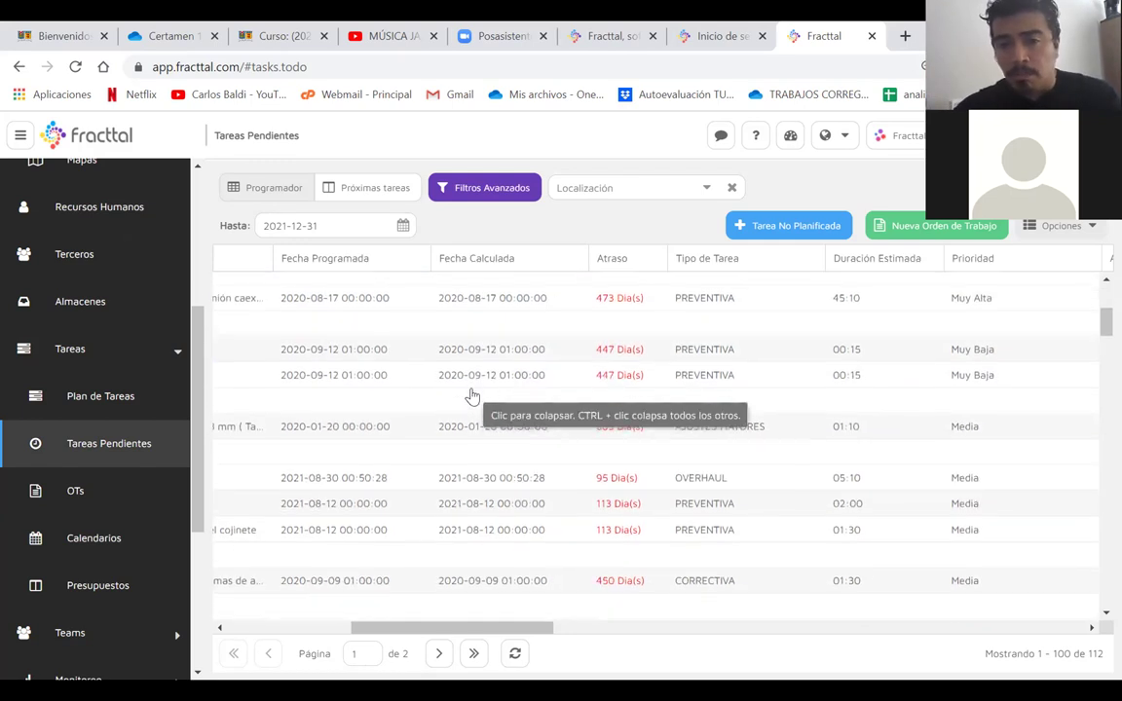
pyautogui.hscroll(-3, 471, 393)
pyautogui.scroll(-10, 472, 394)
pyautogui.hscroll(-1, 450, 380)
pyautogui.scroll(-1, 450, 379)
pyautogui.hscroll(2, 450, 380)
pyautogui.hscroll(5, 450, 380)
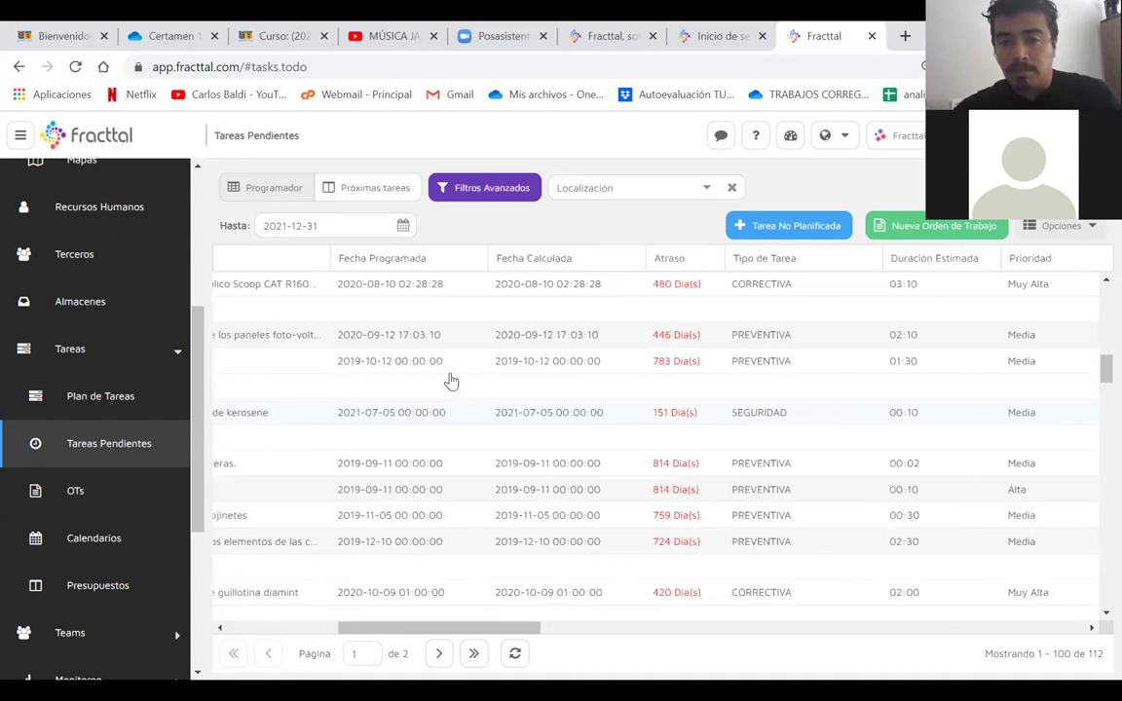
pyautogui.hscroll(-3, 450, 380)
pyautogui.click(424, 369)
pyautogui.hscroll(3, 424, 372)
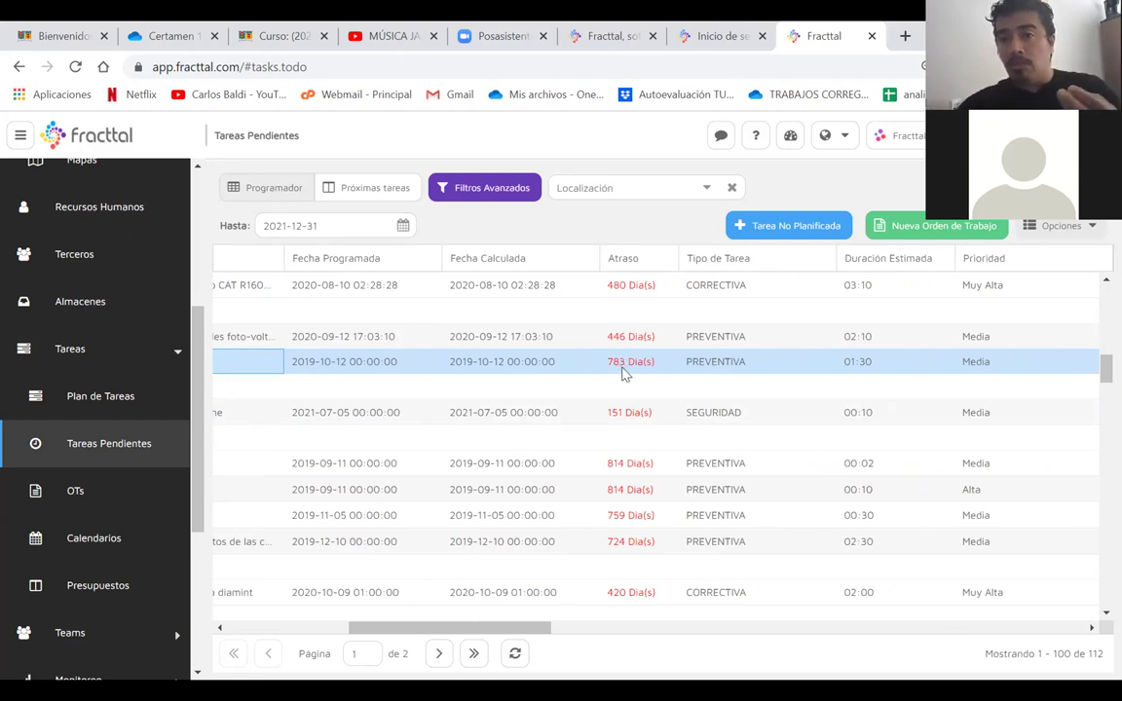
# - Open the Plan de Tareas list and look through the existing task plans
pyautogui.click(84, 394)
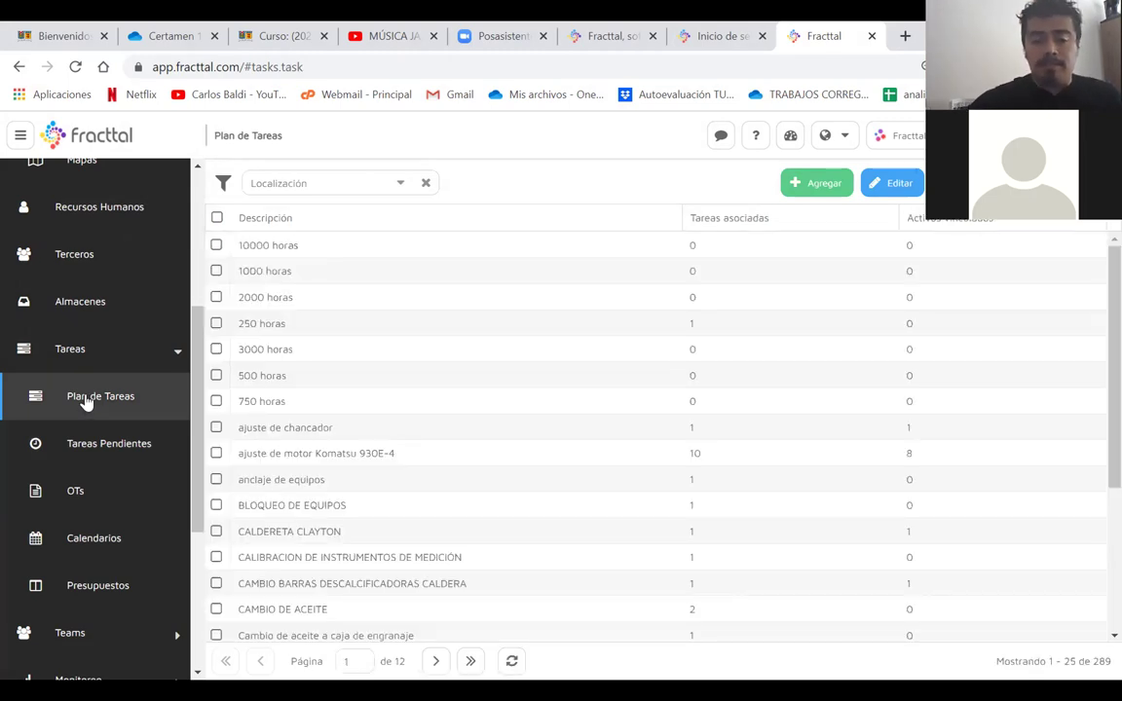
pyautogui.scroll(-3, 512, 462)
pyautogui.scroll(3, 516, 465)
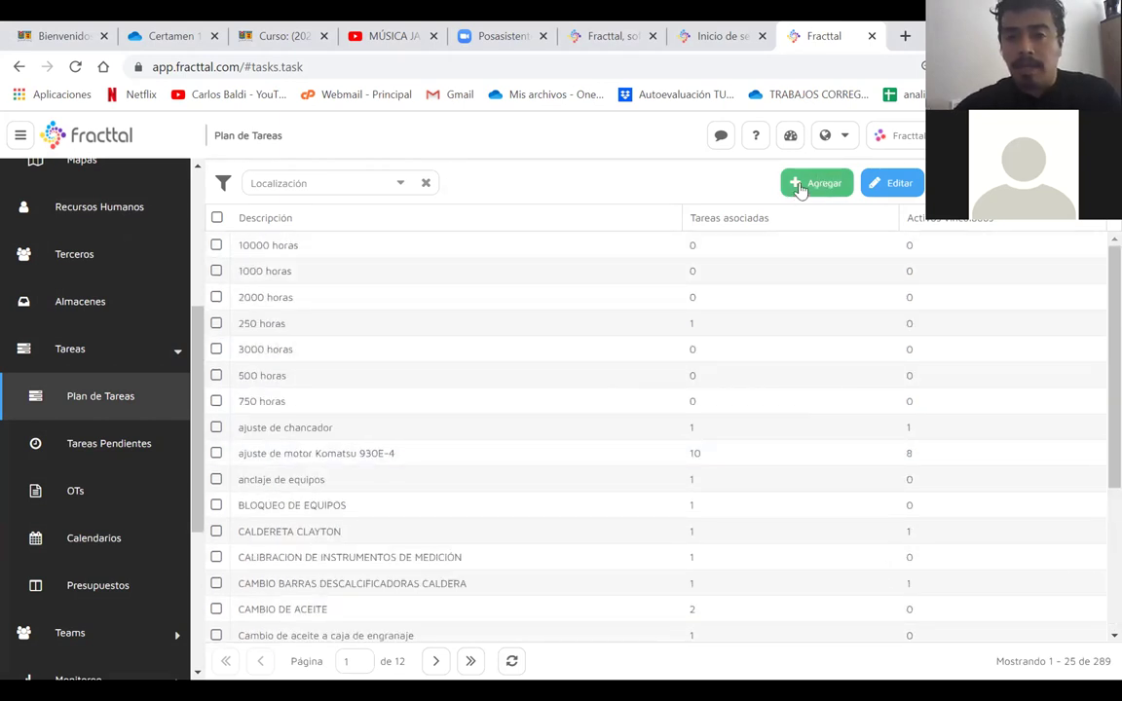
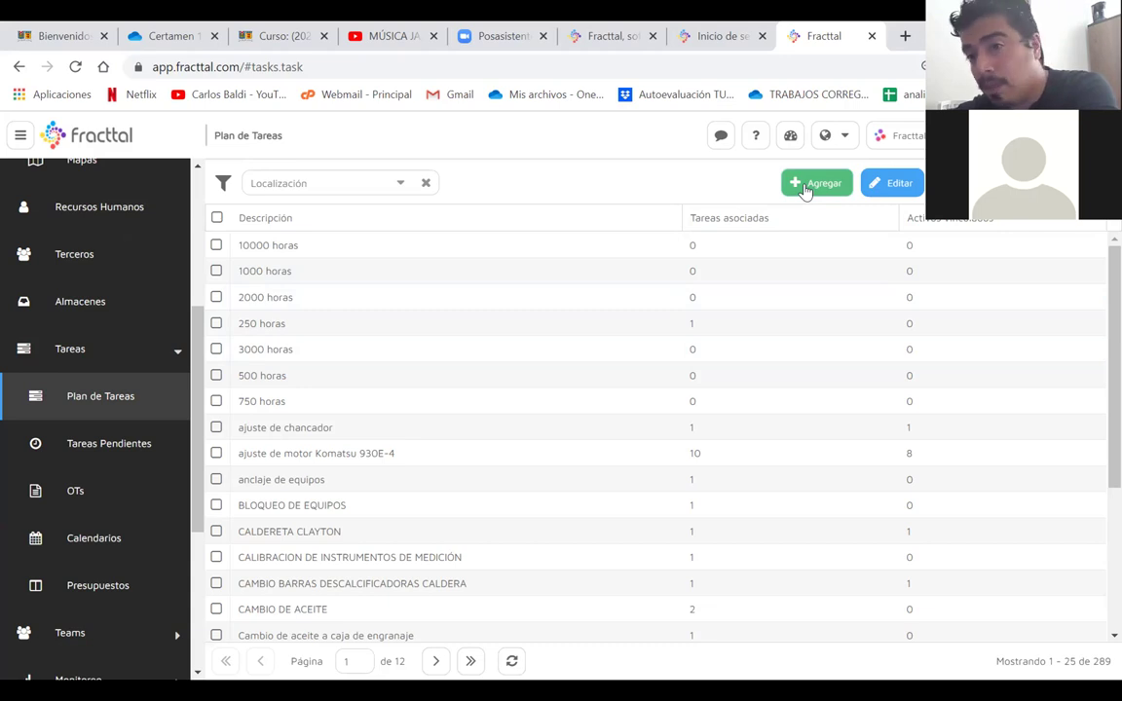
# - Add a task plan described as "PLAN DE MANTENIMIENTO TORNO UNIVERSAL" and save it
pyautogui.click(804, 187)
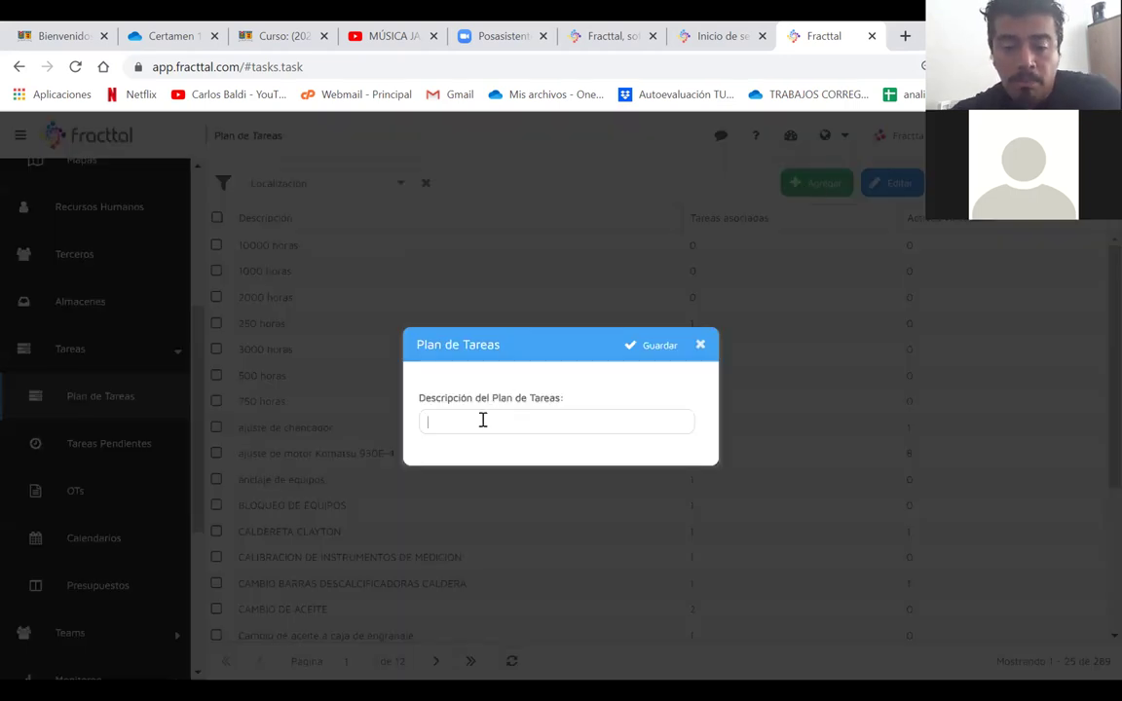
pyautogui.write('PLAN')
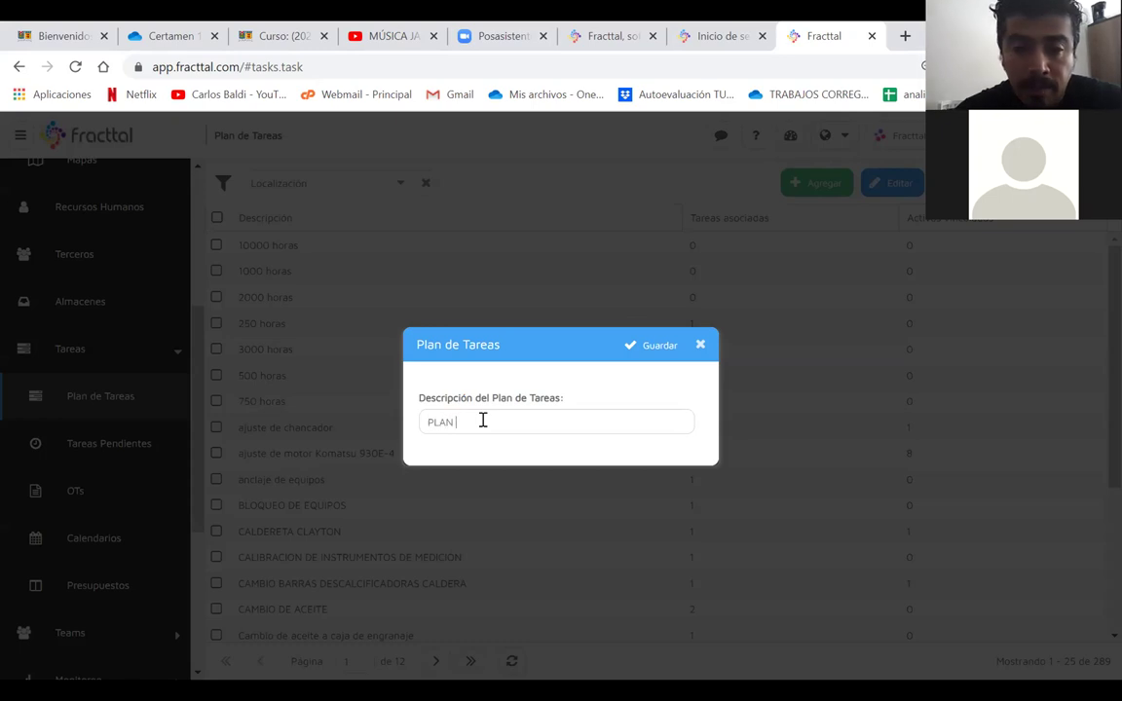
pyautogui.write(' DE MANTENI')
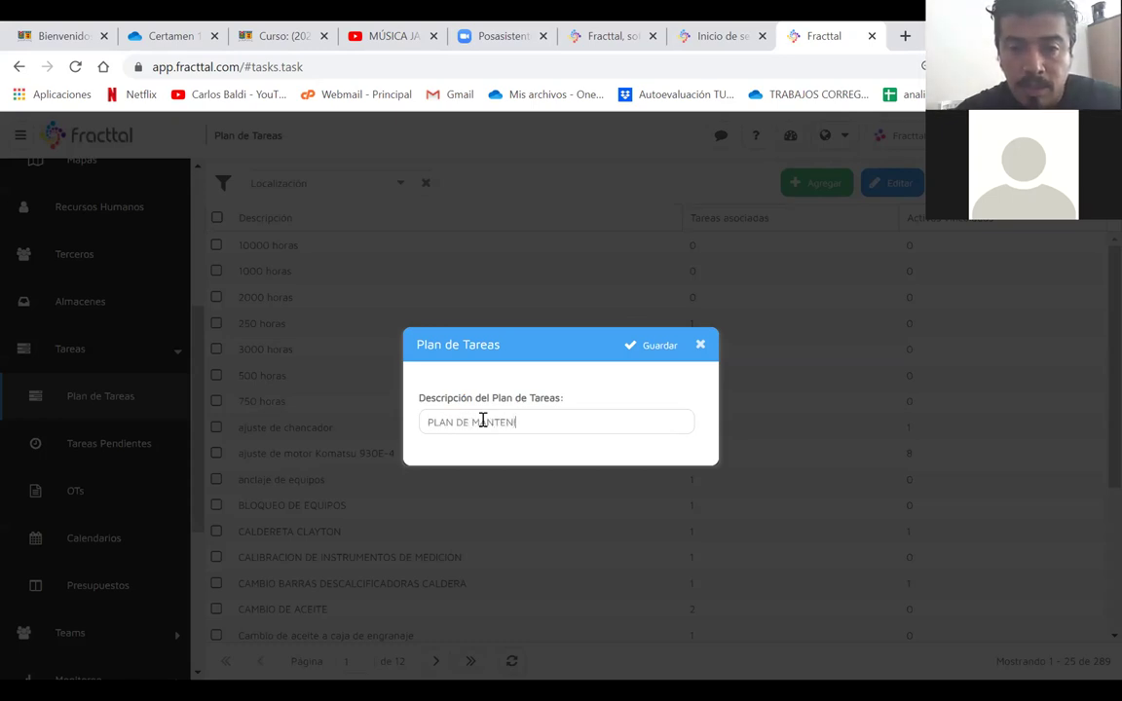
pyautogui.write('MIENTO TORNO UNIVERSAL')
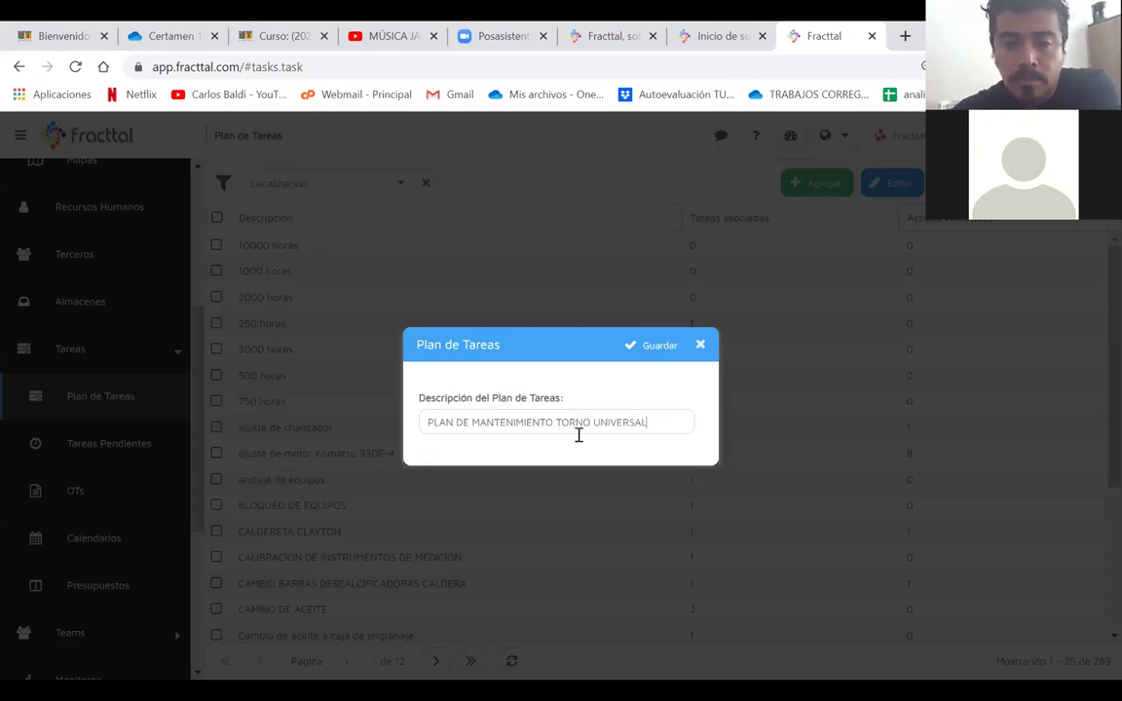
pyautogui.moveTo(648, 422); pyautogui.dragTo(409, 384)
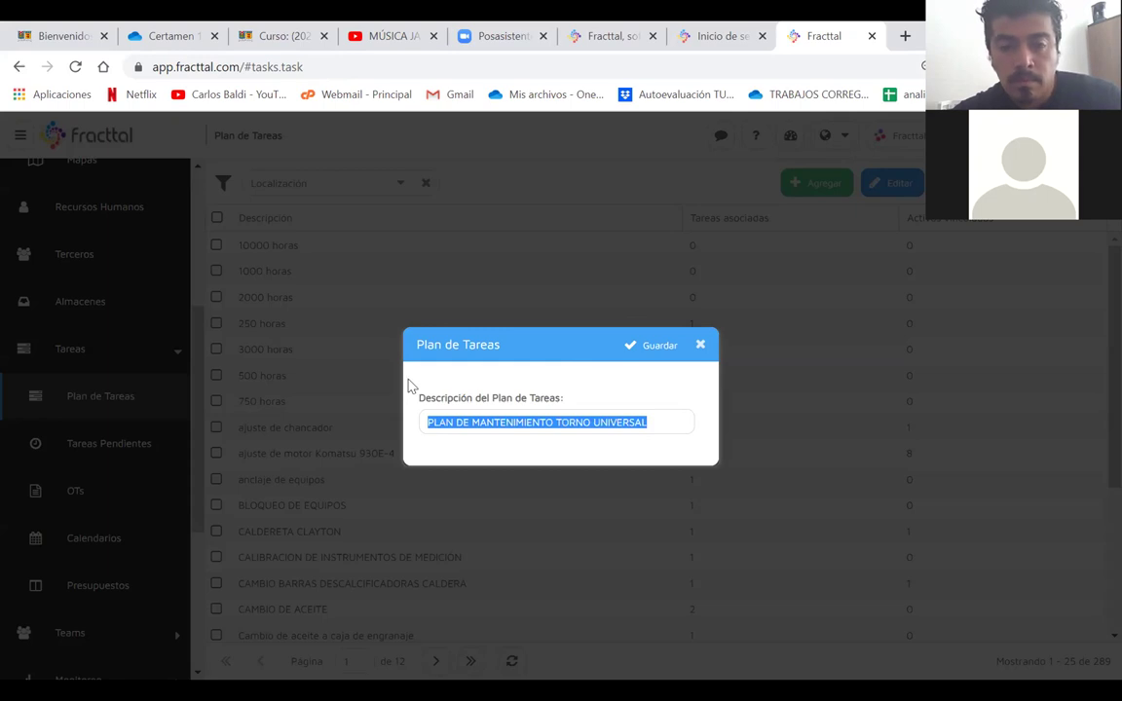
pyautogui.click(656, 348)
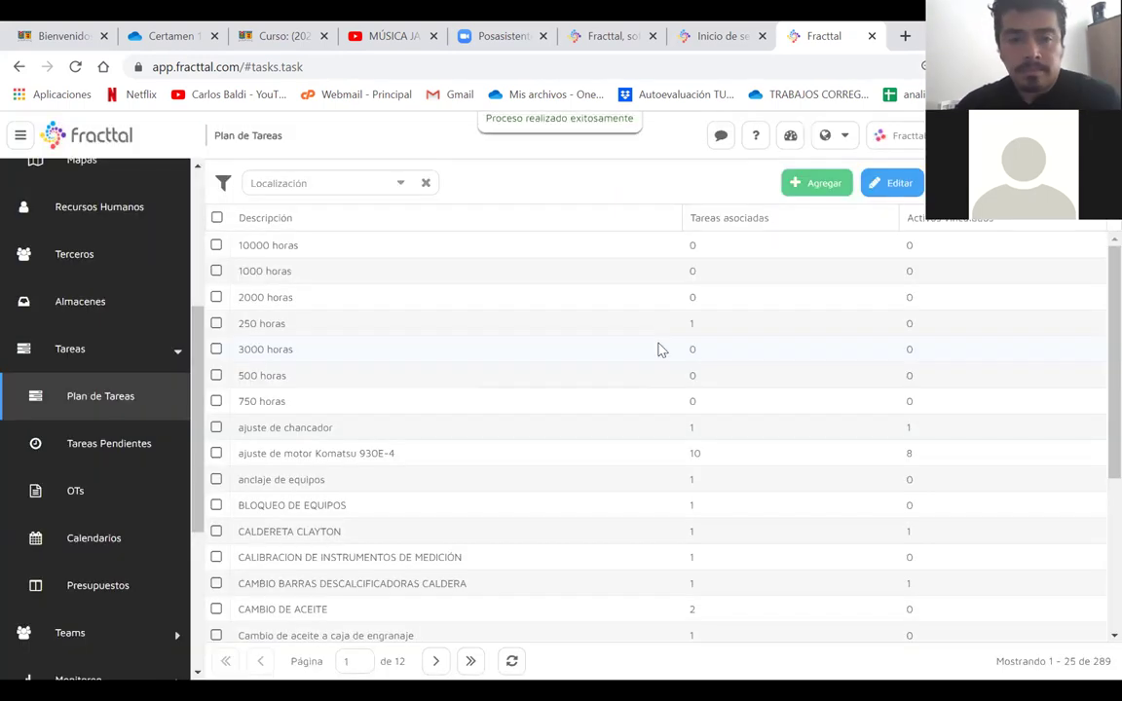
# - Locate and select PLAN DE MANTENIMIENTO TORNO UNIVERSAL in the task plan list
pyautogui.scroll(-3, 575, 401)
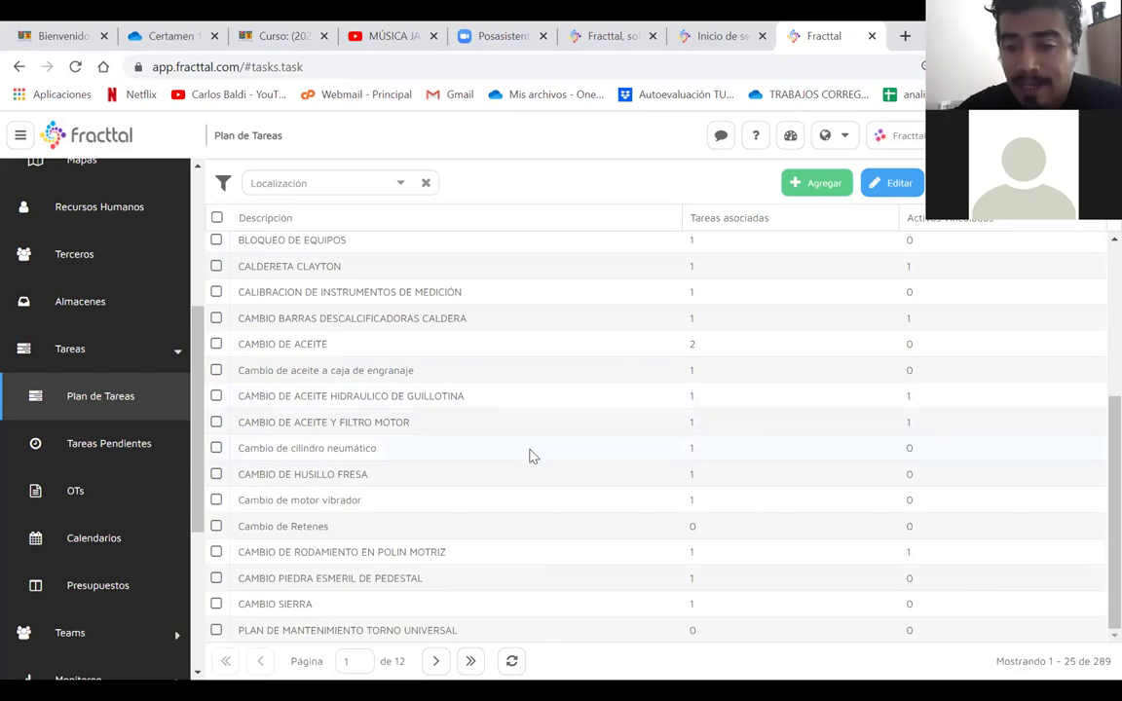
pyautogui.scroll(3, 702, 354)
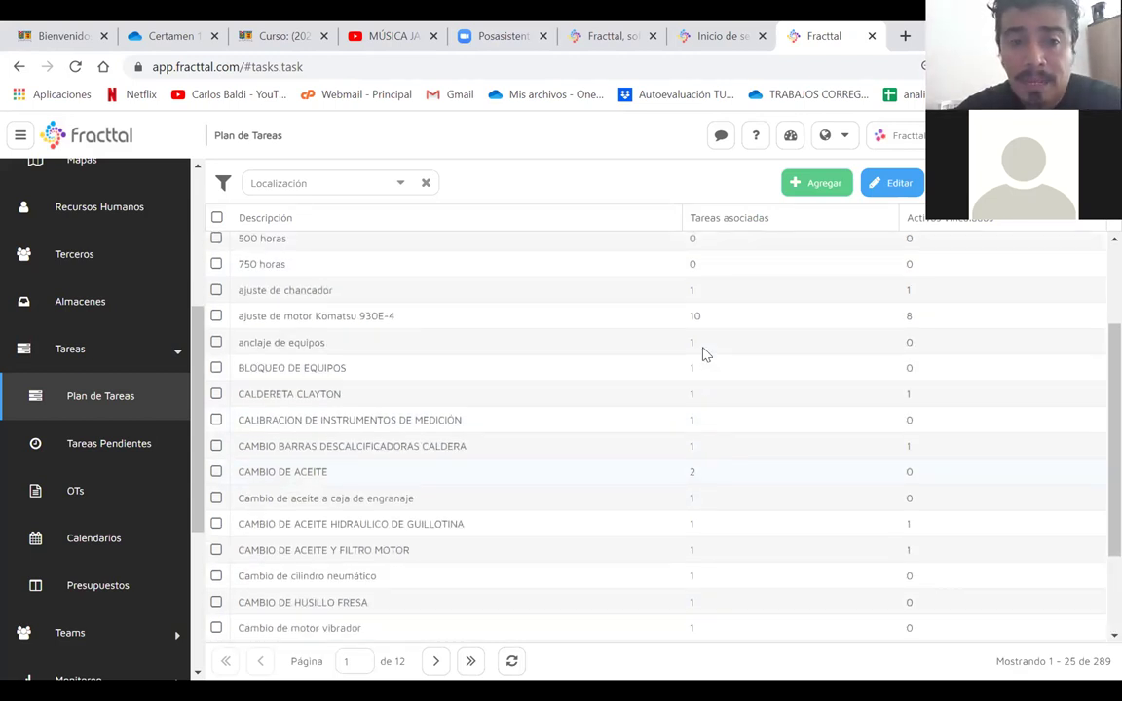
pyautogui.scroll(2, 707, 354)
pyautogui.scroll(-5, 706, 354)
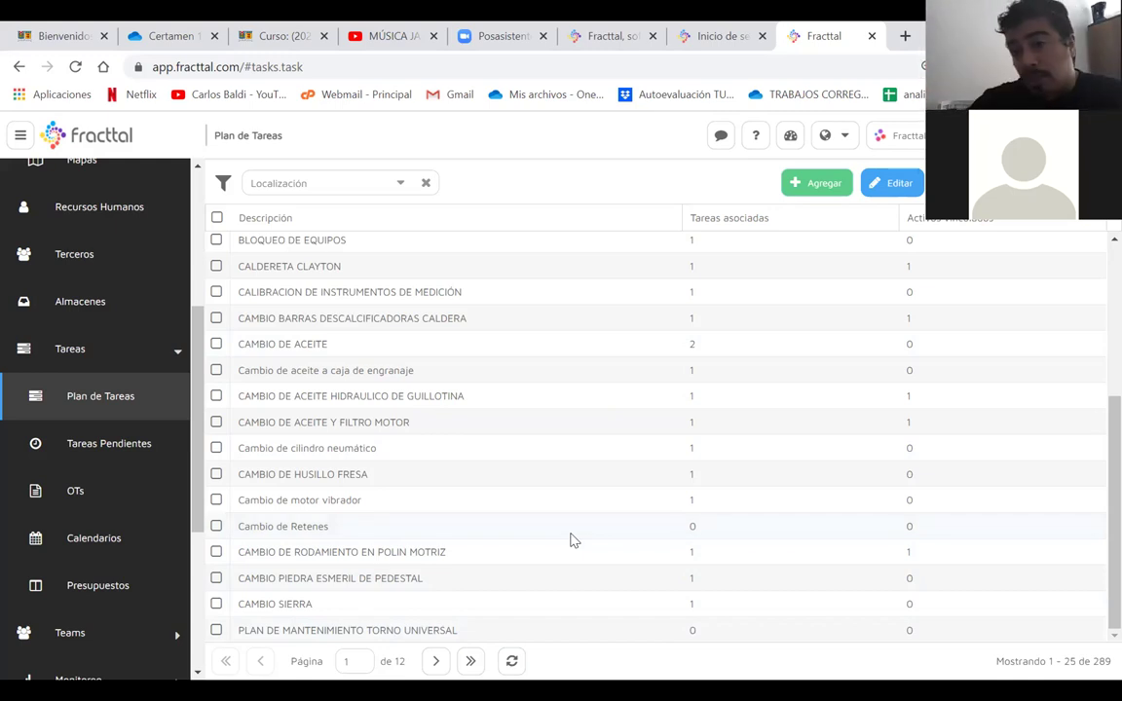
pyautogui.click(351, 630)
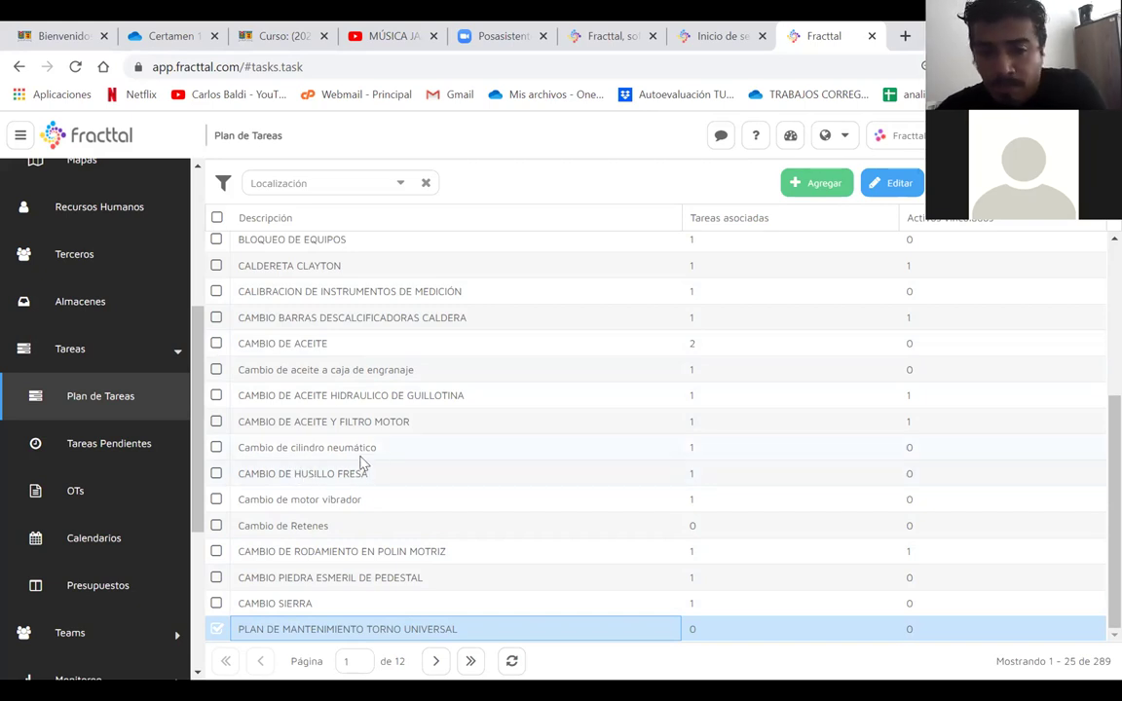
# - Delete the CAMBIO DE HUSILLO FRESA and Cambio de motor vibrador task plans, leaving the lathe maintenance plan out of the selection
pyautogui.click(217, 473)
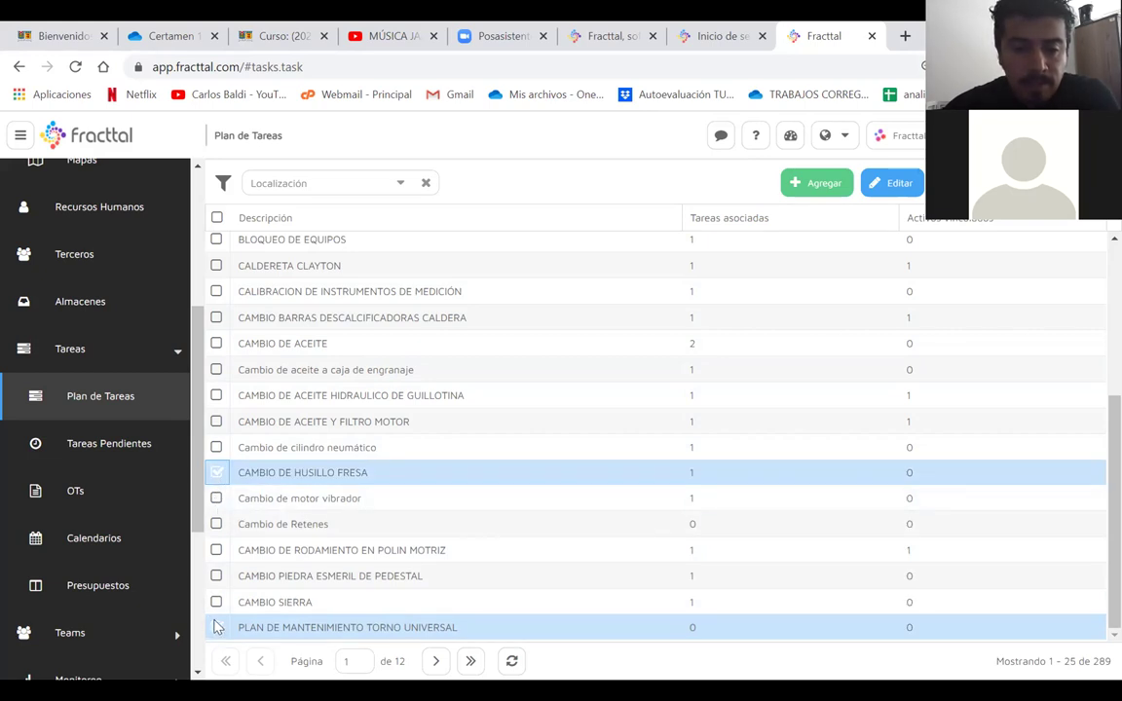
pyautogui.click(216, 627)
pyautogui.click(217, 498)
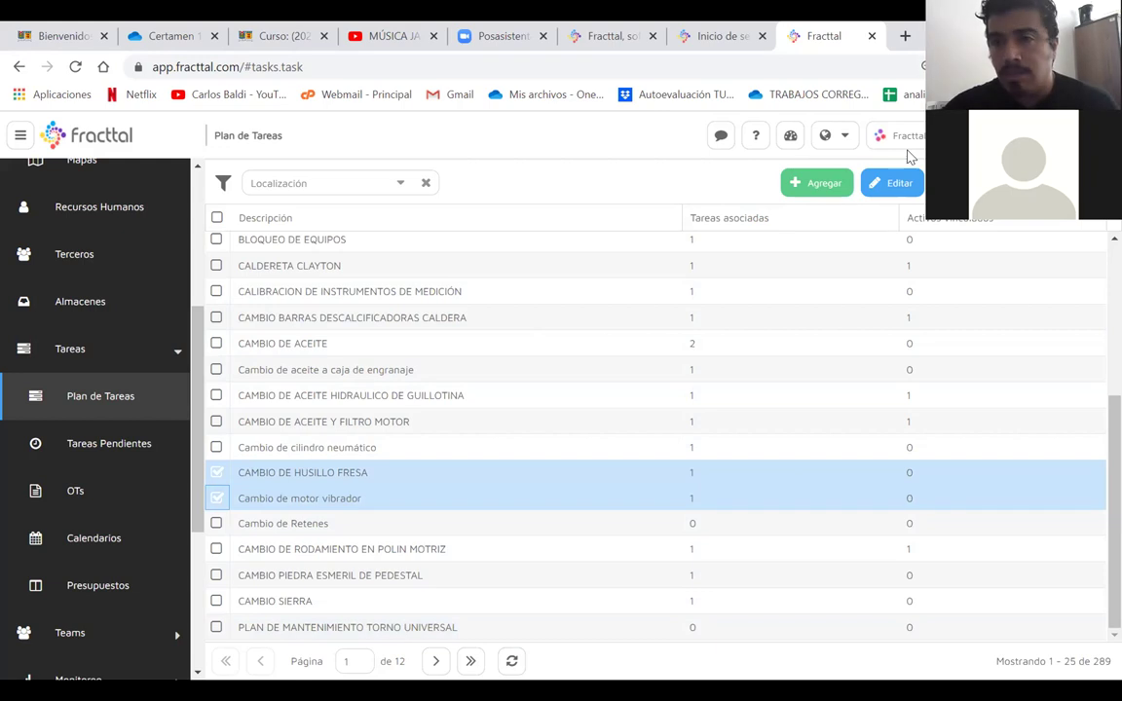
pyautogui.click(950, 184)
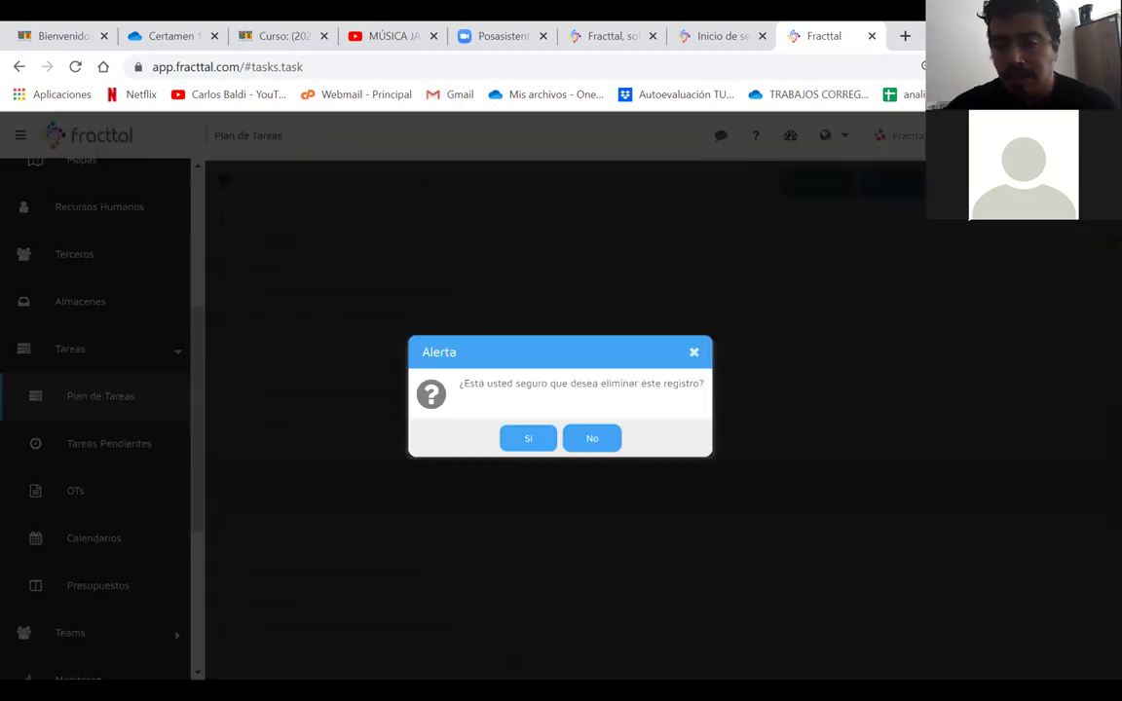
pyautogui.click(528, 440)
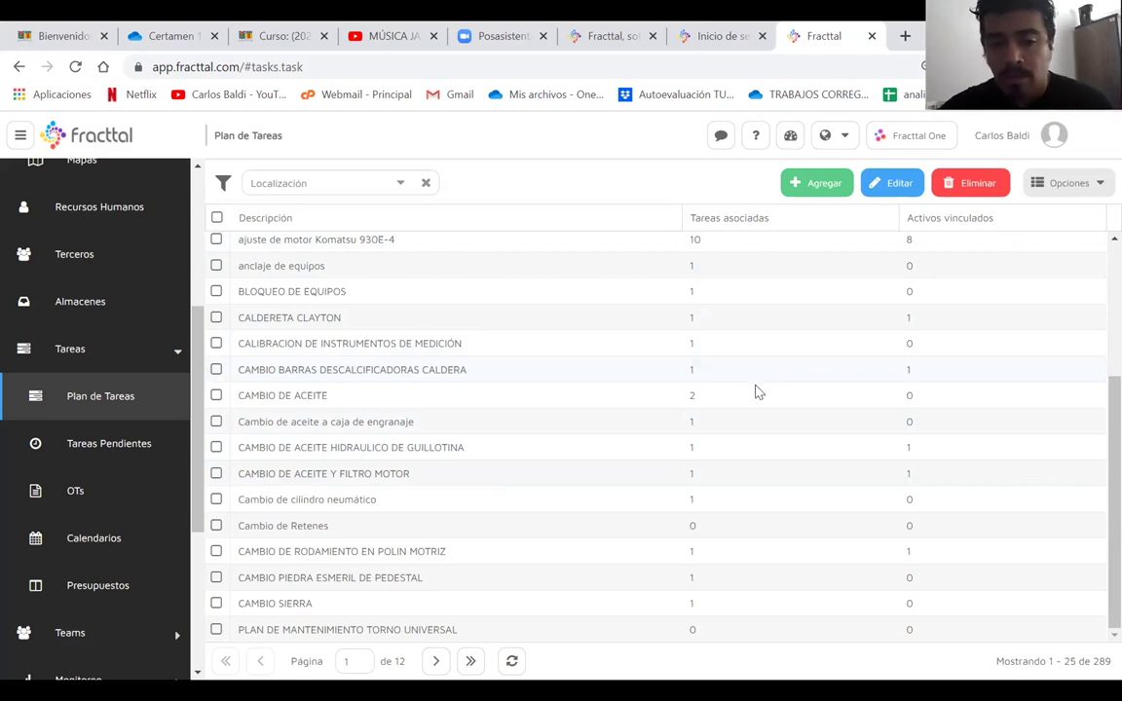
# - Open PLAN DE MANTENIMIENTO TORNO UNIVERSAL for editing and open a new task form in its Tareas section
pyautogui.click(428, 630)
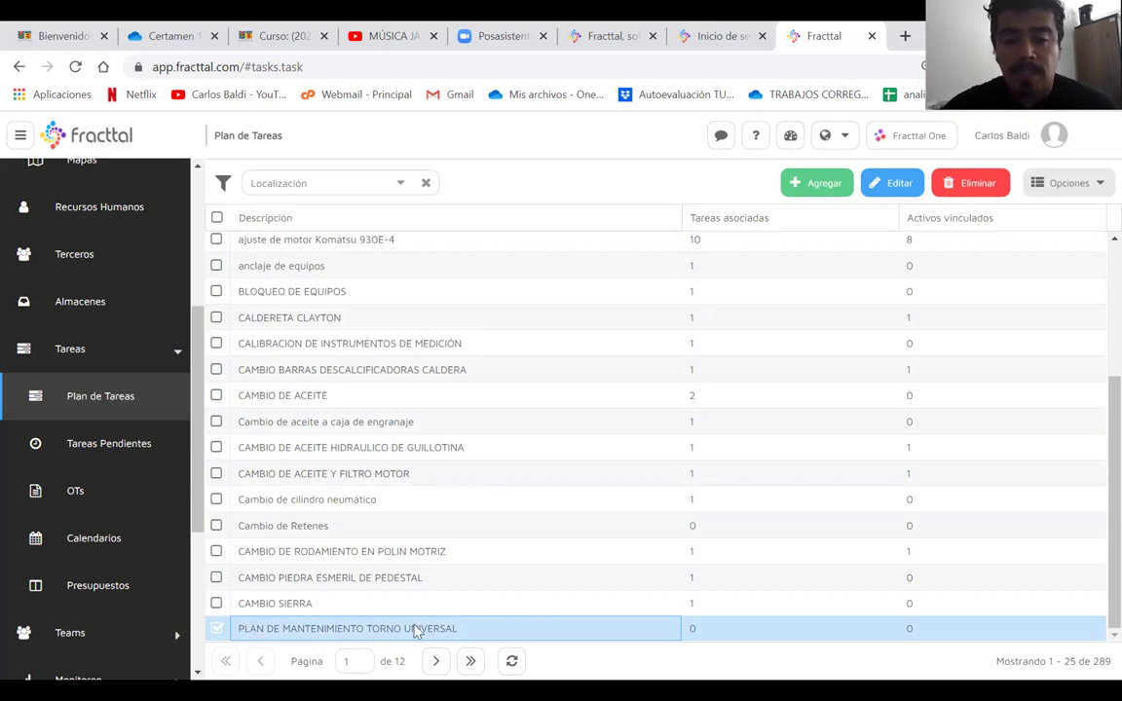
pyautogui.doubleClick(477, 633)
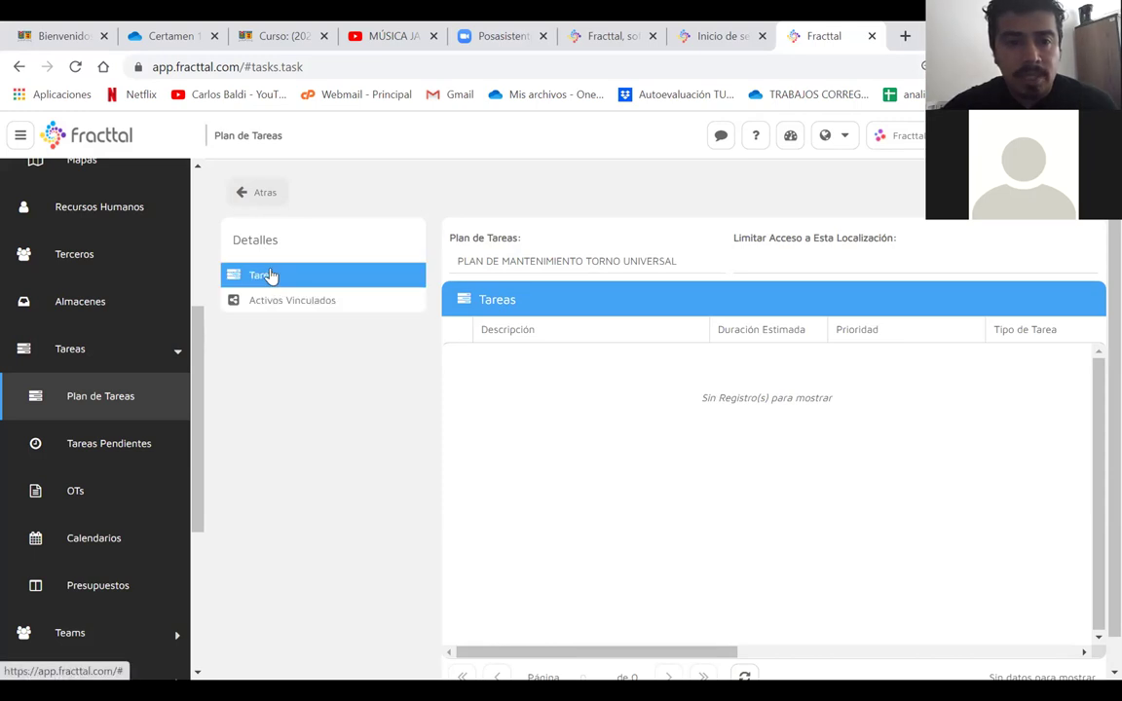
pyautogui.click(304, 276)
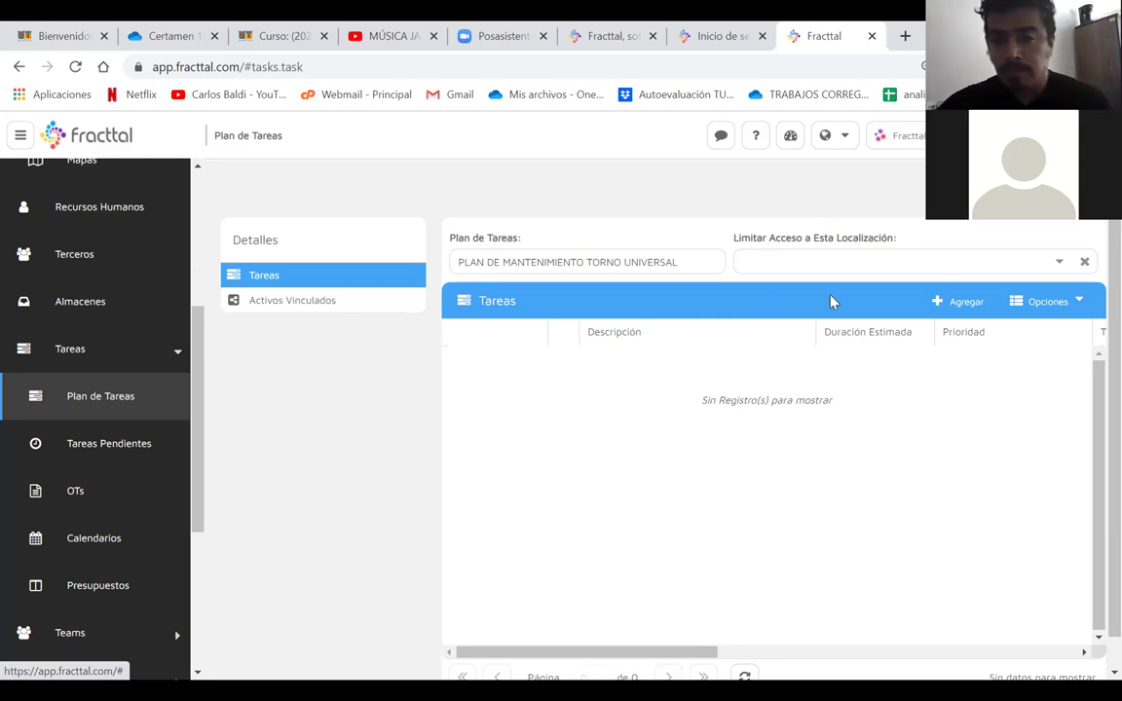
pyautogui.click(959, 308)
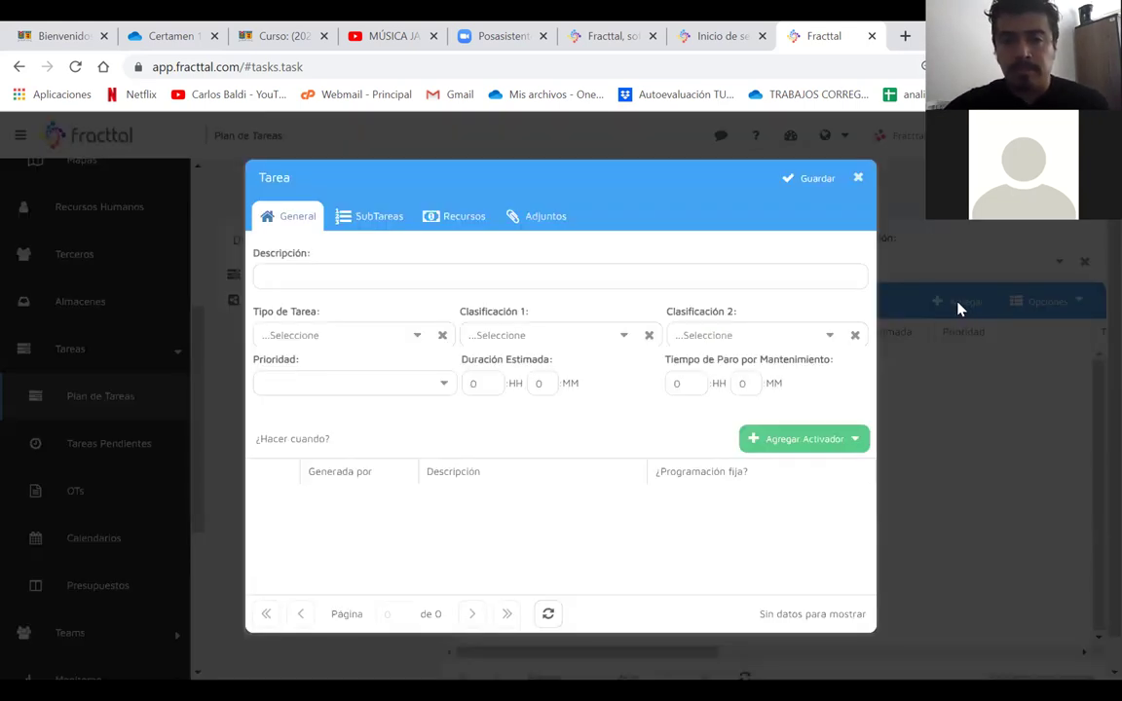
pyautogui.moveTo(512, 182); pyautogui.dragTo(557, 184)
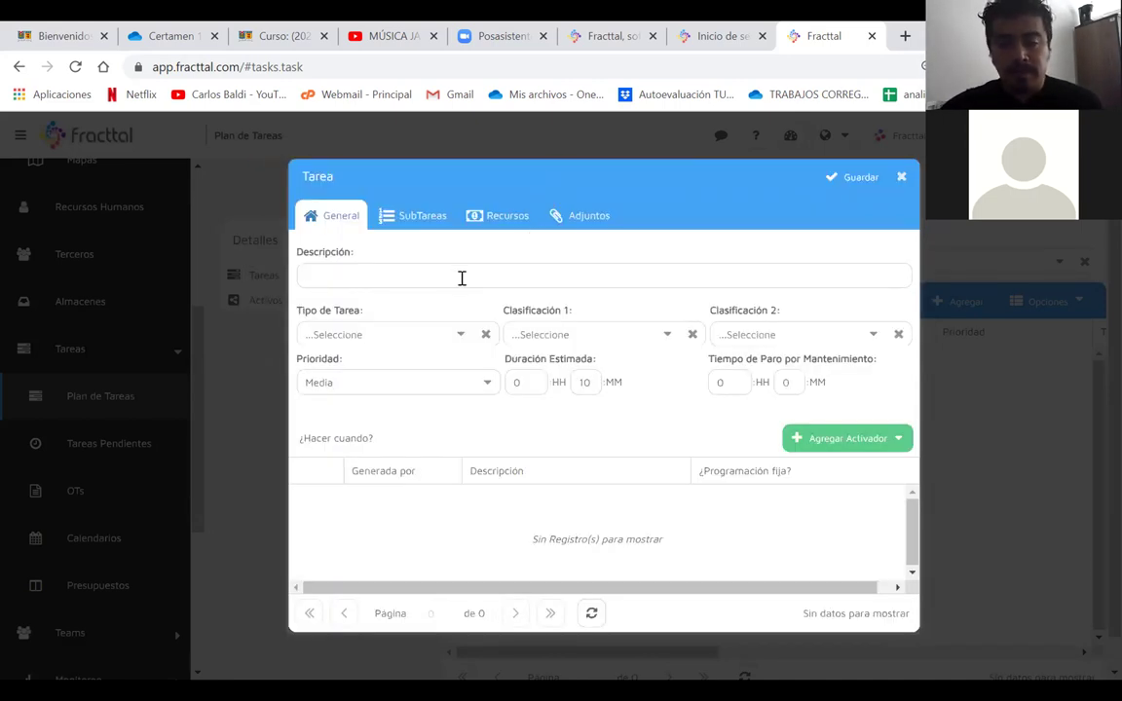
# - Describe the new task as "LIMPIEZA TORNO" and set its task type to PREVENTIVO
pyautogui.write('IMPIEZA TORNO')
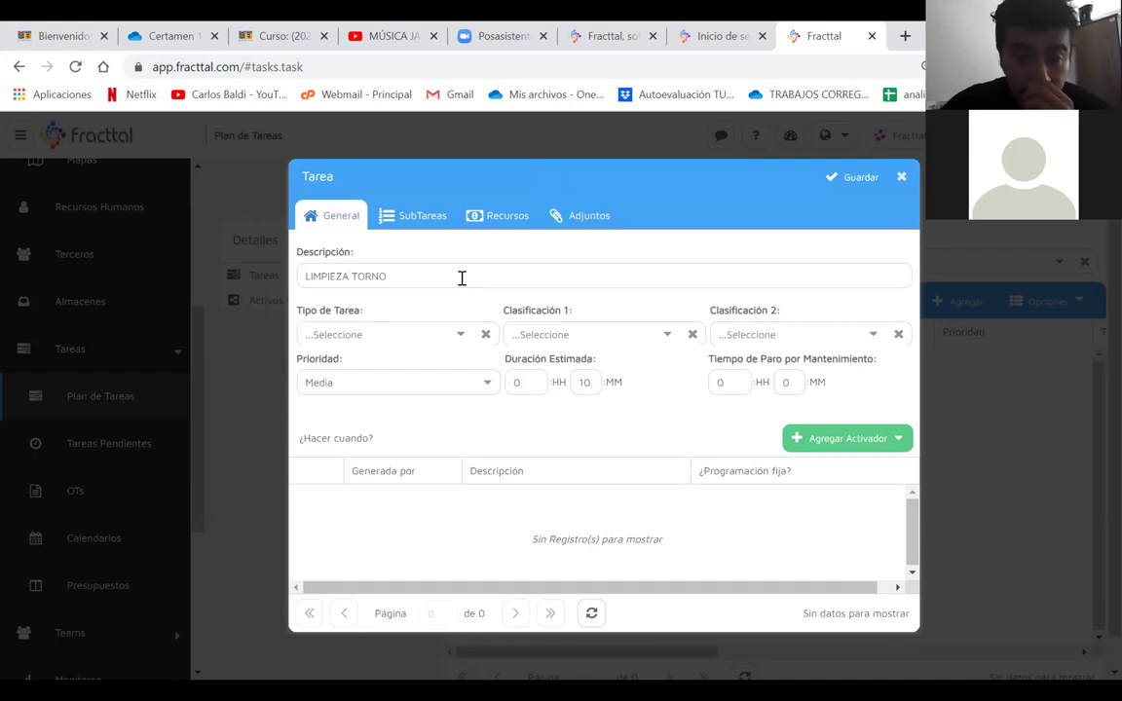
pyautogui.click(460, 335)
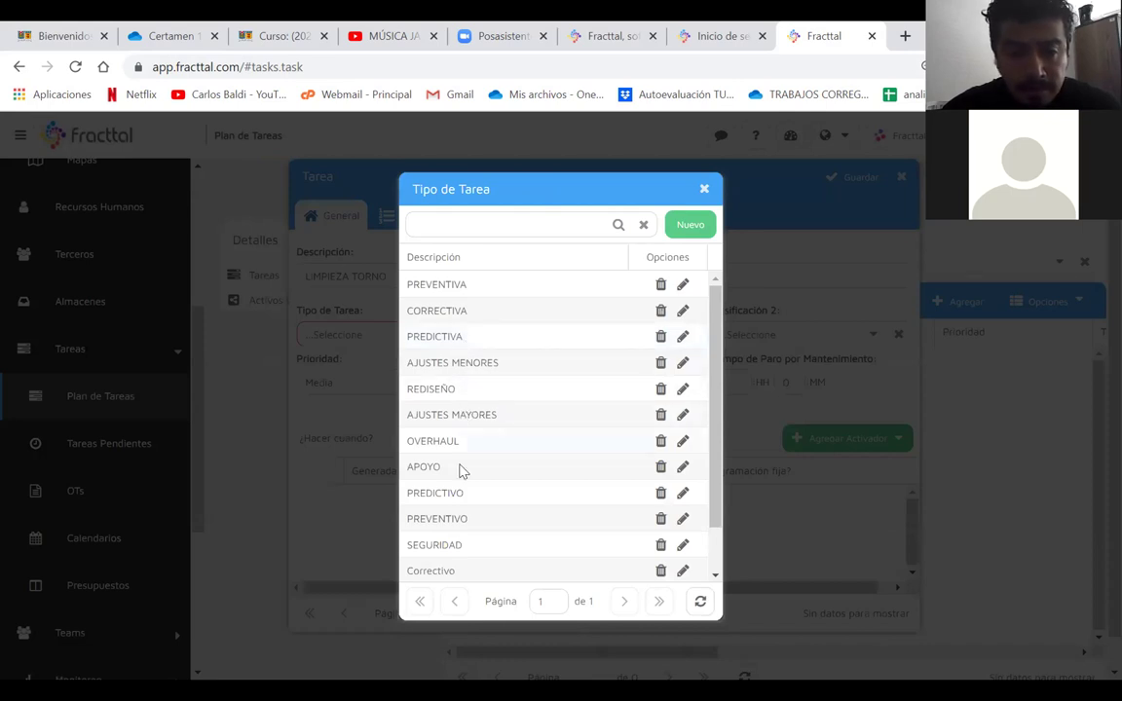
pyautogui.click(474, 524)
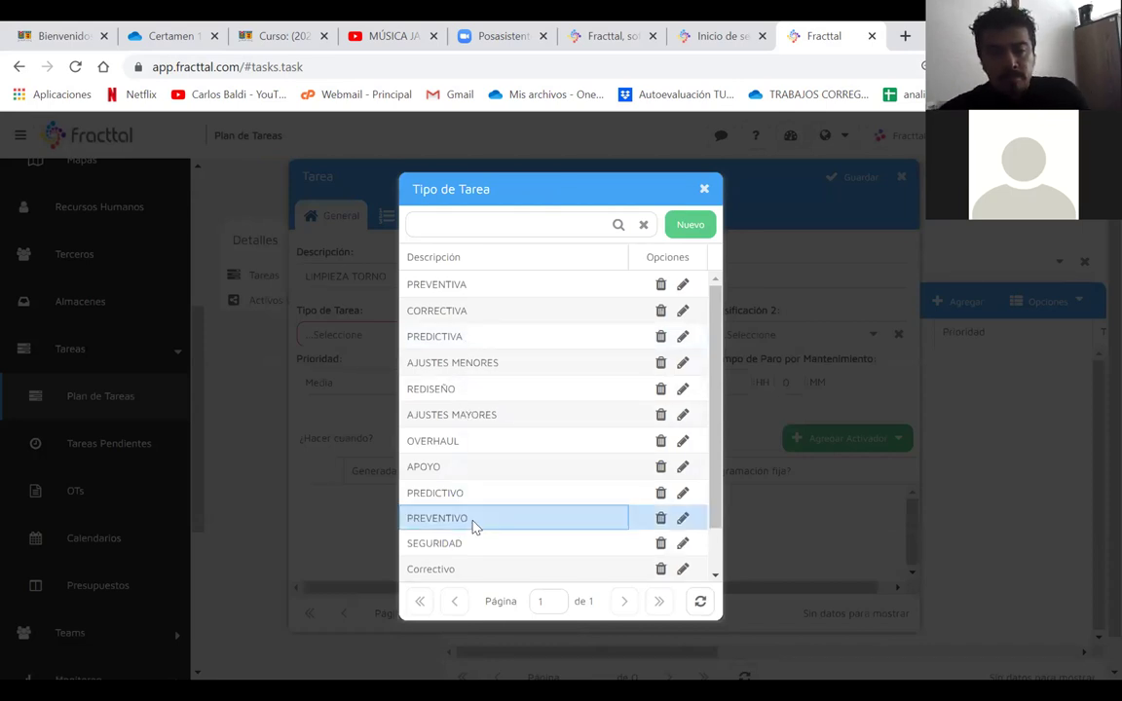
pyautogui.doubleClick(562, 530)
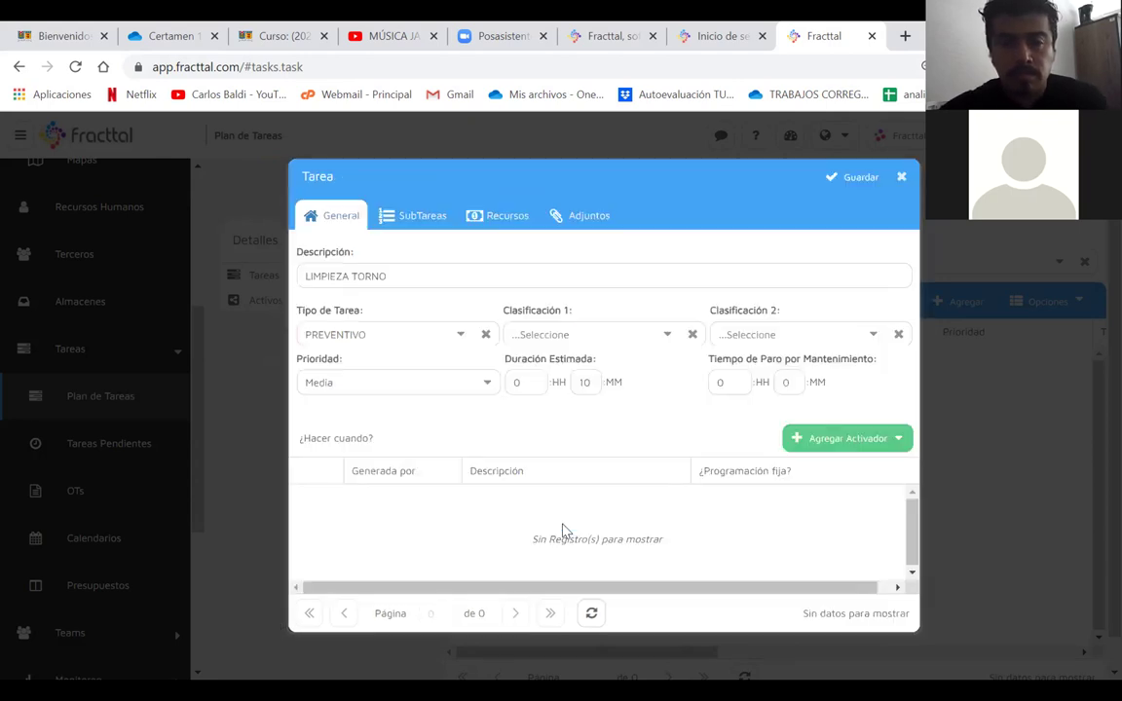
# - Classify the task as NIVEL 1 in Clasificación 1 and EQUIPO MECÁNICO in Clasificación 2
pyautogui.click(666, 337)
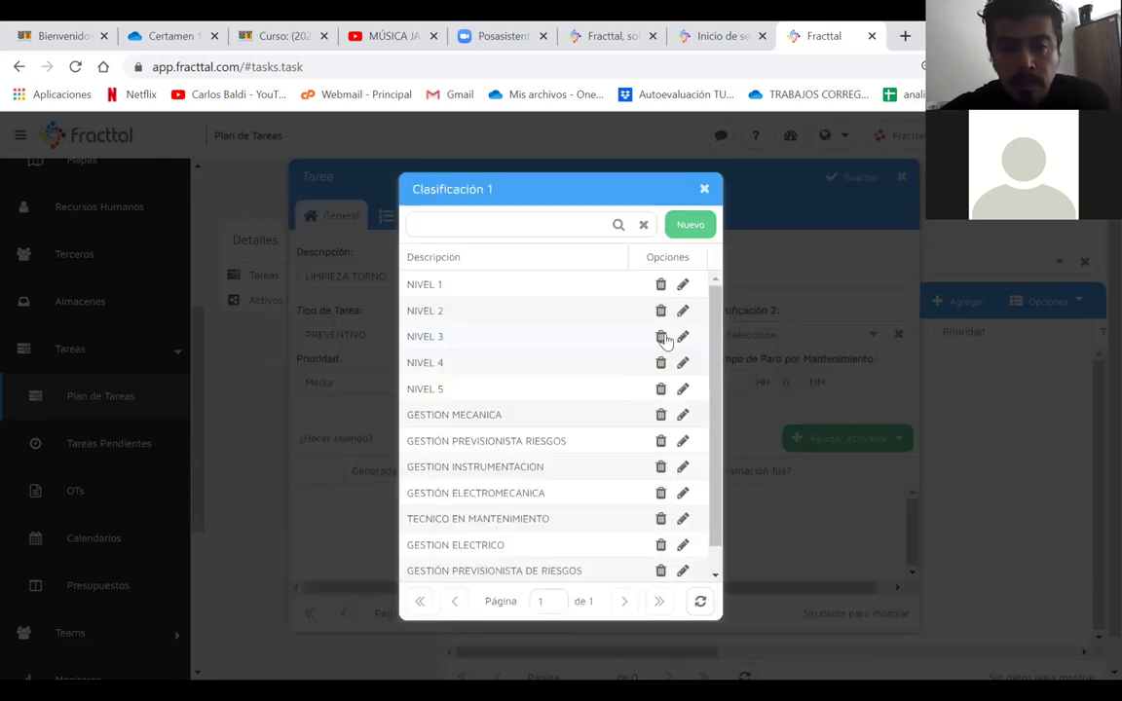
pyautogui.doubleClick(447, 287)
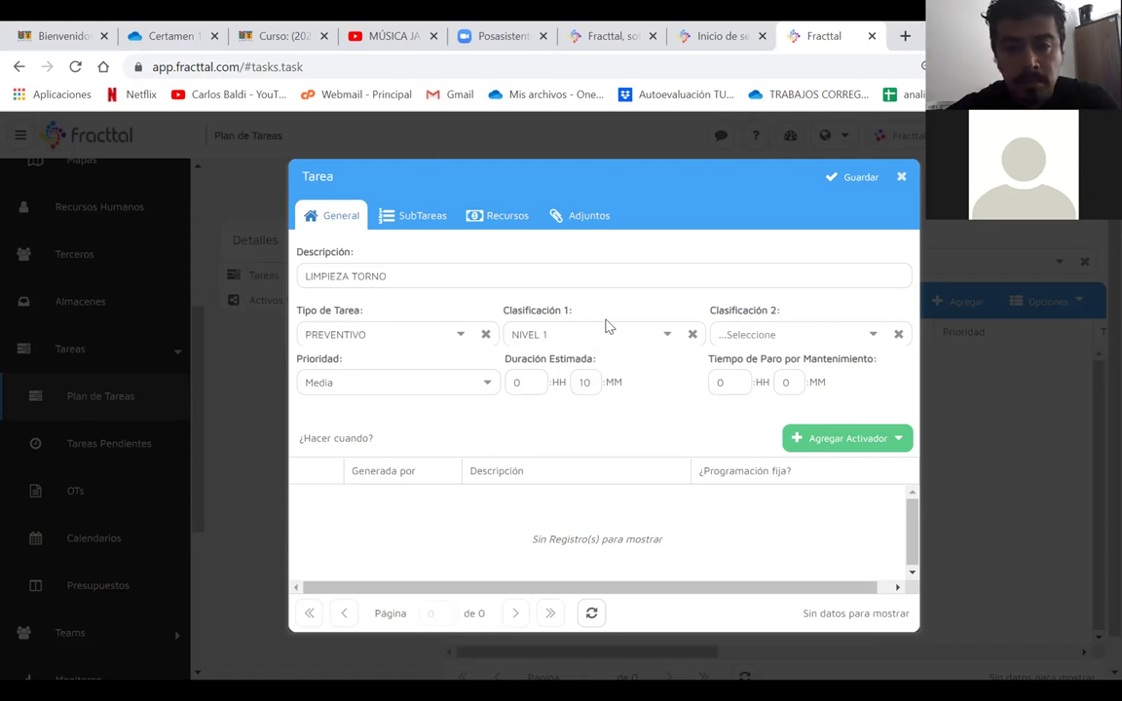
pyautogui.click(870, 334)
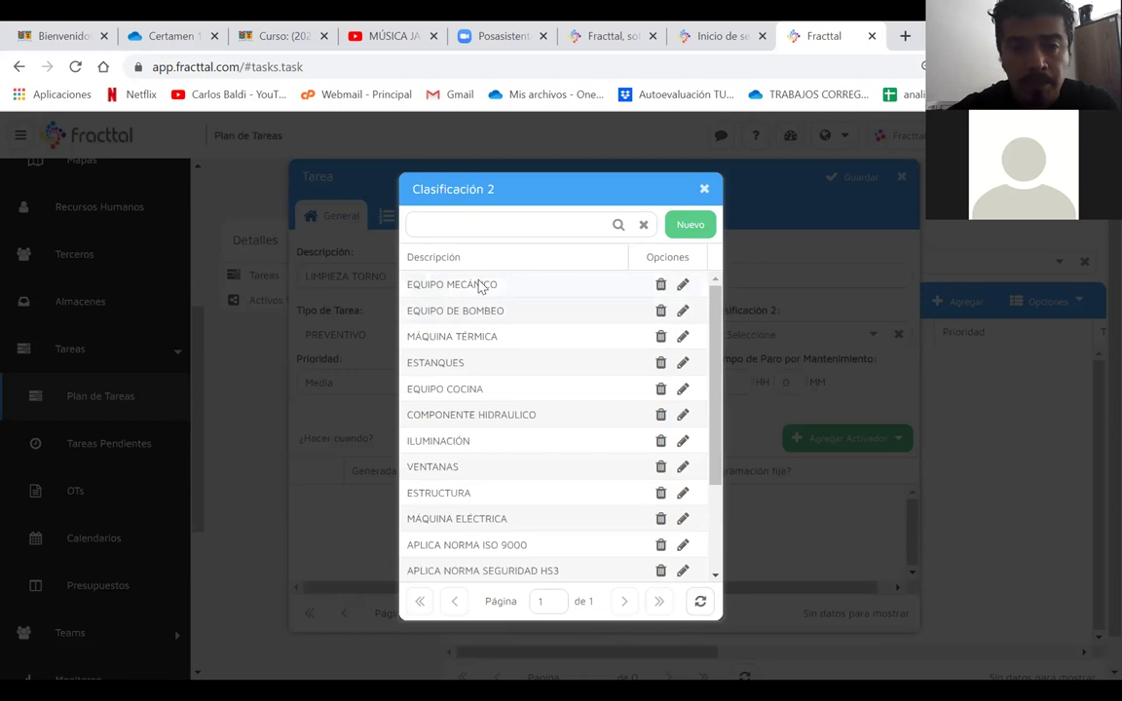
pyautogui.click(478, 285)
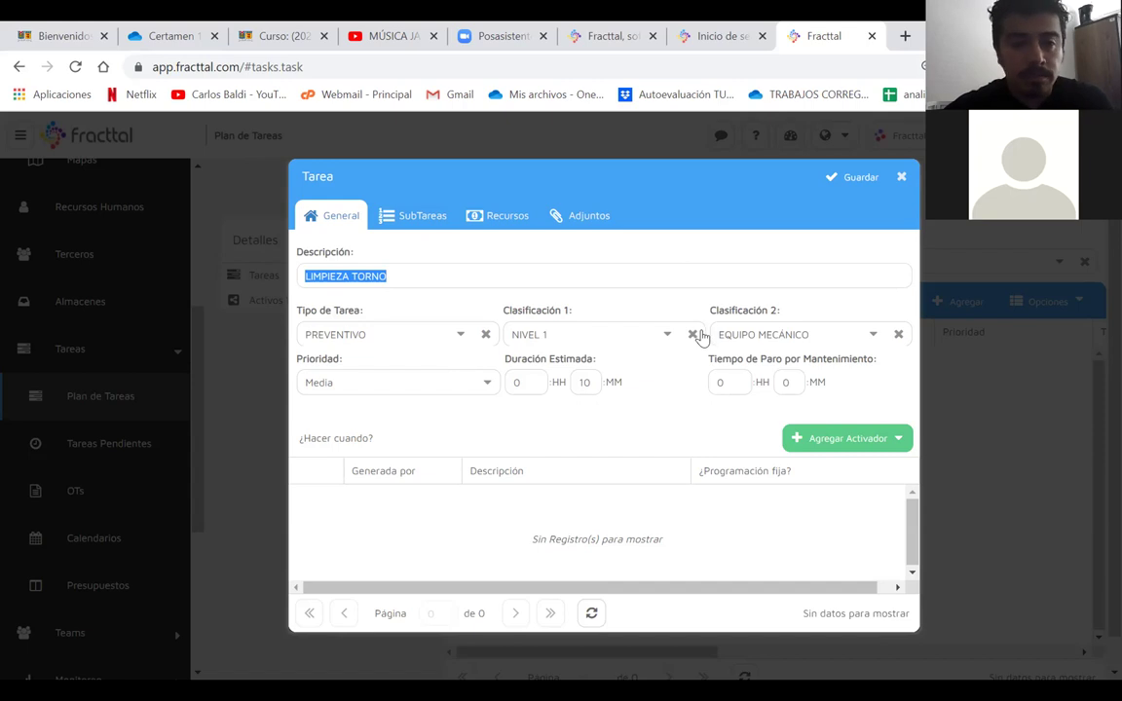
# - Set the task's priority to Muy Baja and both its estimated duration and maintenance downtime to 20 minutes
pyautogui.click(487, 386)
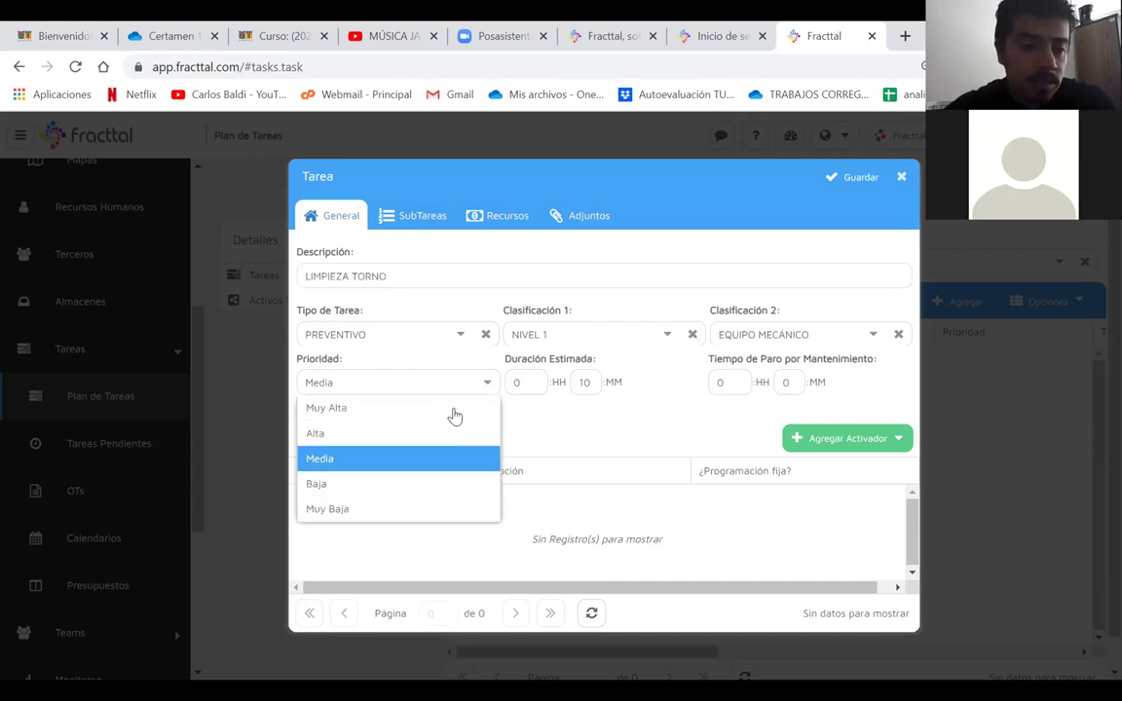
pyautogui.click(340, 512)
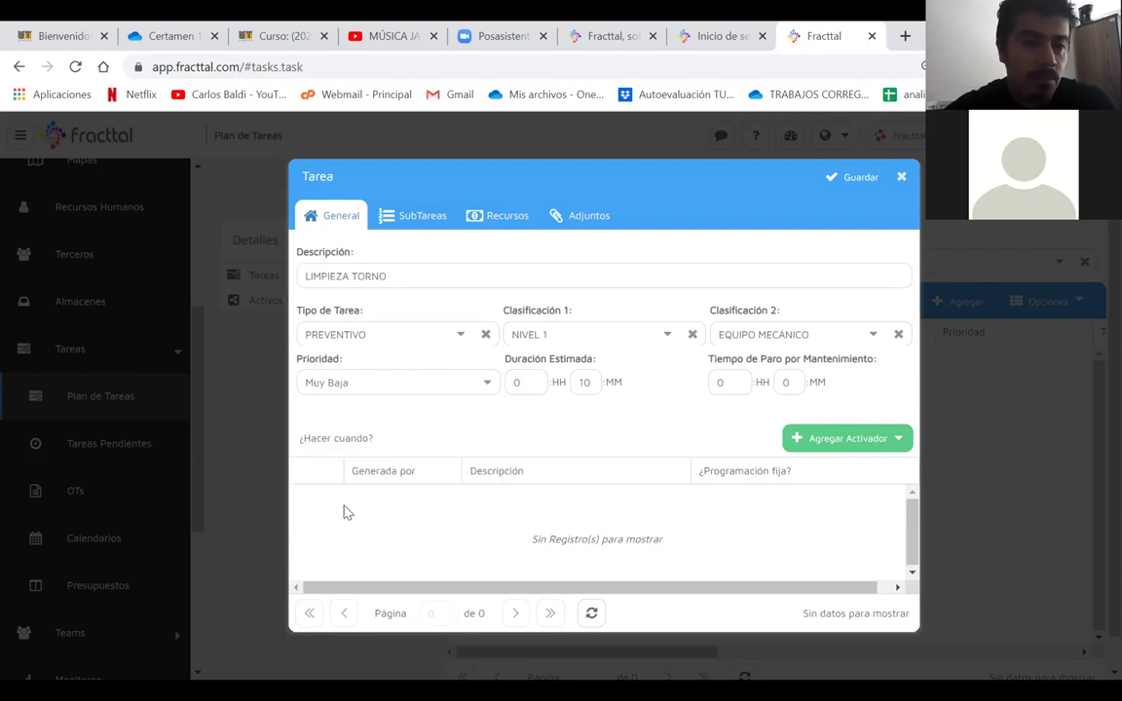
pyautogui.doubleClick(585, 382)
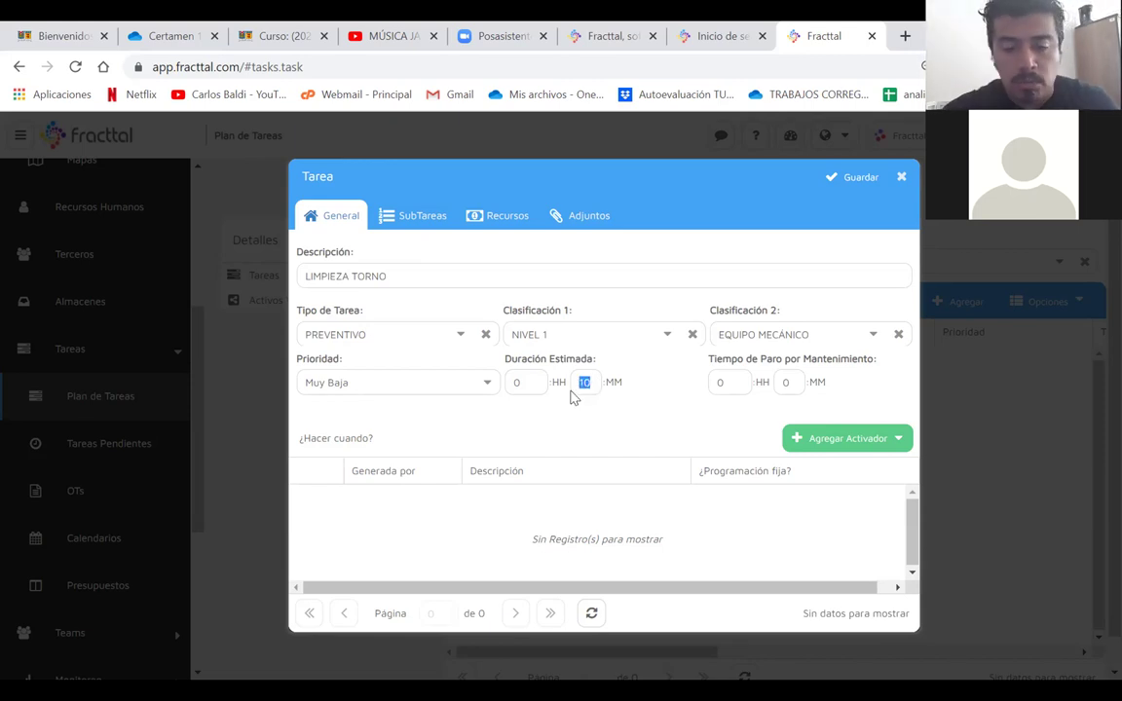
pyautogui.write('20')
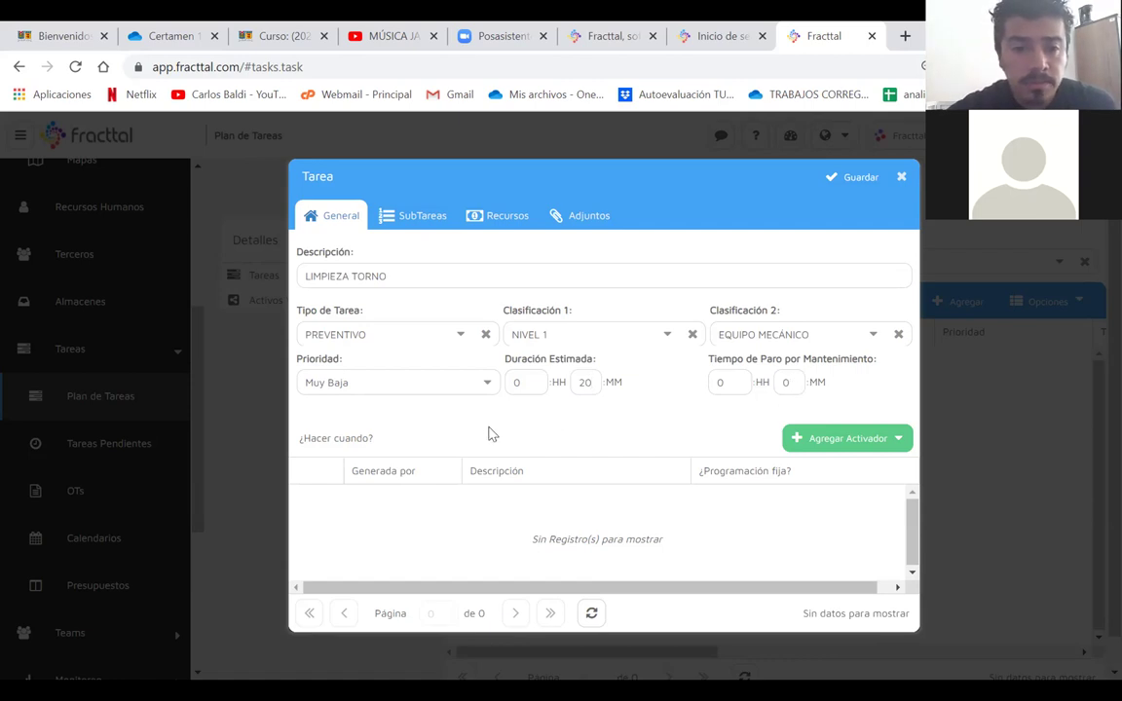
pyautogui.doubleClick(785, 382)
pyautogui.write('20')
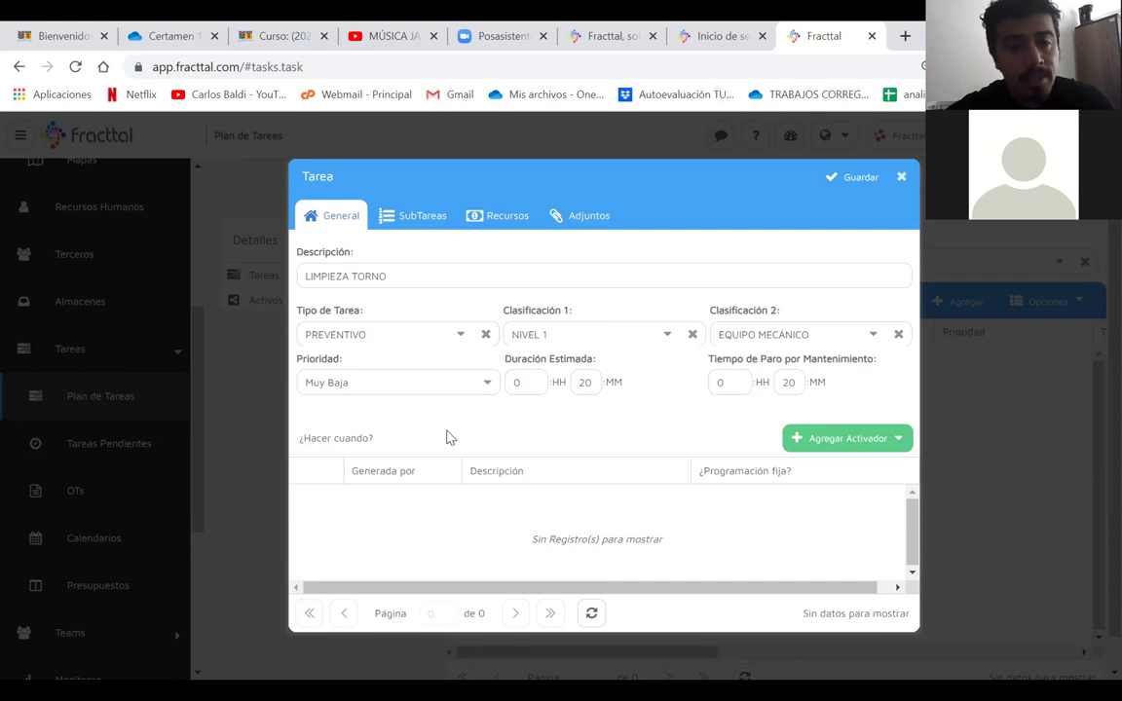
pyautogui.click(852, 451)
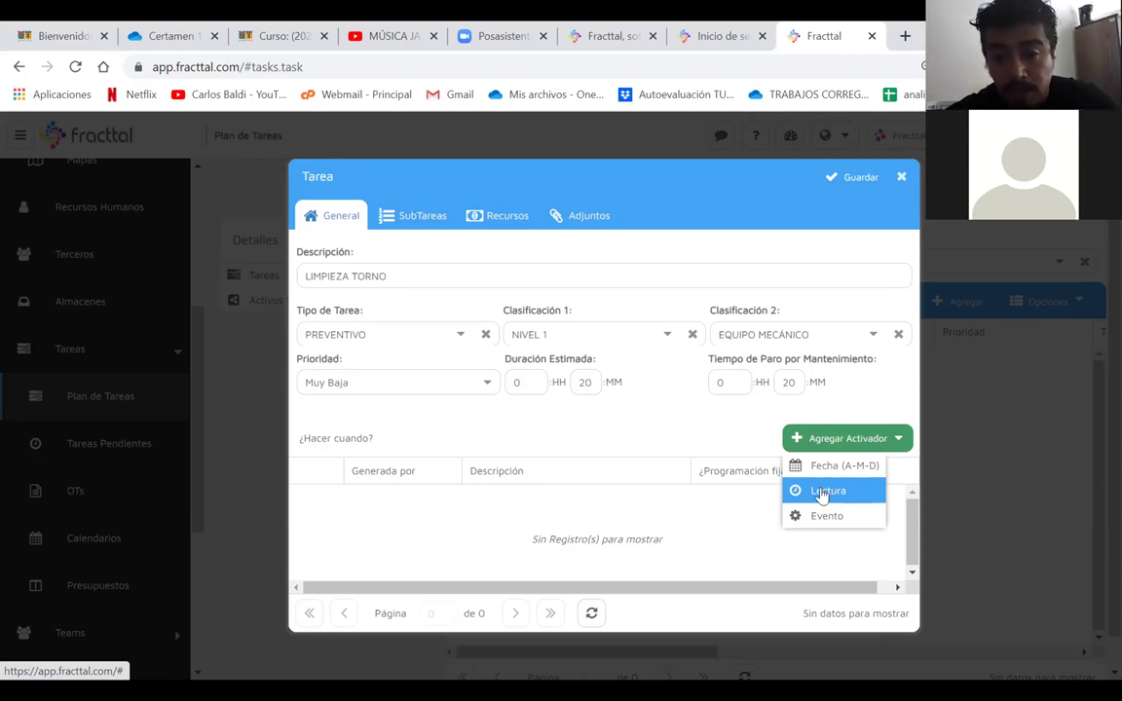
pyautogui.click(831, 497)
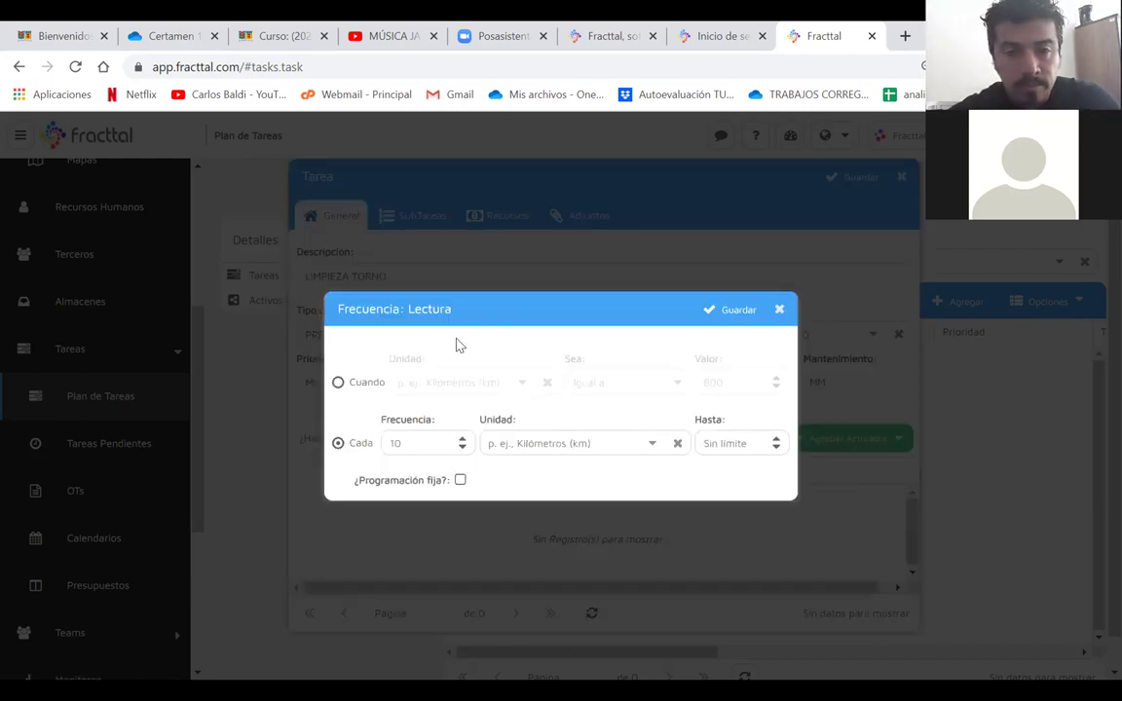
pyautogui.click(779, 310)
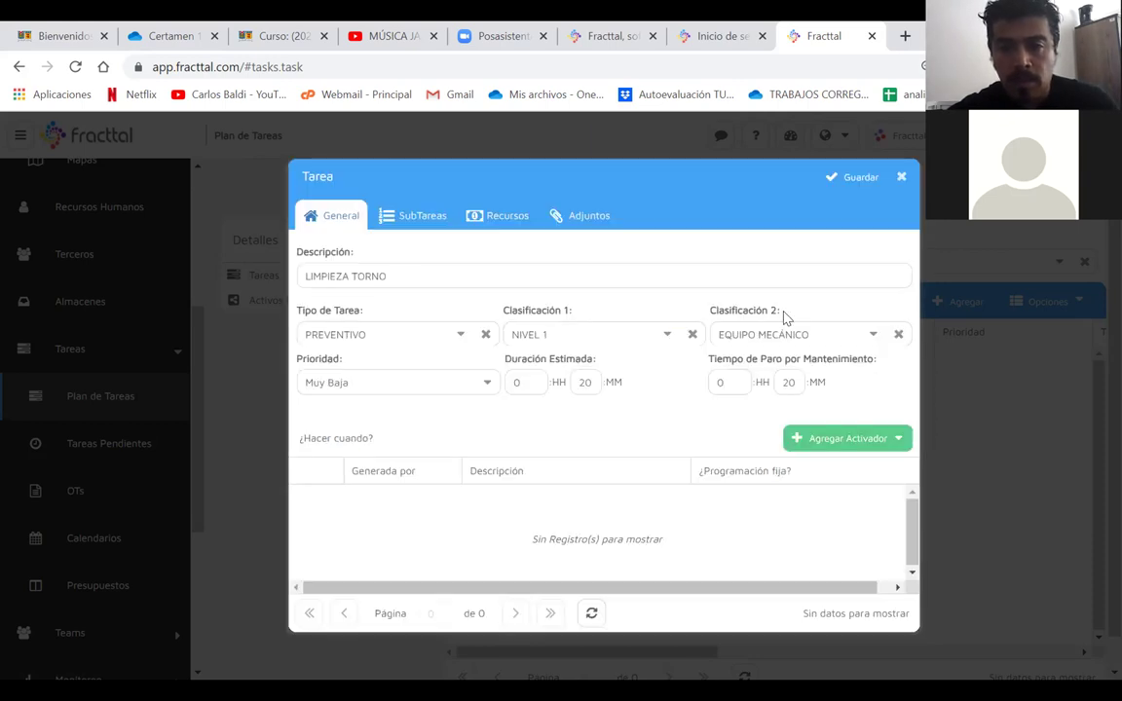
pyautogui.click(838, 439)
pyautogui.click(823, 492)
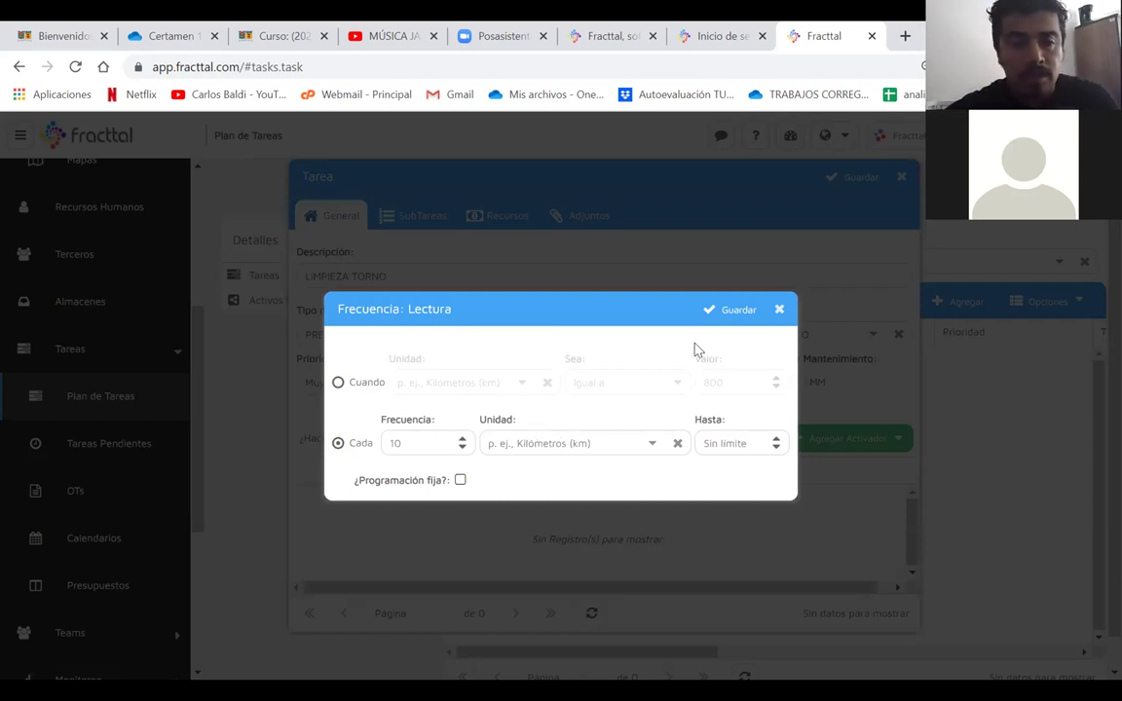
pyautogui.click(779, 312)
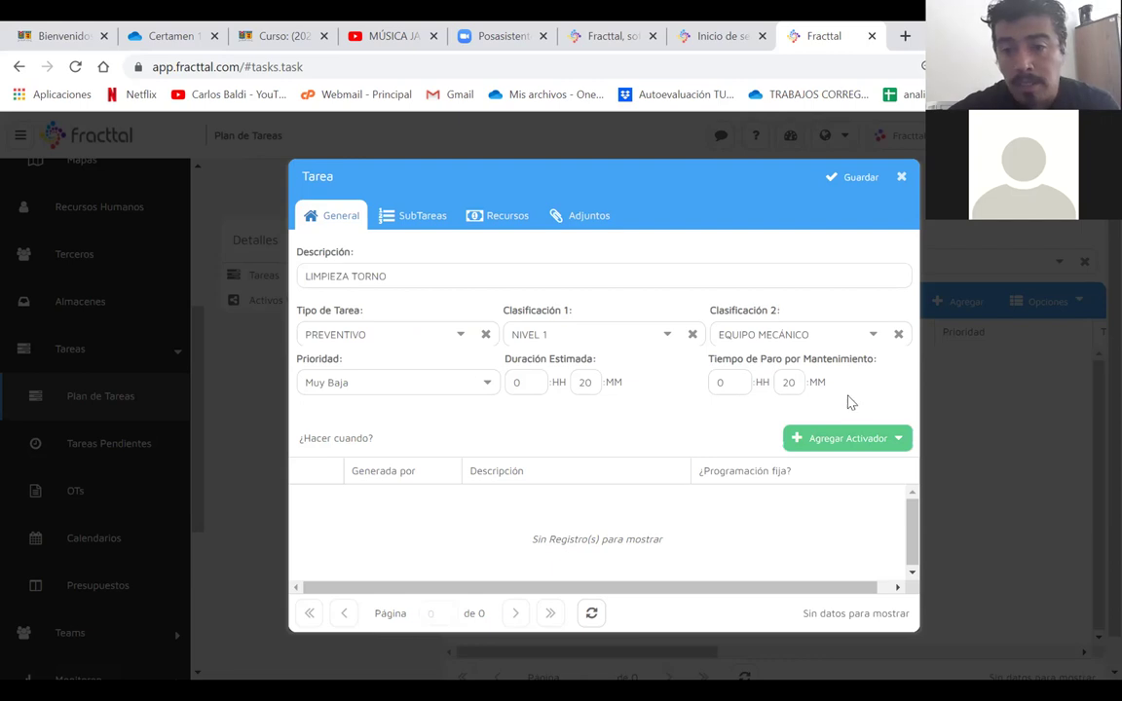
# - Start a date-based activator for the LIMPIEZA TORNO task with a frequency of every 3 Día(s)
pyautogui.click(833, 442)
pyautogui.click(835, 466)
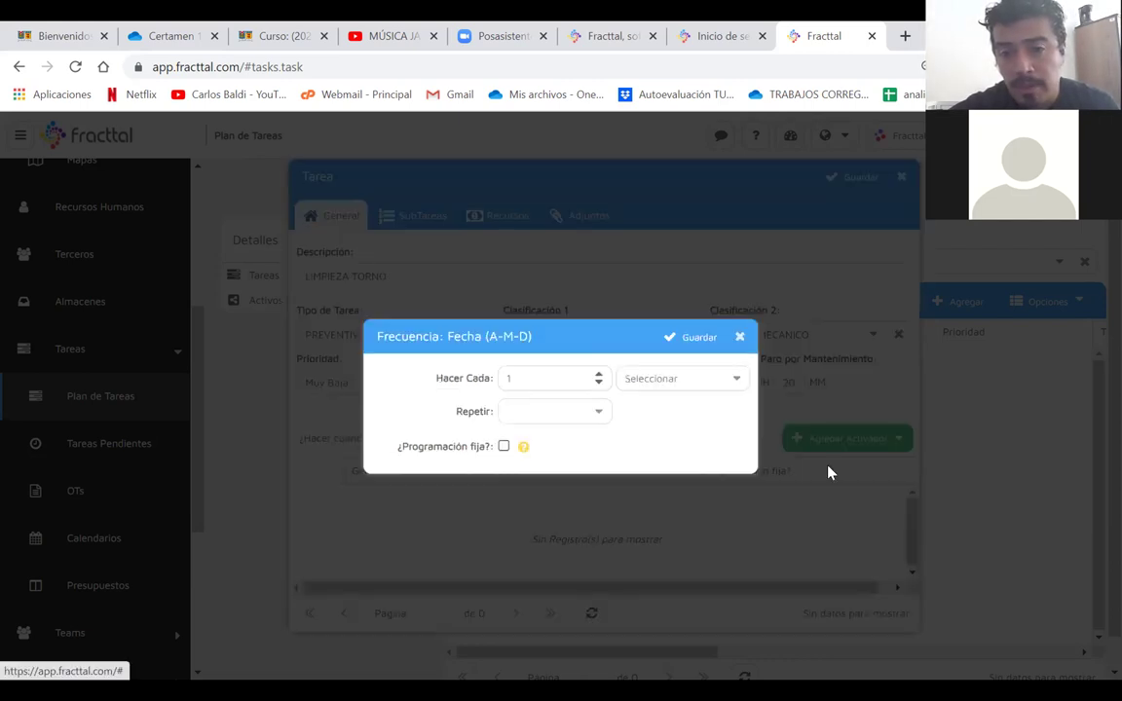
pyautogui.click(701, 379)
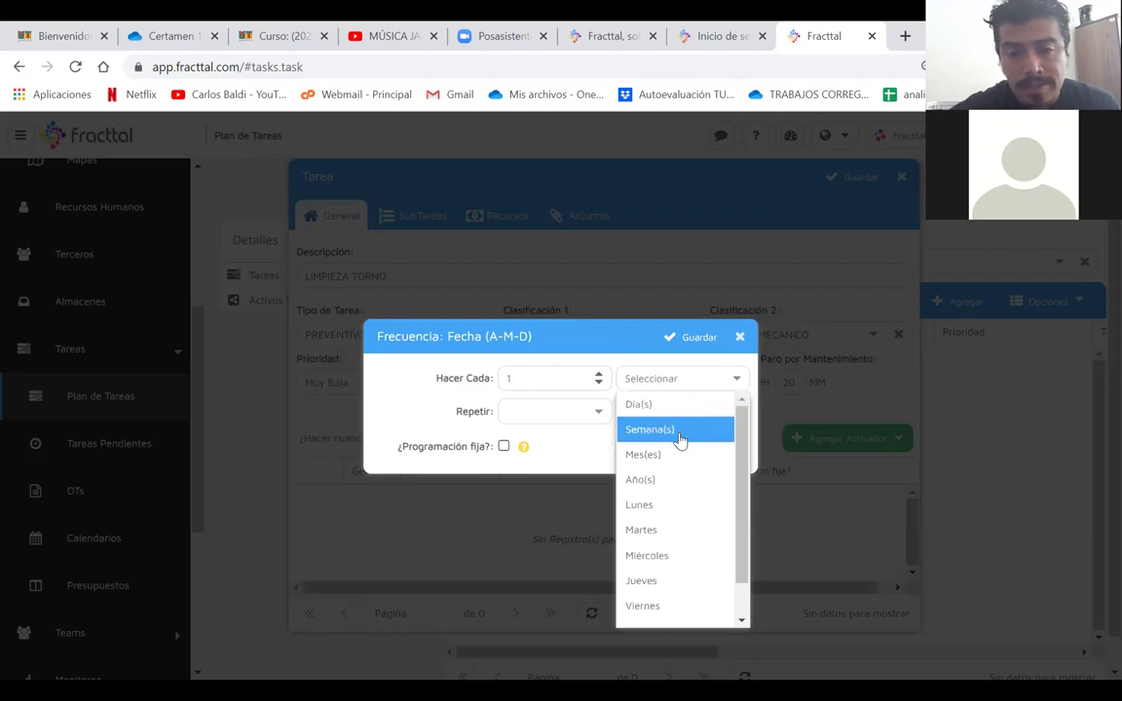
pyautogui.click(657, 439)
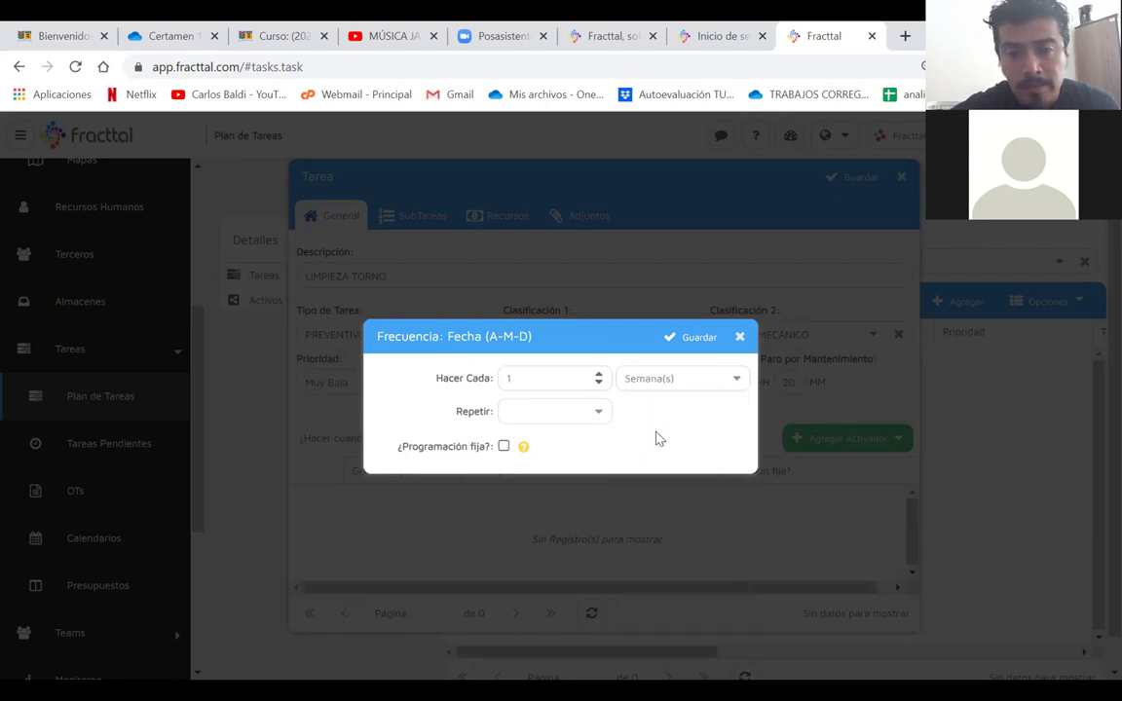
pyautogui.click(600, 374)
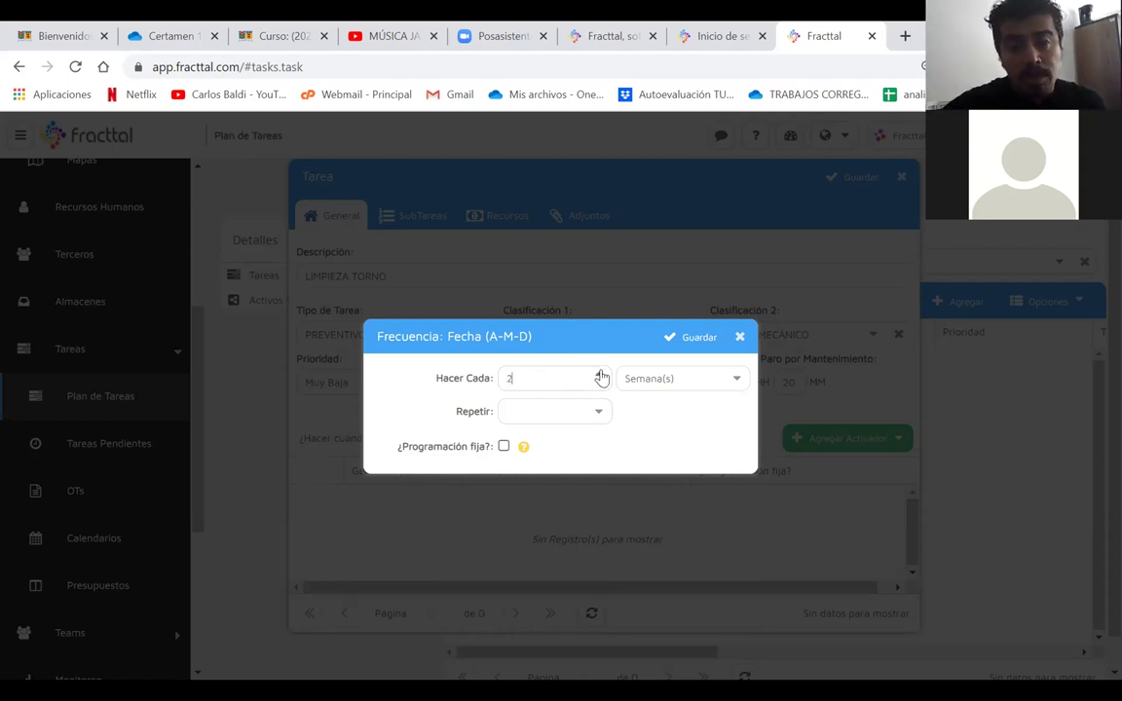
pyautogui.click(730, 380)
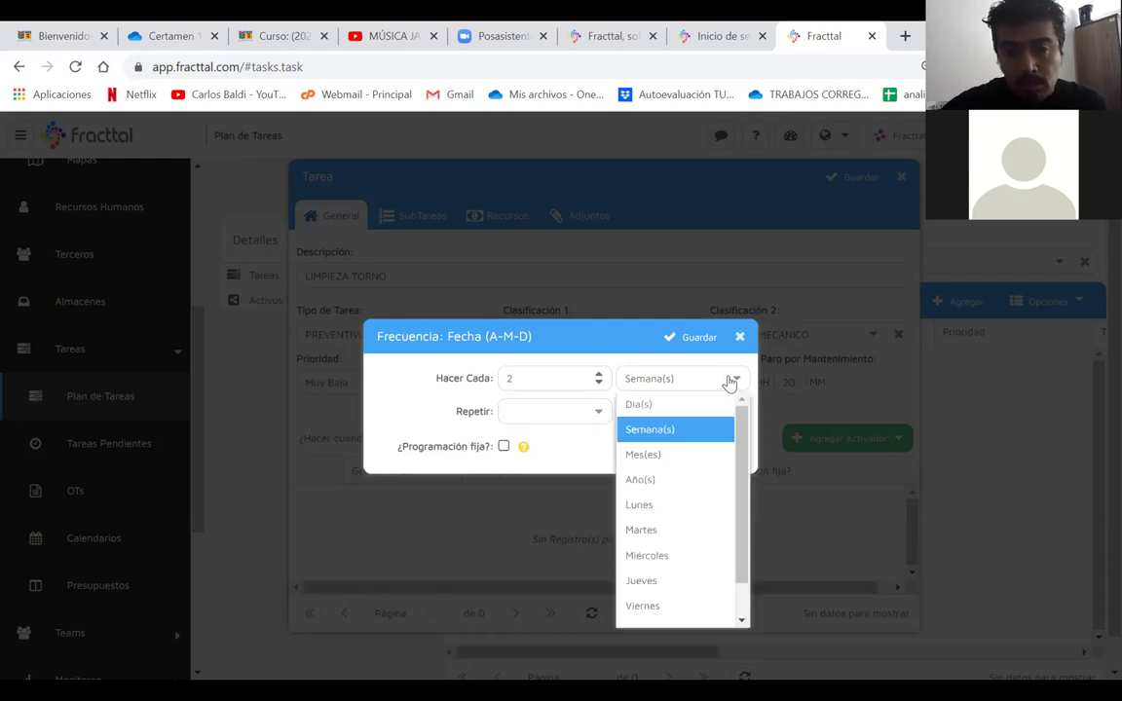
pyautogui.click(670, 407)
pyautogui.click(600, 374)
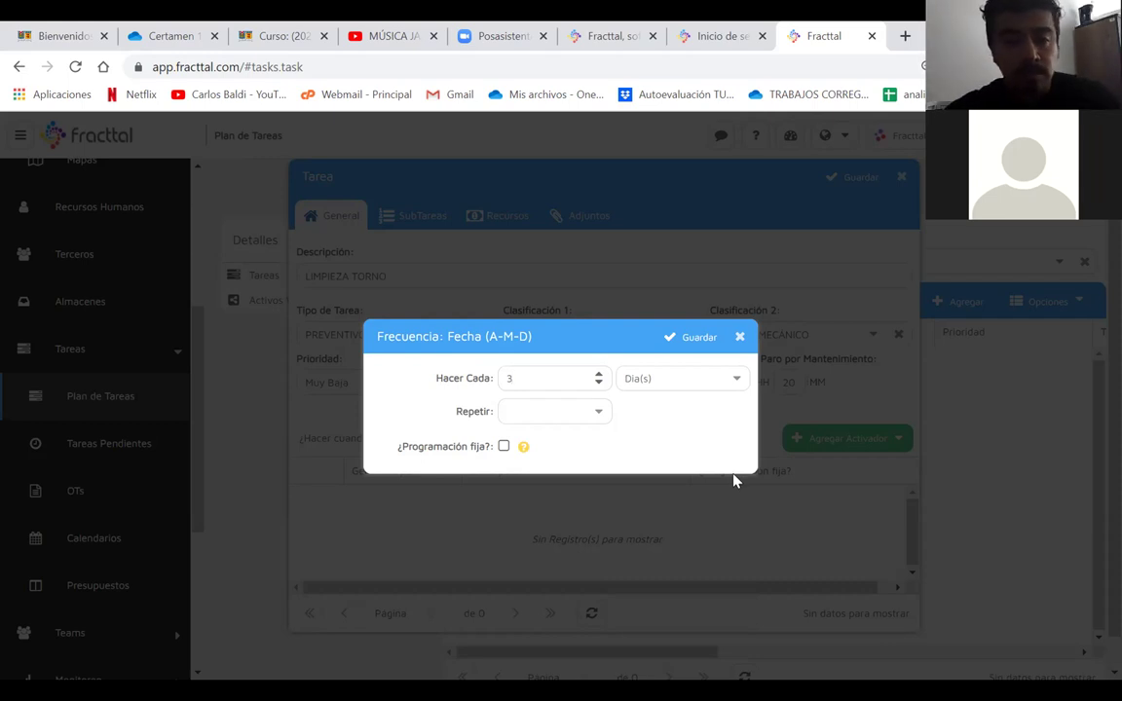
# - Try limiting the date activator's repetition to 31 times using the Por option
pyautogui.click(598, 411)
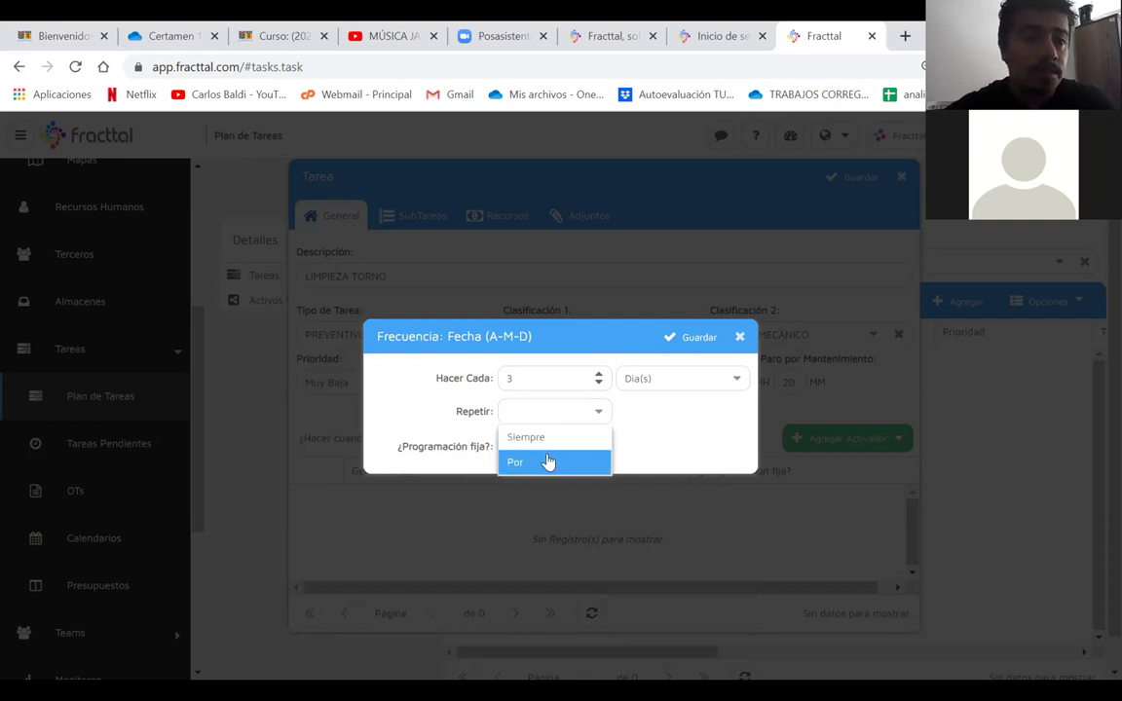
pyautogui.click(549, 462)
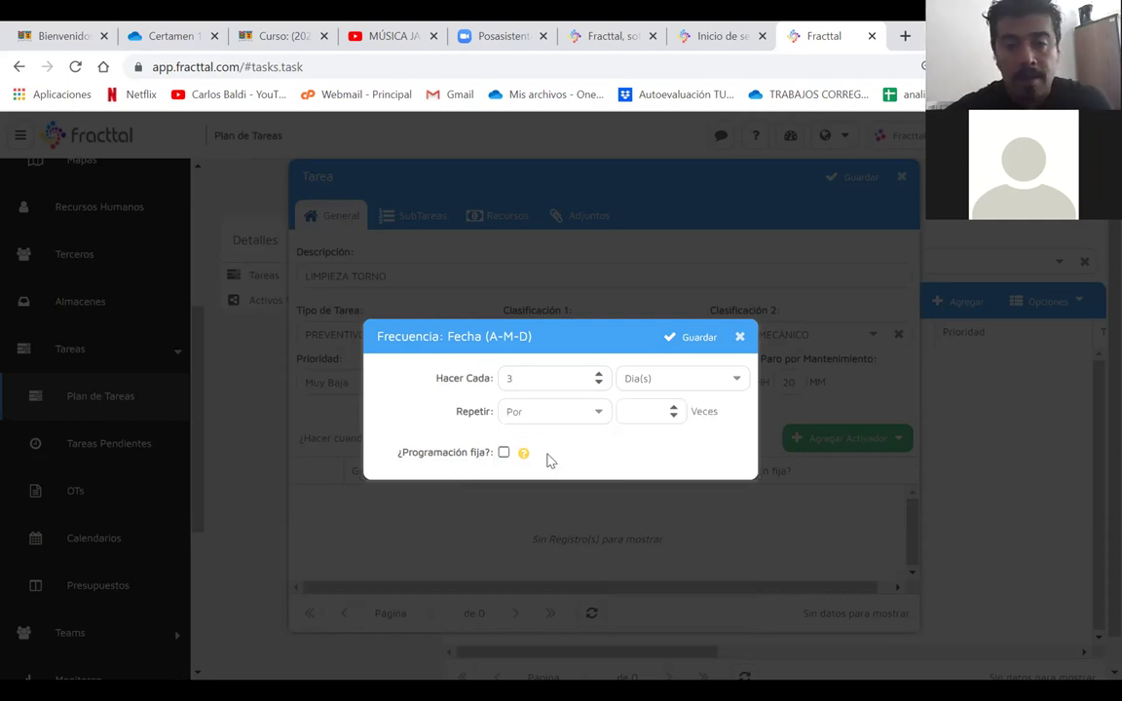
pyautogui.click(674, 410)
pyautogui.write('3')
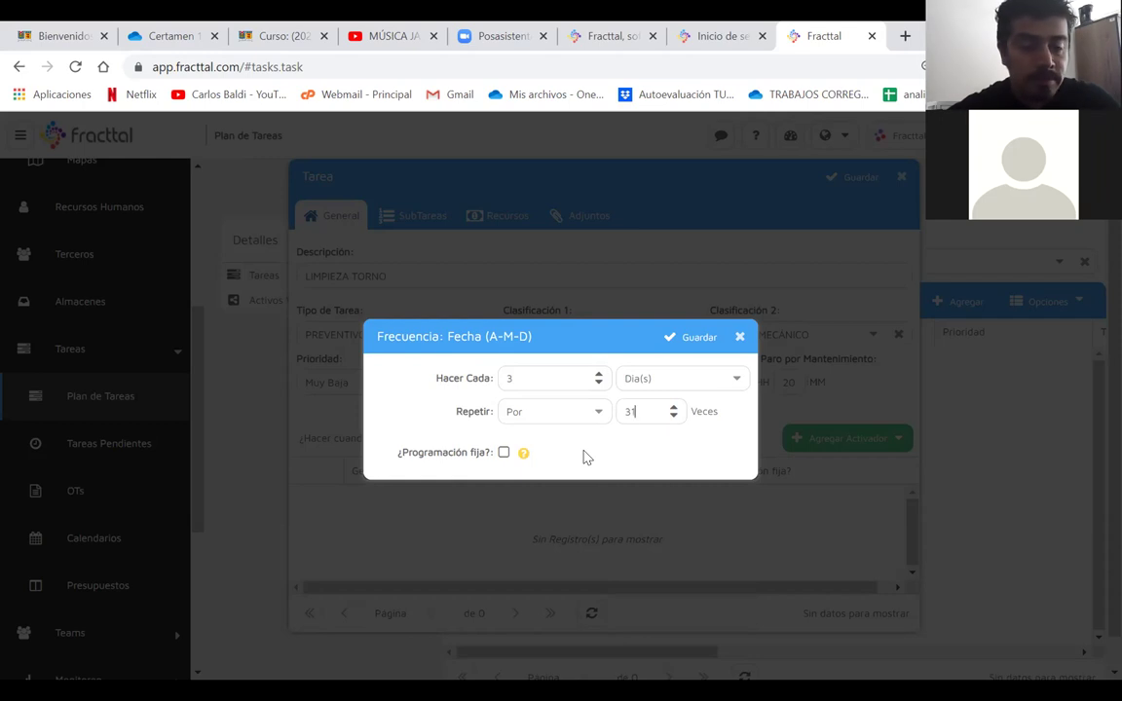
# - Set the date activator to repeat Siempre, without fixed scheduling, and save it
pyautogui.click(594, 415)
pyautogui.click(526, 437)
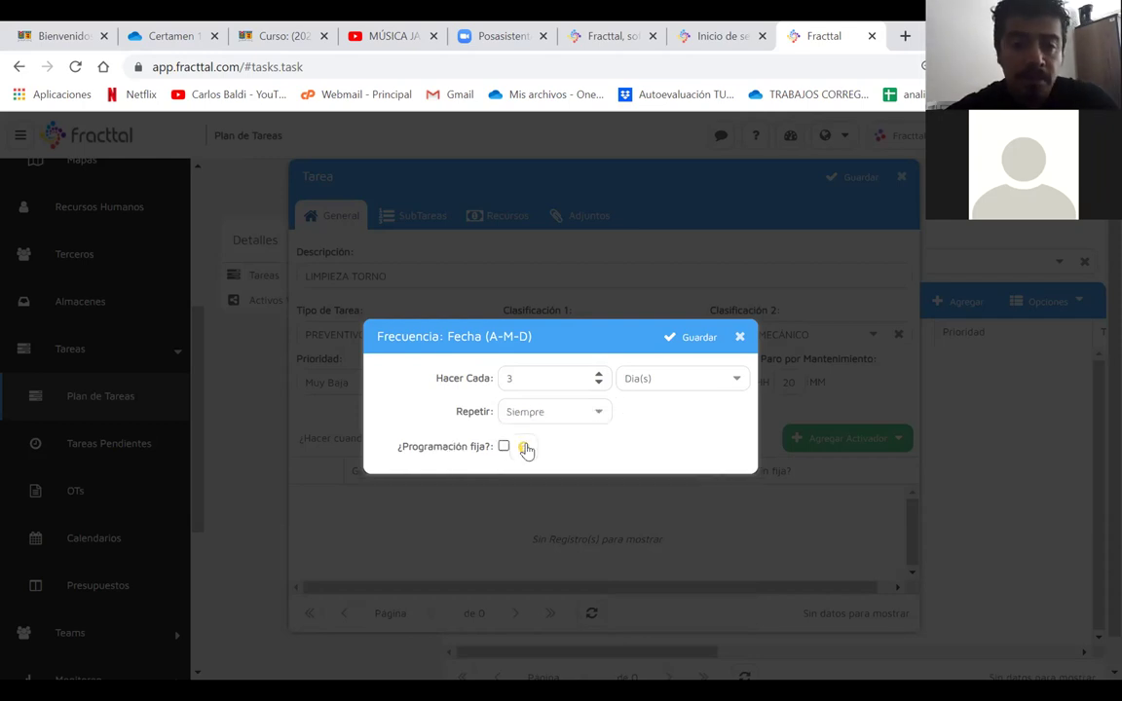
pyautogui.moveTo(525, 448)
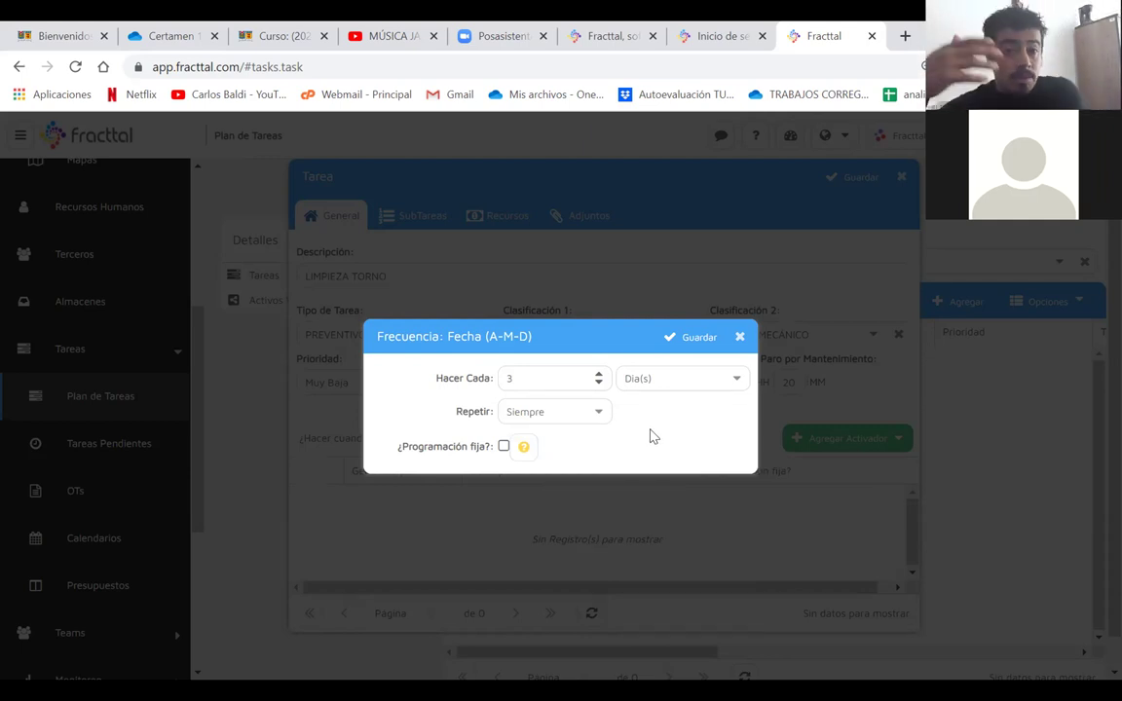
pyautogui.click(693, 337)
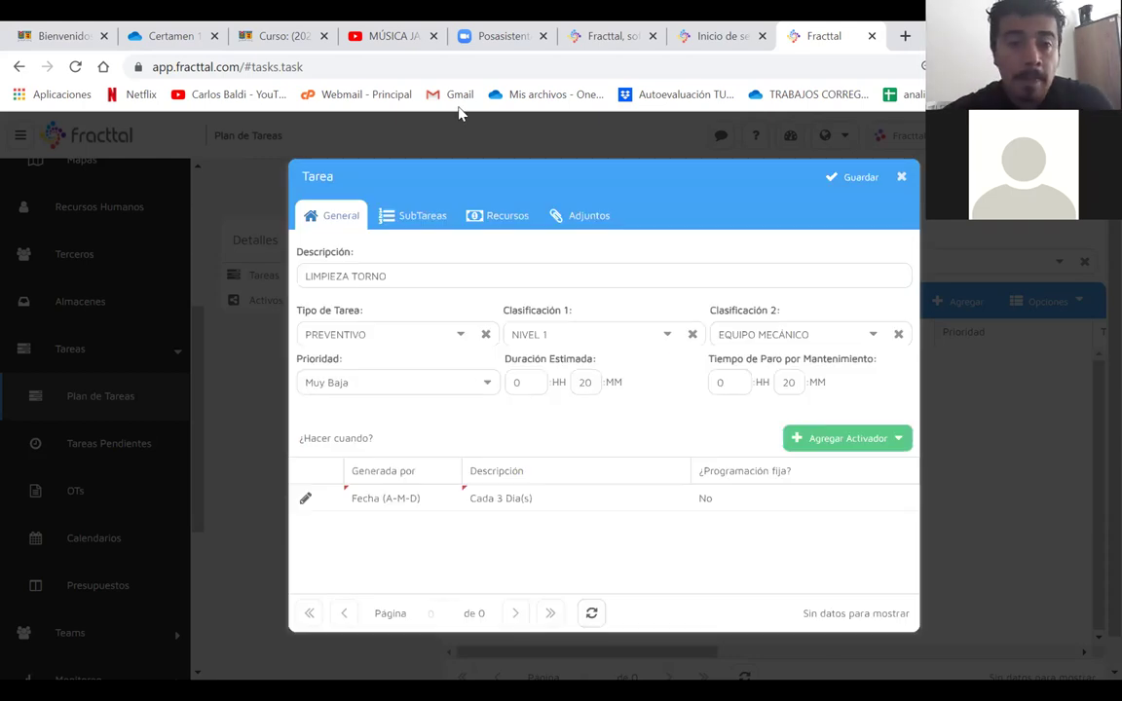
# - Add a first subtask of type Si / No to the LIMPIEZA TORNO task, described as DETENER EL EQUIPO, and save it
pyautogui.click(415, 217)
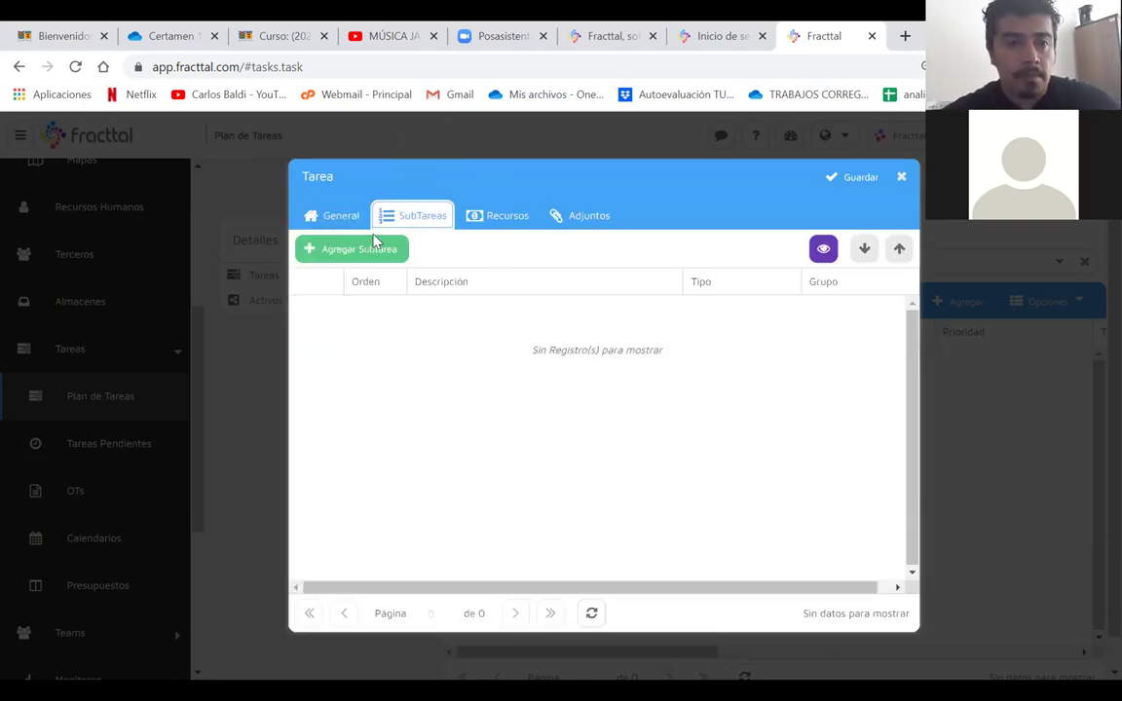
pyautogui.click(367, 250)
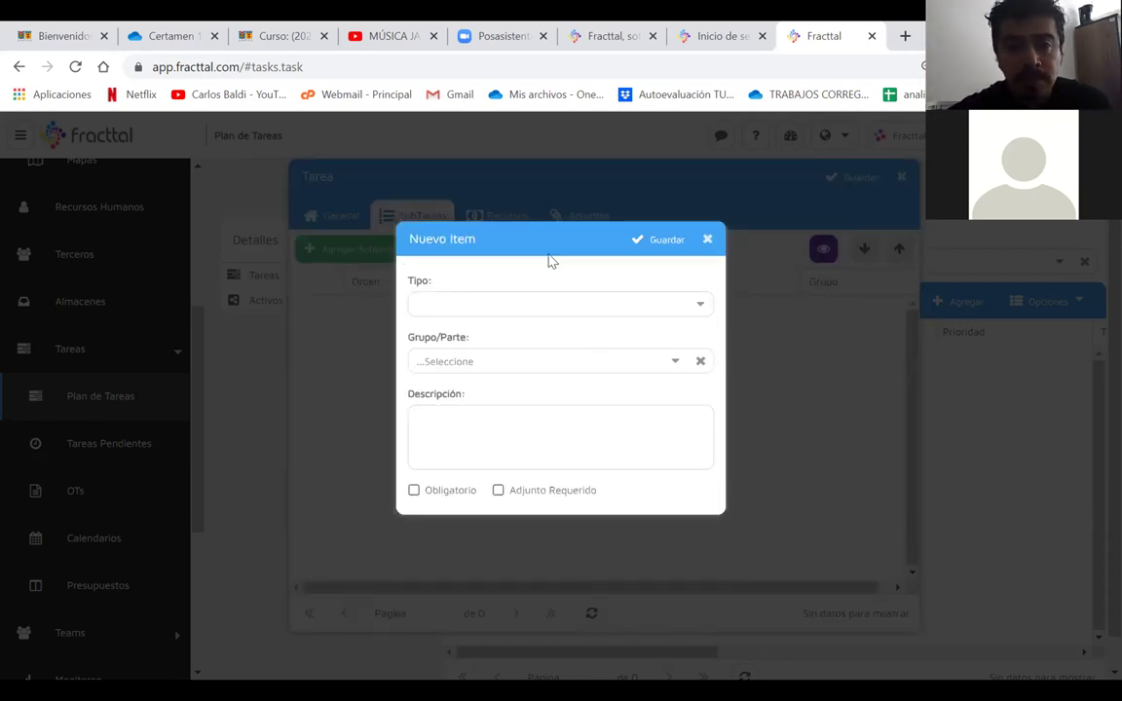
pyautogui.click(464, 300)
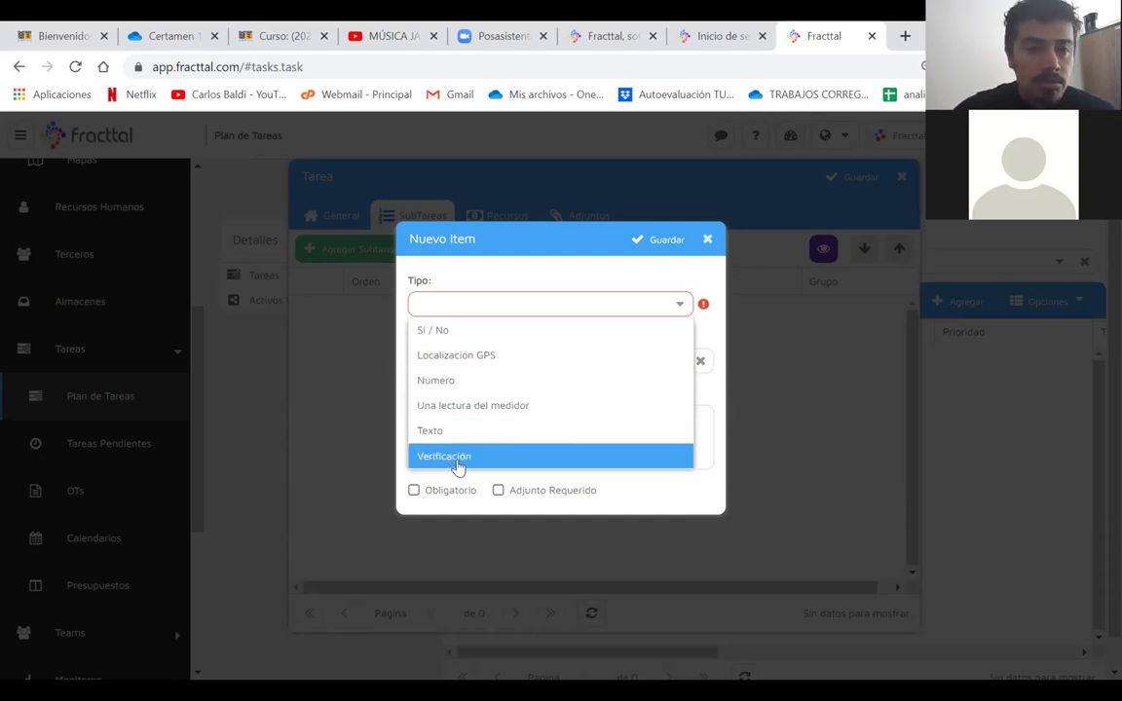
pyautogui.click(459, 334)
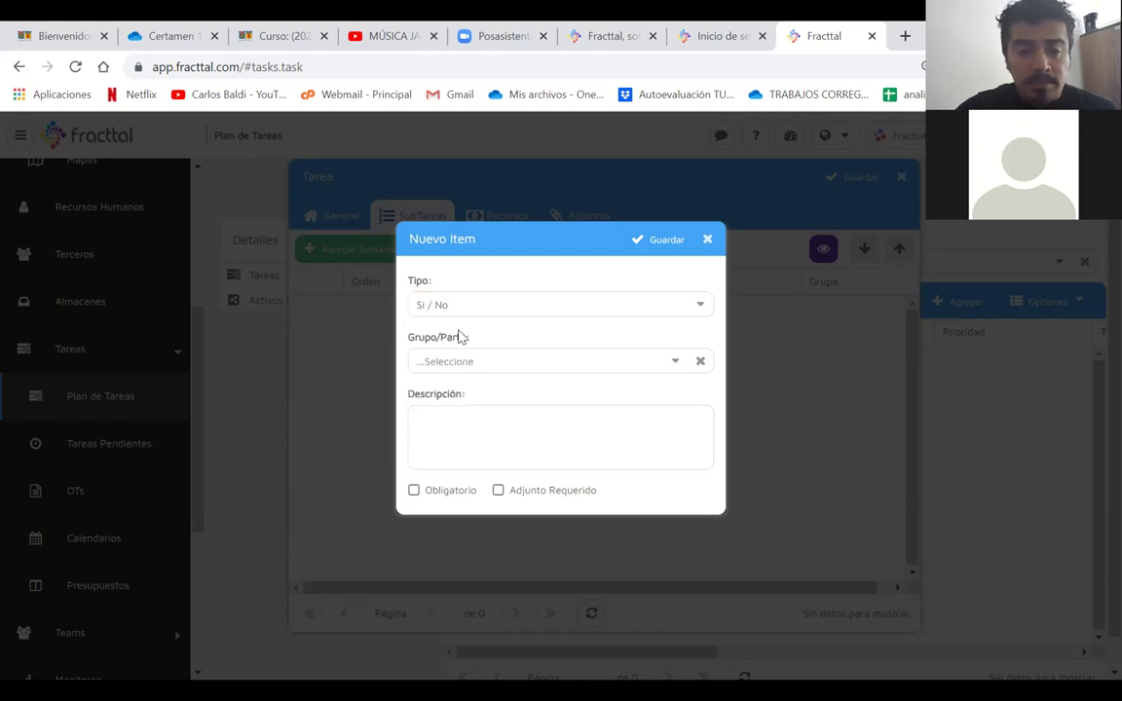
pyautogui.click(452, 432)
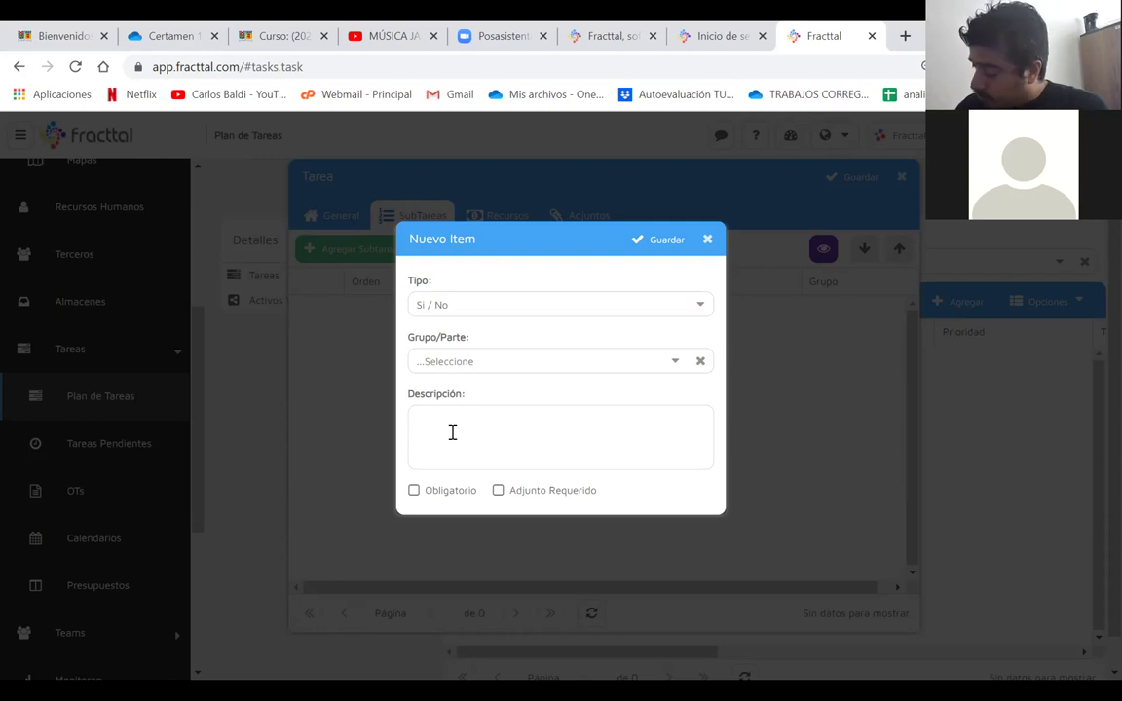
pyautogui.click(452, 433)
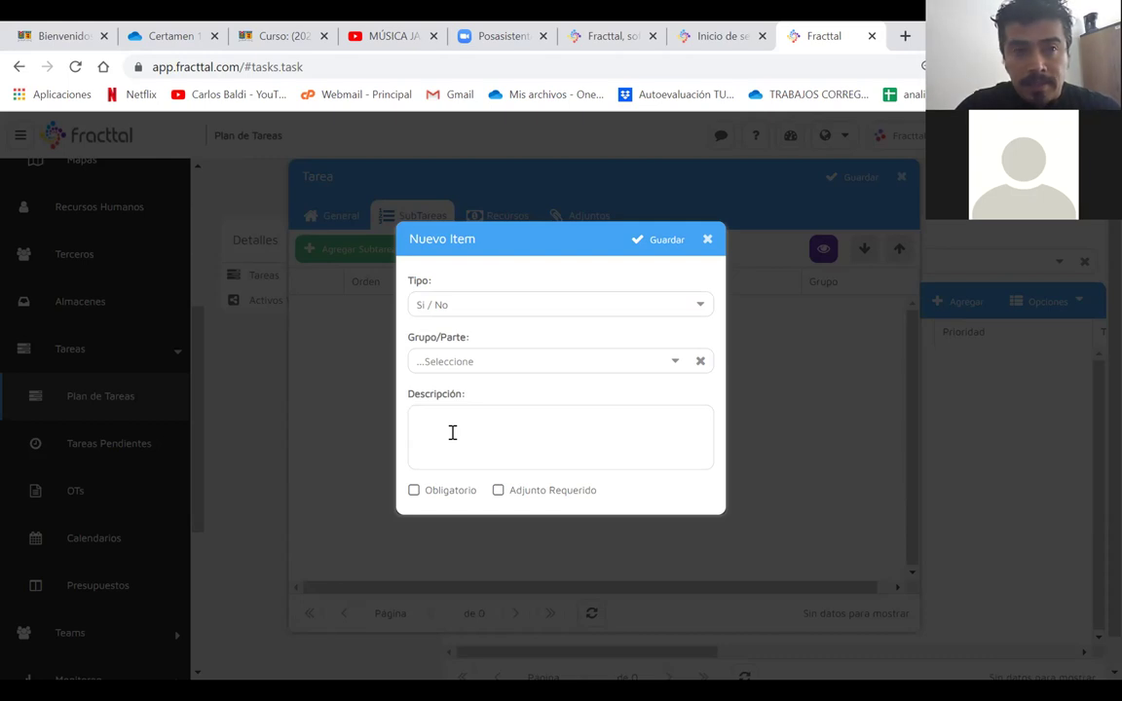
pyautogui.write('ETENER EL EQUIPO')
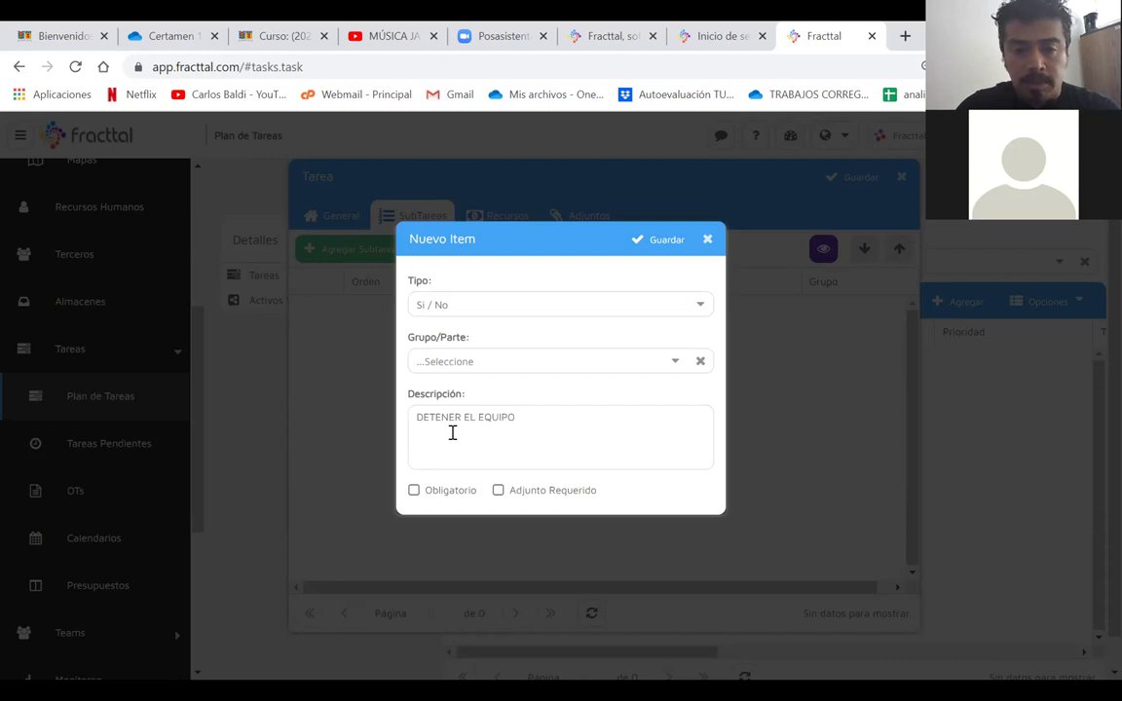
pyautogui.rightClick(660, 238)
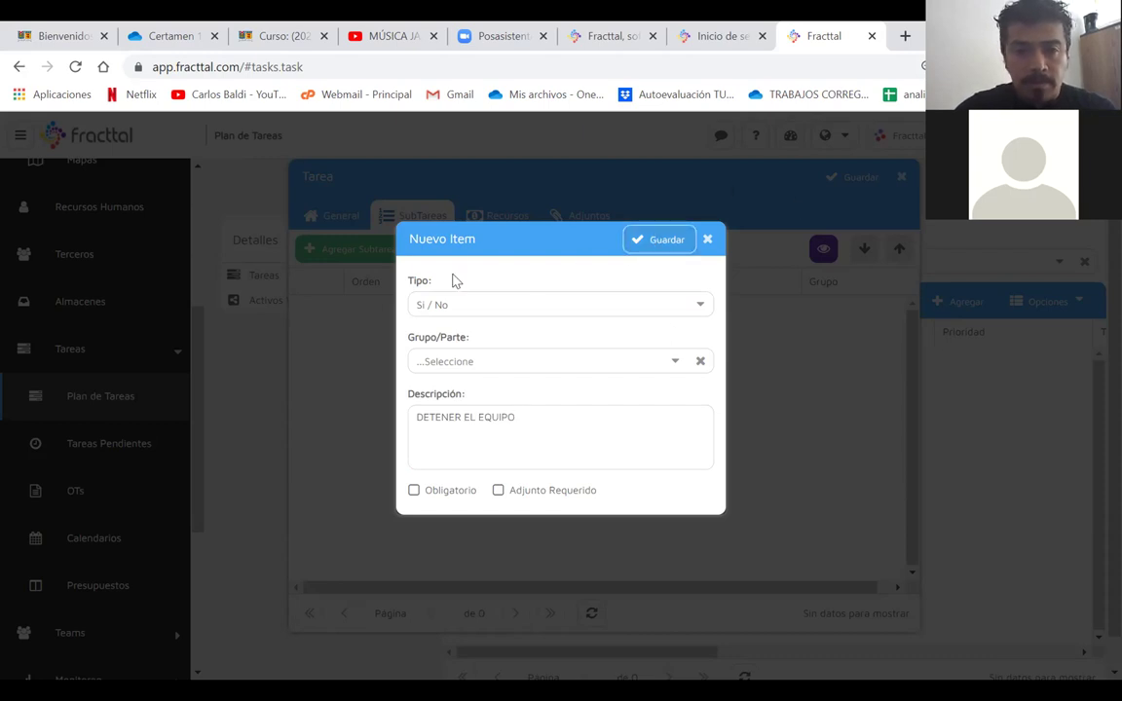
# - Add a second Si / No subtask with the description BLOQUEAR EL EQUIPO and save it
pyautogui.click(356, 249)
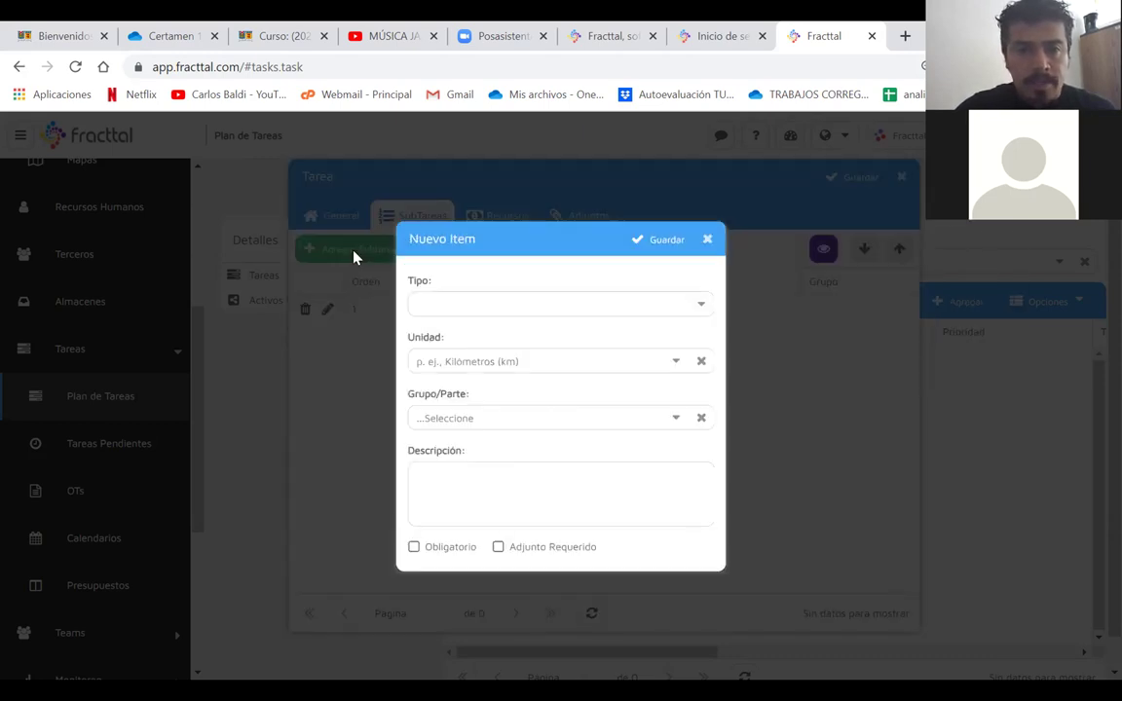
pyautogui.click(433, 297)
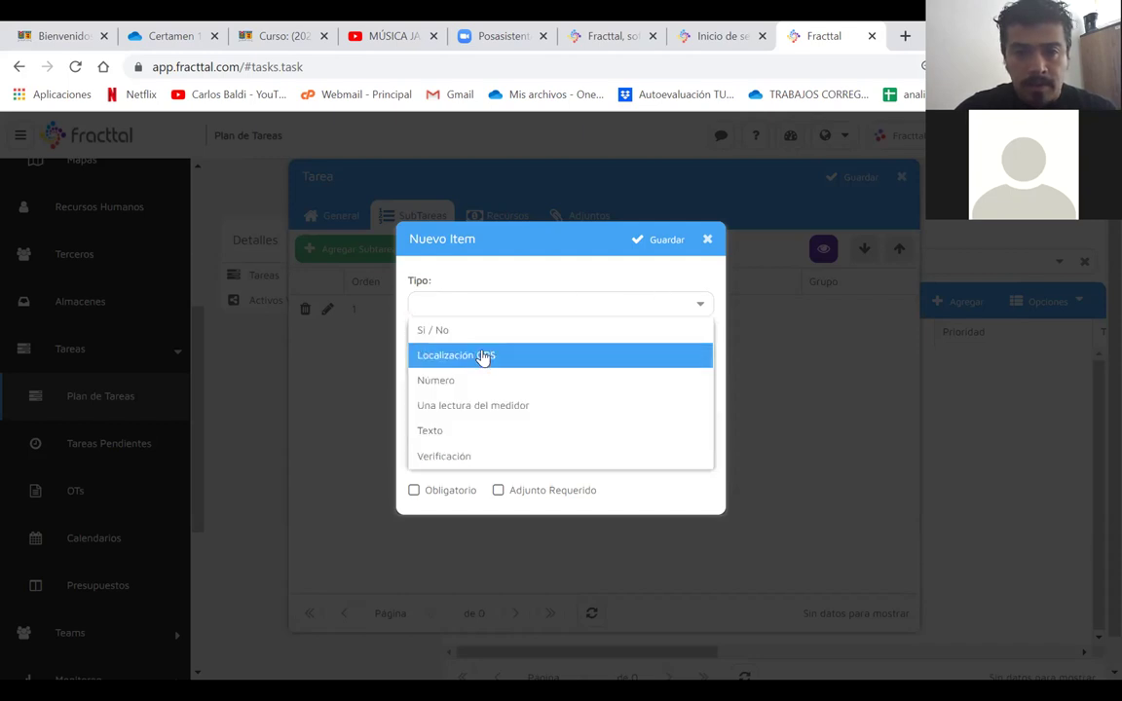
pyautogui.click(476, 333)
pyautogui.click(445, 421)
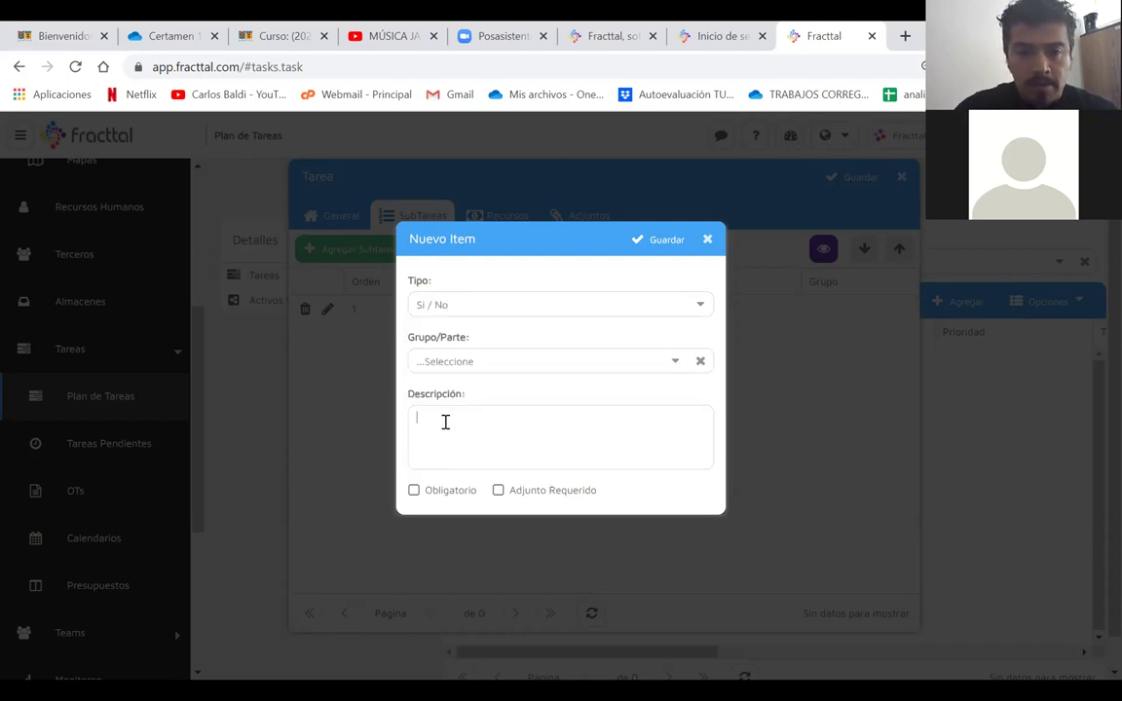
pyautogui.write('BLOQUEAR EL EQUIPO')
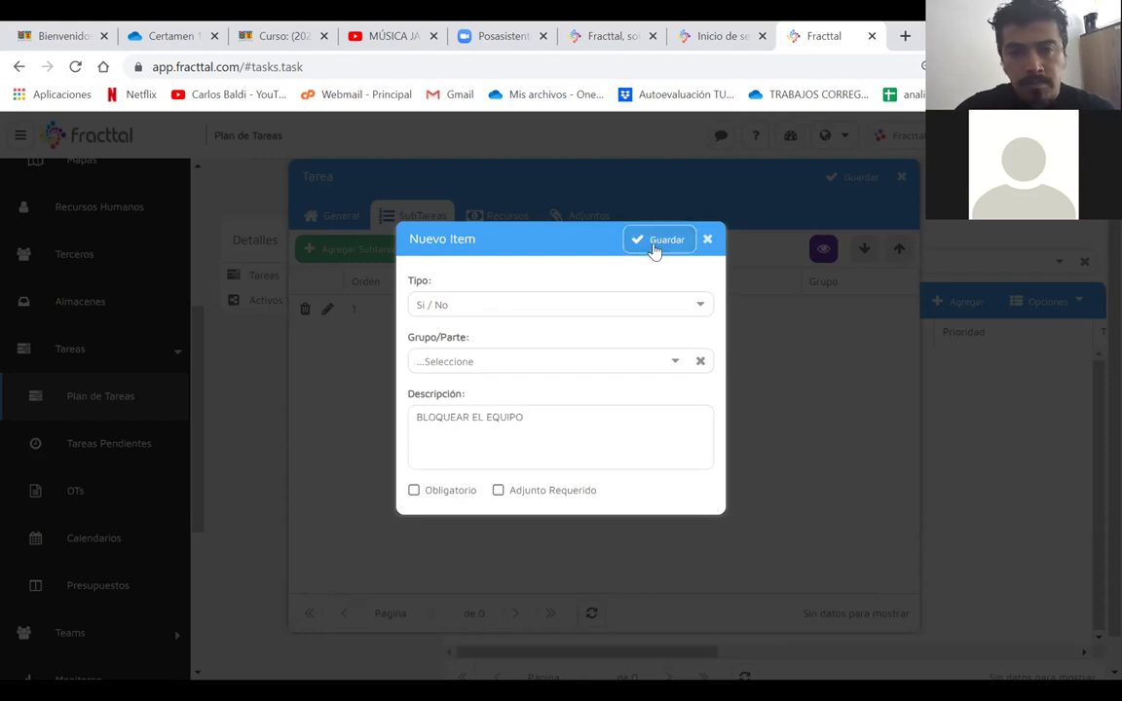
pyautogui.click(654, 246)
# - Add a third subtask of type Número with the description MIDA LA PRESION HIDRAULICA and save it
pyautogui.click(341, 243)
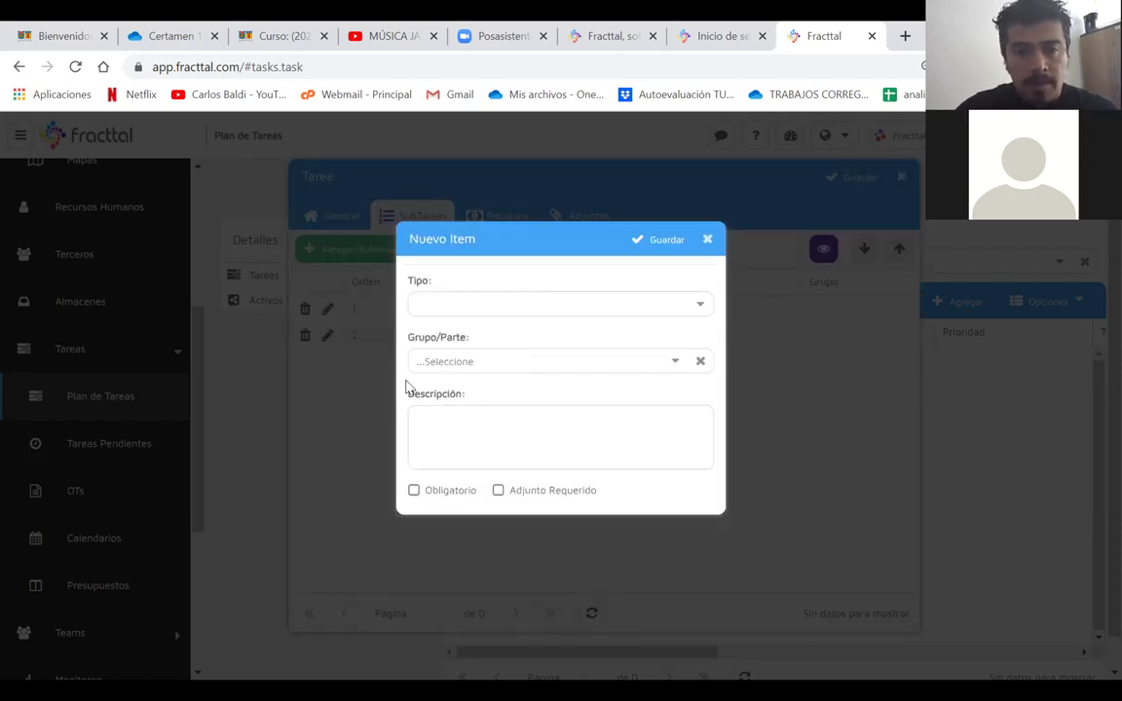
pyautogui.click(473, 307)
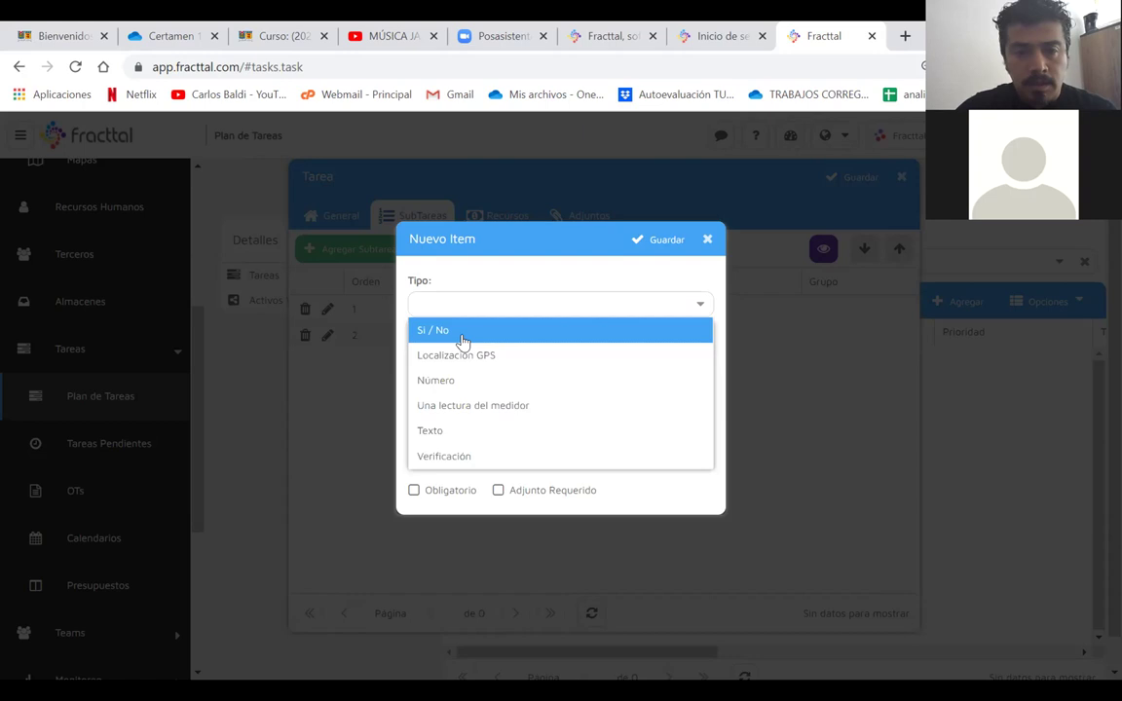
pyautogui.click(433, 380)
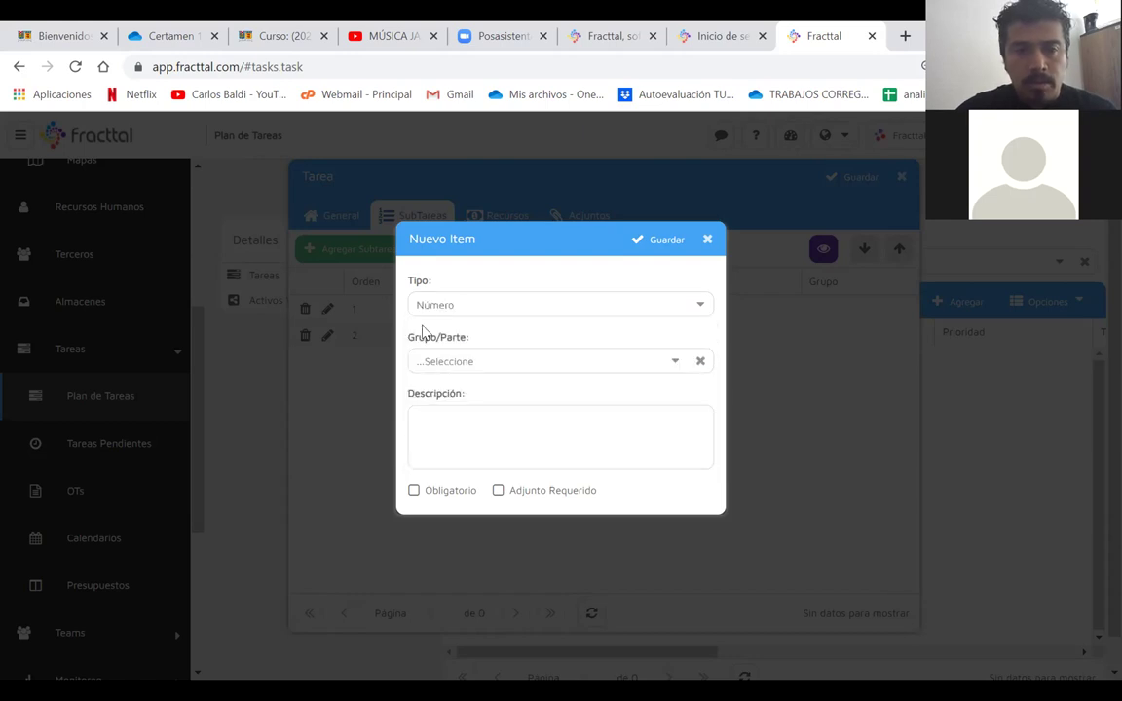
pyautogui.click(442, 422)
pyautogui.write('ME')
pyautogui.write('DA')
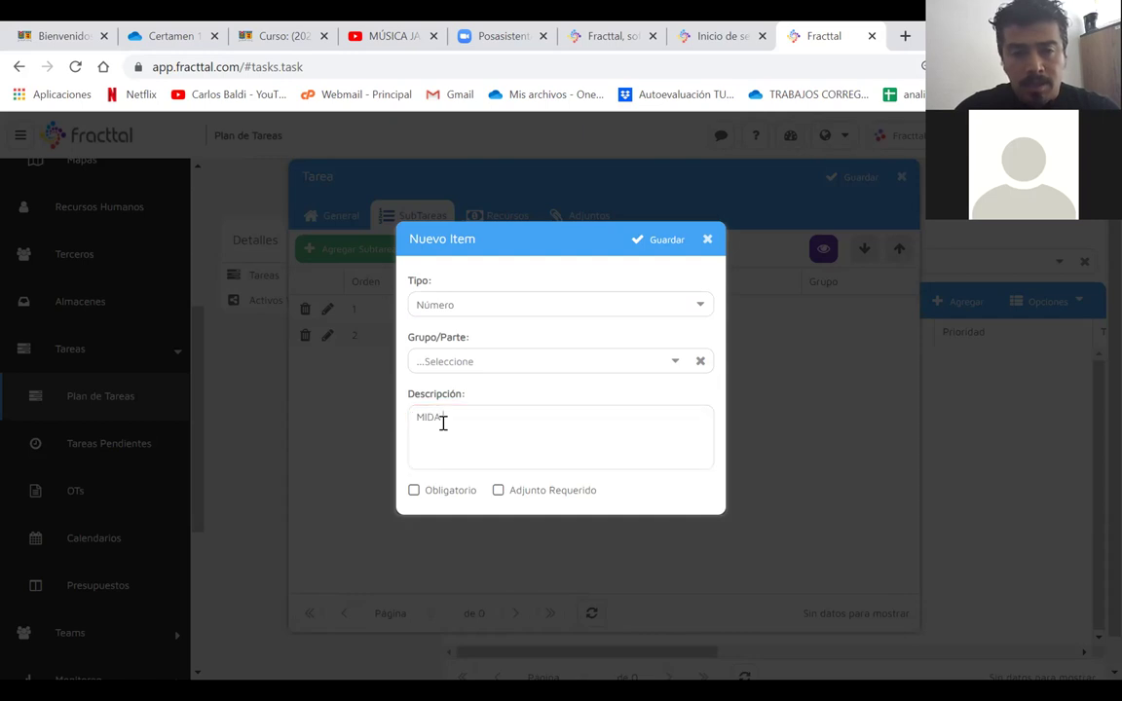
pyautogui.write(' LA P')
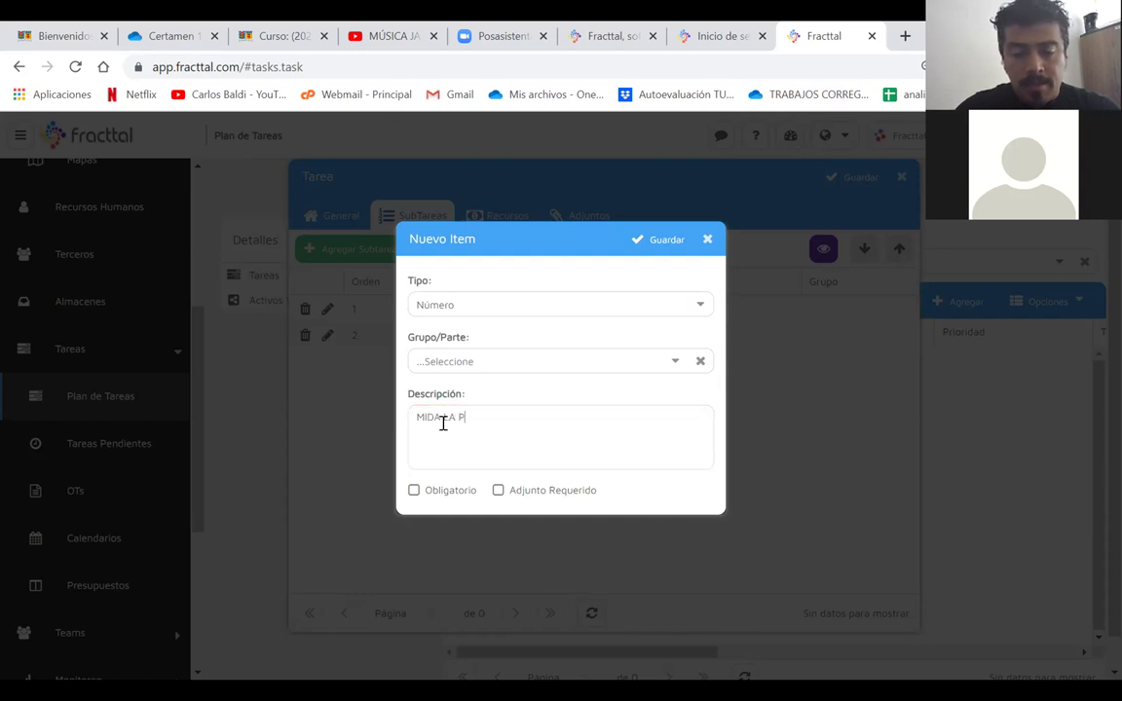
pyautogui.write('RESION HIDRAULICA')
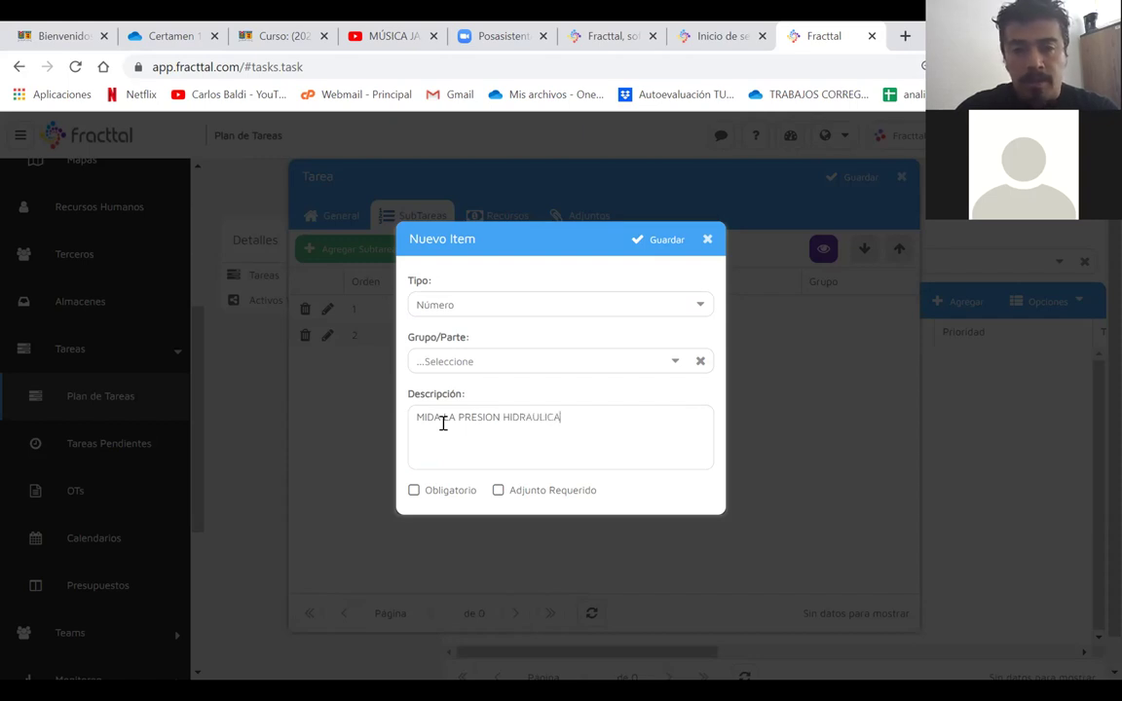
pyautogui.click(661, 241)
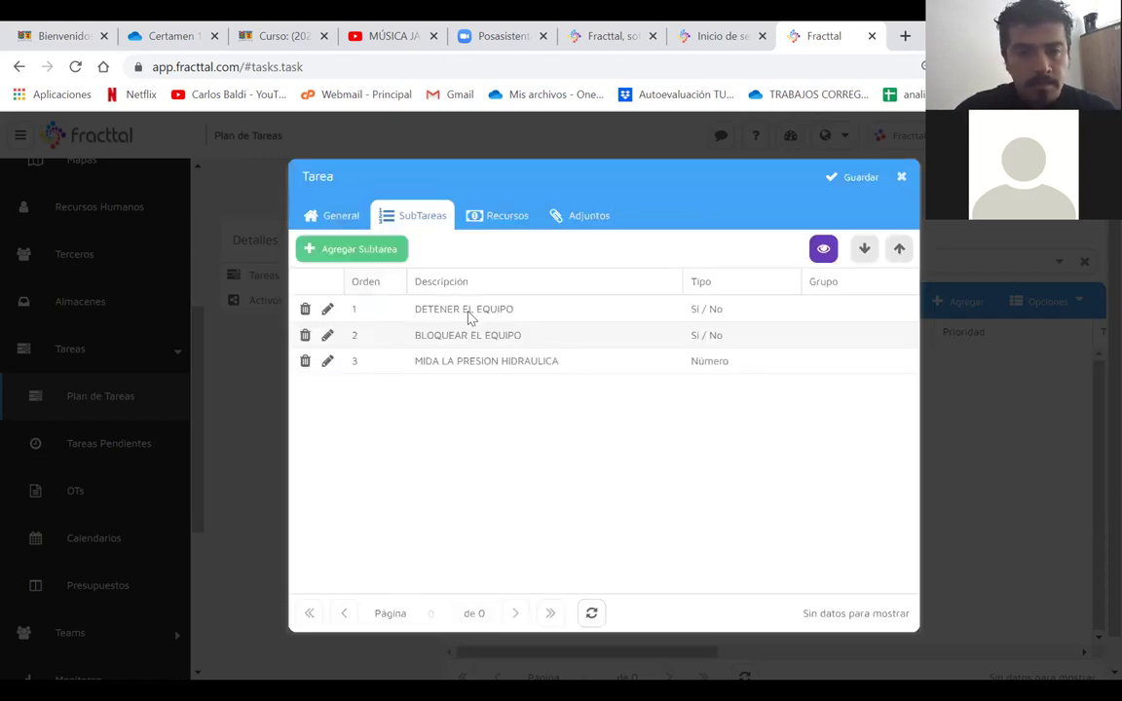
# - Add a fourth subtask of type Si / No with the description VERIFICAR ENERGIA CERO and save it
pyautogui.click(388, 250)
pyautogui.rightClick(389, 255)
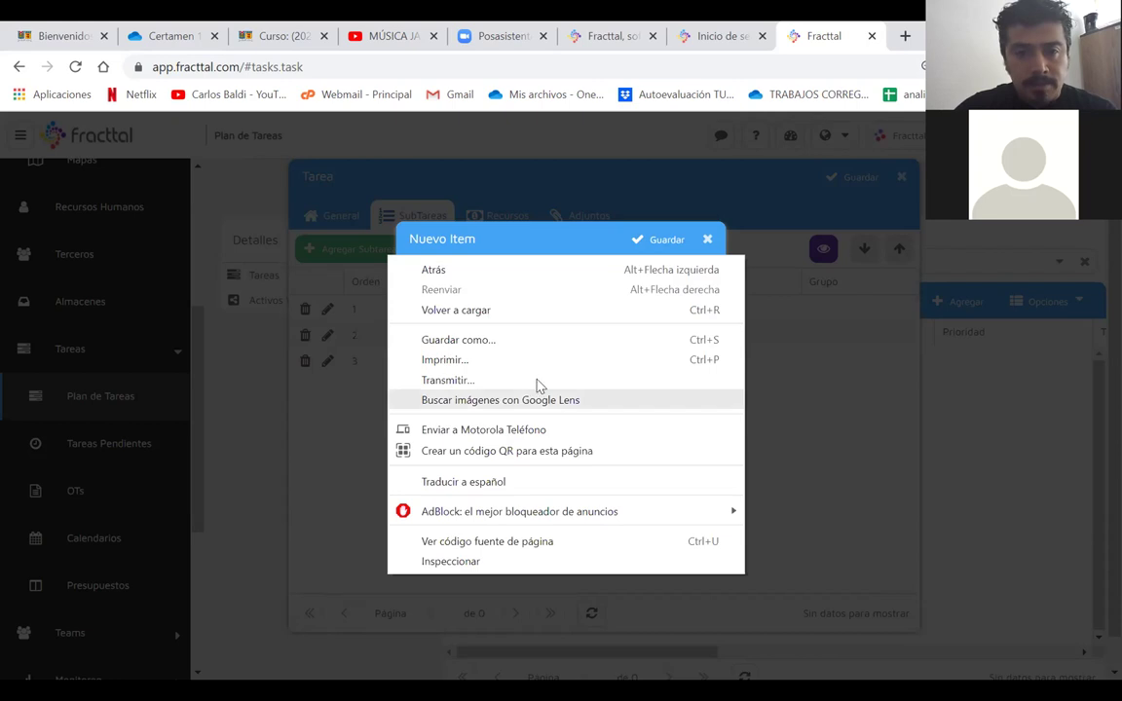
pyautogui.click(327, 394)
pyautogui.click(446, 306)
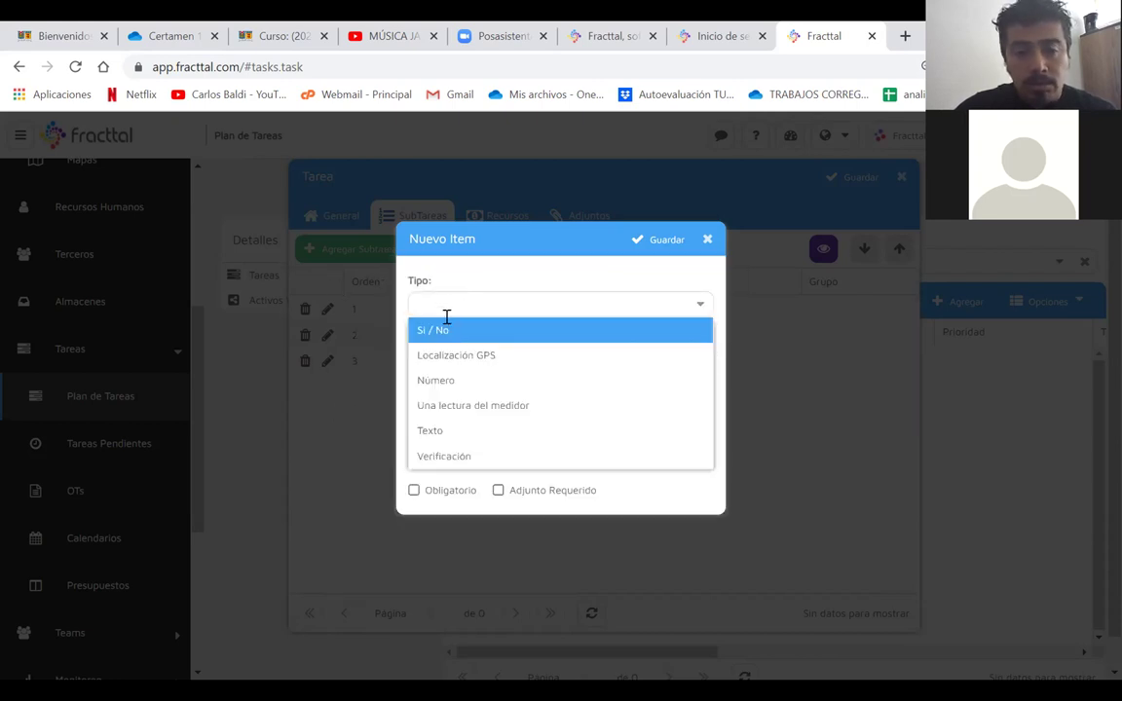
pyautogui.click(446, 330)
pyautogui.click(452, 441)
pyautogui.write('VERIFICAR')
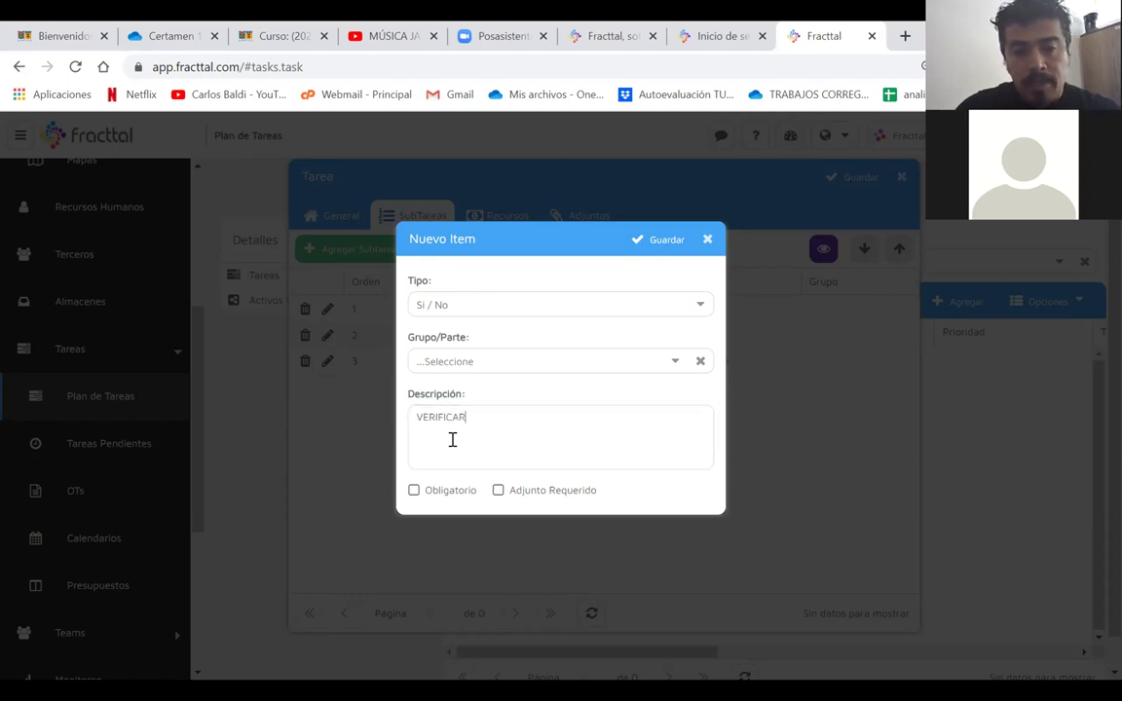
pyautogui.write(' ENERGIA CERO')
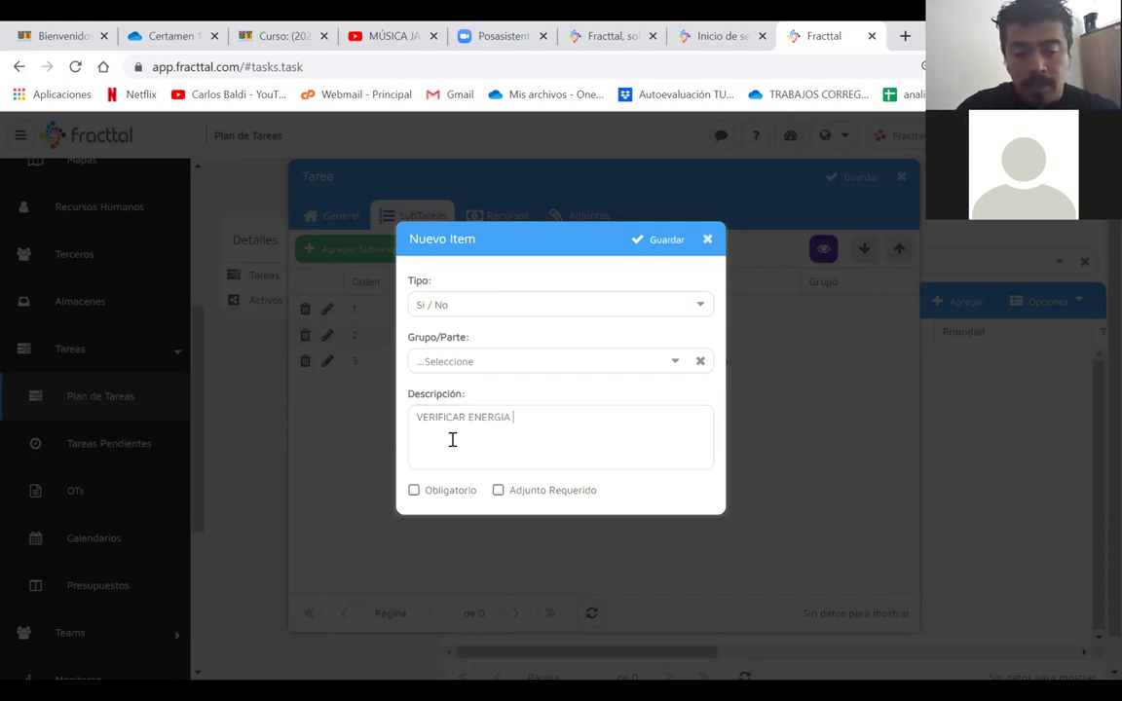
pyautogui.click(660, 240)
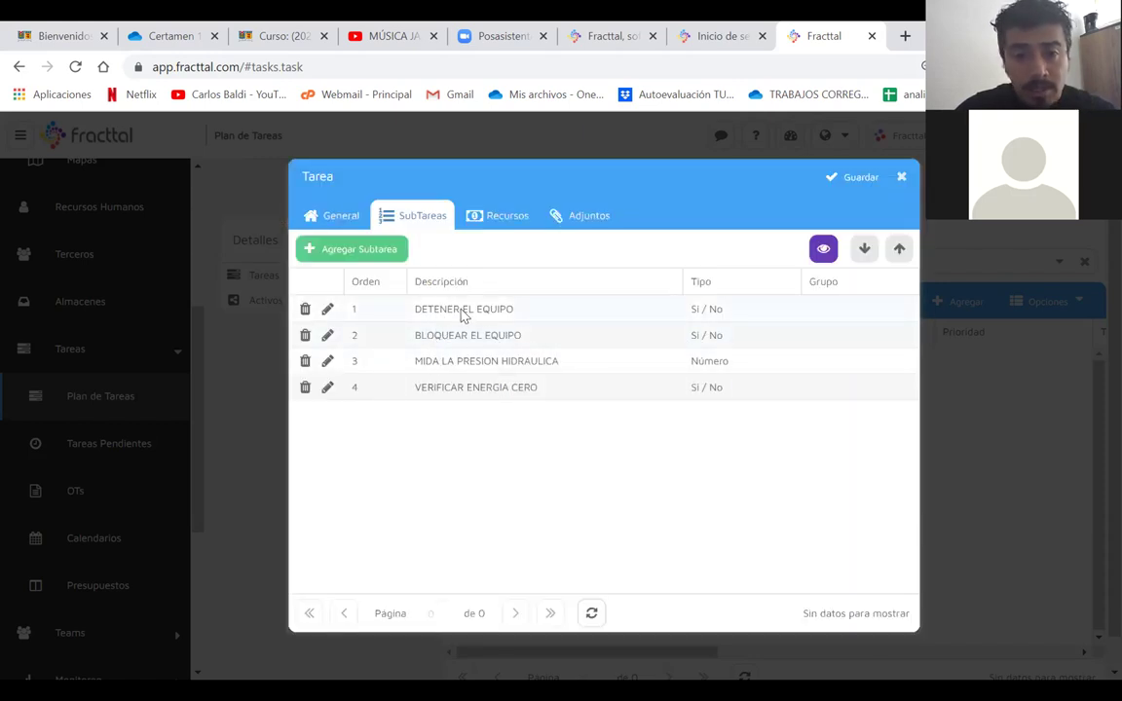
# - Preview the subtask form and move VERIFICAR ENERGIA CERO above MIDA LA PRESION HIDRAULICA, checking the new order in the preview
pyautogui.click(824, 253)
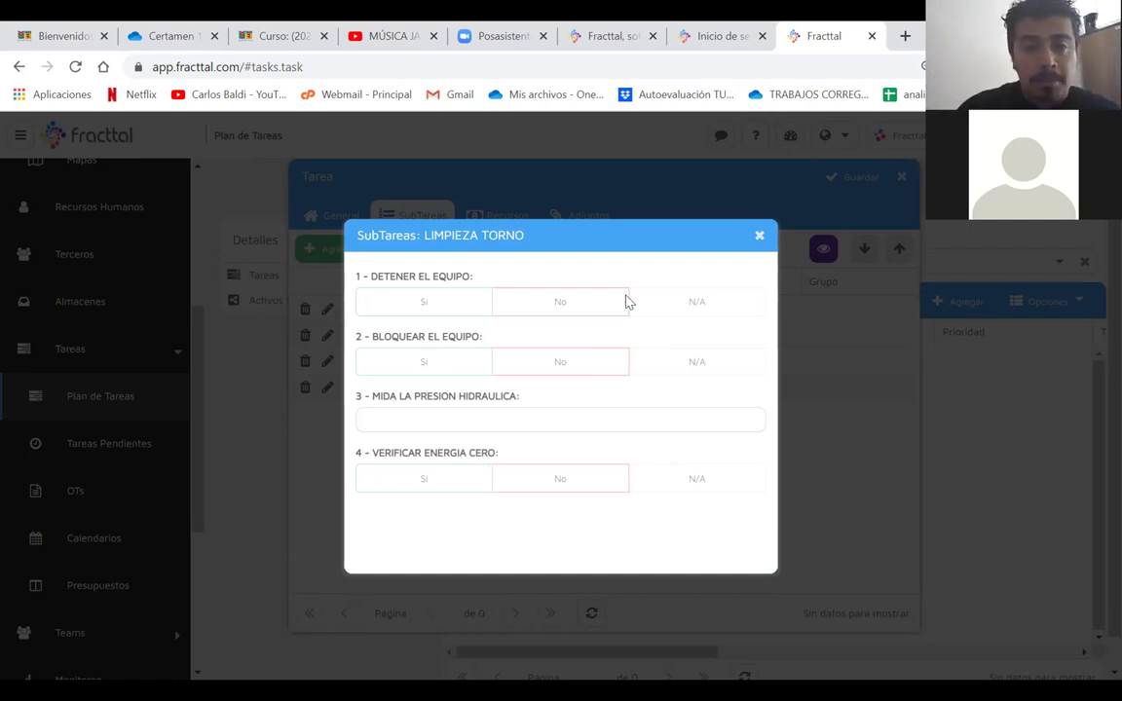
pyautogui.click(759, 236)
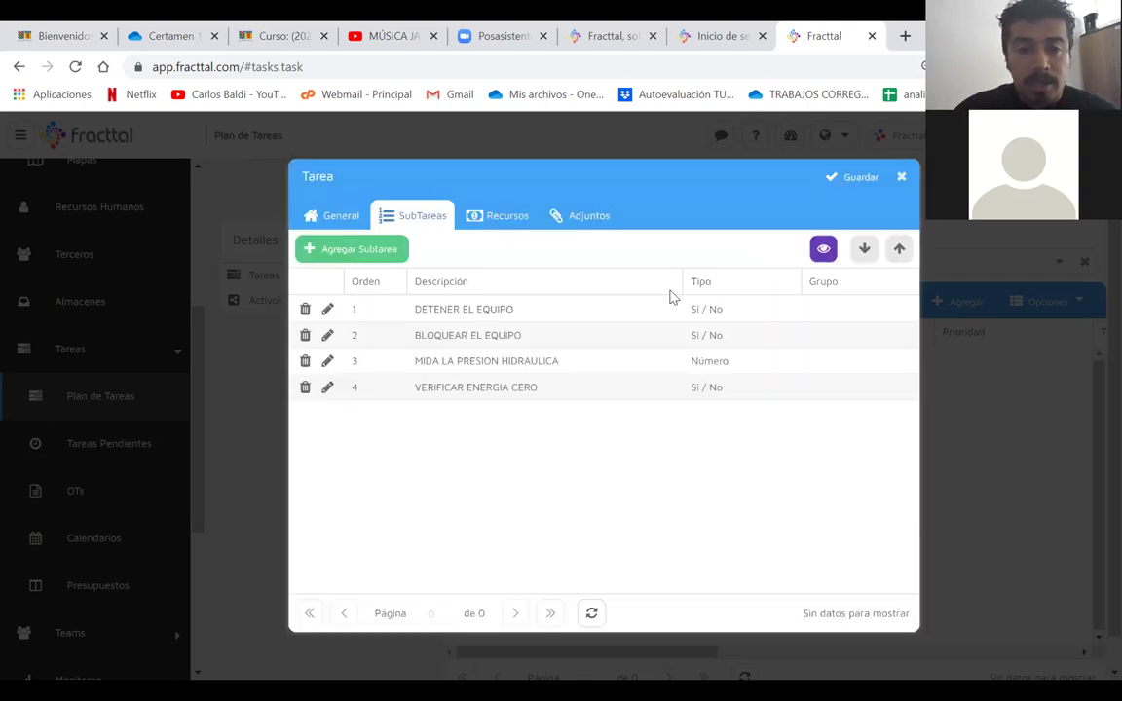
pyautogui.click(454, 390)
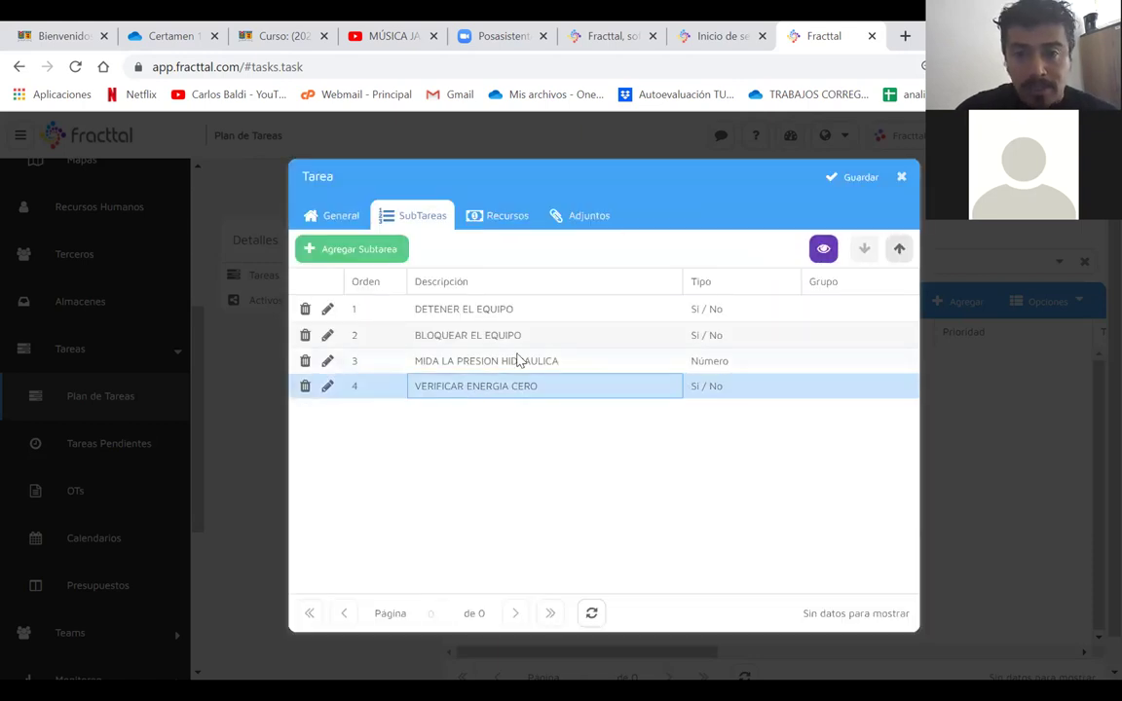
pyautogui.click(900, 255)
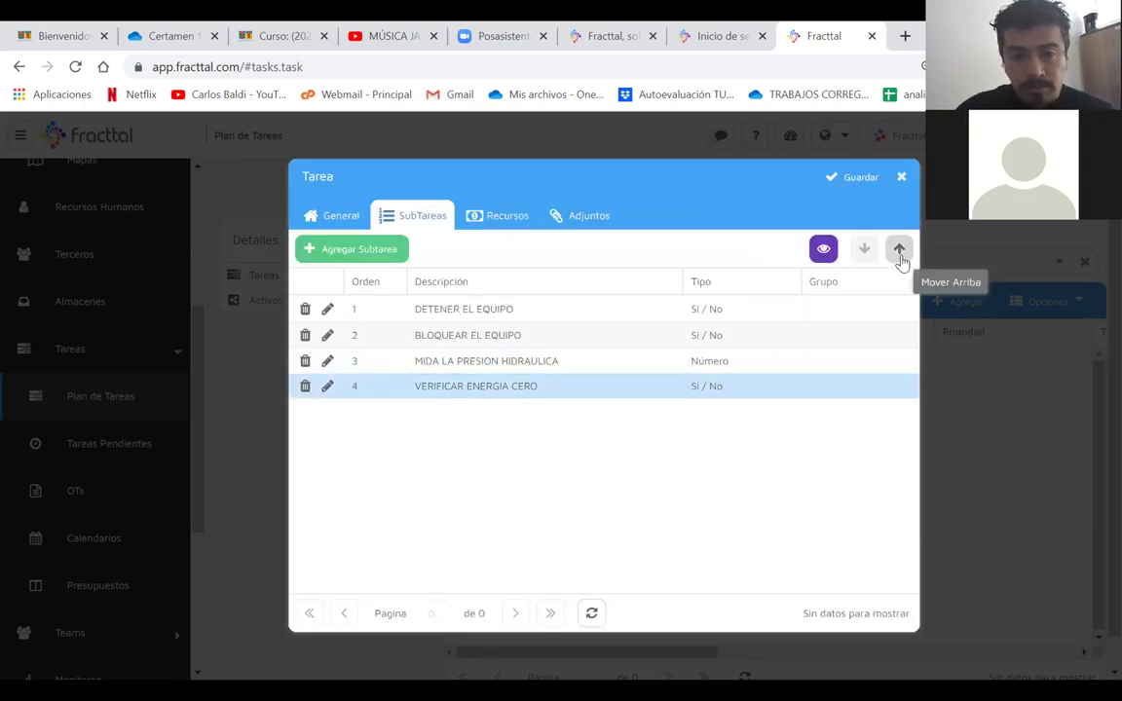
pyautogui.click(900, 255)
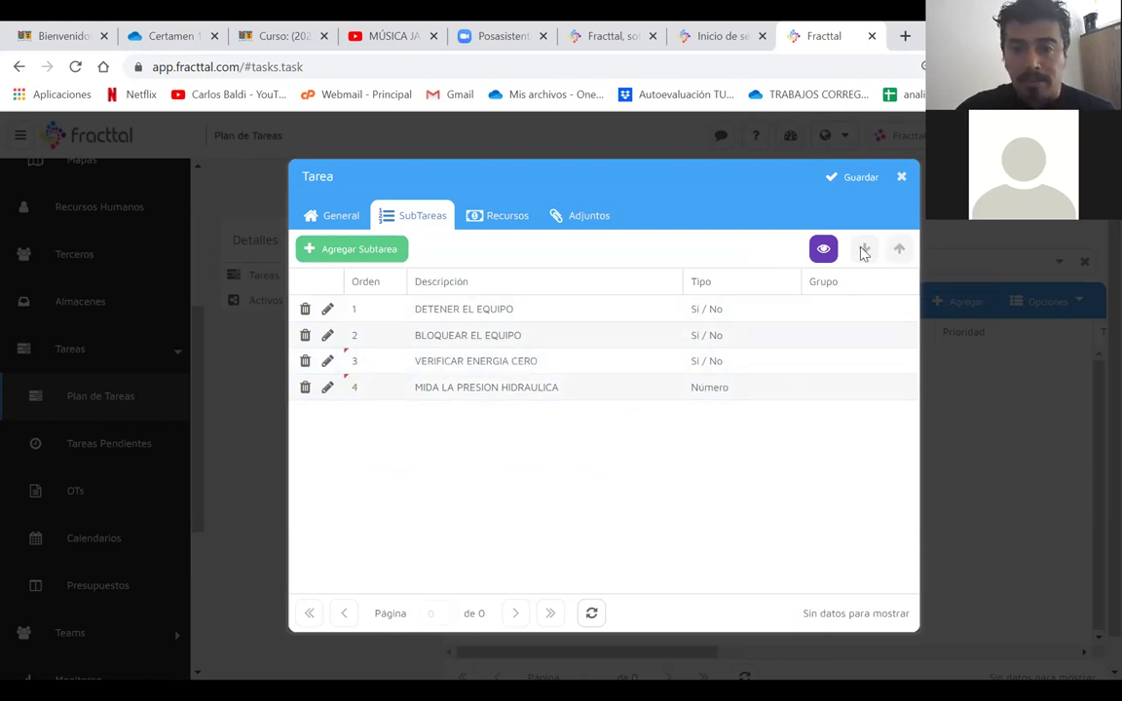
pyautogui.click(823, 248)
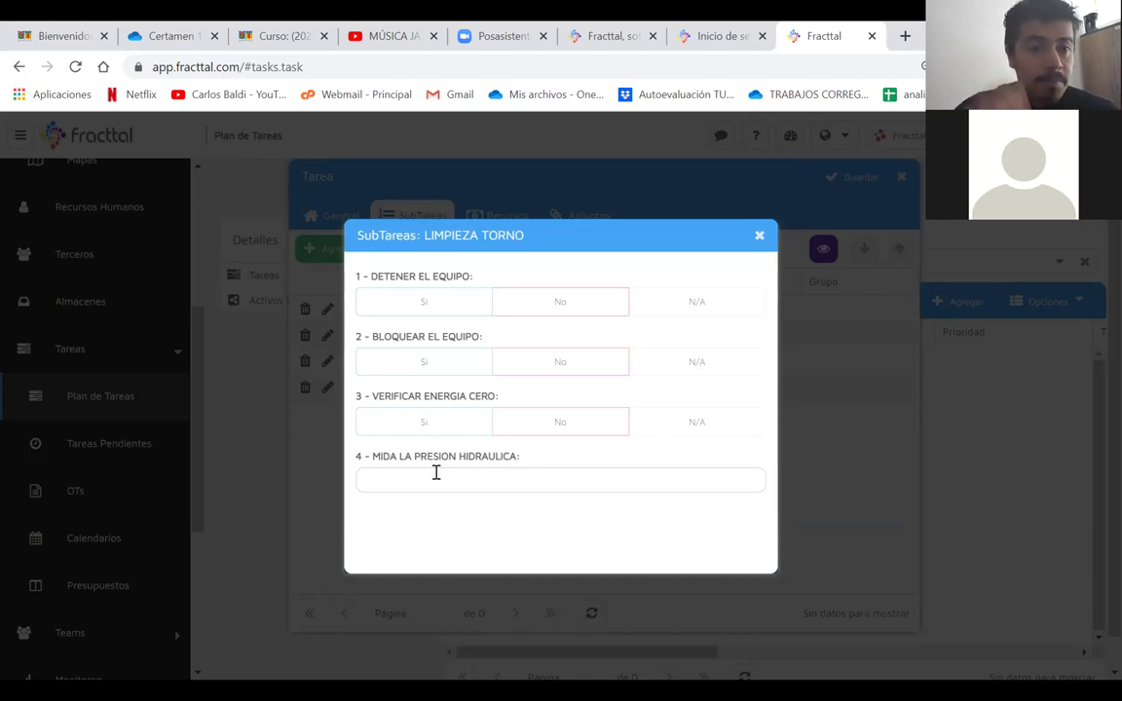
pyautogui.click(760, 236)
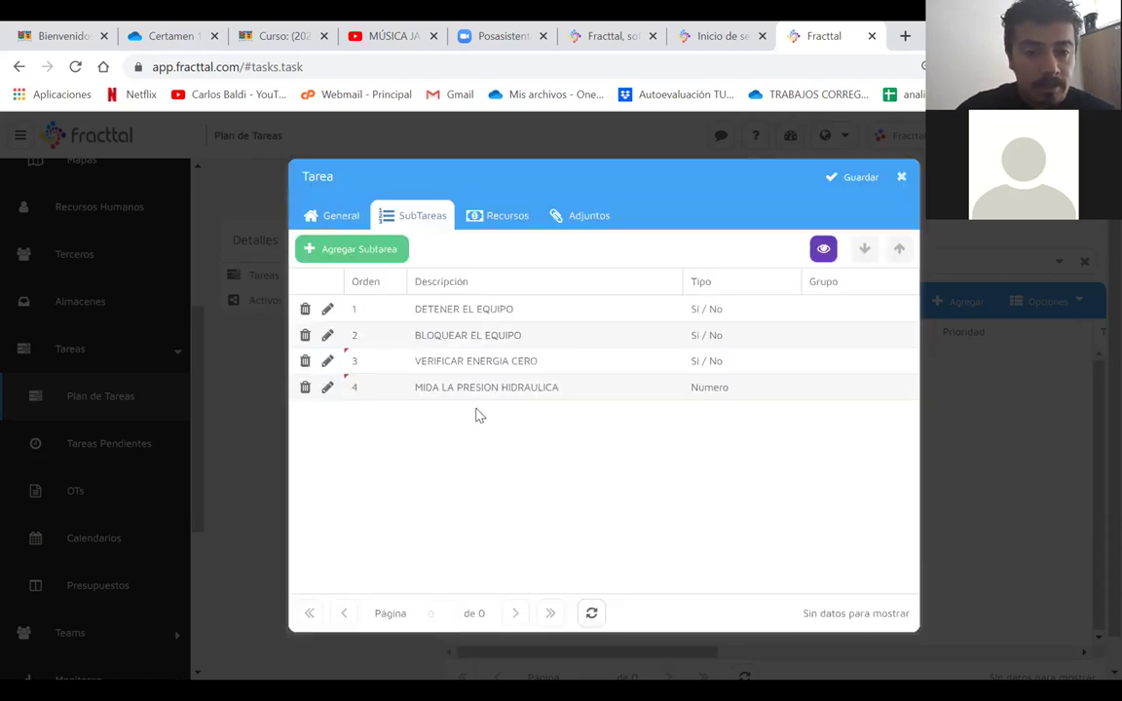
# - Add a fifth subtask of type Texto with the description INDIQUE ESTADO DE LA TORRETA Y DE LA CORREA and save it
pyautogui.click(417, 362)
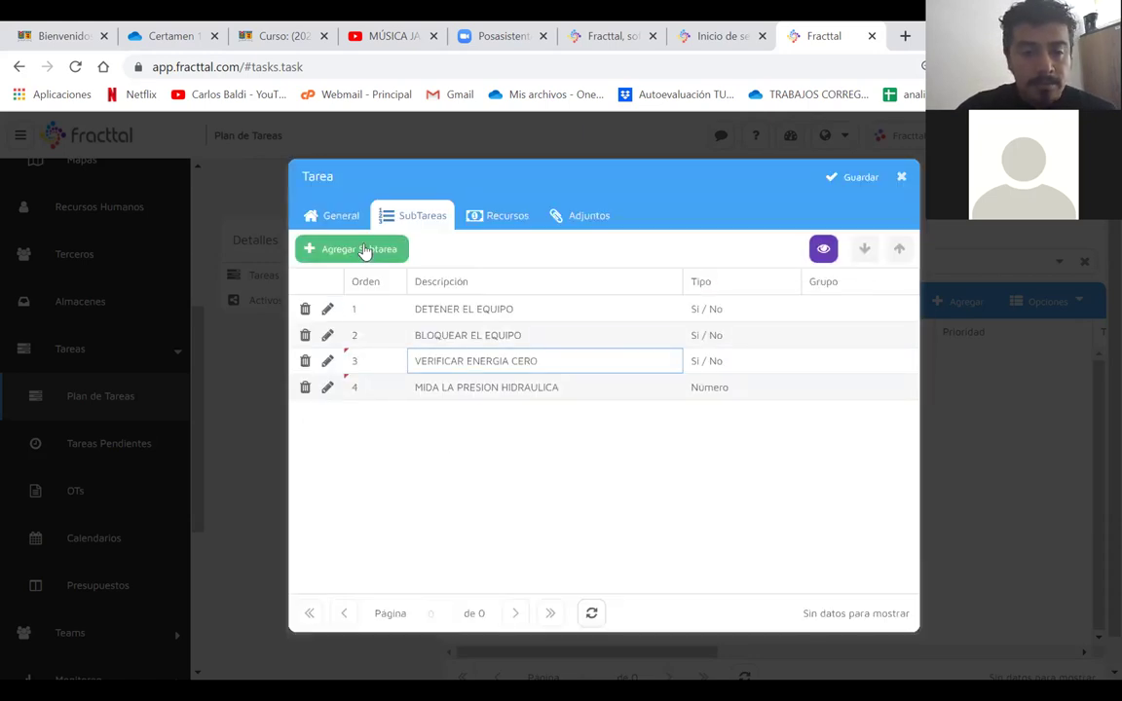
pyautogui.click(365, 252)
pyautogui.click(469, 305)
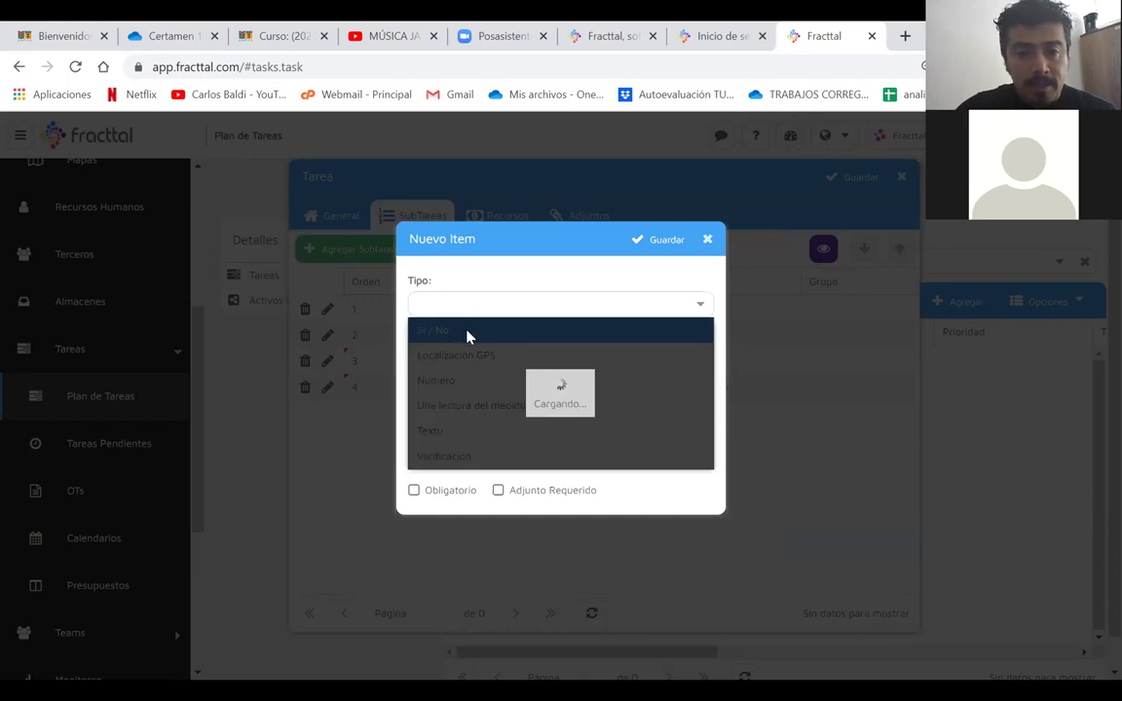
pyautogui.click(446, 429)
pyautogui.click(450, 414)
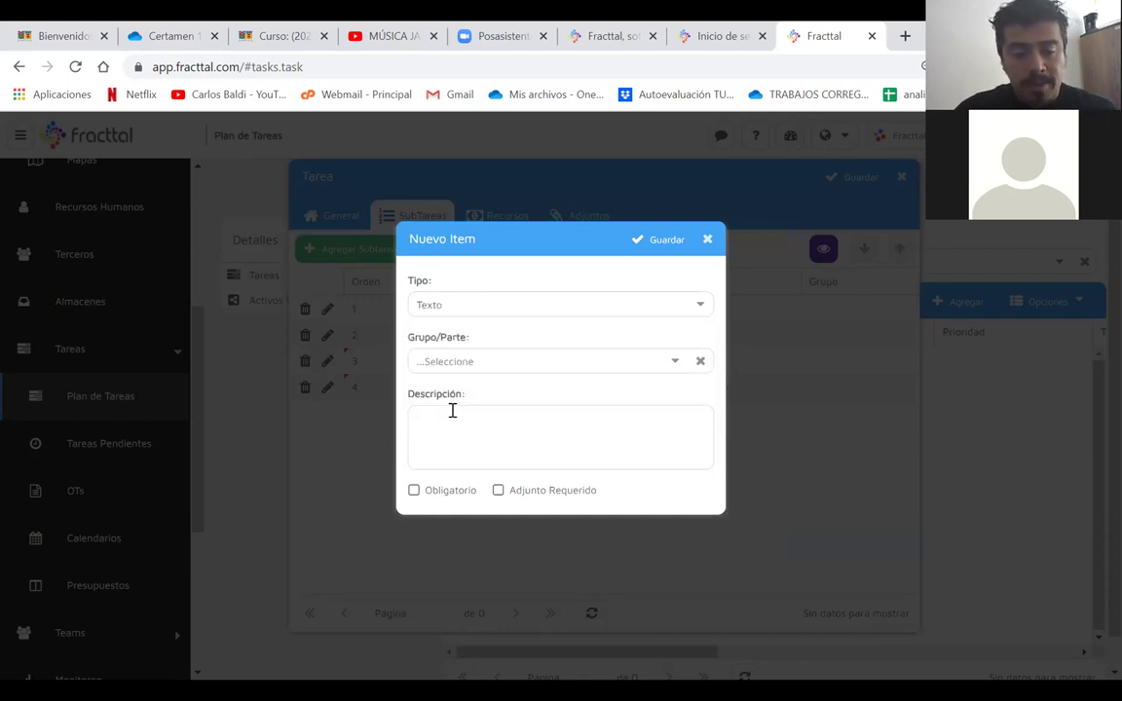
pyautogui.write('INDIQUE EL')
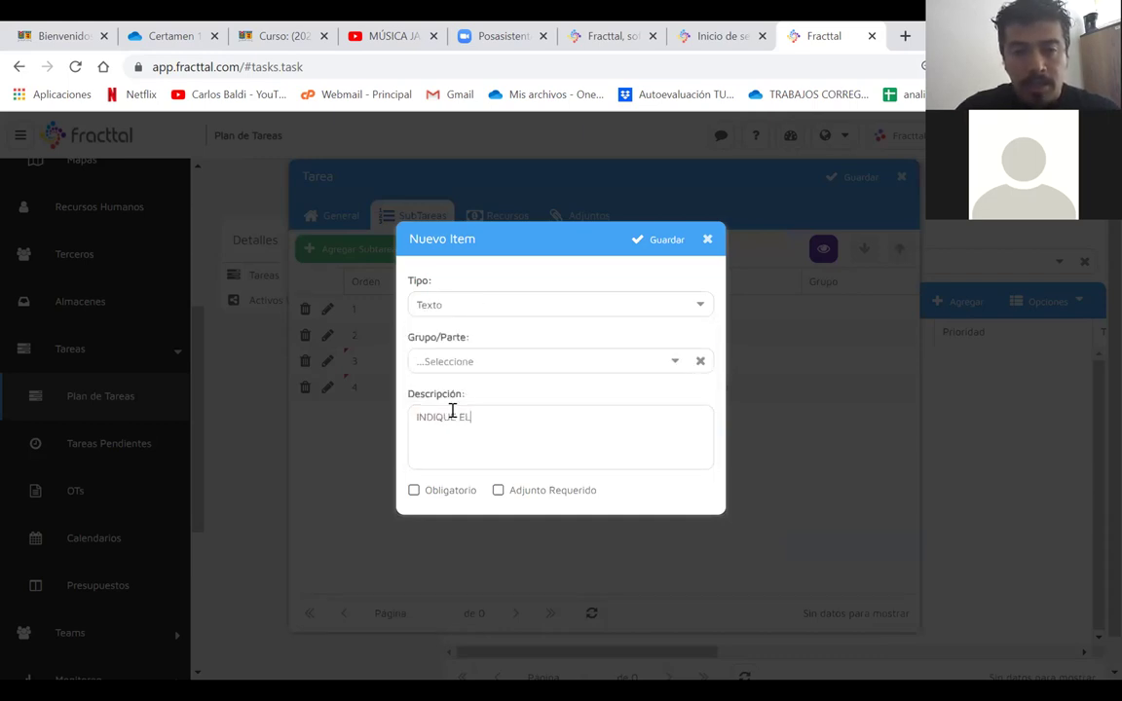
pyautogui.press('BackSpace')
pyautogui.write('STADO DE')
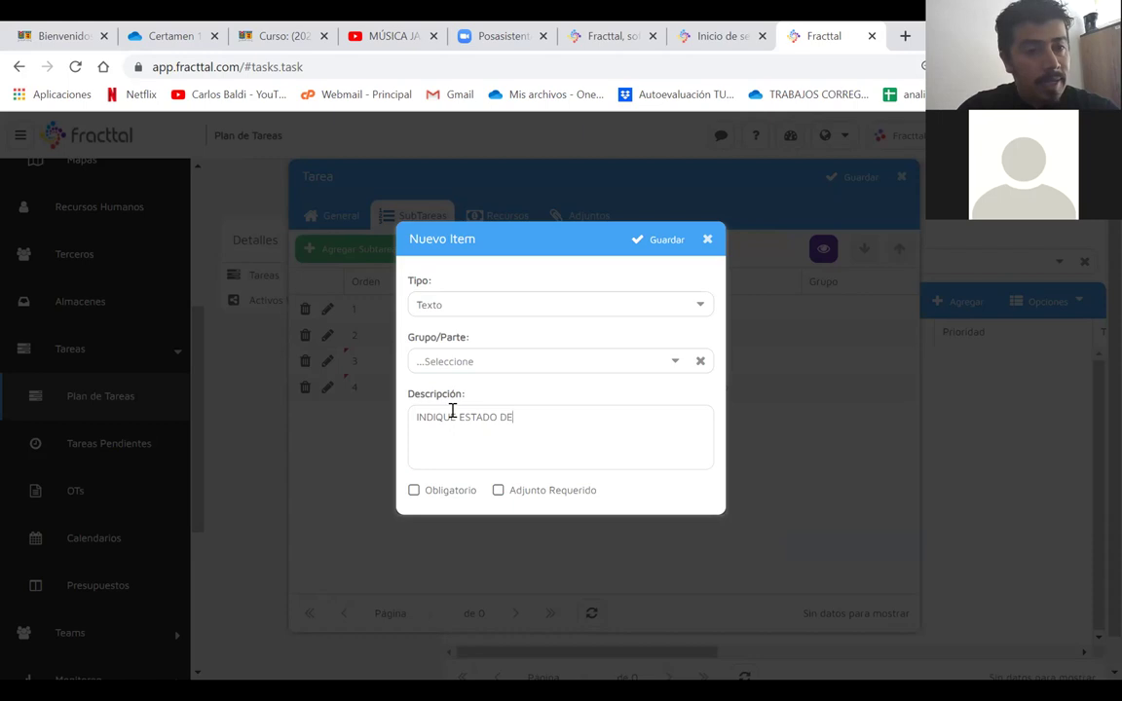
pyautogui.write('LA TO')
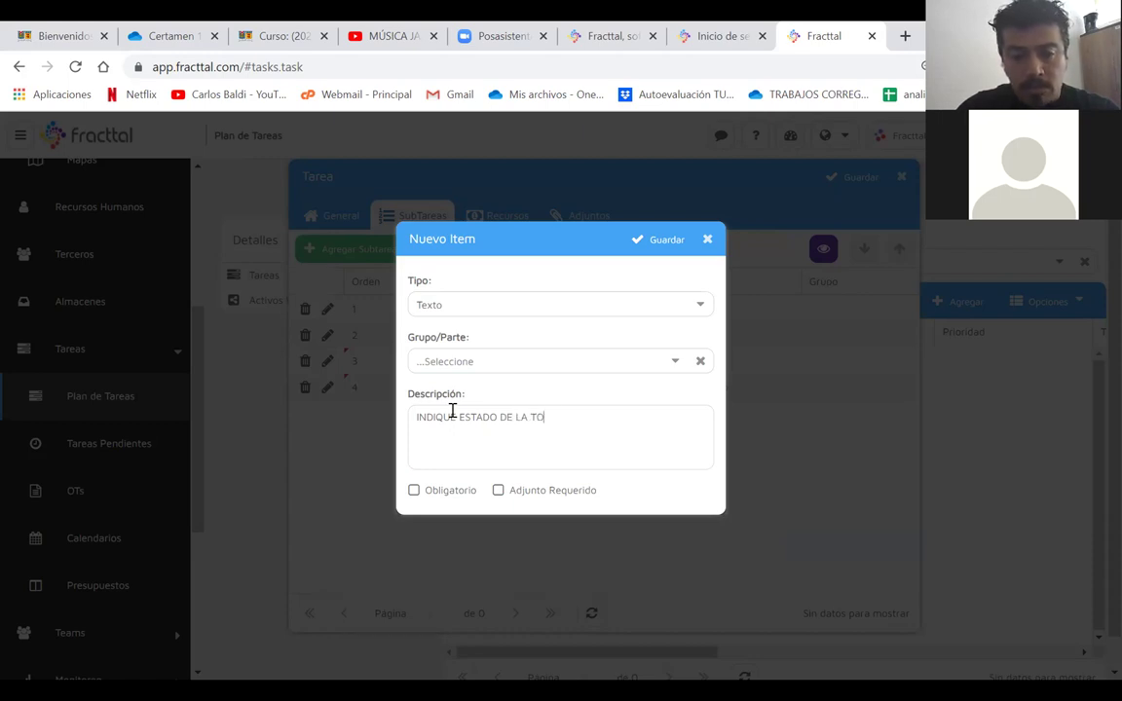
pyautogui.write('RRETA Y DE LA CORRE')
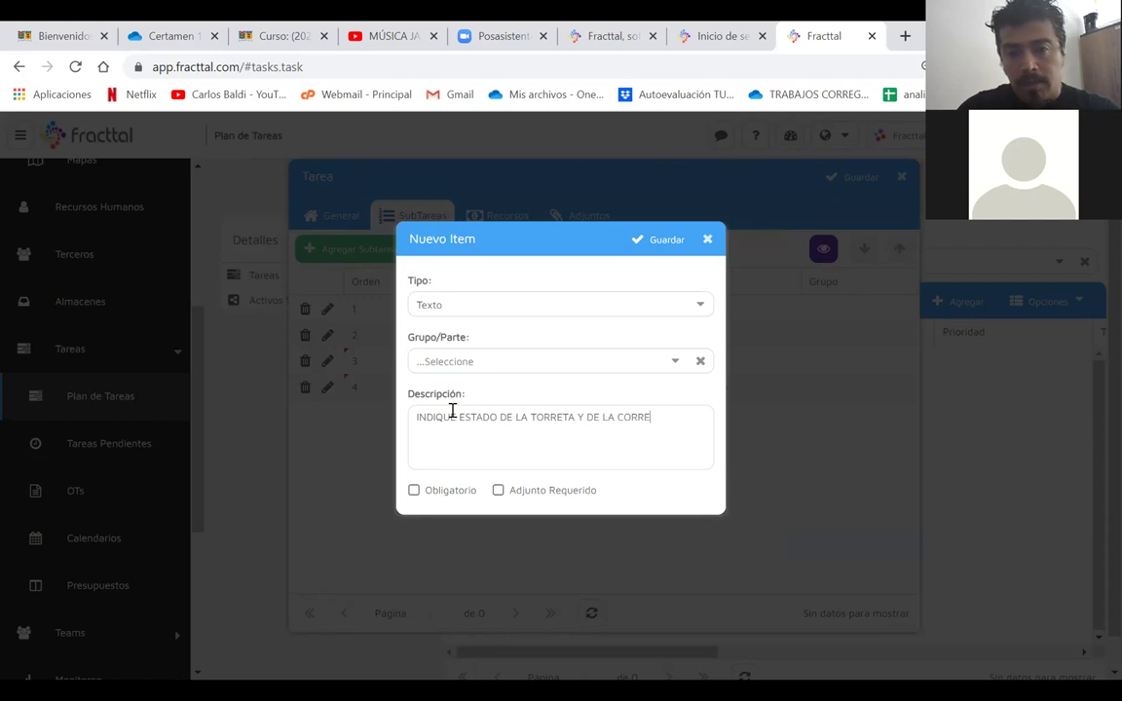
pyautogui.write('A, SEÑALE EL ')
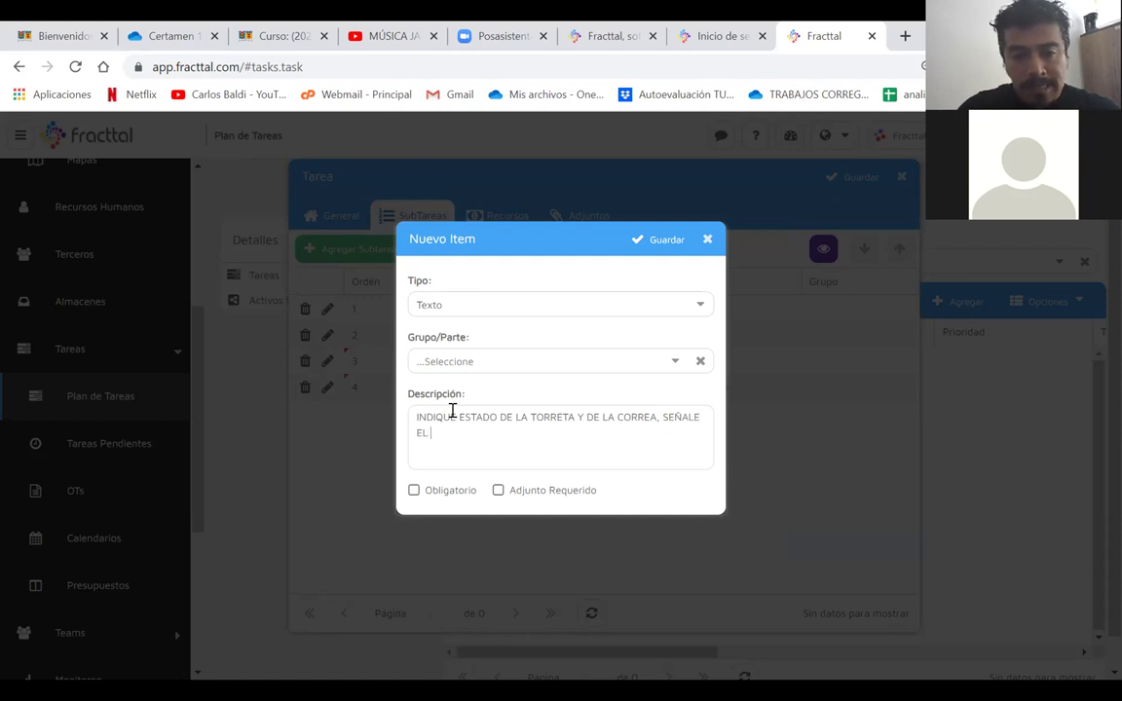
pyautogui.write('ESTADO')
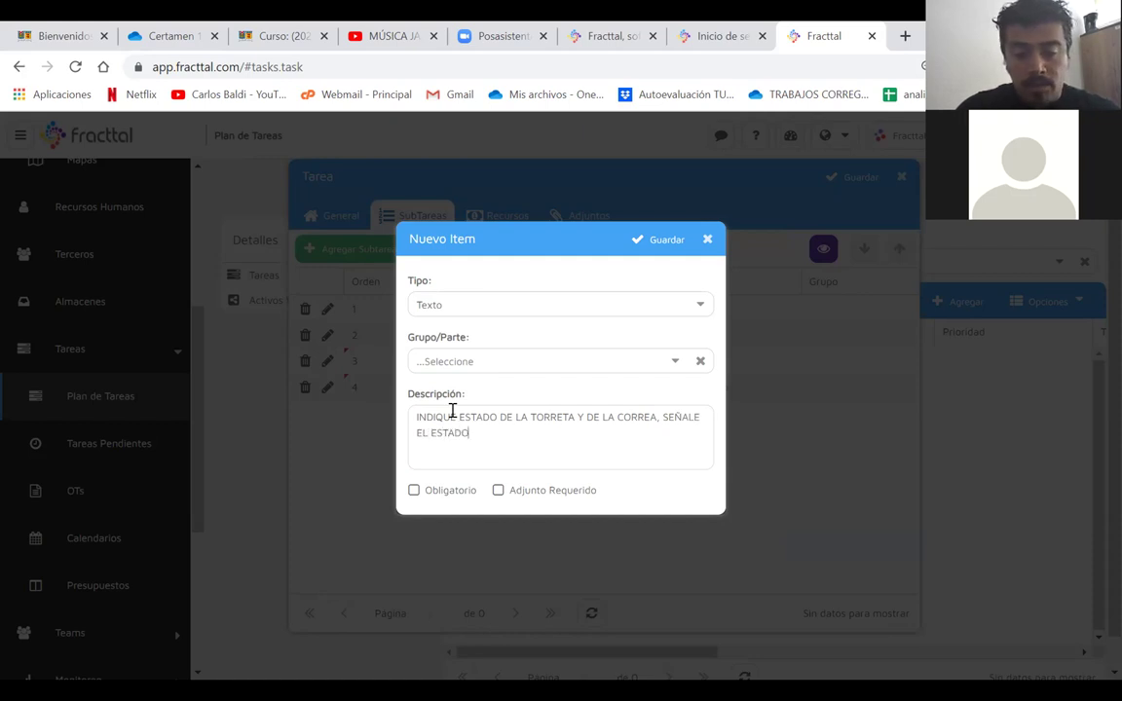
pyautogui.write(' DE')
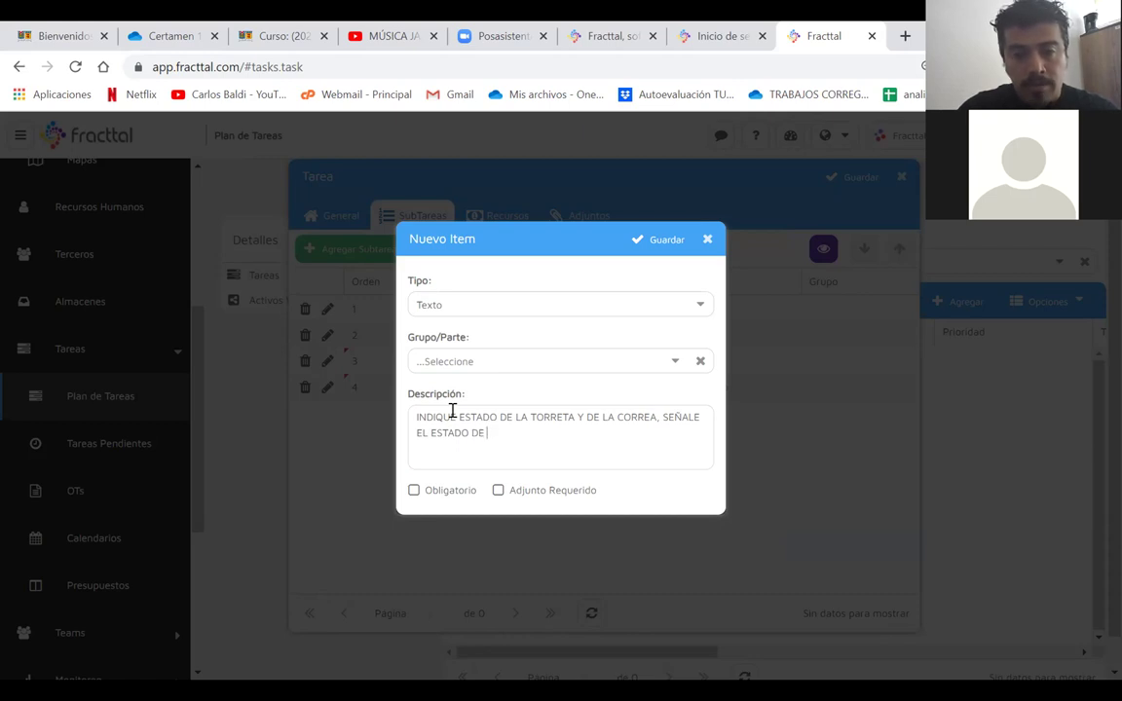
pyautogui.press('BackSpace')
pyautogui.press('BackSpace')
pyautogui.press('BackSpace')
pyautogui.press('BackSpace')
pyautogui.press('BackSpace')
pyautogui.press('BackSpace')
pyautogui.press('BackSpace')
pyautogui.press('BackSpace')
pyautogui.press('BackSpace')
pyautogui.press('BackSpace')
pyautogui.press('BackSpace')
pyautogui.press('BackSpace')
pyautogui.press('BackSpace')
pyautogui.press('BackSpace')
pyautogui.press('BackSpace')
pyautogui.press('BackSpace')
pyautogui.press('BackSpace')
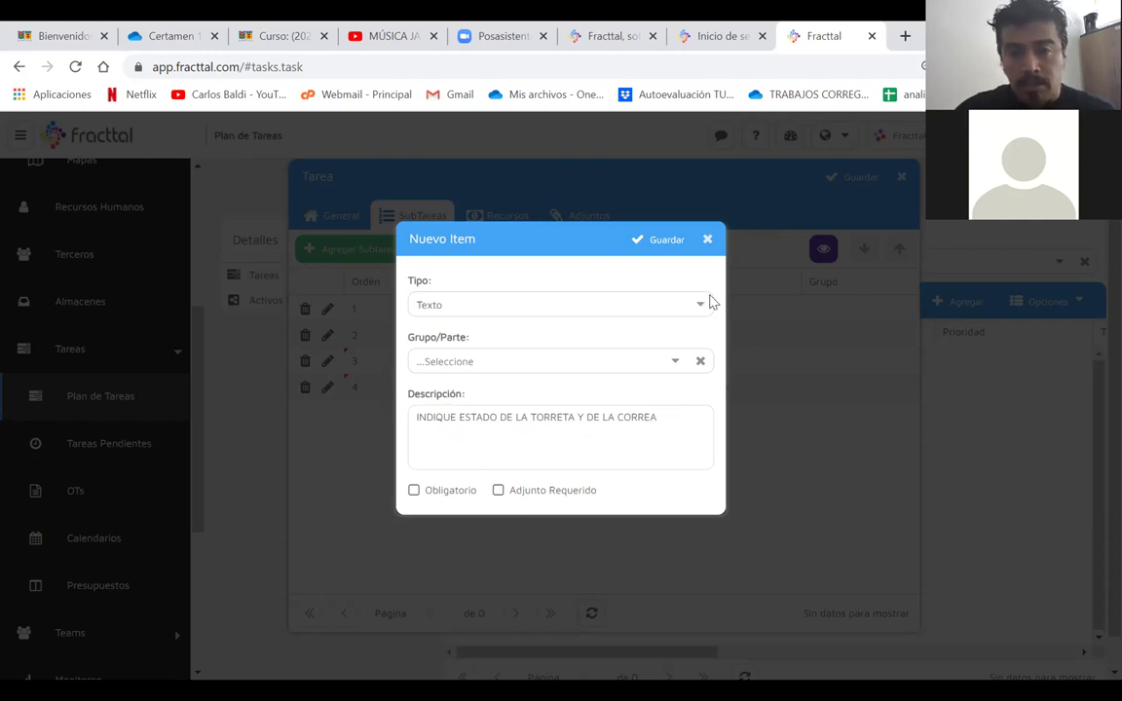
pyautogui.click(671, 241)
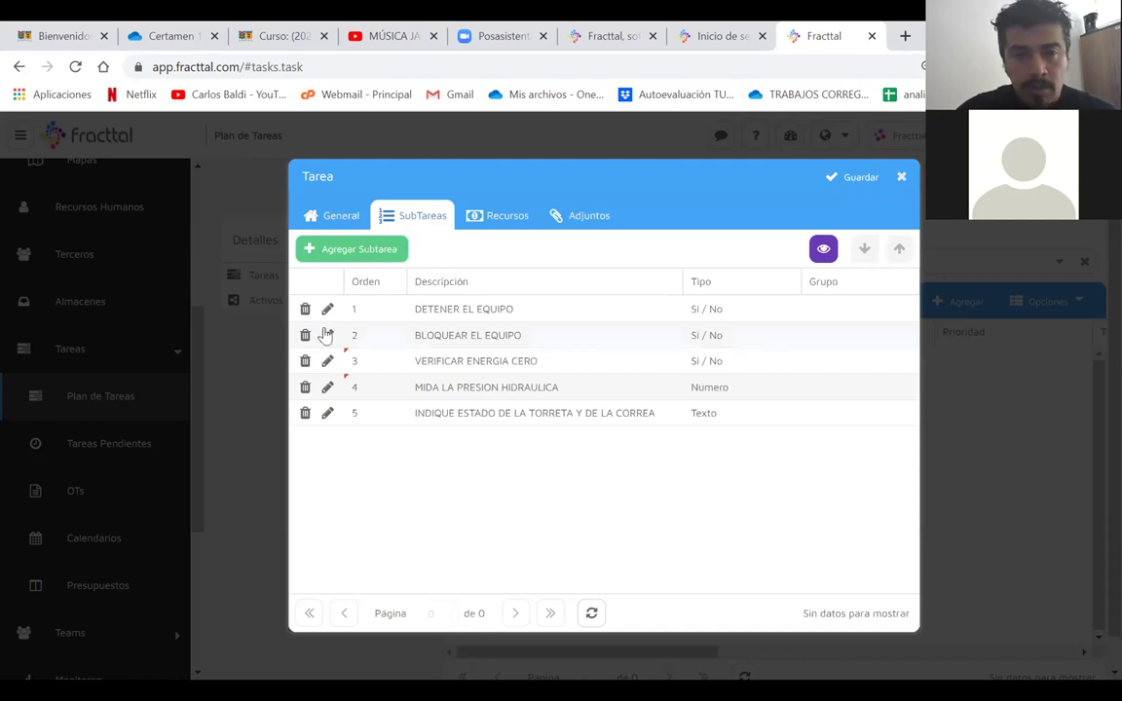
# - Add a sixth subtask of type Número with the description MIDA TENSION DE LA CORREO and save it
pyautogui.click(334, 250)
pyautogui.rightClick(334, 243)
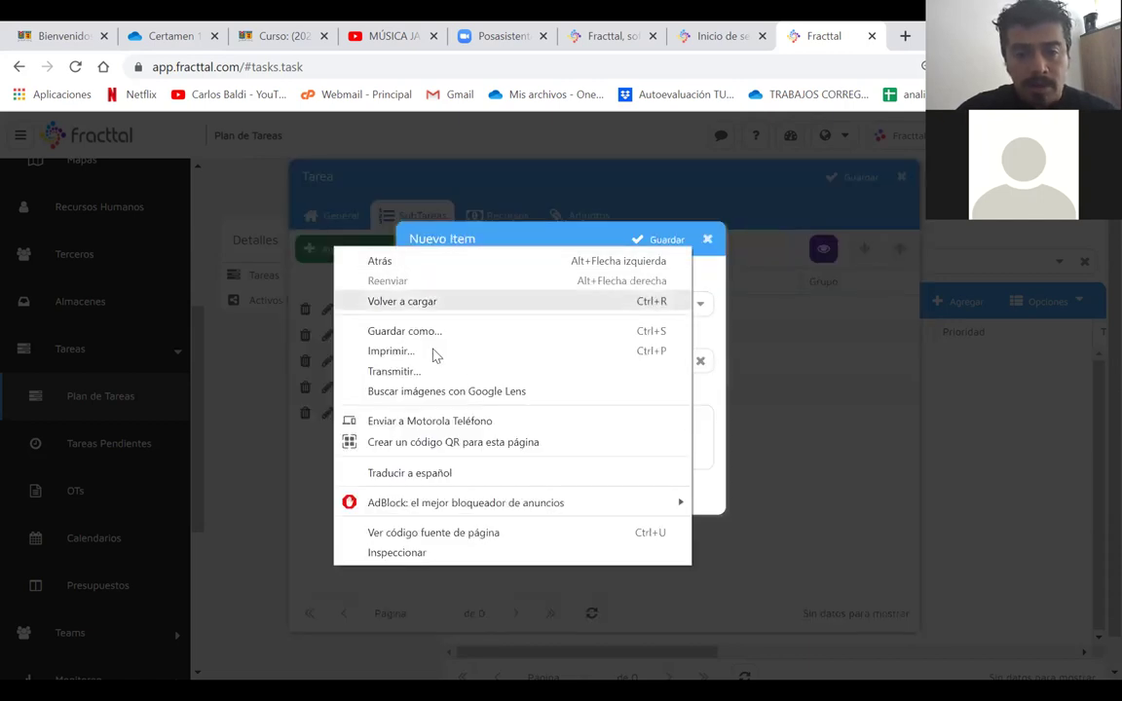
pyautogui.click(766, 456)
pyautogui.click(604, 305)
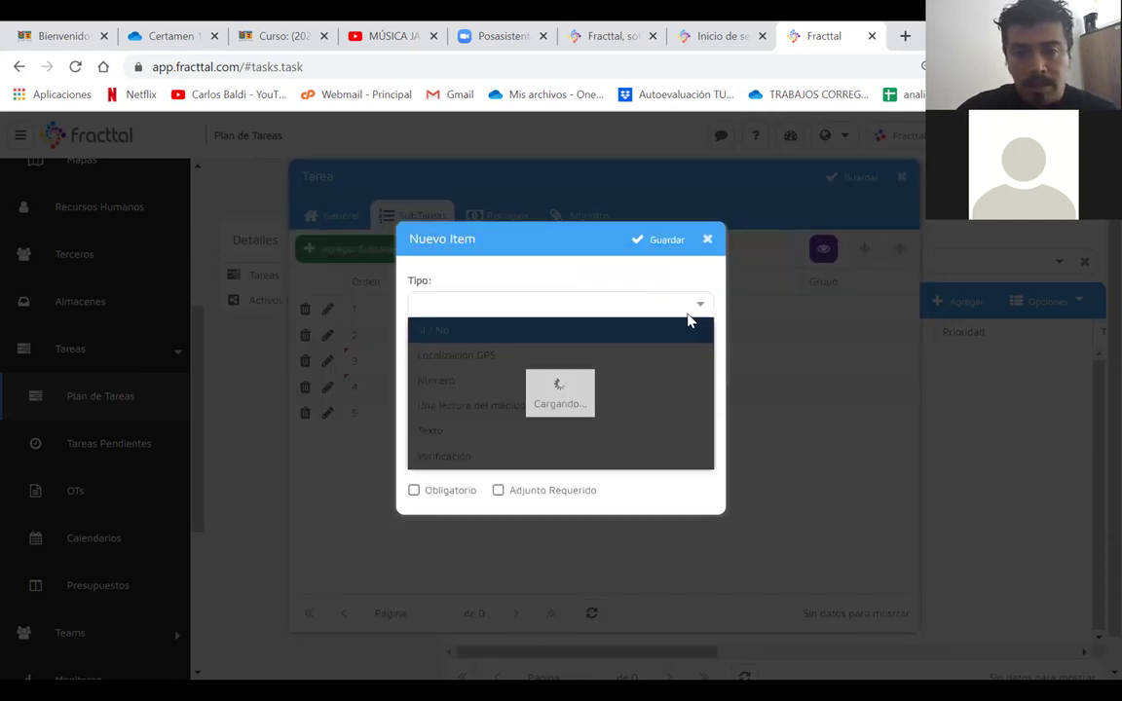
pyautogui.click(525, 339)
pyautogui.click(453, 424)
pyautogui.write('M')
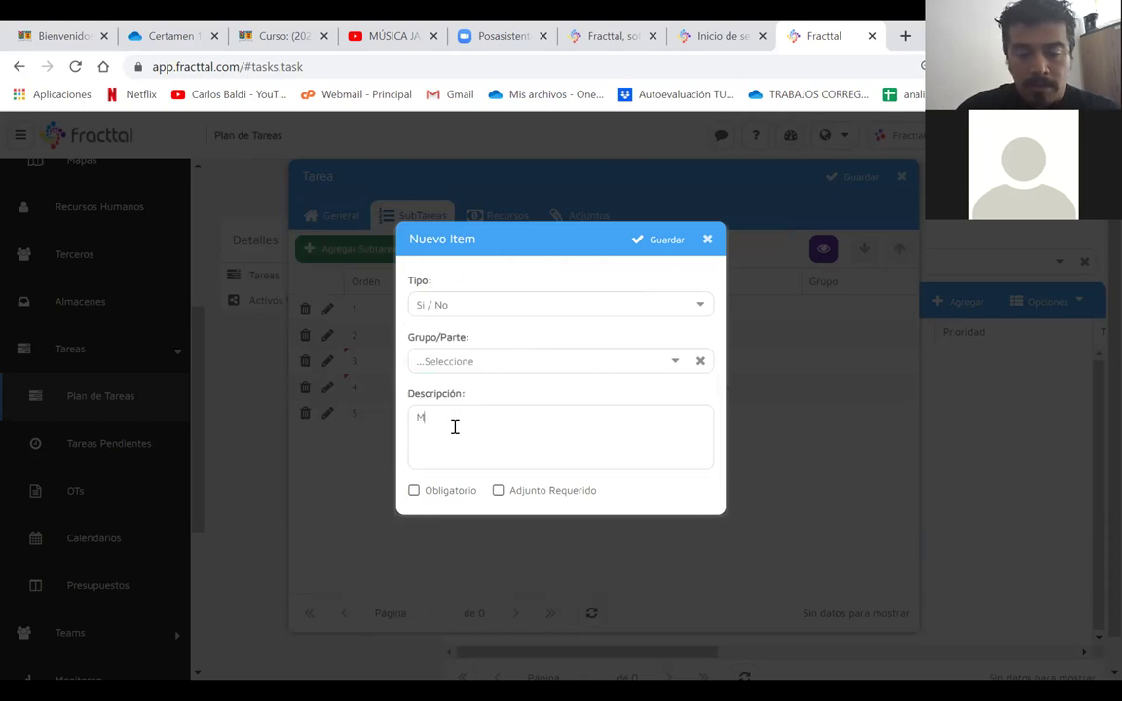
pyautogui.write('IDA TEN')
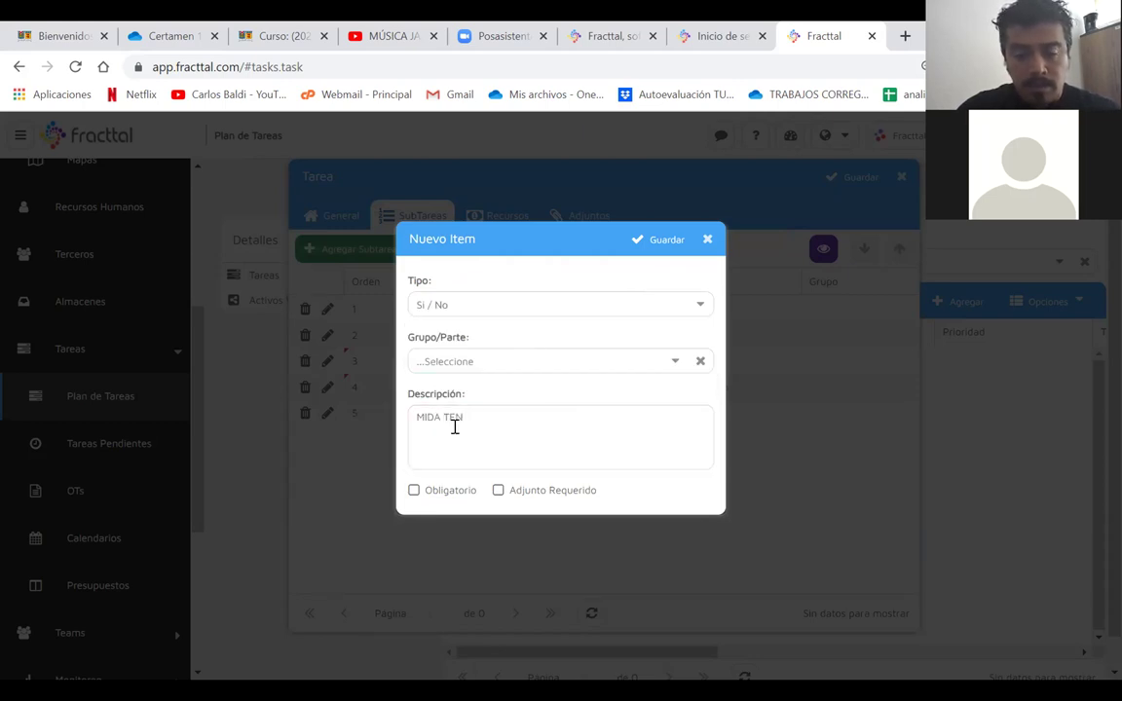
pyautogui.write('SION DE LA ')
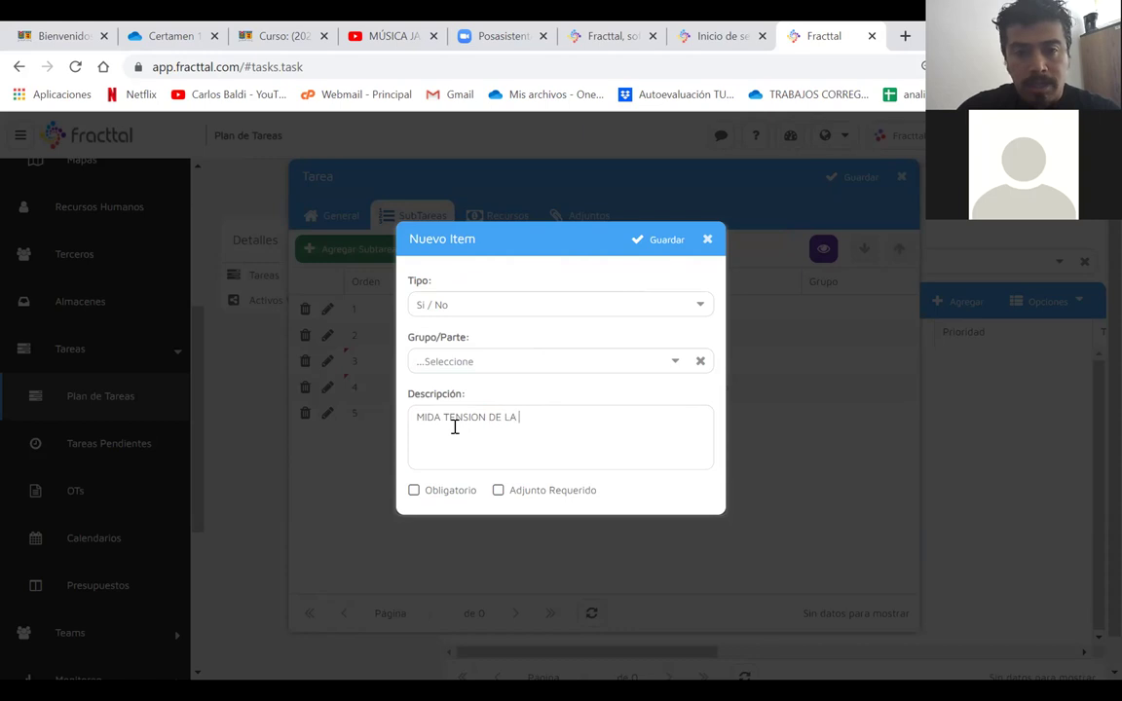
pyautogui.write('CORREO')
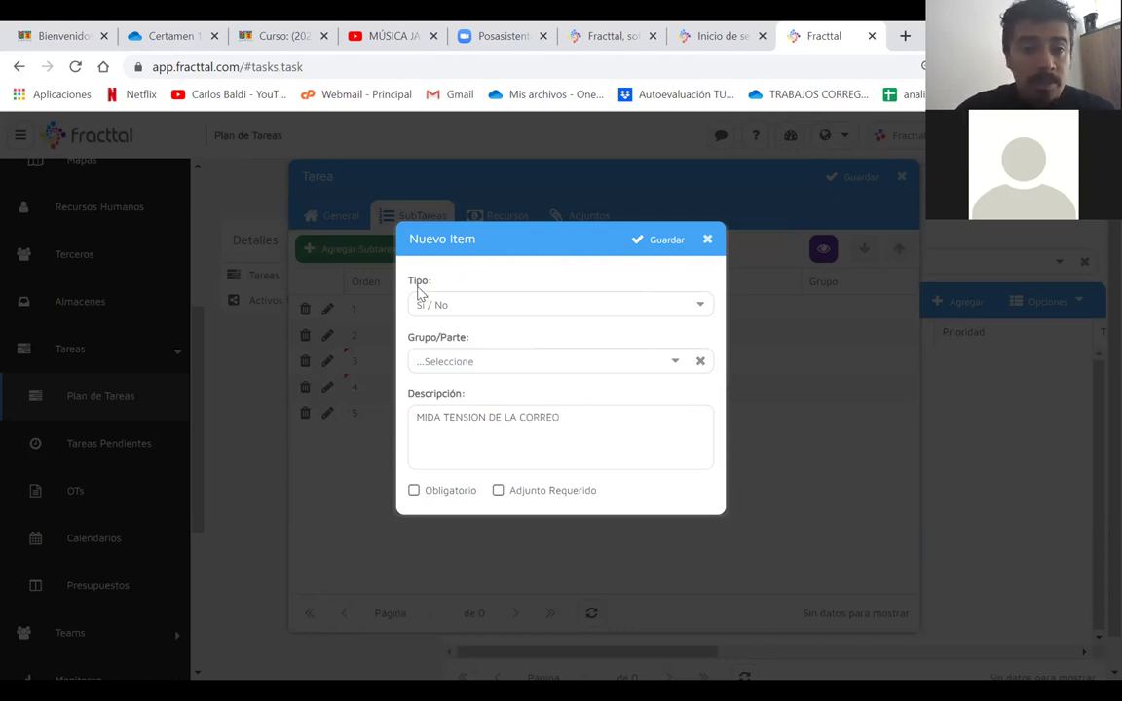
pyautogui.rightClick(440, 307)
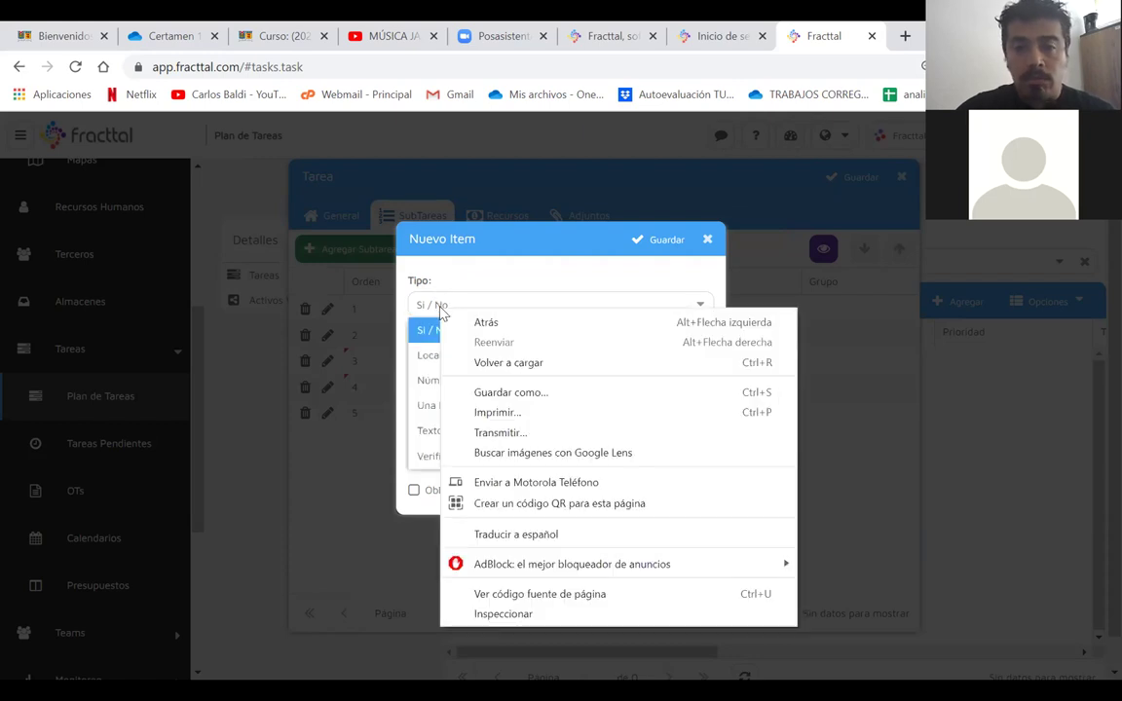
pyautogui.click(547, 247)
pyautogui.click(458, 305)
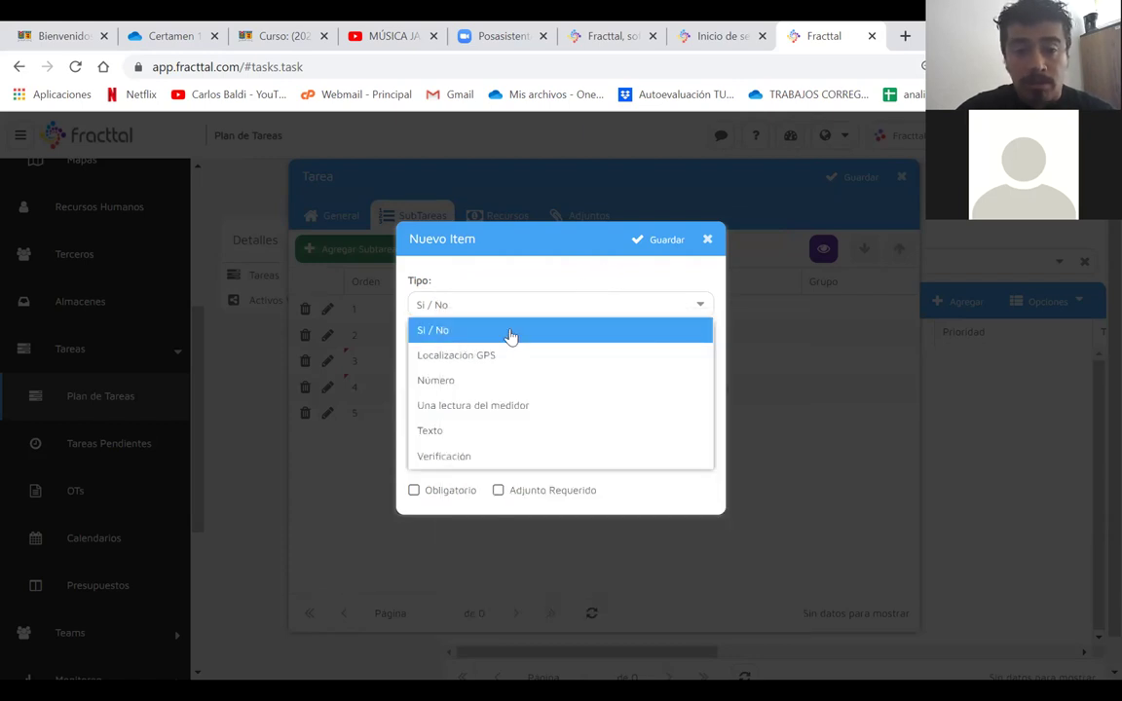
pyautogui.click(458, 383)
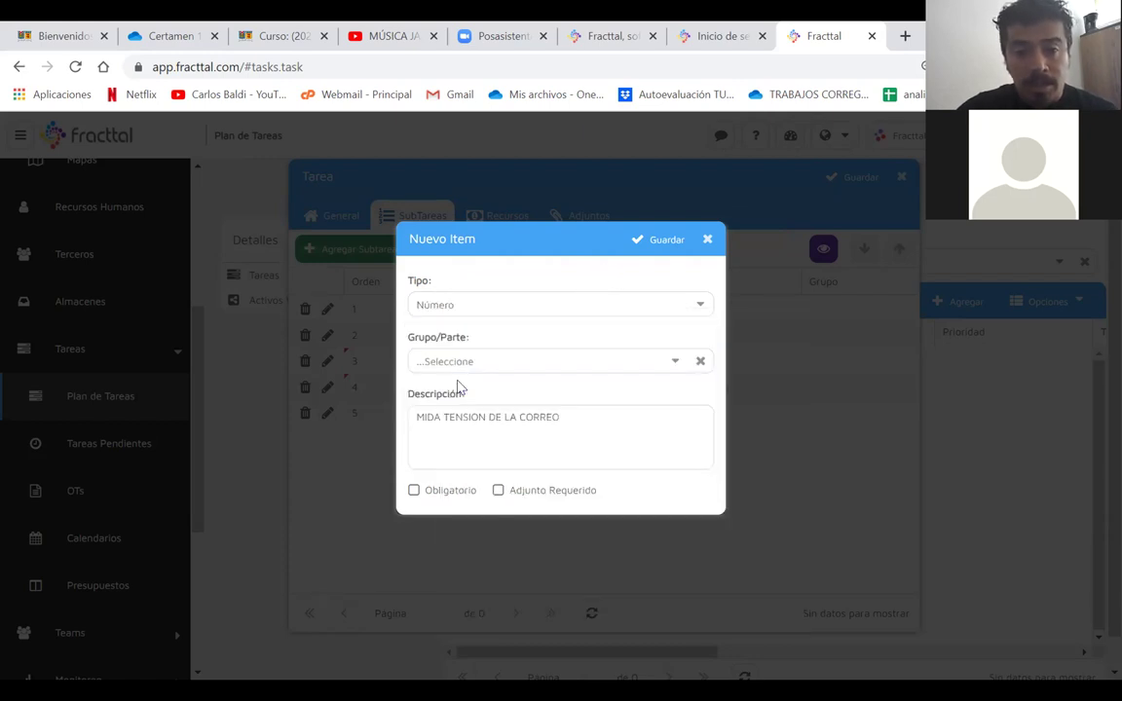
pyautogui.click(661, 241)
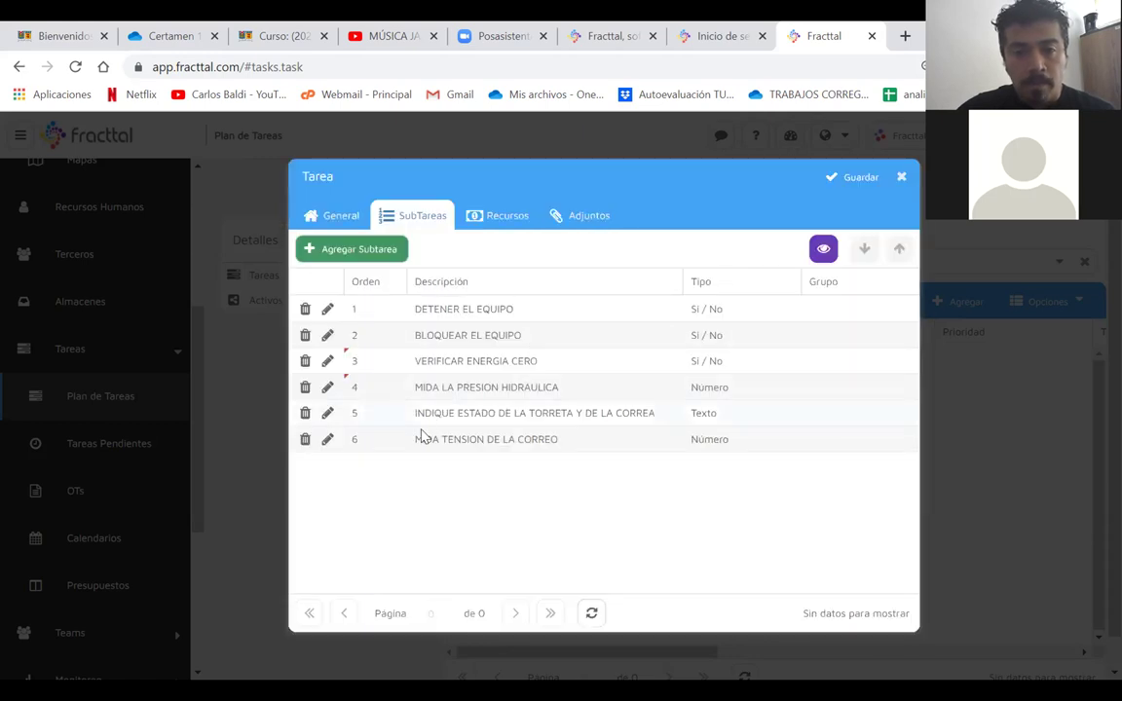
# - Preview the LIMPIEZA TORNO subtask form and review all of its questions
pyautogui.click(816, 248)
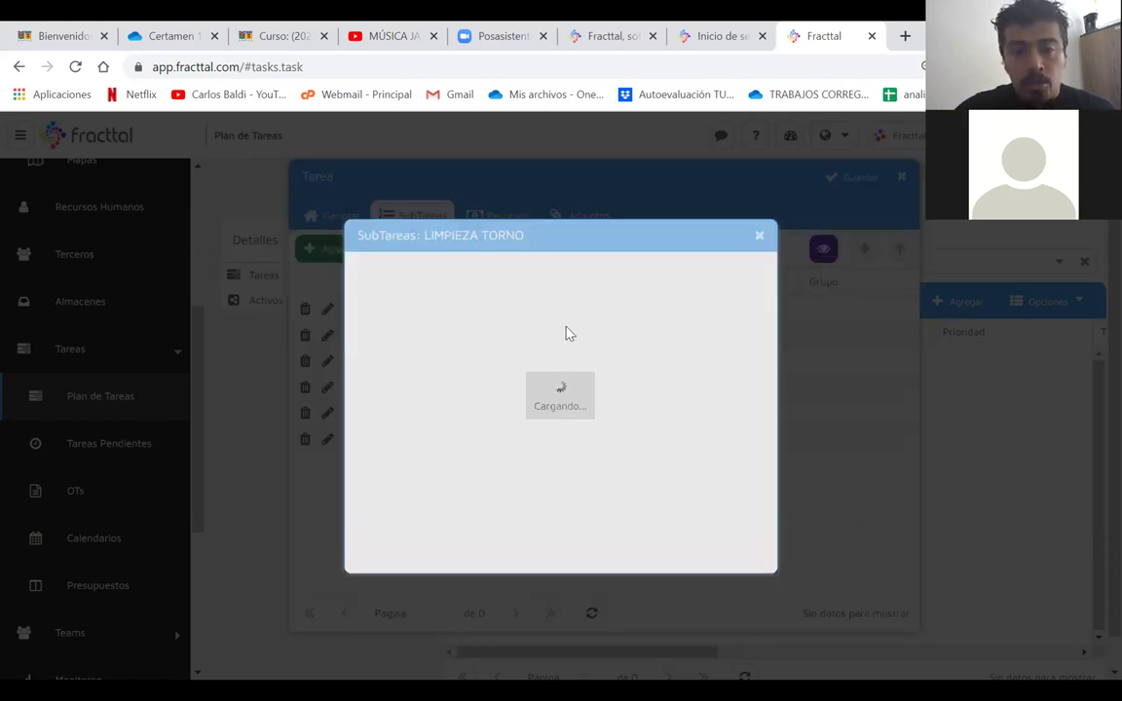
pyautogui.scroll(-2, 607, 392)
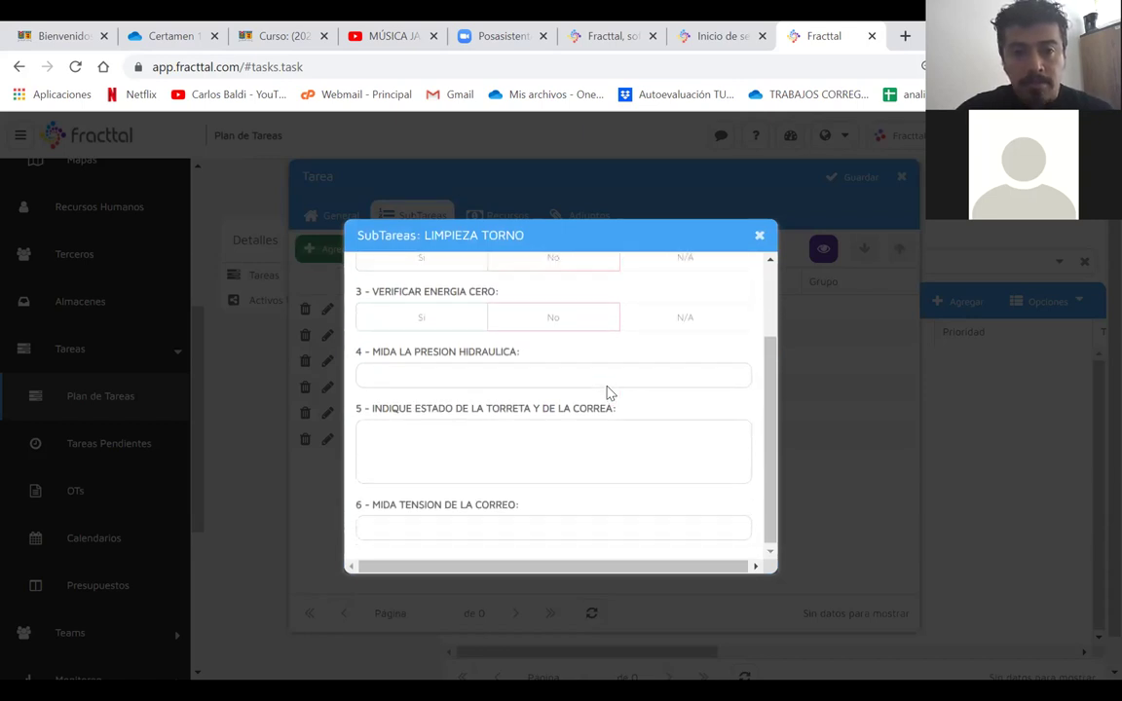
pyautogui.scroll(2, 609, 393)
pyautogui.click(758, 235)
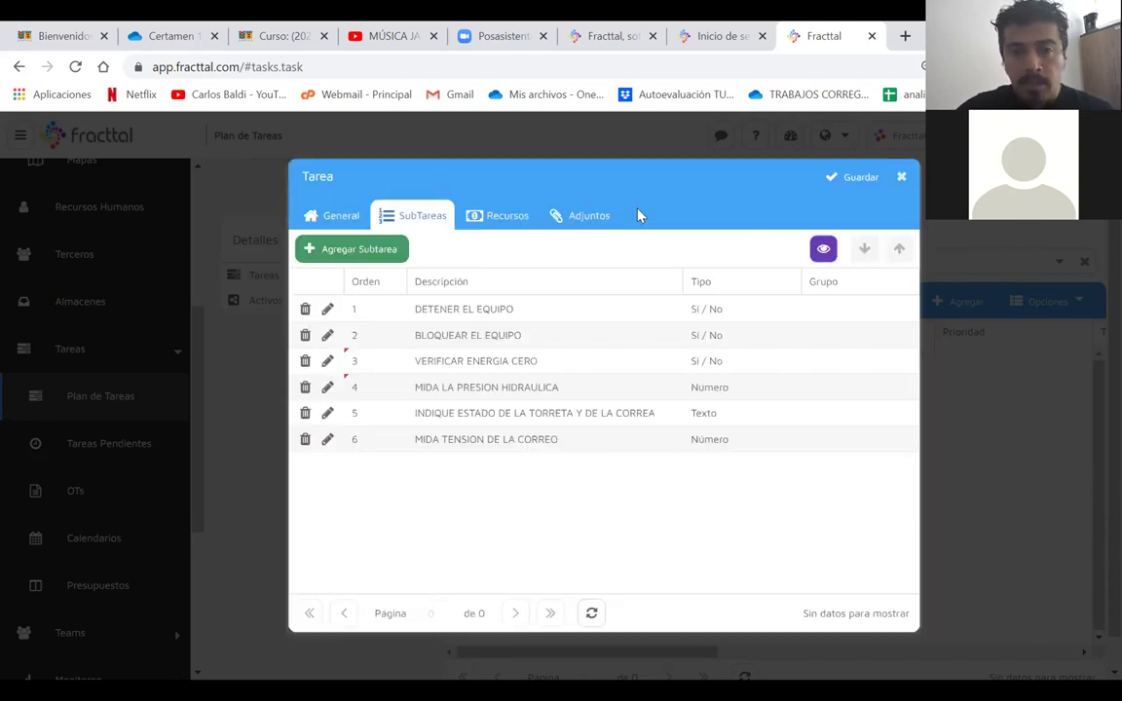
# - View the inventory items available as task resources, close the list without adding any, and save the lathe cleaning task
pyautogui.click(501, 216)
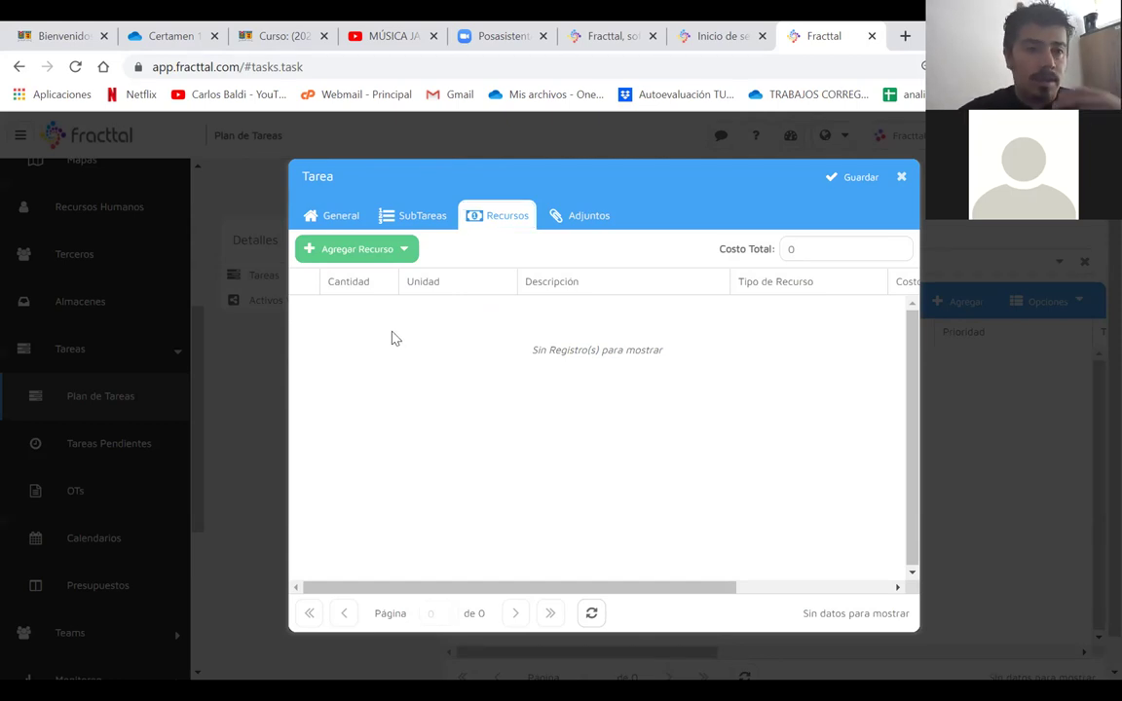
pyautogui.click(397, 251)
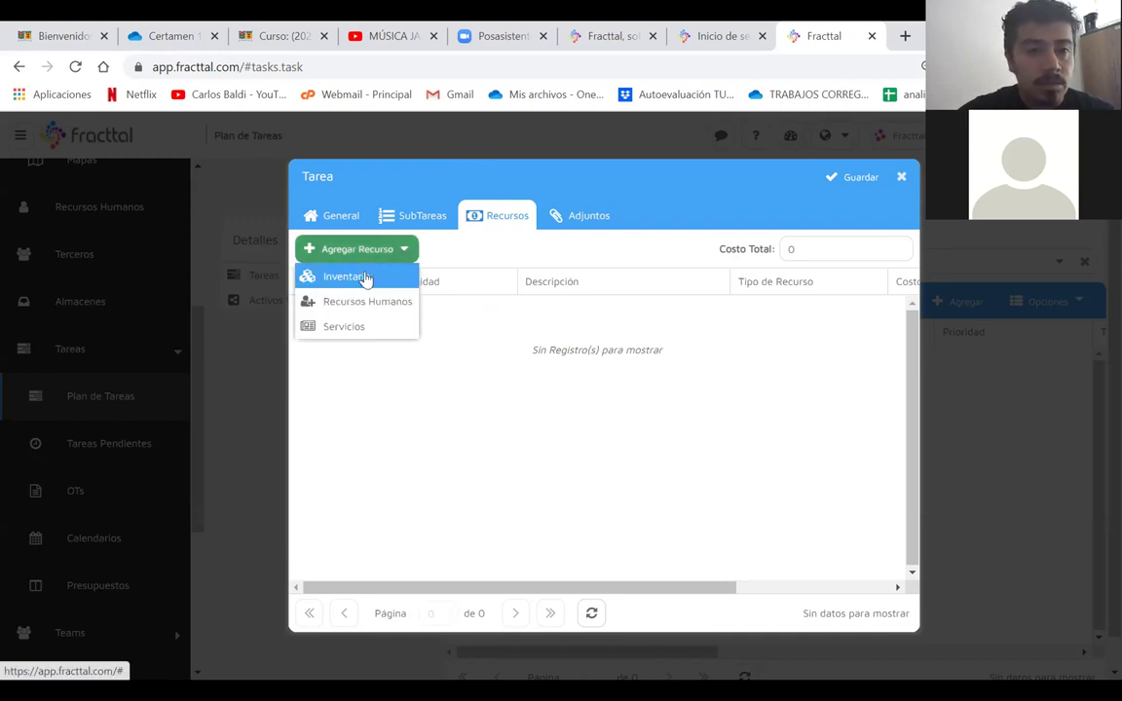
pyautogui.click(369, 277)
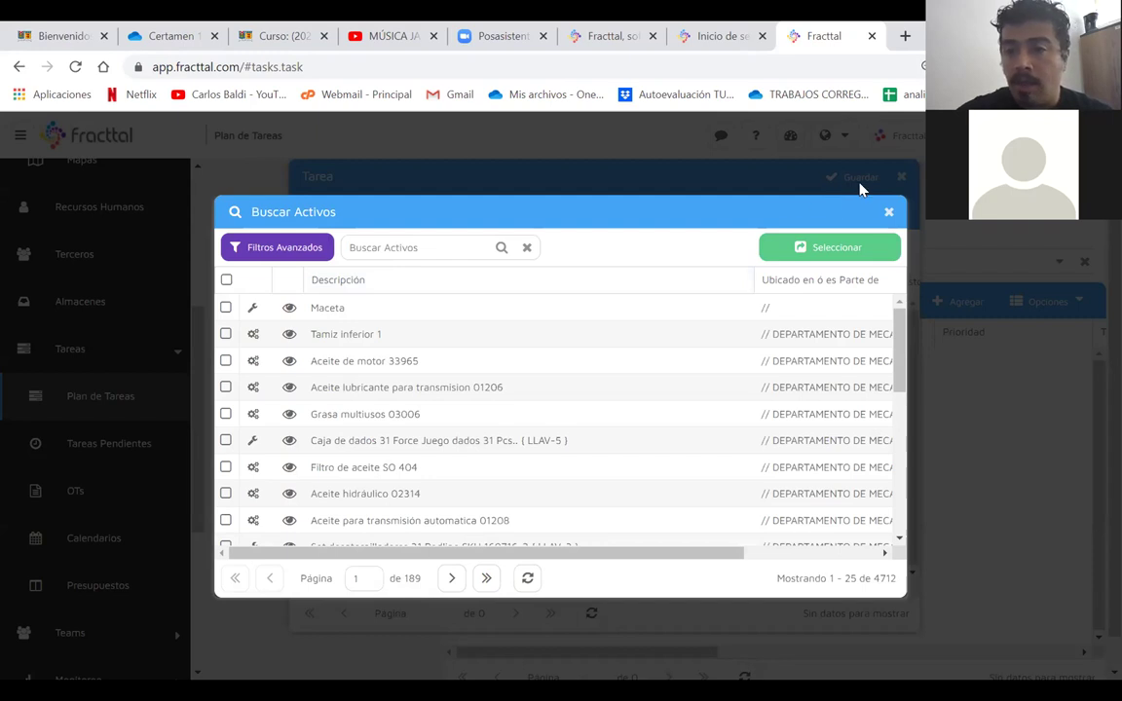
pyautogui.click(888, 211)
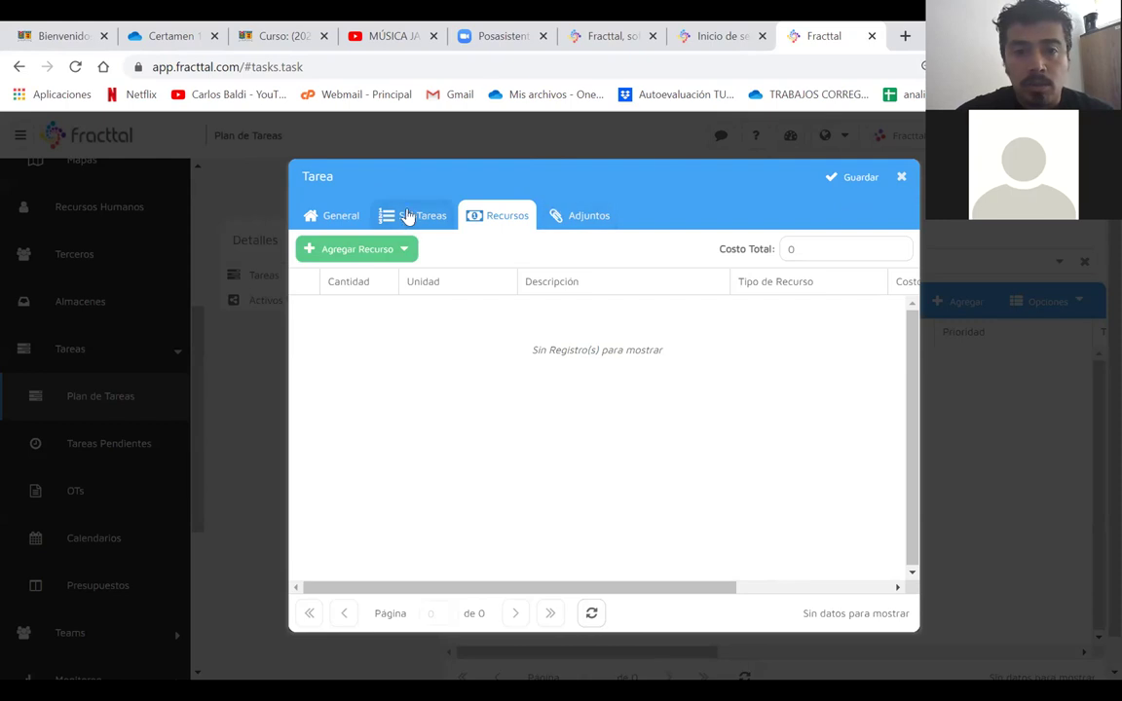
pyautogui.click(848, 179)
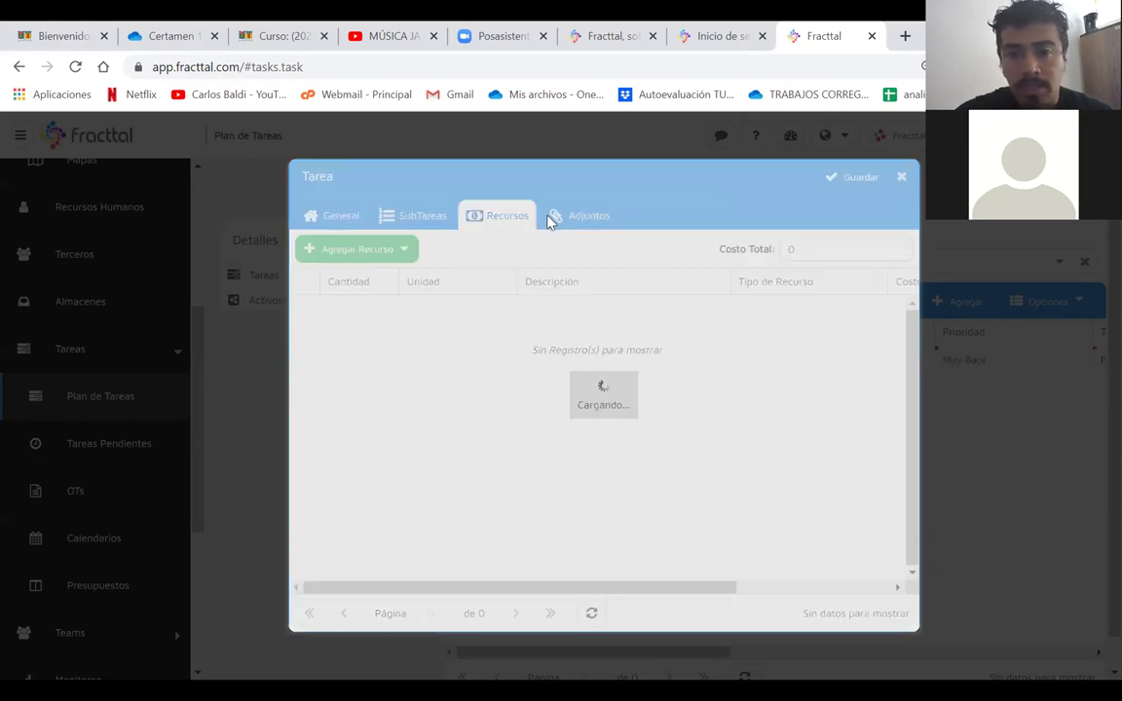
# - Reopen the LIMPIEZA TORNO task for editing, search the inventory for TENSIOME and add the second listed item, Tensiometro, as a resource
pyautogui.scroll(3, 136, 312)
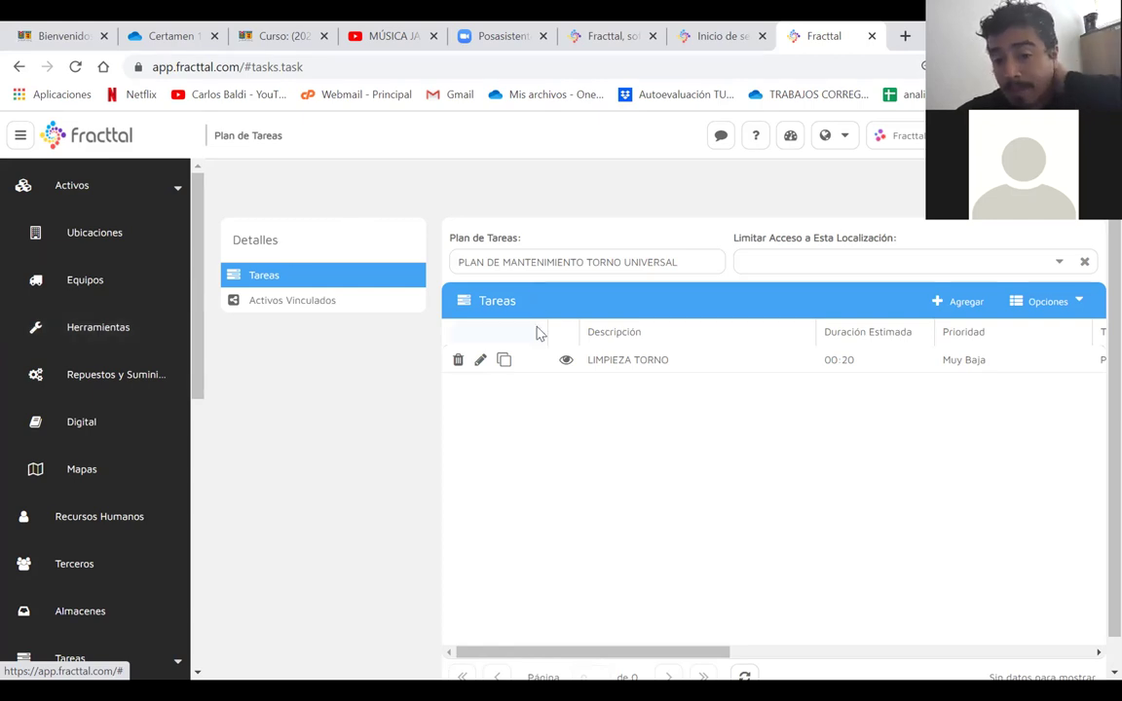
pyautogui.click(639, 360)
pyautogui.click(478, 367)
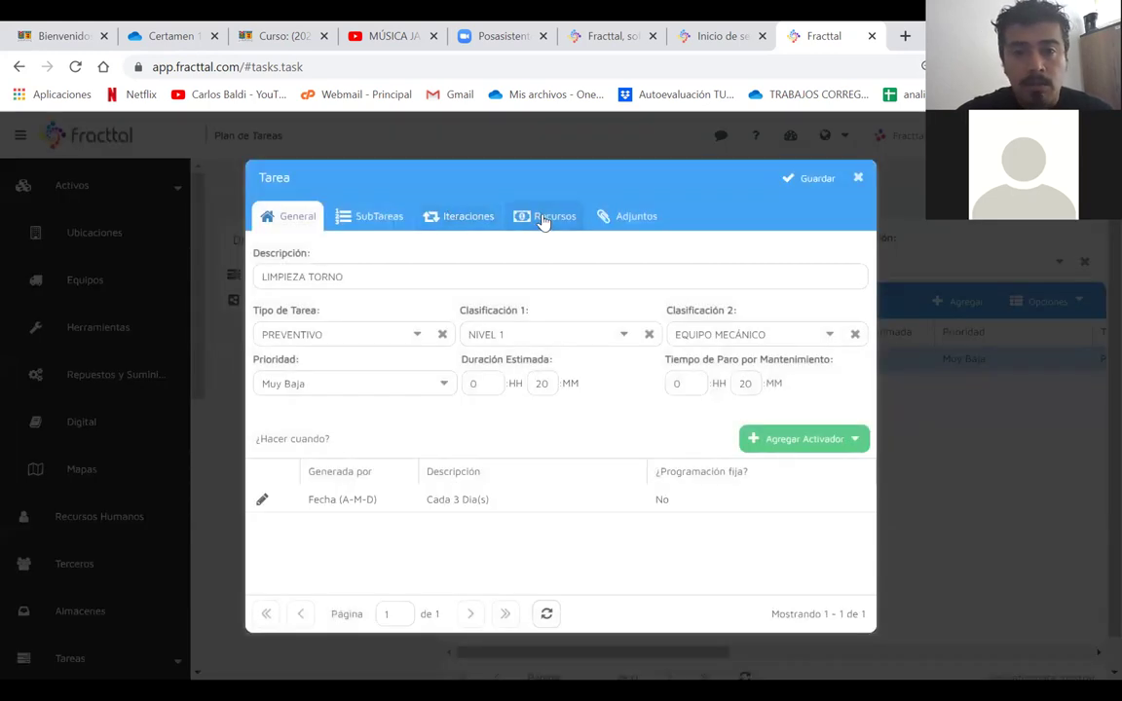
pyautogui.click(544, 218)
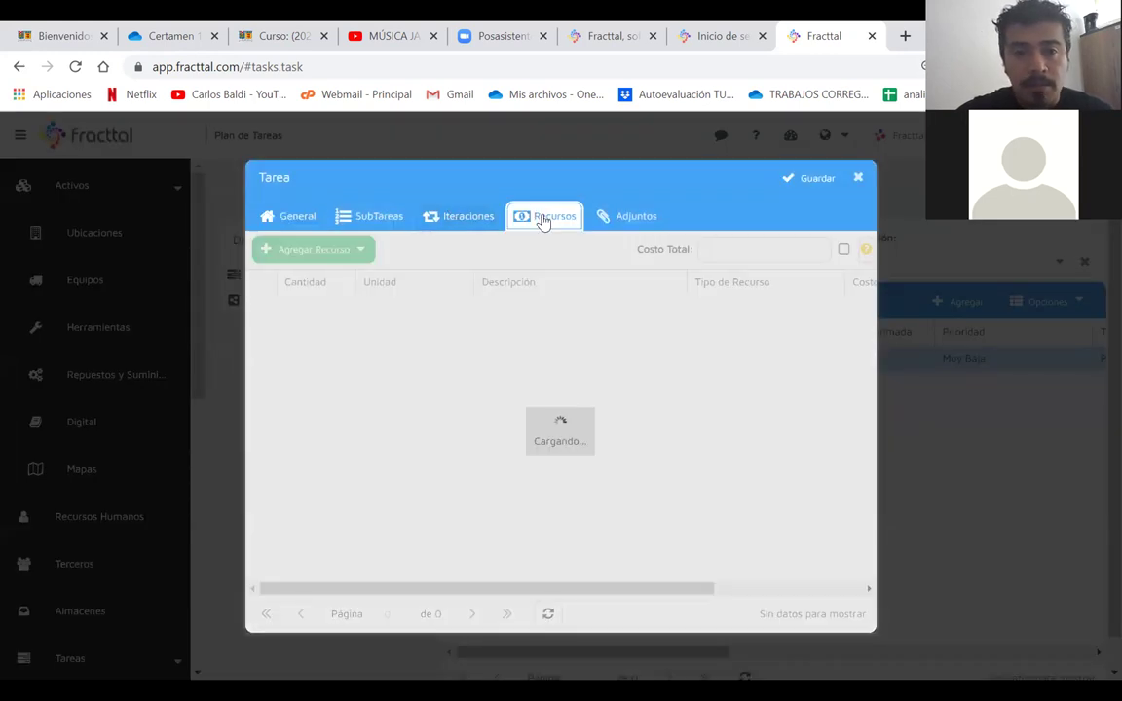
pyautogui.click(317, 252)
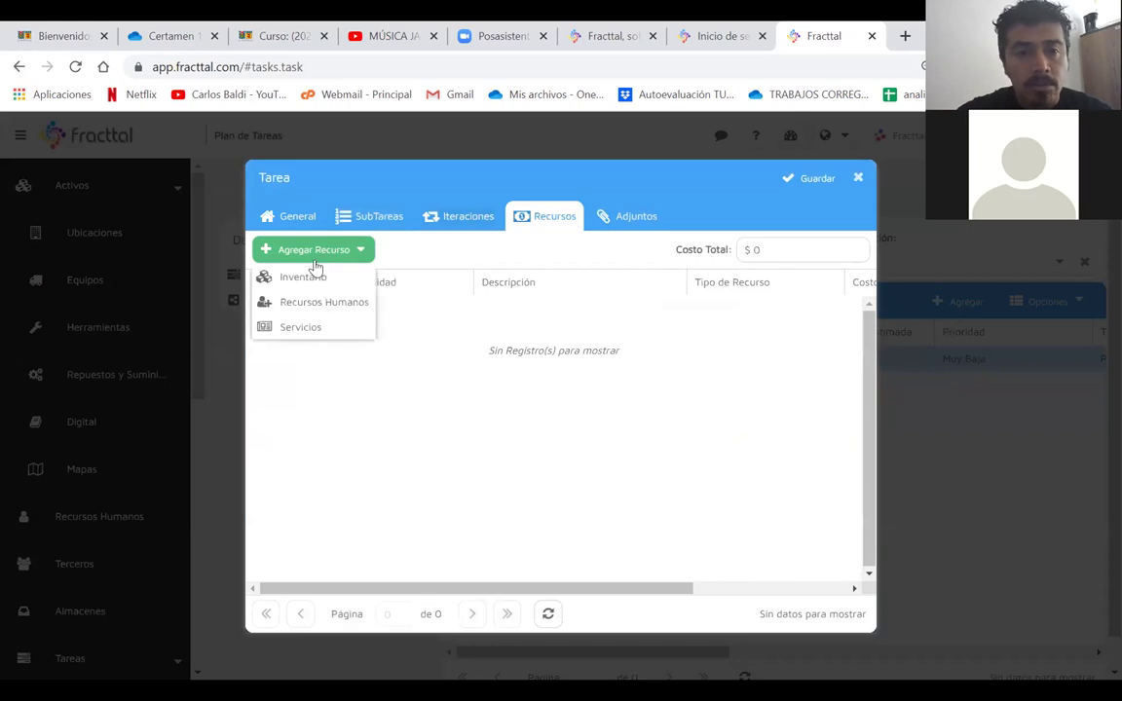
pyautogui.click(278, 274)
pyautogui.click(400, 248)
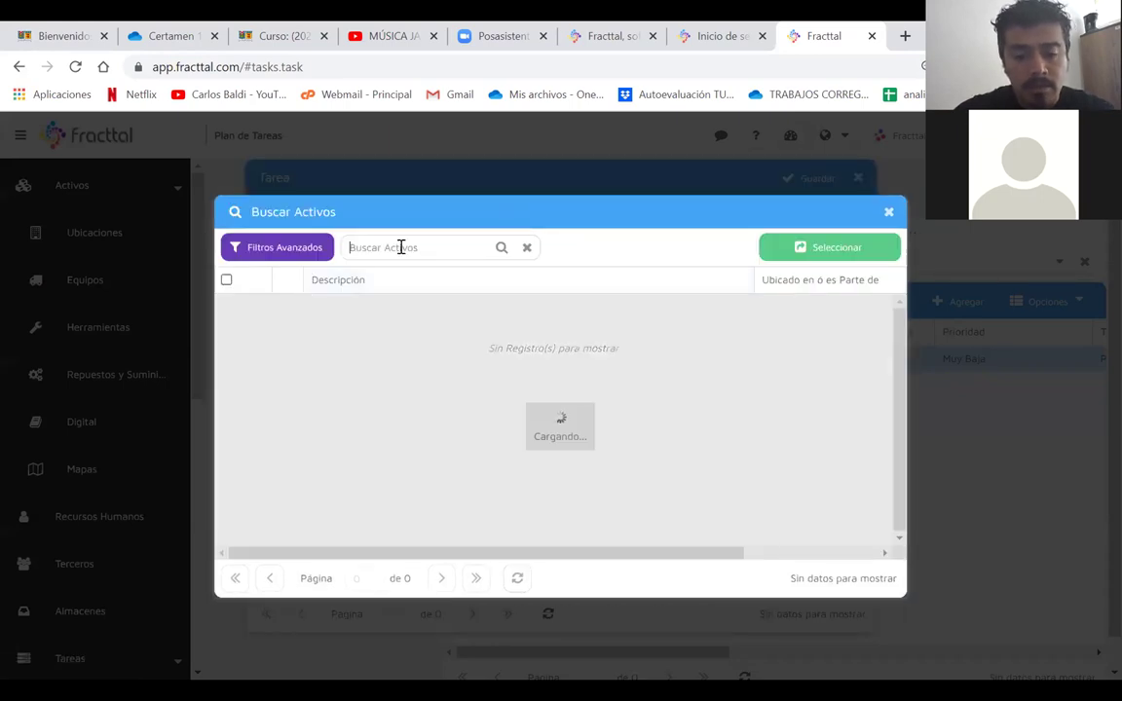
pyautogui.write('TE')
pyautogui.press('Return')
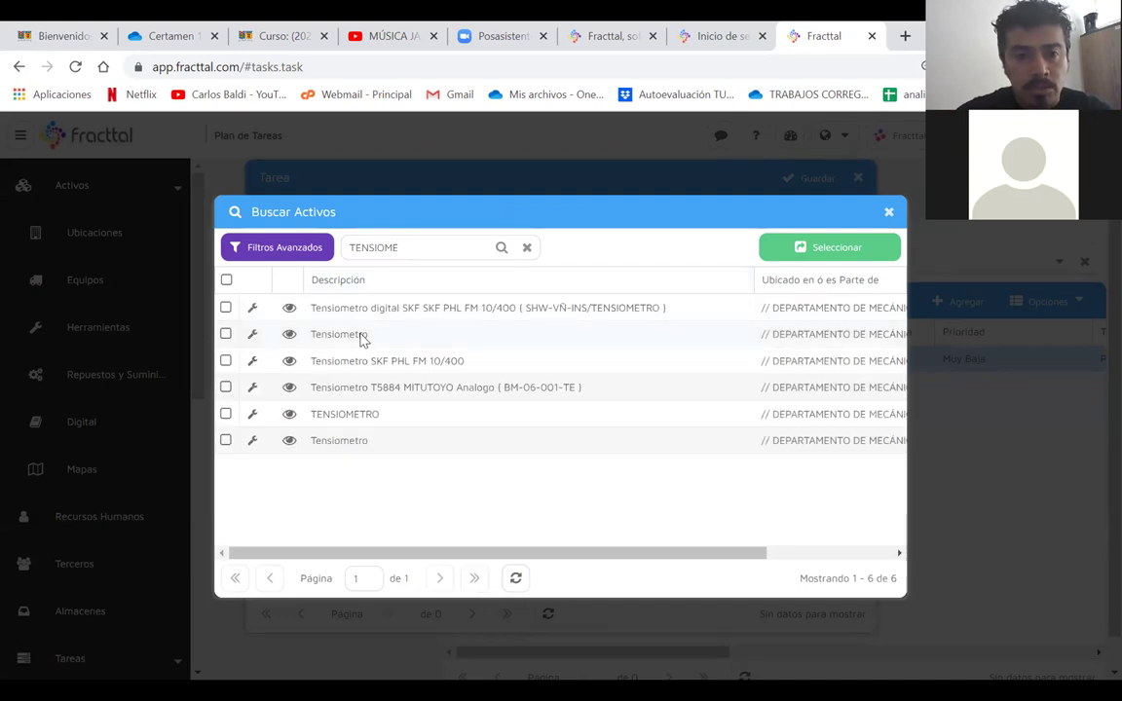
pyautogui.doubleClick(361, 336)
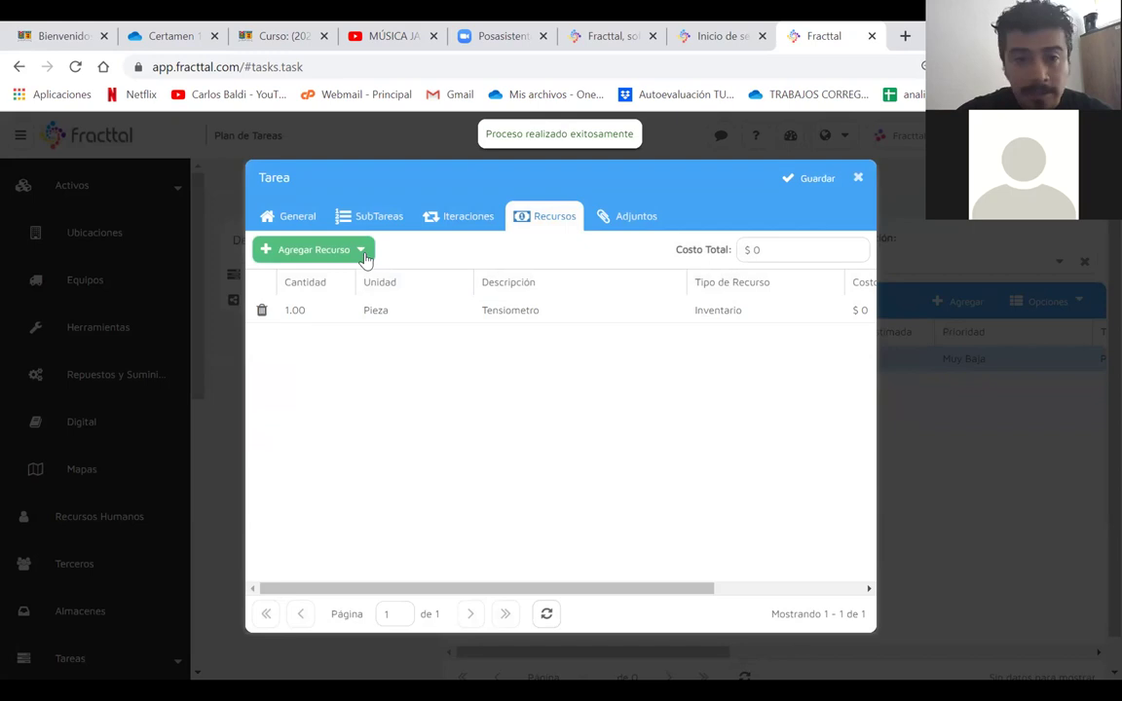
# - Search the inventory for MANOME and add the Manometro as a resource of the lathe cleaning task
pyautogui.click(362, 251)
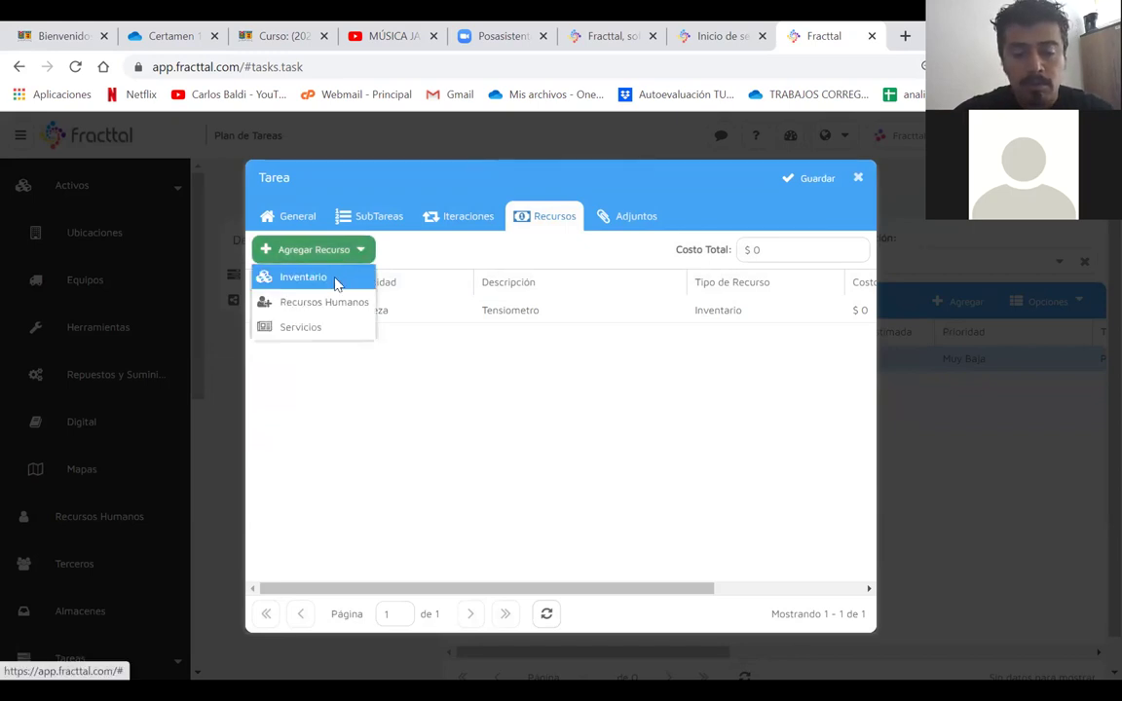
pyautogui.click(331, 278)
pyautogui.click(365, 249)
pyautogui.write('MANOME')
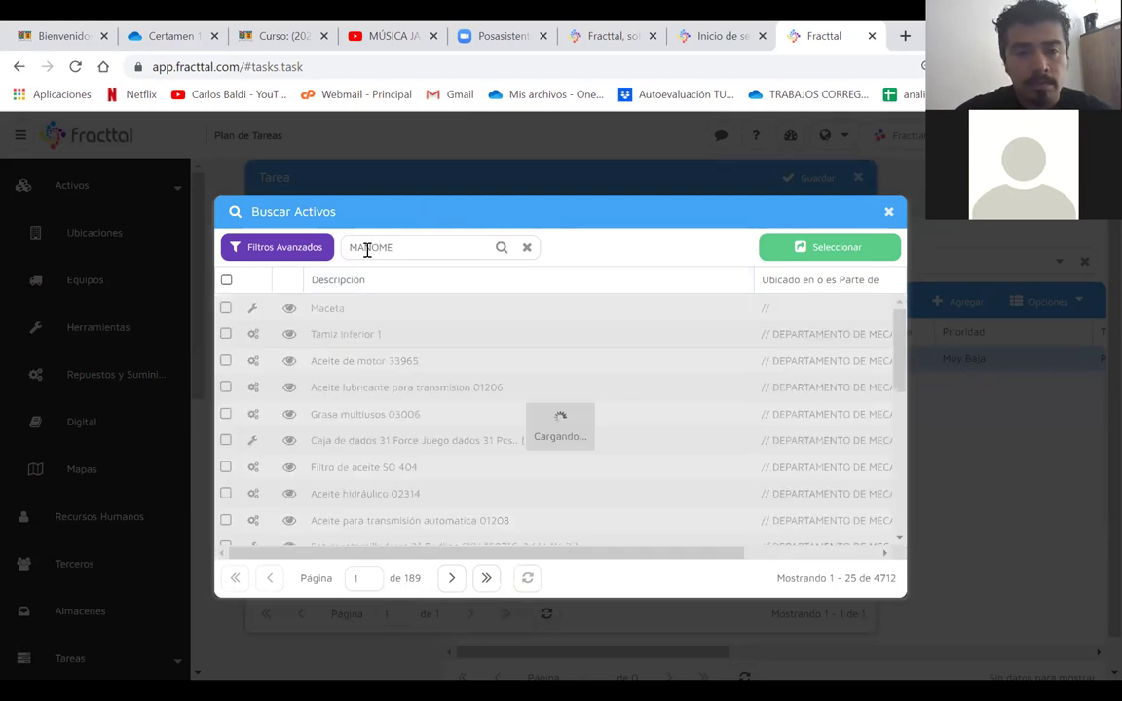
pyautogui.doubleClick(339, 387)
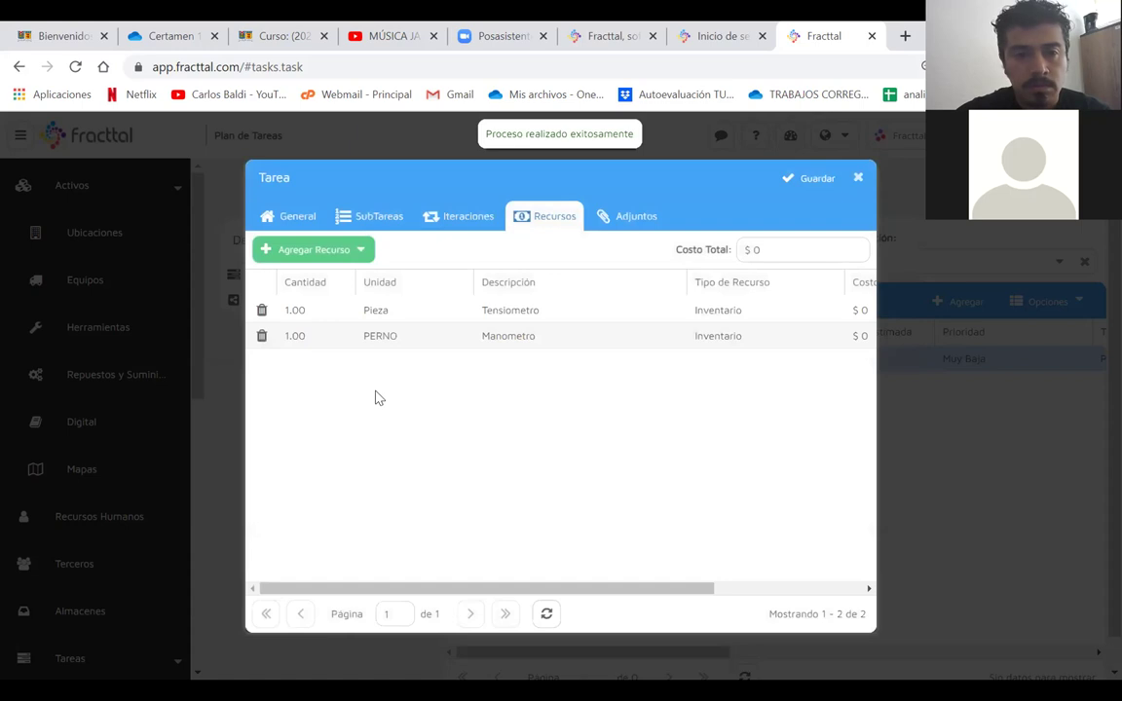
# - Add AYUDANTE as a human resource of the lathe cleaning task
pyautogui.click(334, 253)
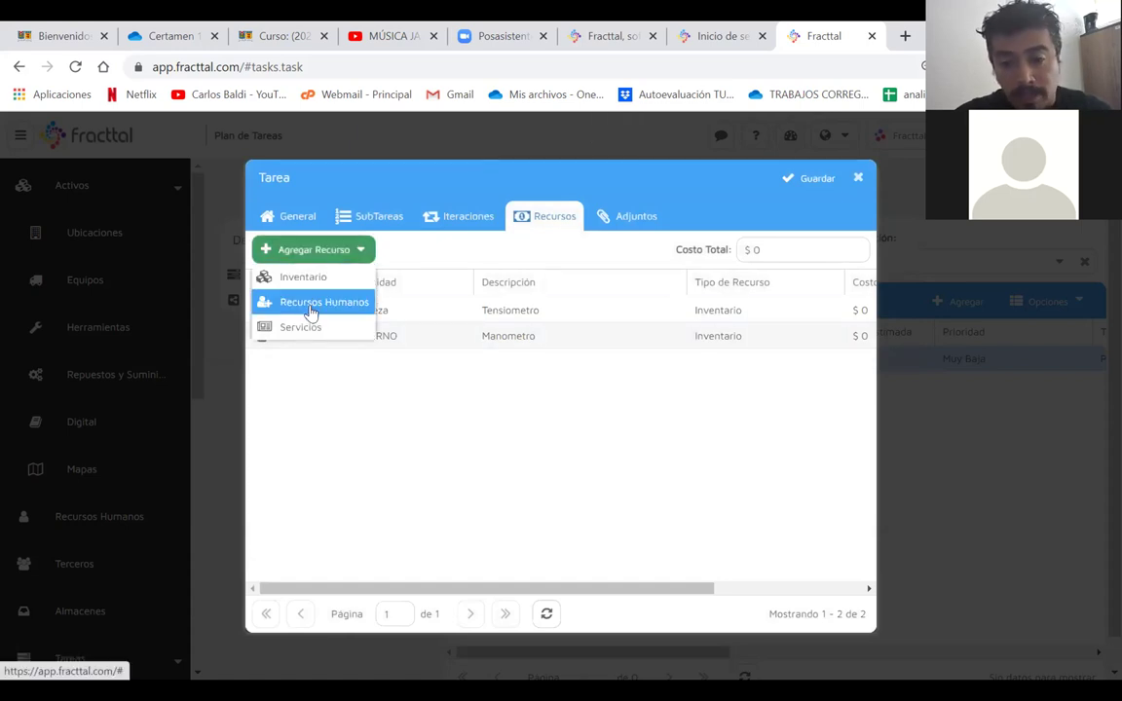
pyautogui.click(311, 304)
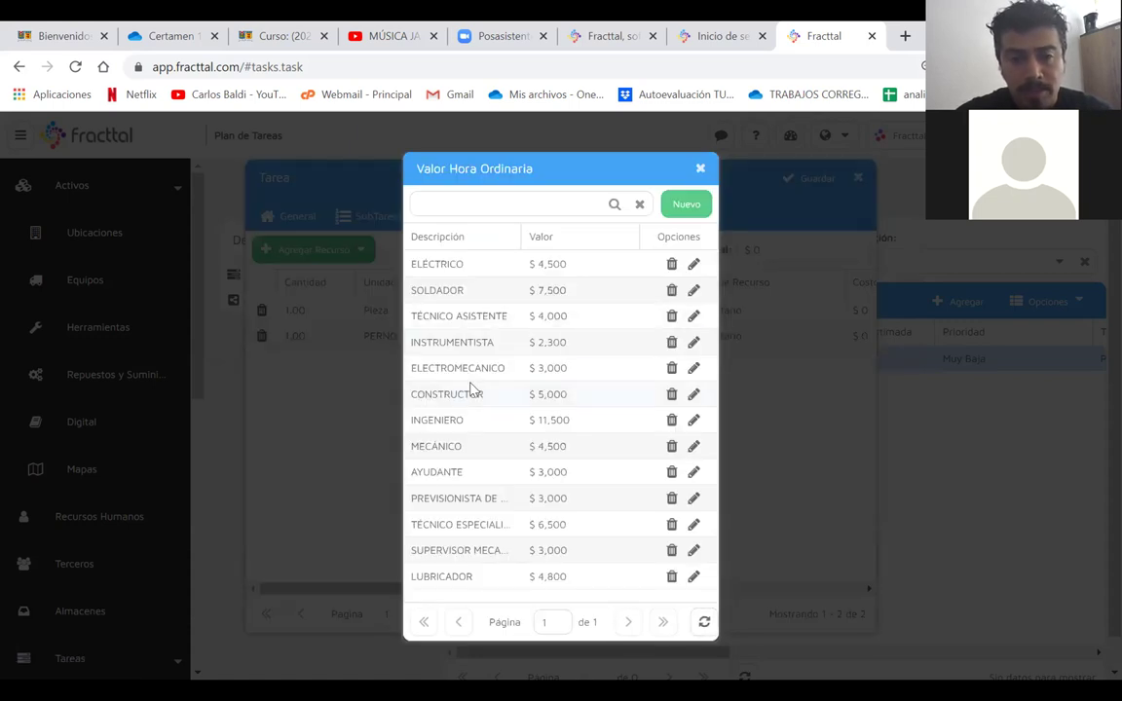
pyautogui.rightClick(514, 470)
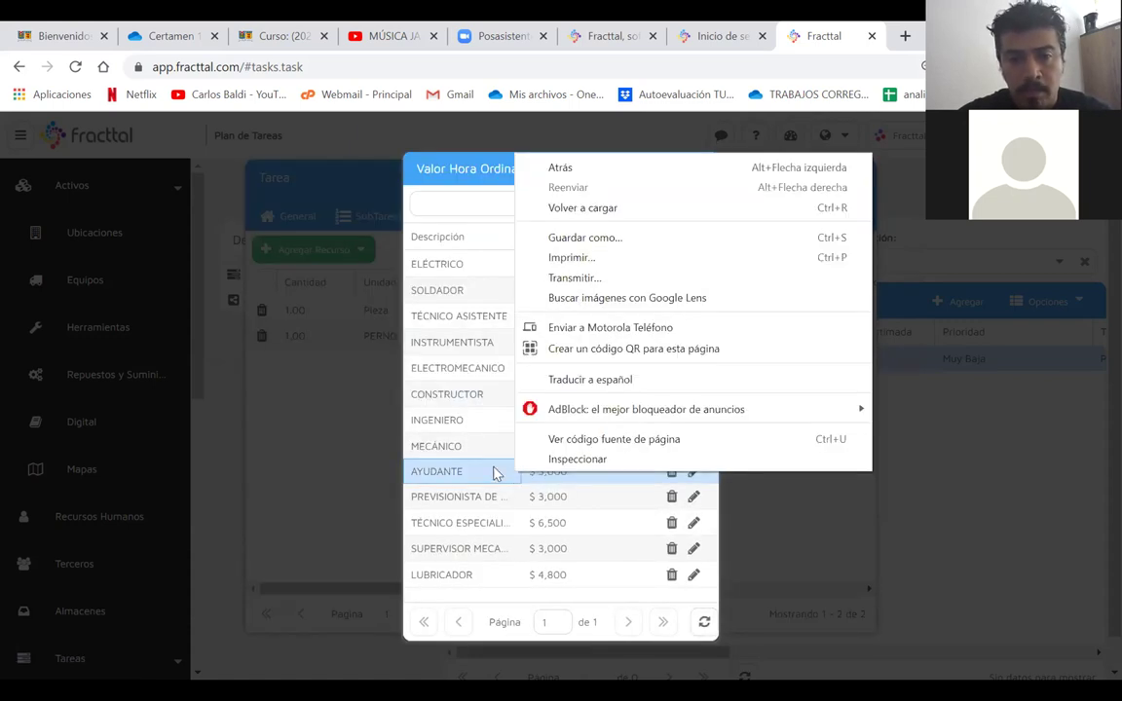
pyautogui.click(483, 470)
pyautogui.click(484, 470)
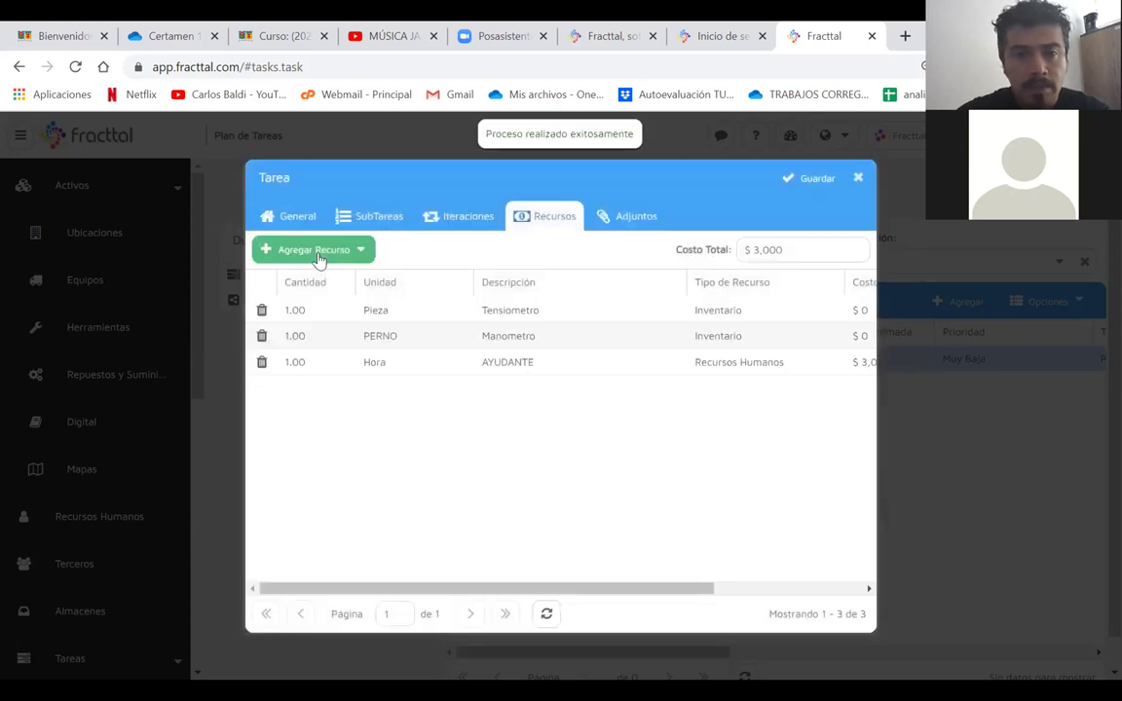
# - Add MECÁNICO as a second human resource of the lathe cleaning task
pyautogui.click(320, 251)
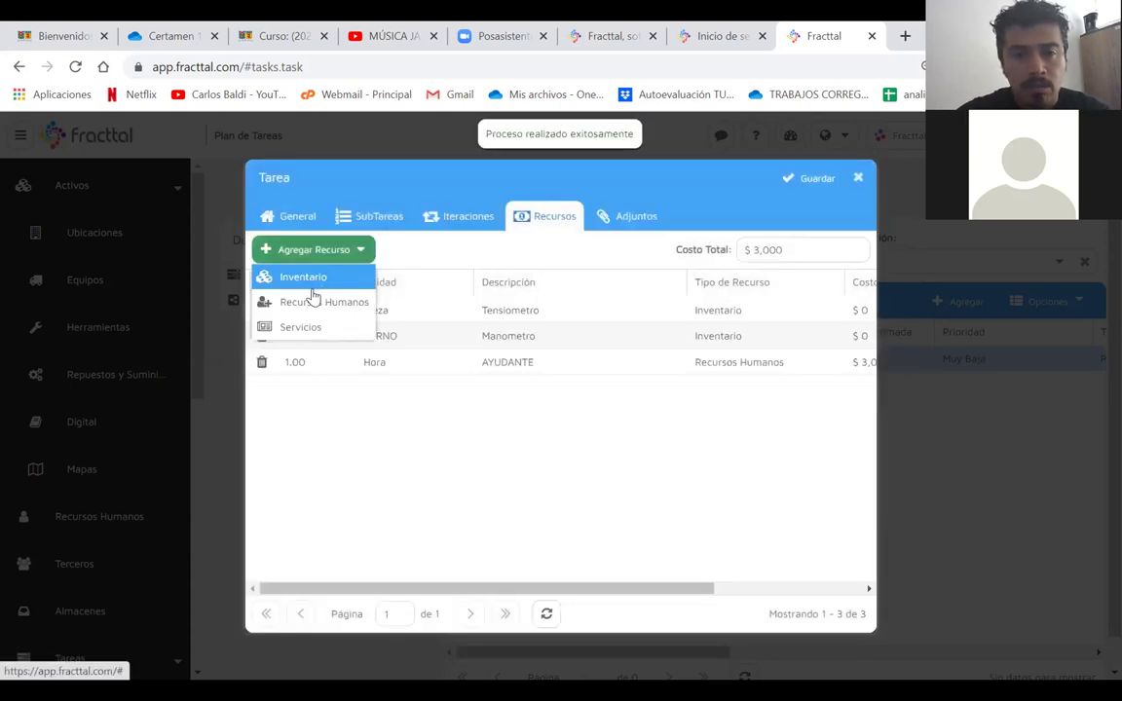
pyautogui.click(312, 306)
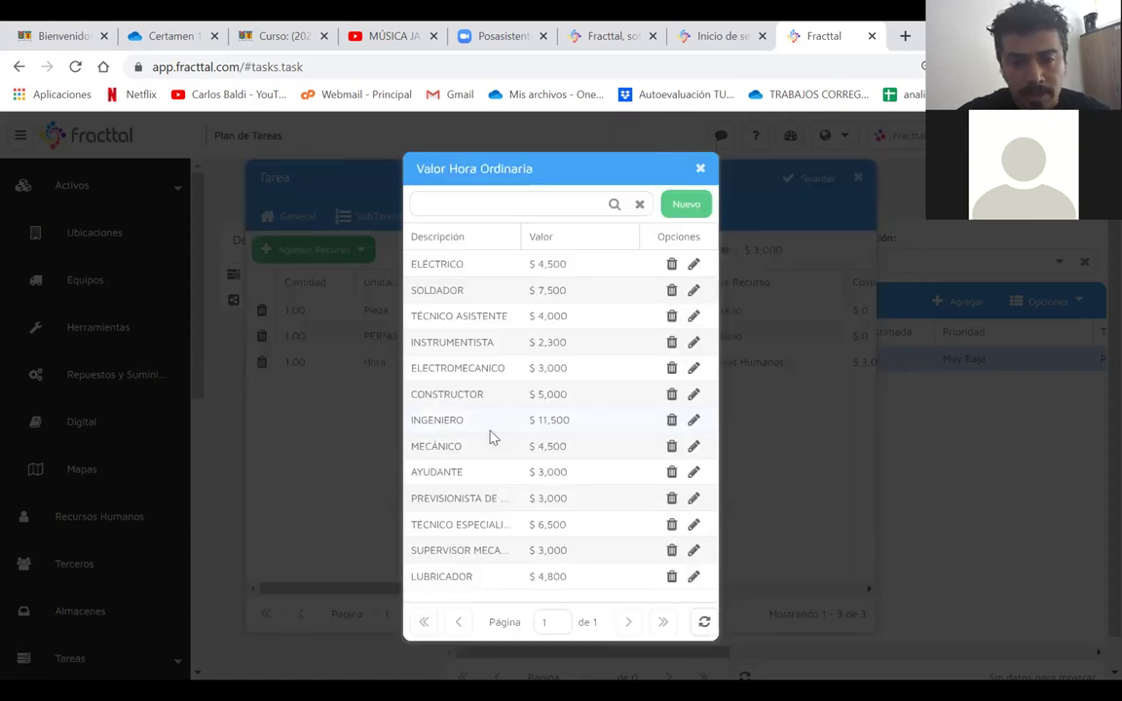
pyautogui.click(435, 454)
pyautogui.doubleClick(435, 454)
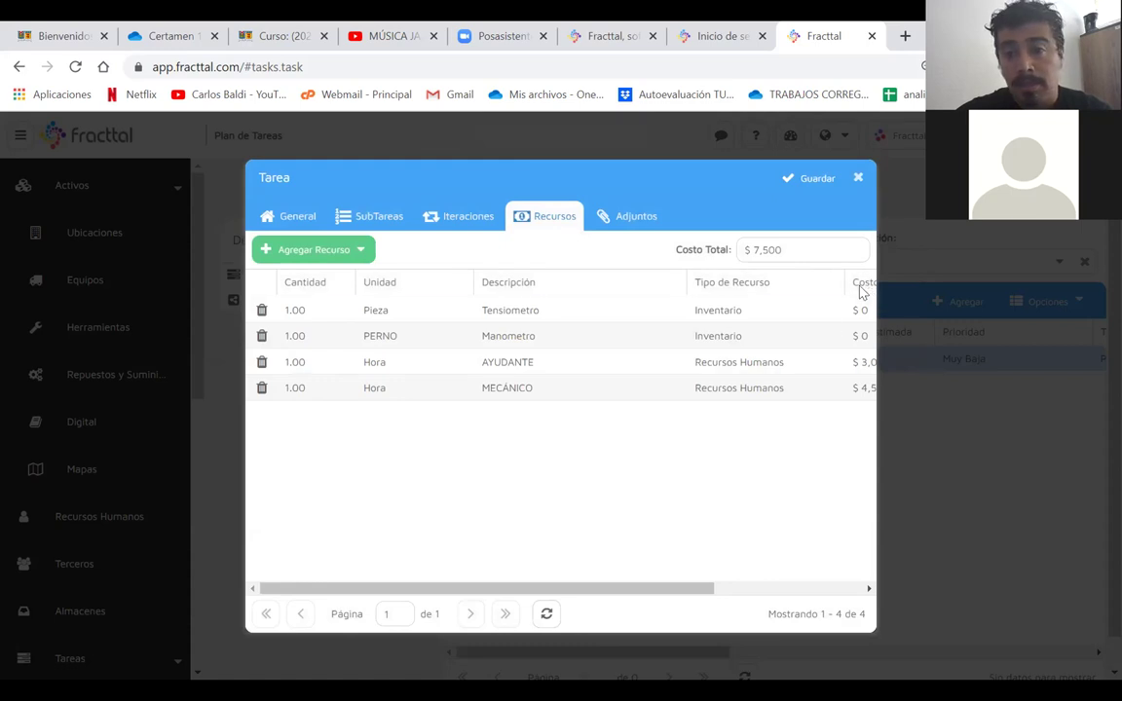
# - Examine the total cost and the unit cost of each task resource, and view the task's attachments list
pyautogui.moveTo(789, 251); pyautogui.dragTo(742, 250)
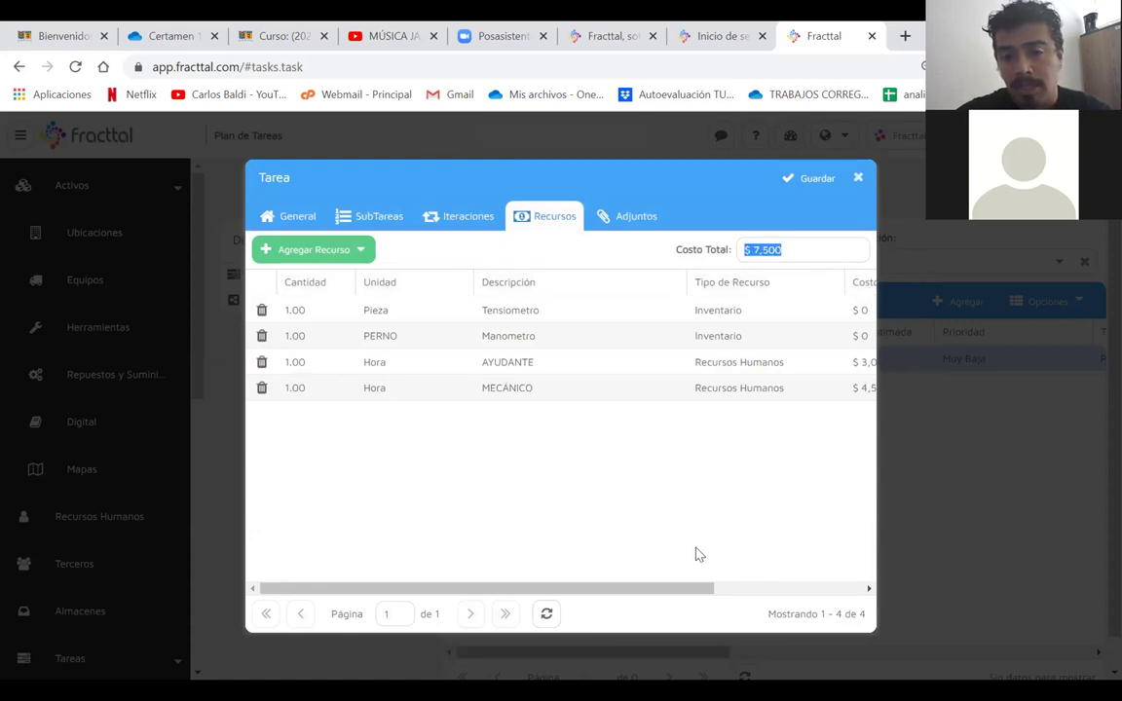
pyautogui.moveTo(623, 590); pyautogui.dragTo(696, 570)
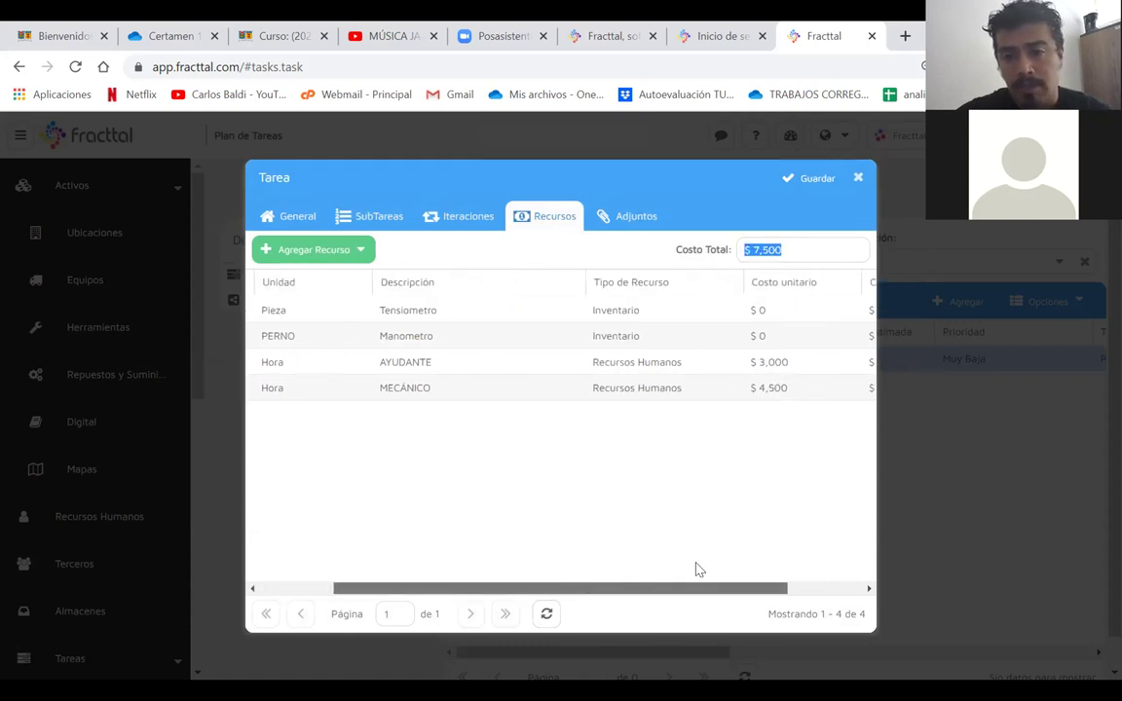
pyautogui.hscroll(2, 696, 569)
pyautogui.hscroll(-3, 794, 546)
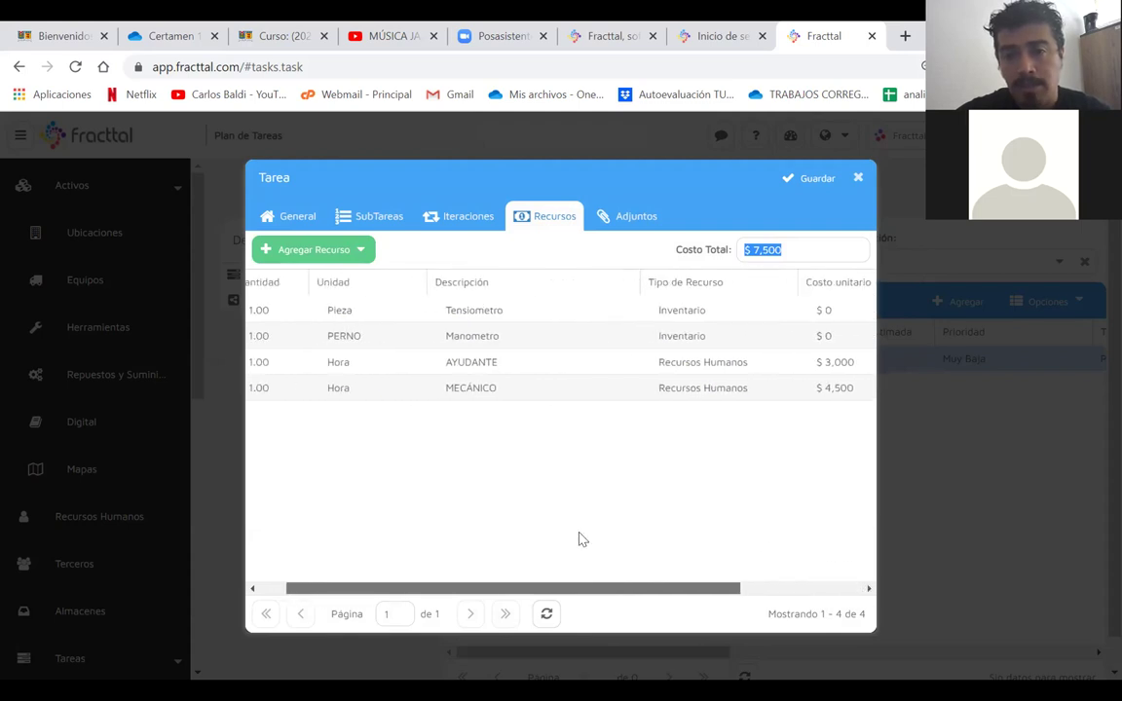
pyautogui.hscroll(-2, 580, 538)
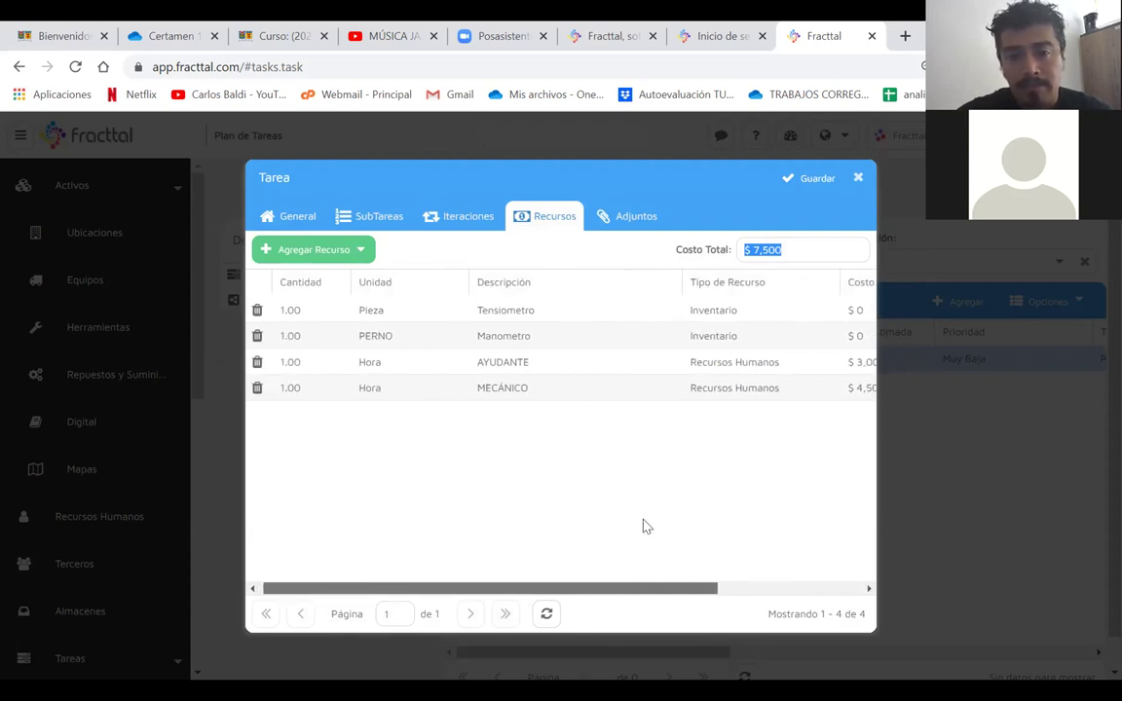
pyautogui.hscroll(5, 646, 526)
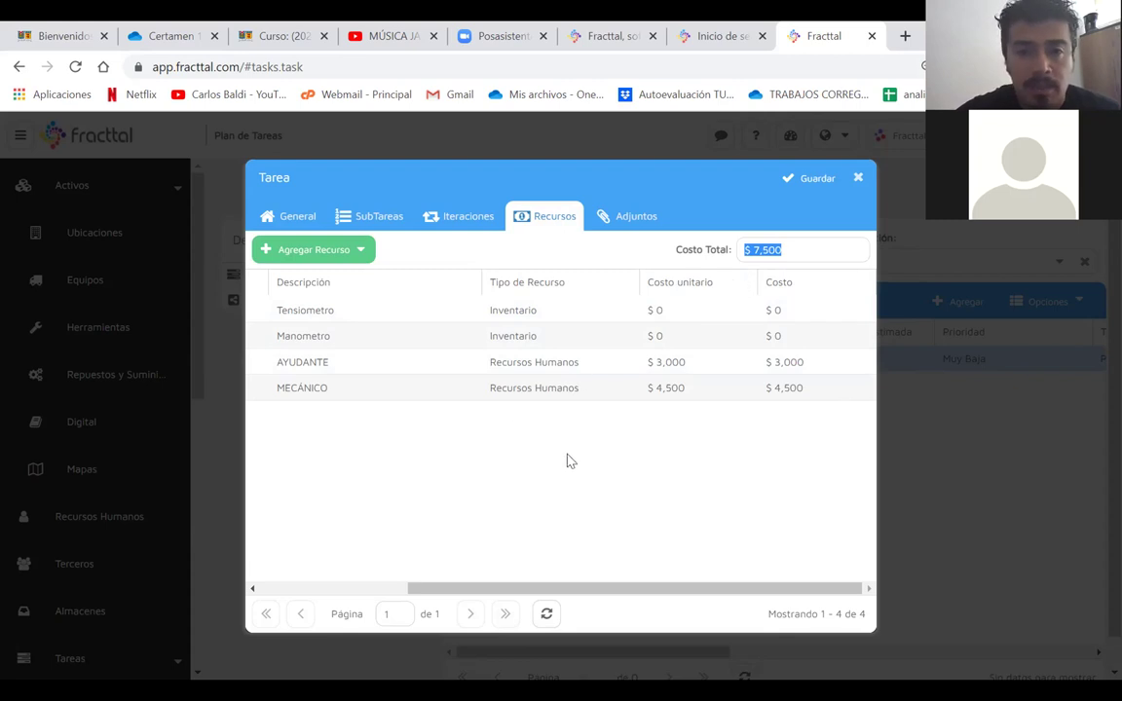
pyautogui.click(626, 218)
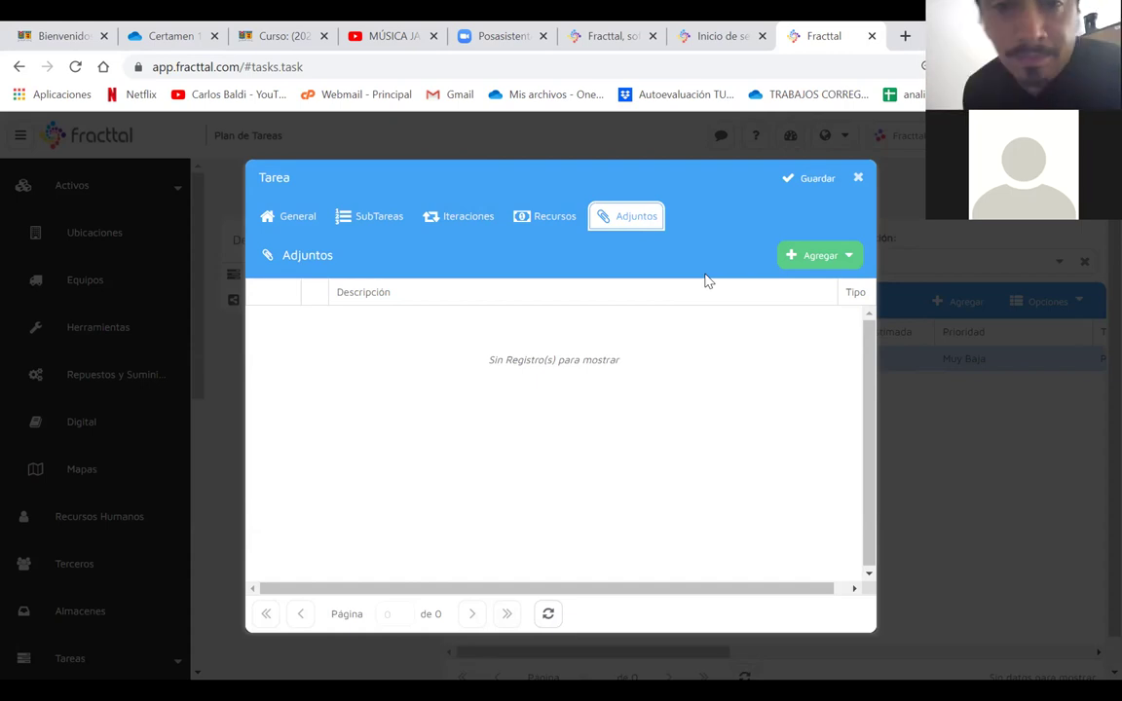
# - Search the inventory for ACEIT and add Aceite hidráulico 02314 as a task resource
pyautogui.click(553, 222)
pyautogui.click(367, 250)
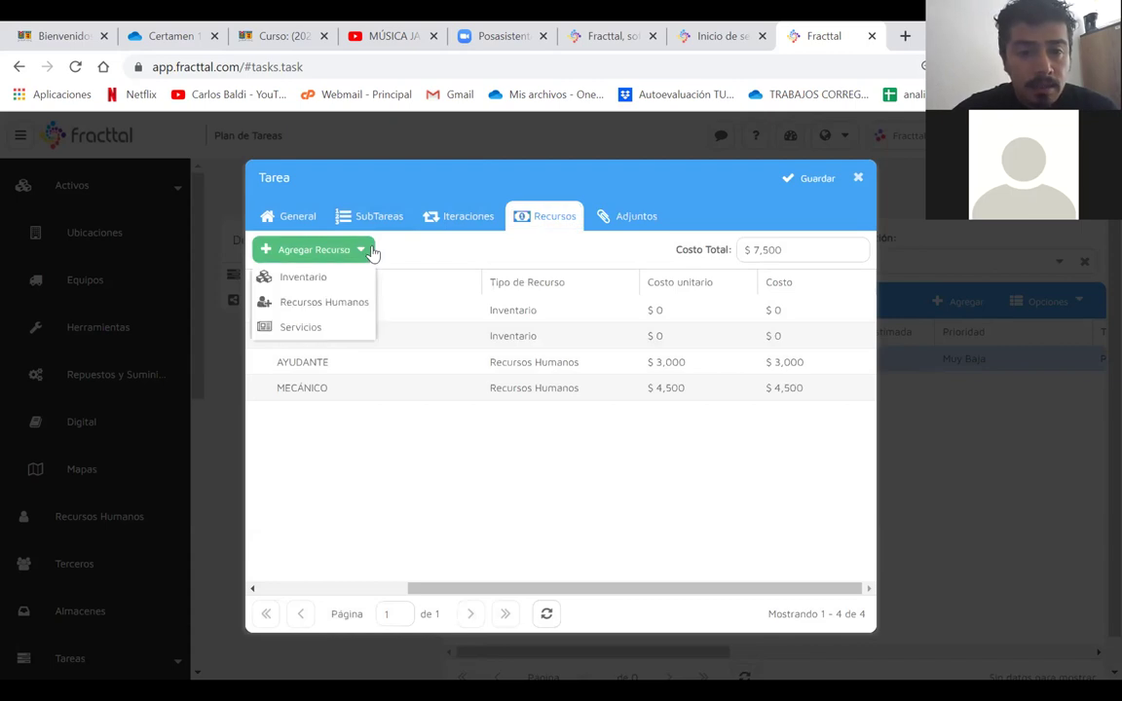
pyautogui.click(326, 282)
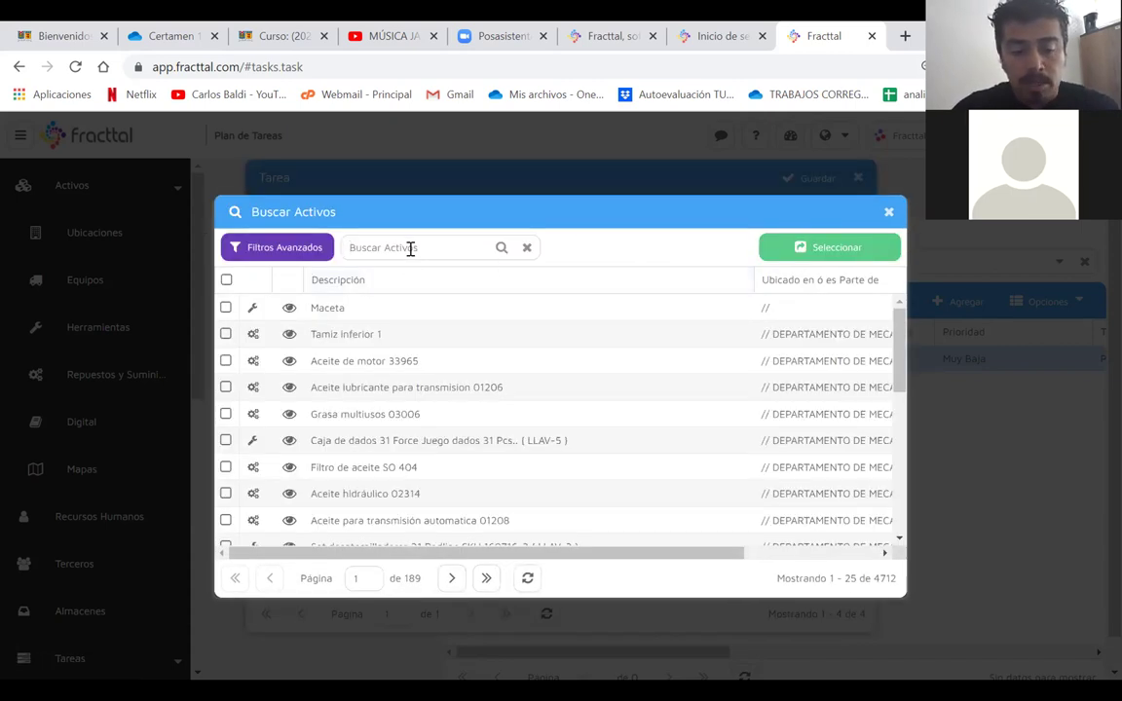
pyautogui.write('ACEIT')
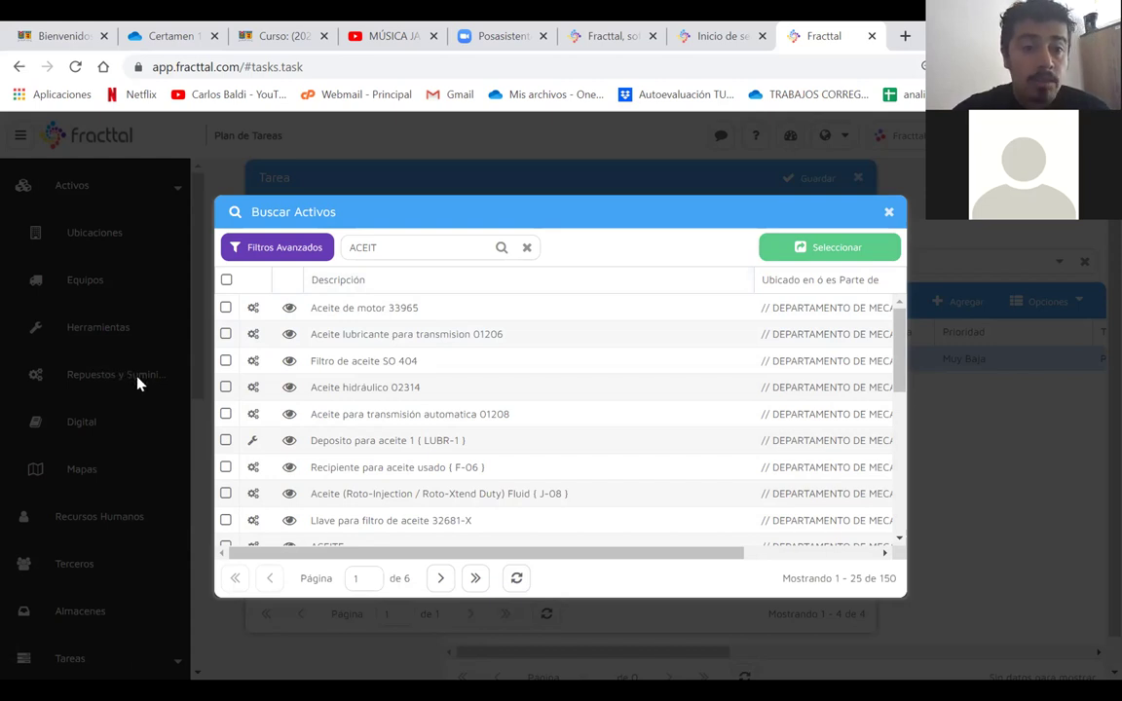
pyautogui.doubleClick(362, 389)
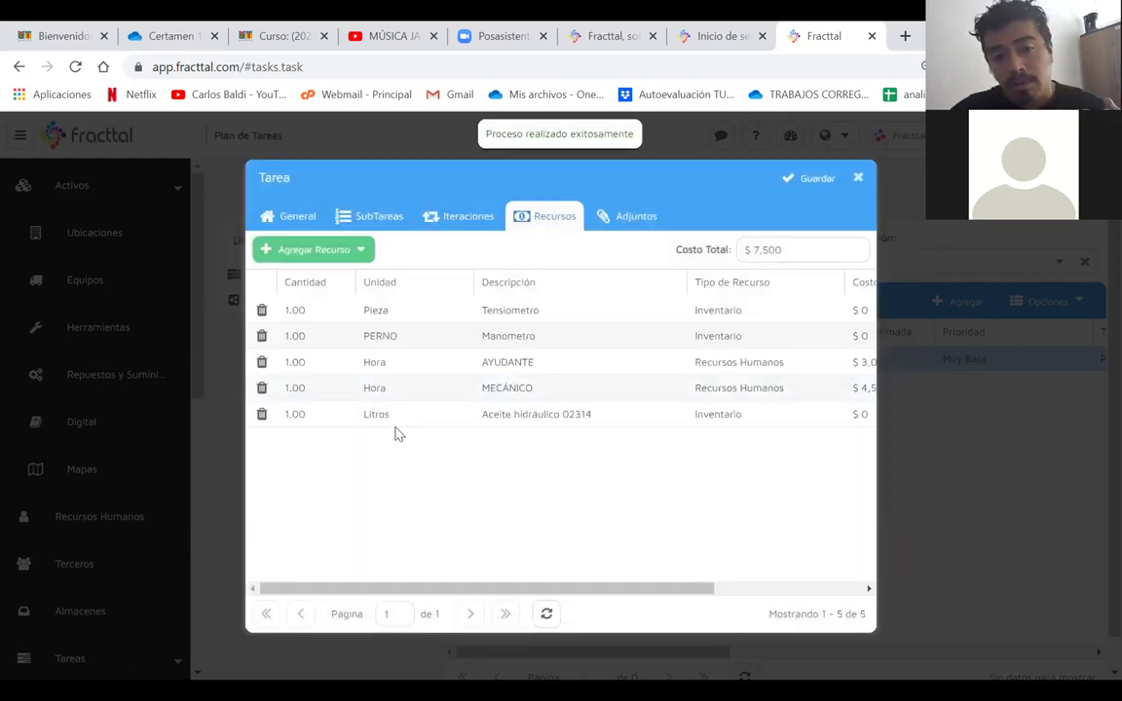
# - Set the quantity of the Aceite hidráulico 02314 resource to 3 litres
pyautogui.click(306, 418)
pyautogui.click(306, 419)
pyautogui.write('3')
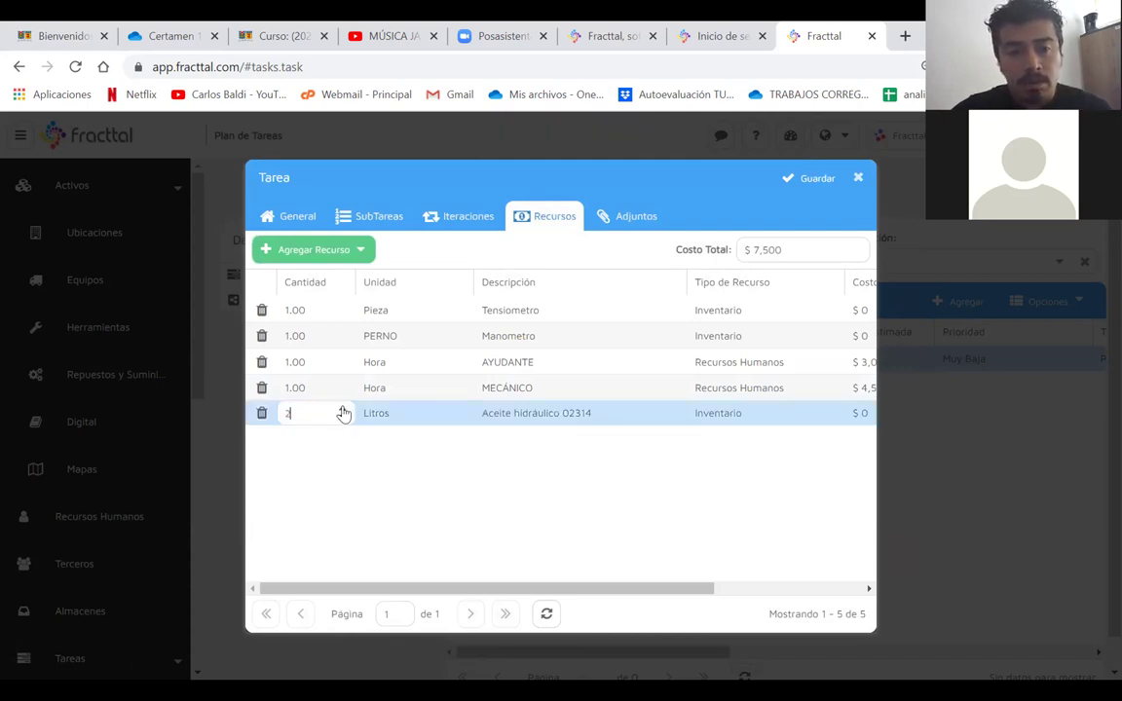
pyautogui.click(340, 432)
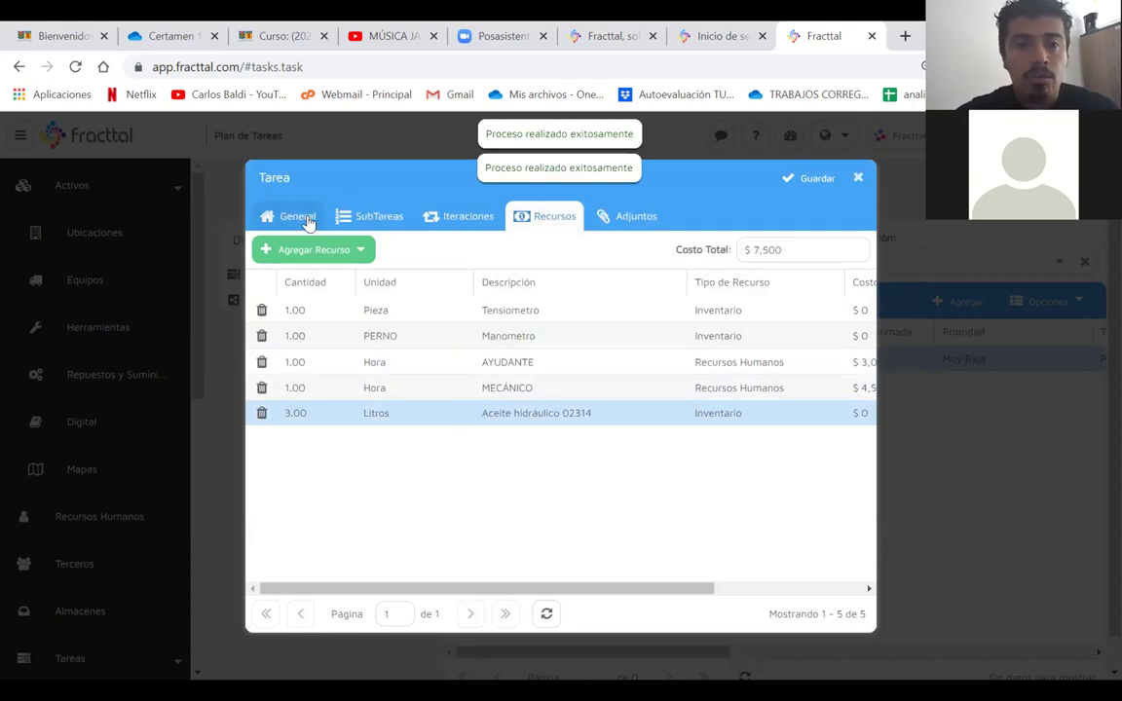
# - Review the task's subtasks and the blank new subtask form without adding anything, and return to the task's general details
pyautogui.click(365, 220)
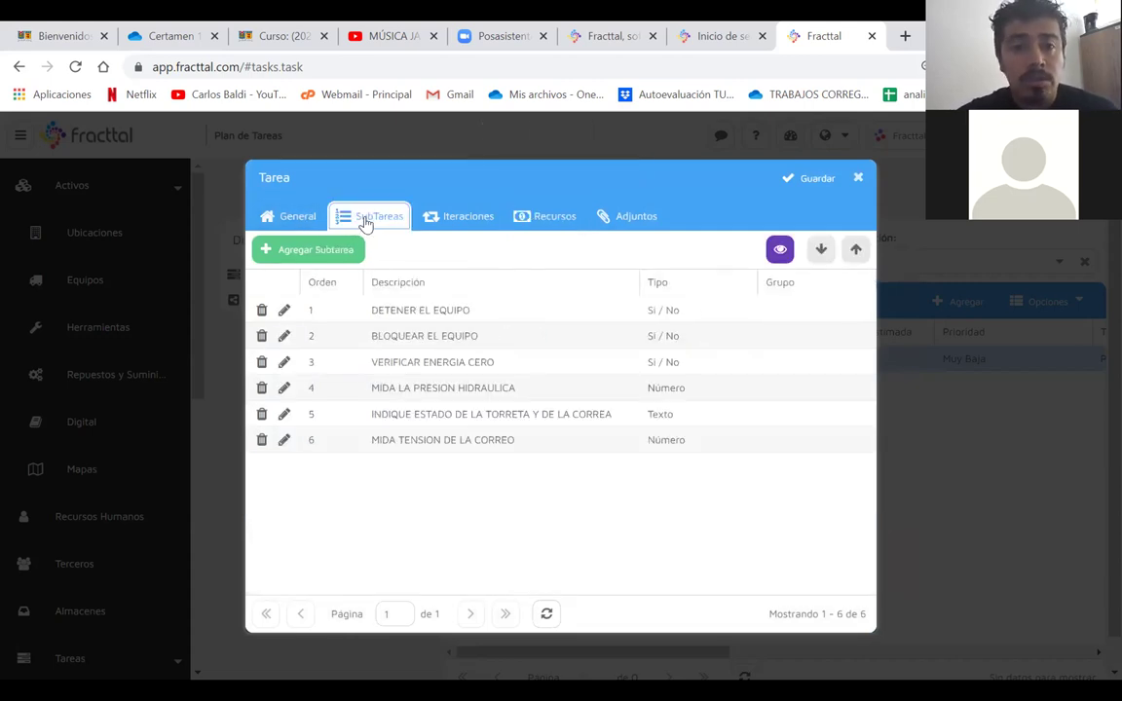
pyautogui.click(315, 251)
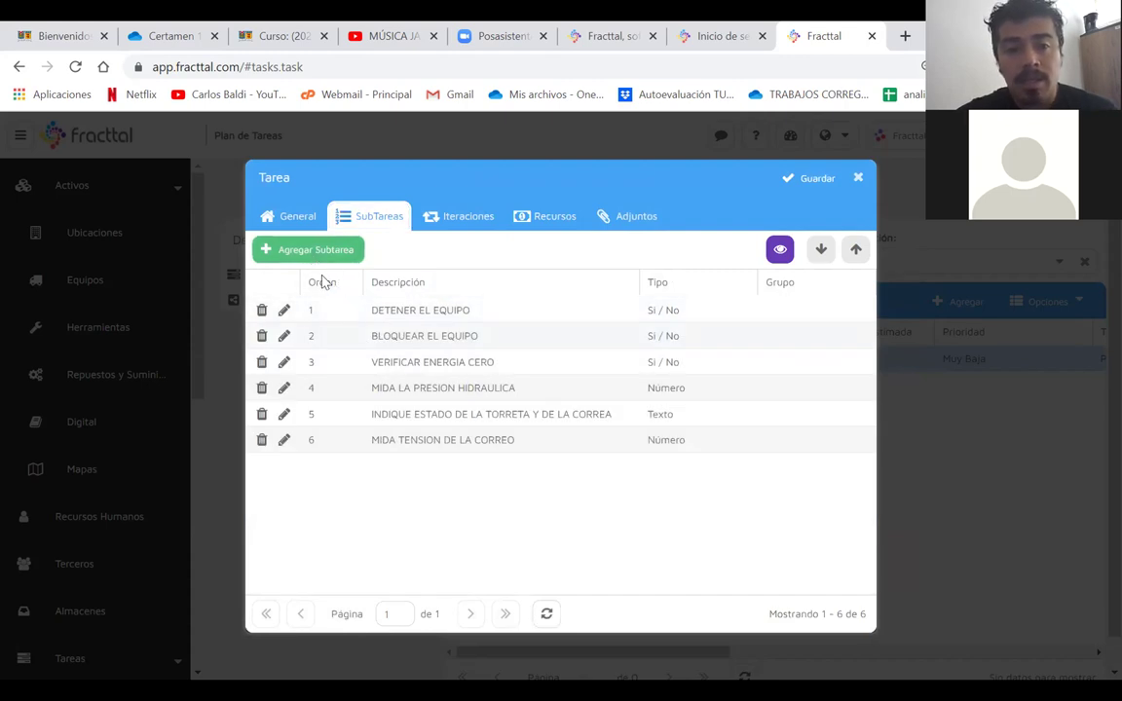
pyautogui.click(458, 302)
pyautogui.click(451, 329)
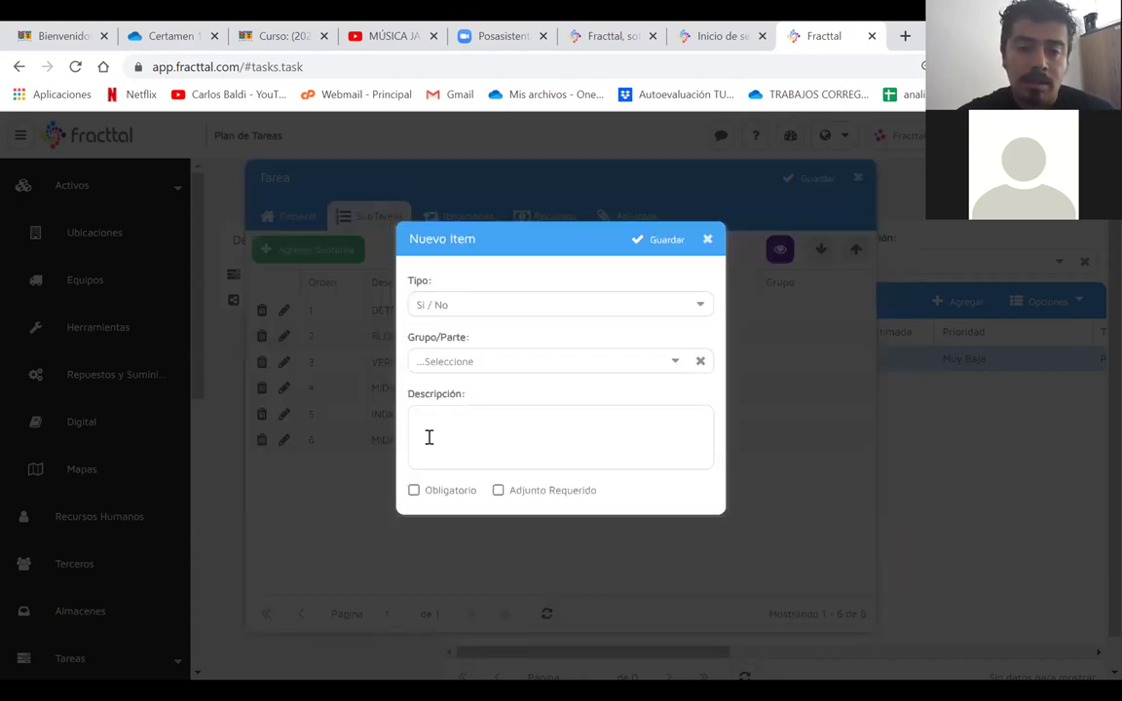
pyautogui.click(708, 239)
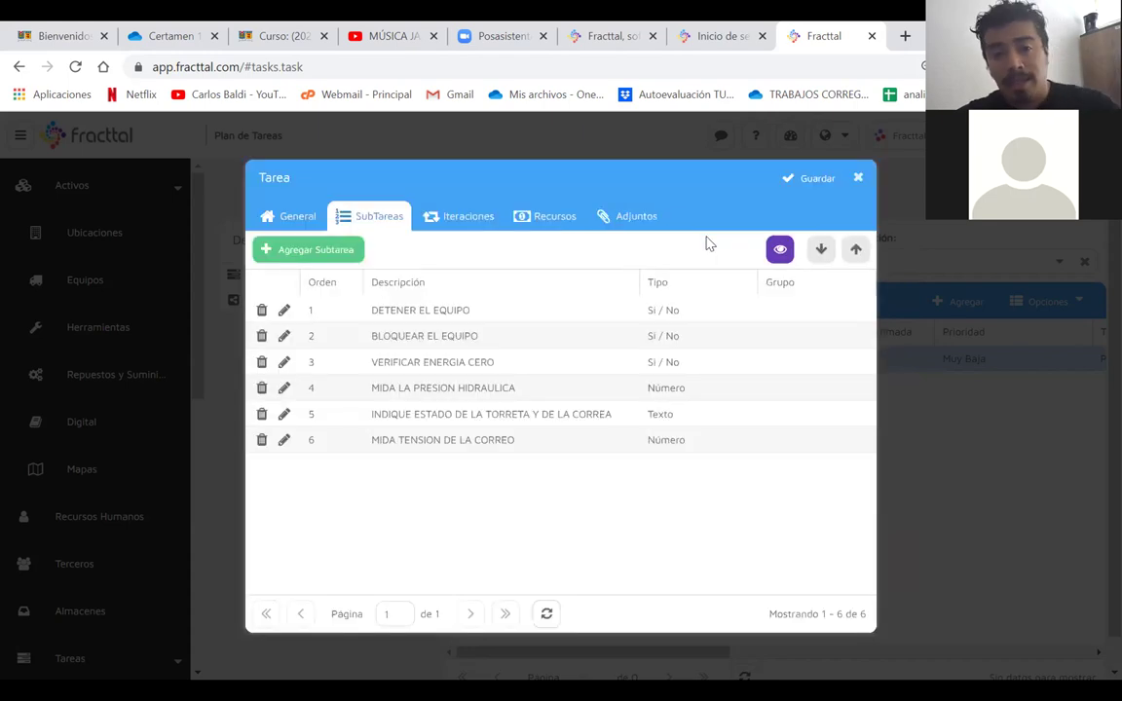
pyautogui.click(297, 220)
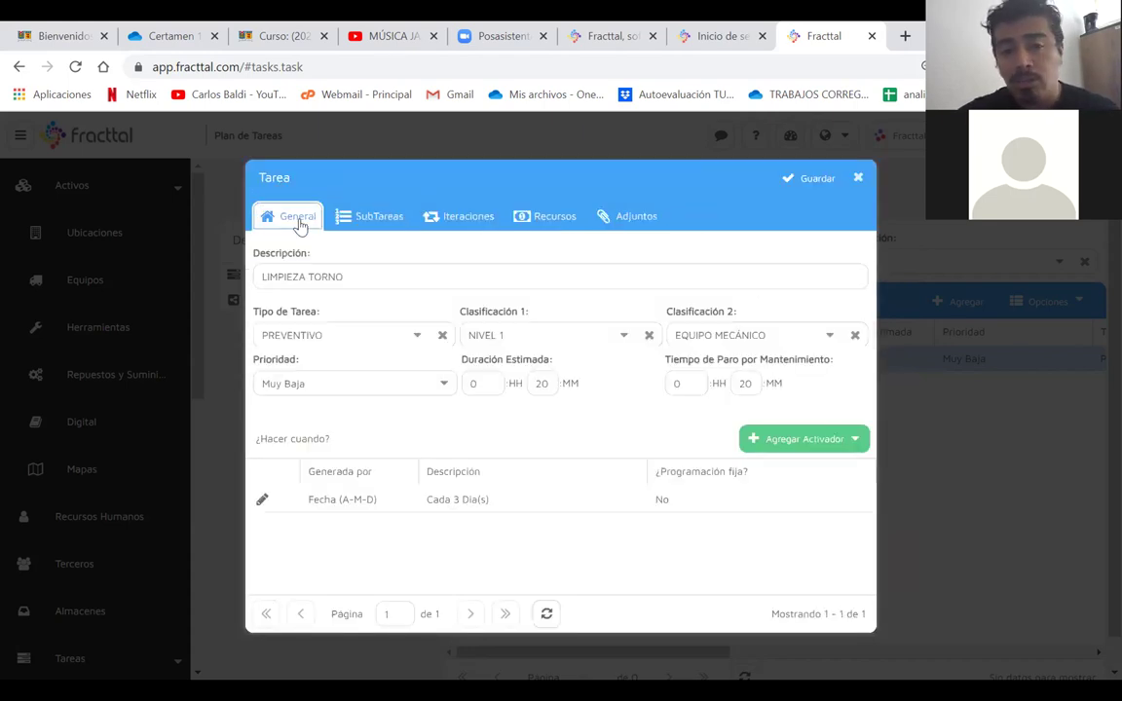
pyautogui.tripleClick(351, 277)
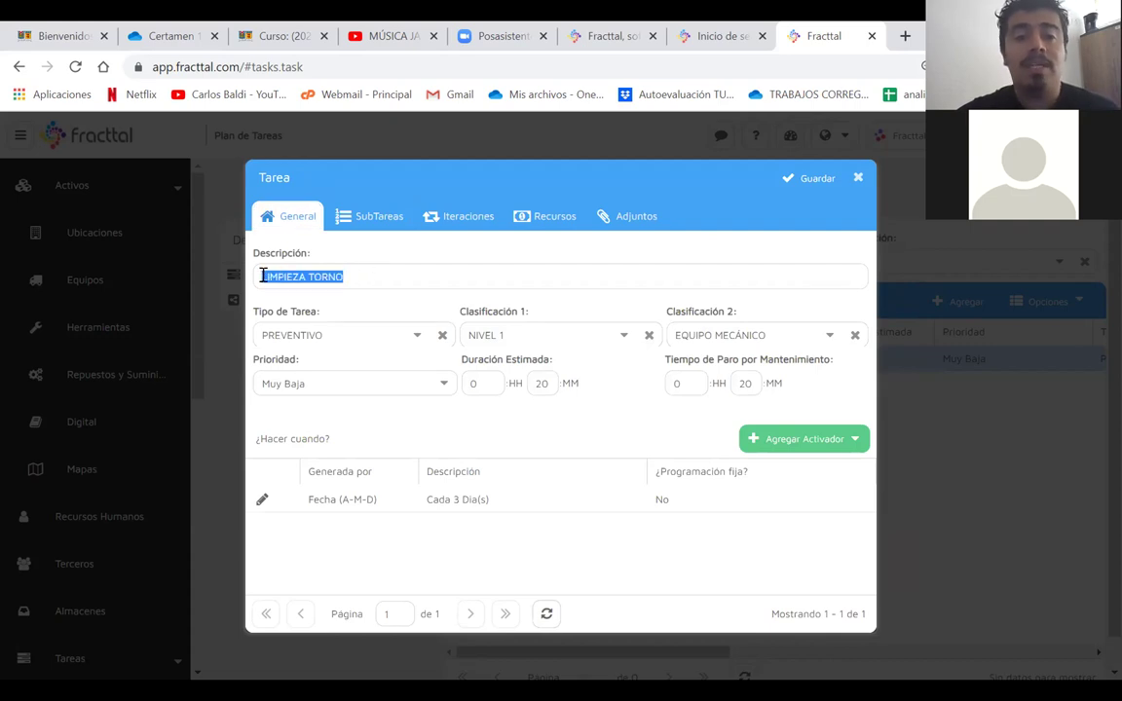
# - Check the task's subtasks and resources, and change its description to TAREA DE INSPECCION TORNO
pyautogui.click(377, 220)
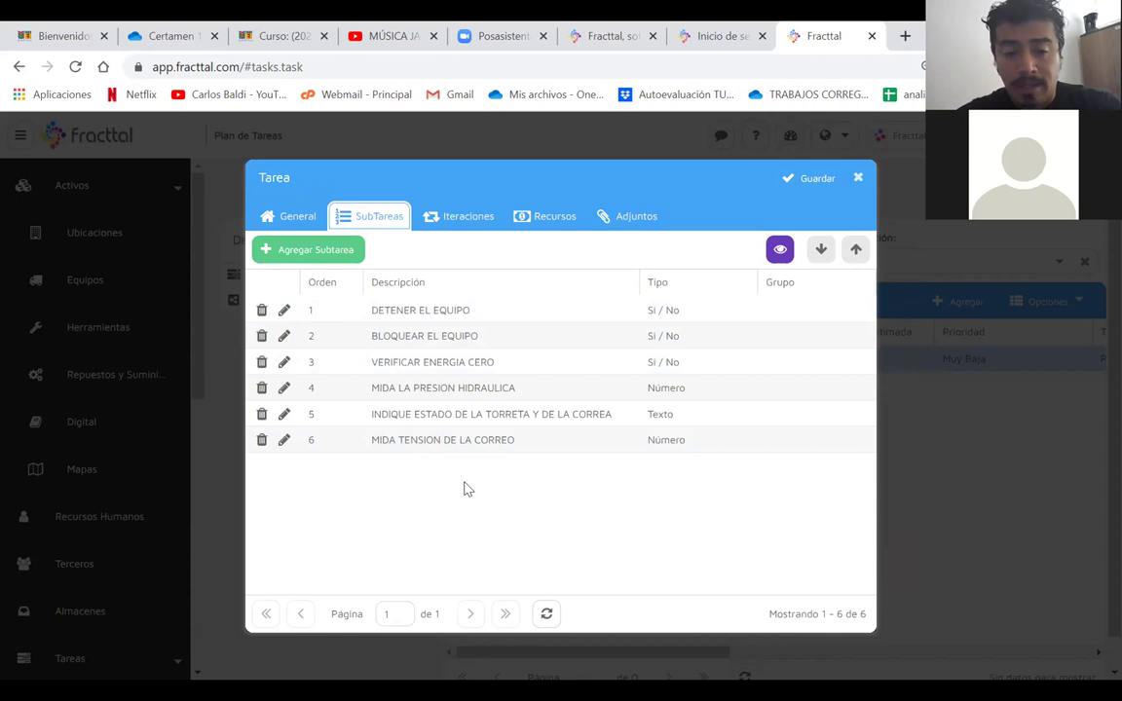
pyautogui.click(534, 215)
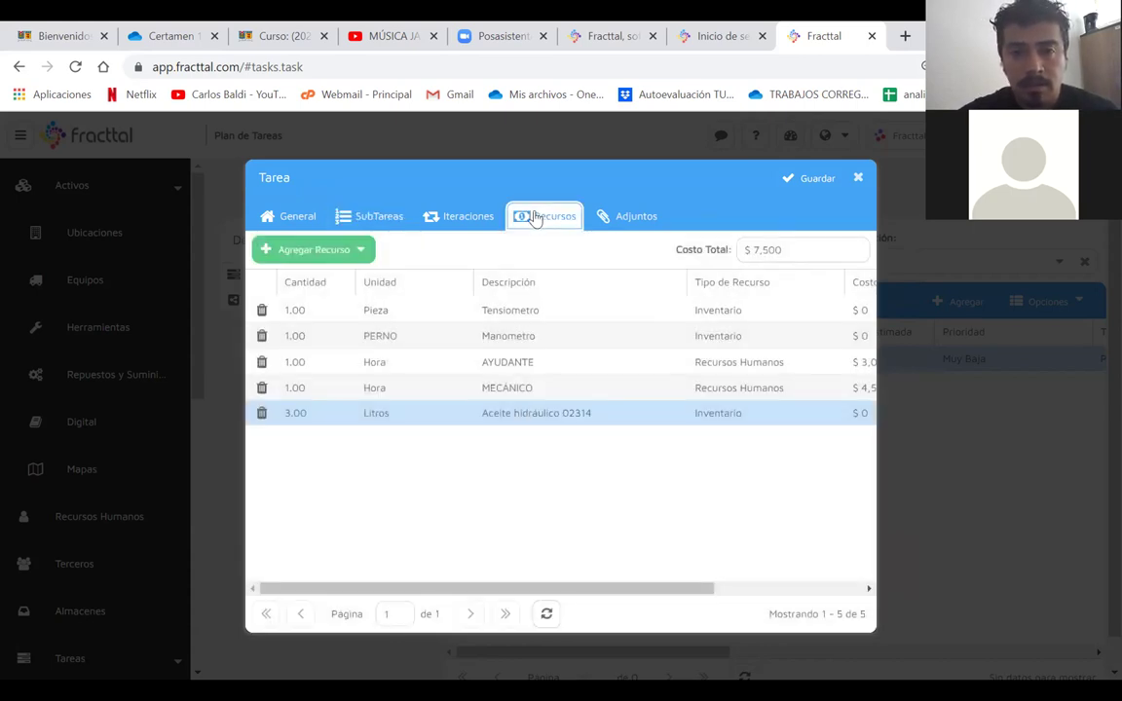
pyautogui.click(299, 216)
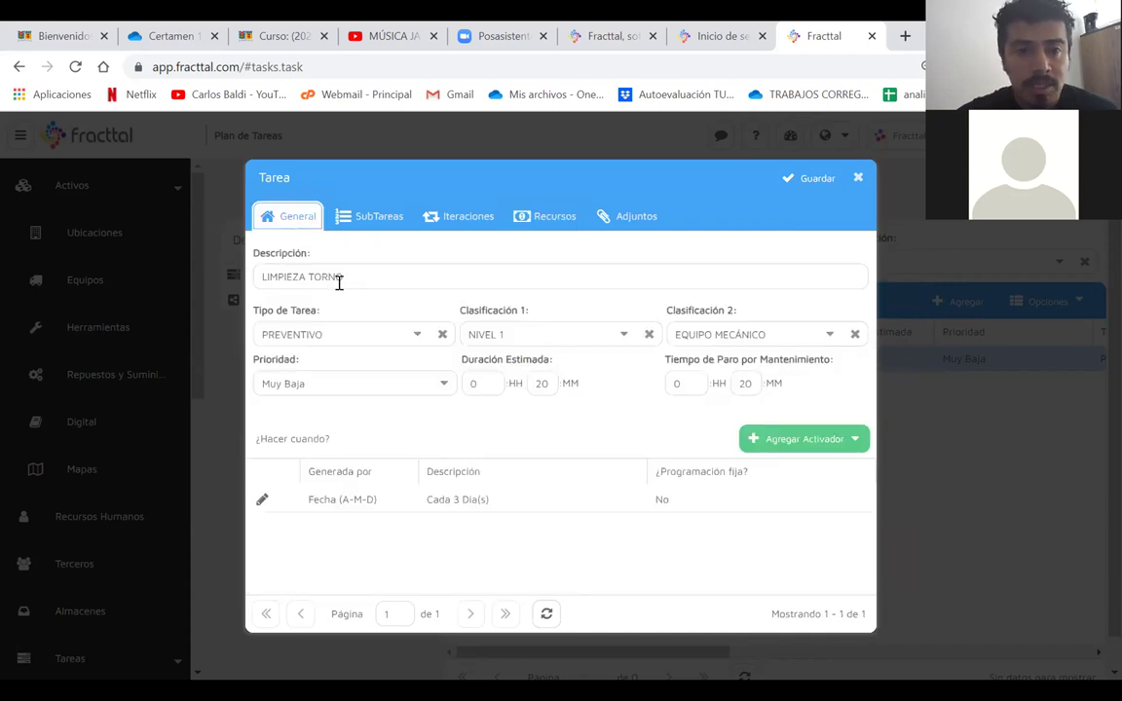
pyautogui.tripleClick(310, 277)
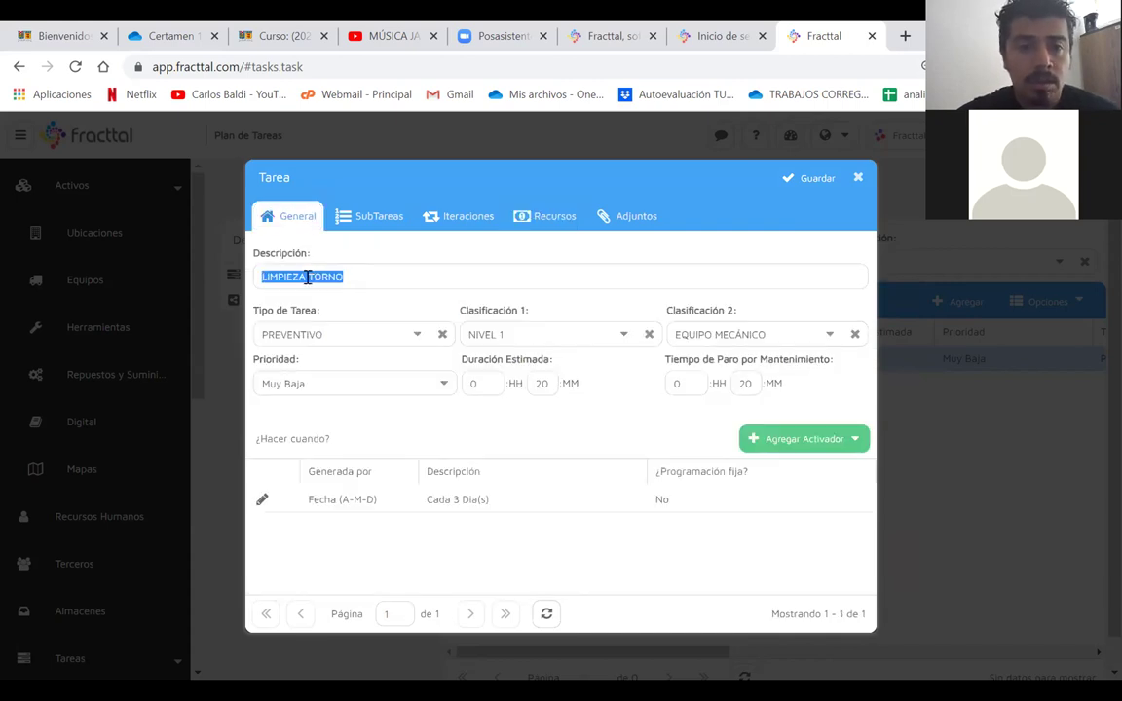
pyautogui.moveTo(308, 278); pyautogui.dragTo(226, 280)
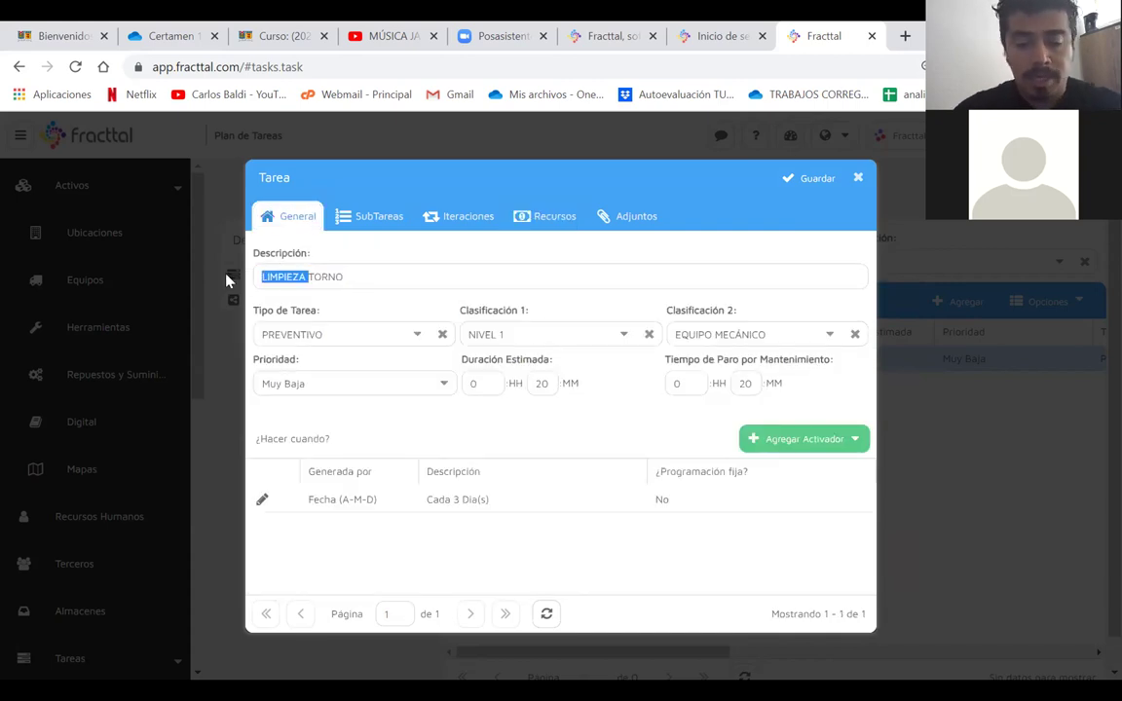
pyautogui.press('BackSpace')
pyautogui.write('TRAB')
pyautogui.press('BackSpace')
pyautogui.press('BackSpace')
pyautogui.press('BackSpace')
pyautogui.write('AREA DE INSPECCION')
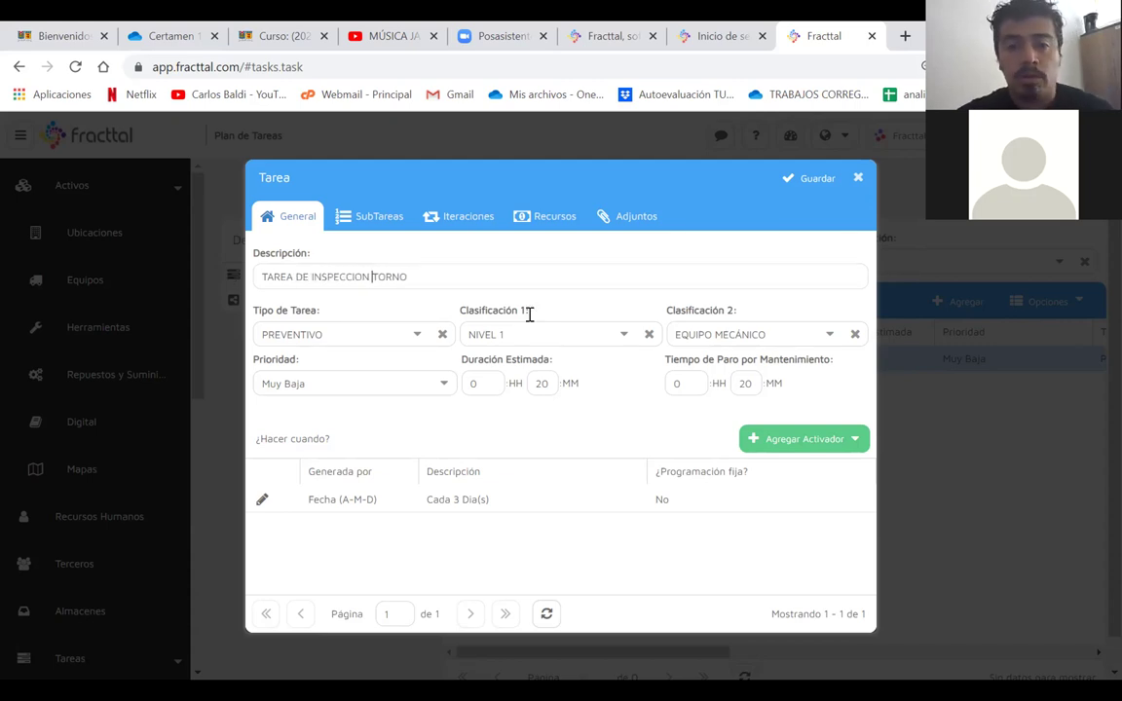
# - Delete the Aceite hidráulico 02314 entry from the task's resources
pyautogui.click(382, 222)
pyautogui.rightClick(385, 224)
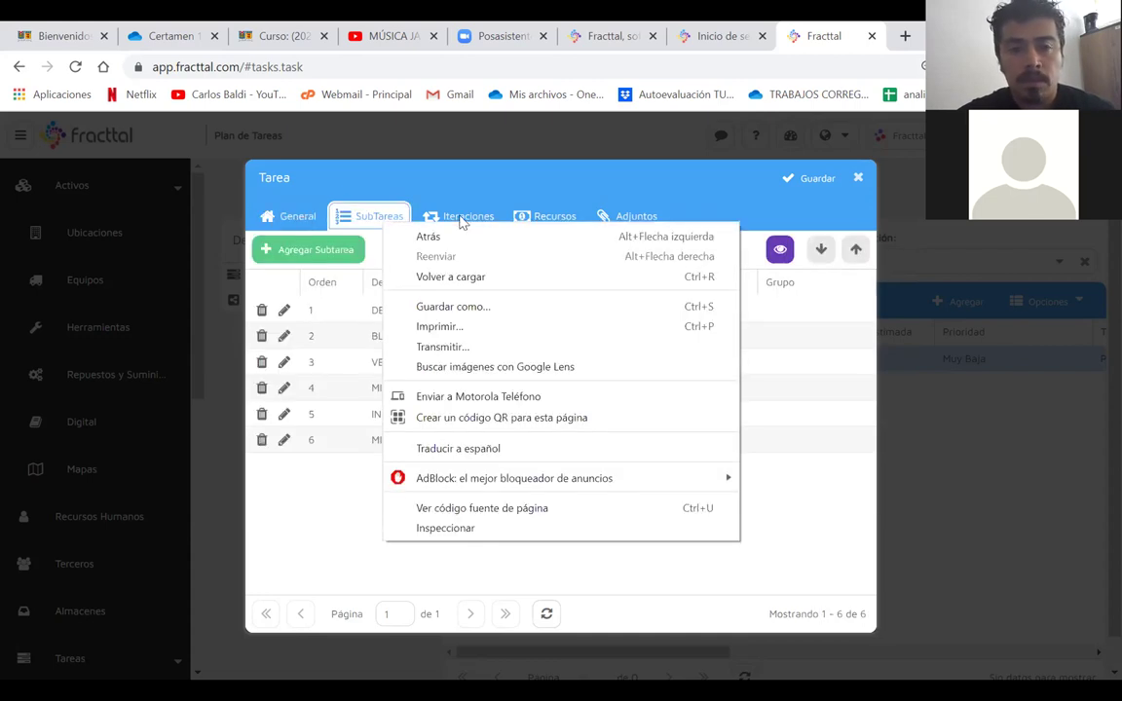
pyautogui.click(460, 174)
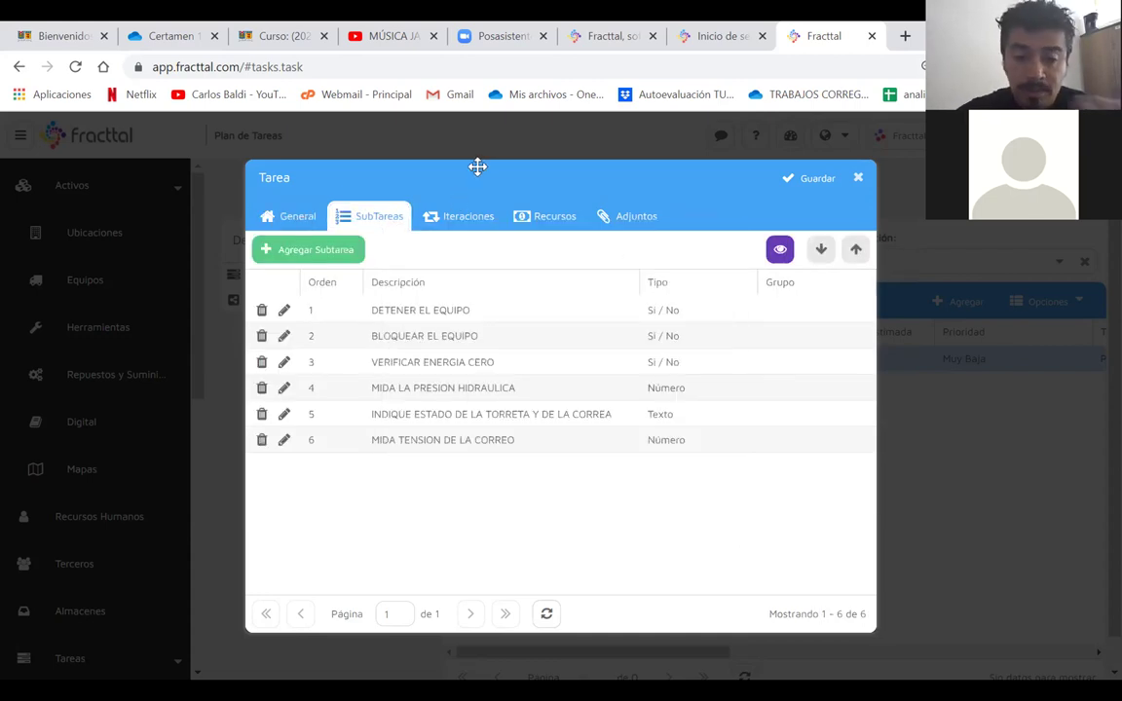
pyautogui.click(539, 218)
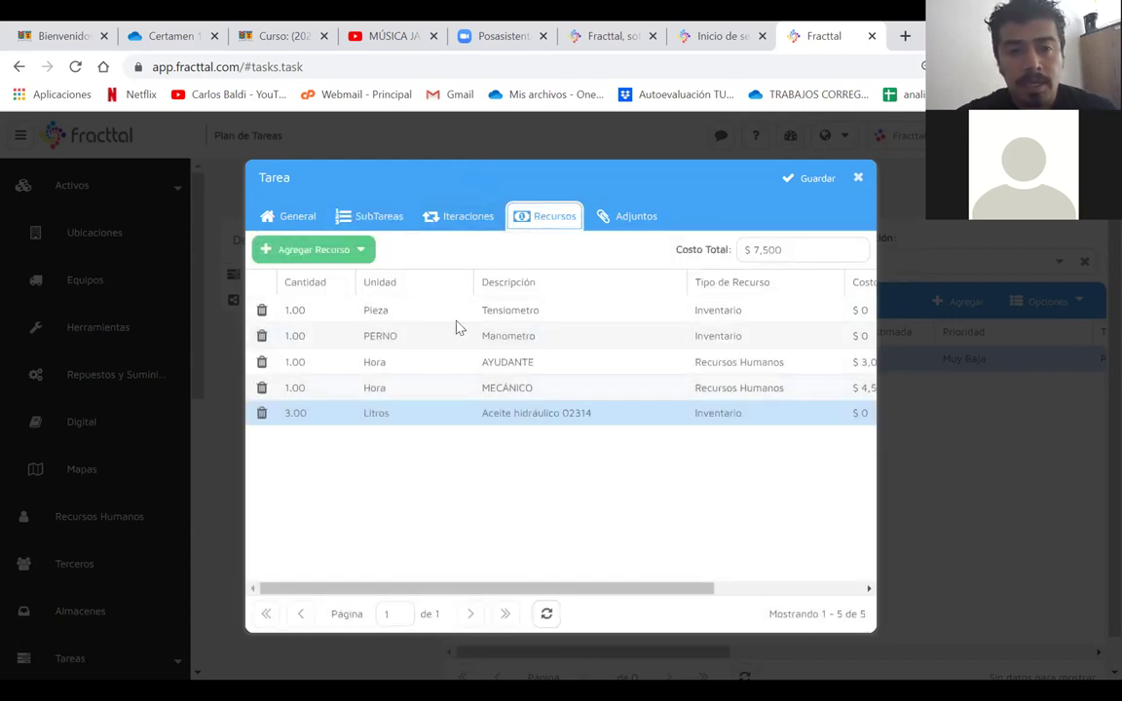
pyautogui.click(262, 419)
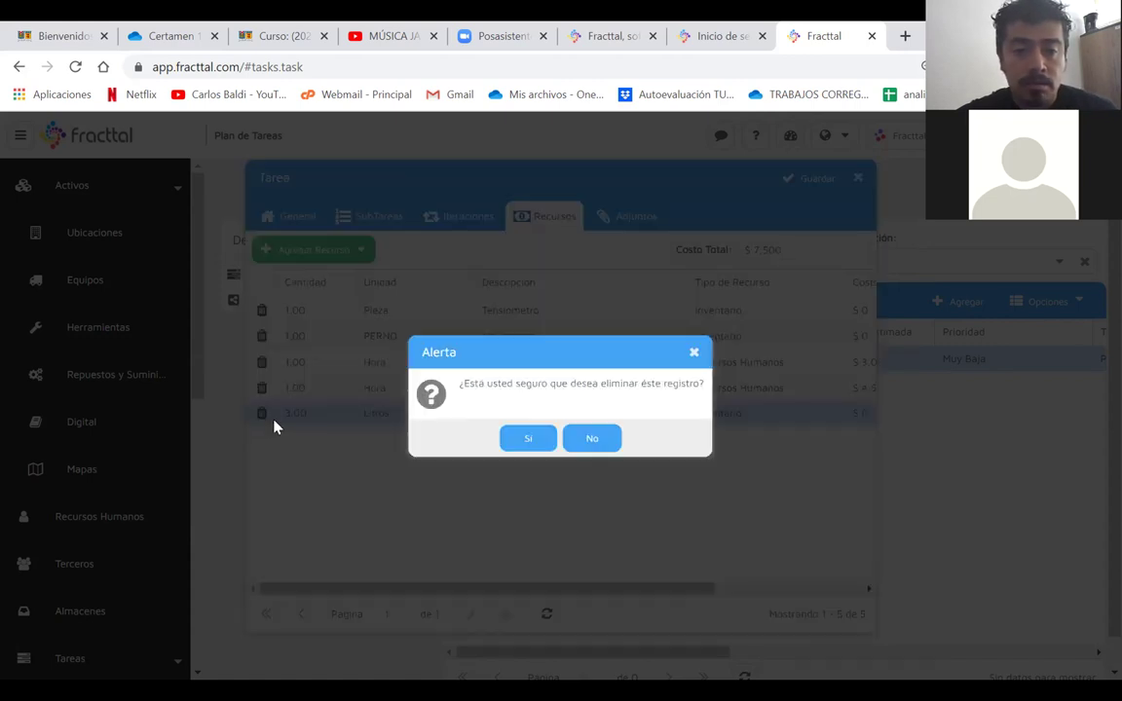
pyautogui.click(531, 441)
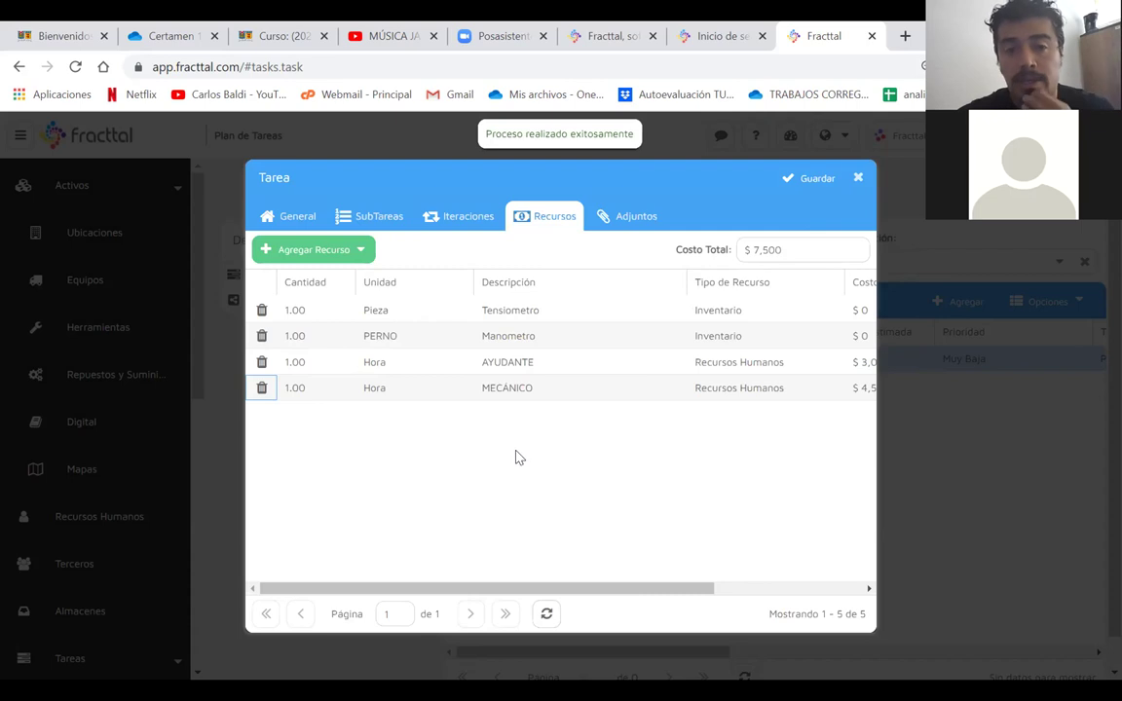
# - Review the task's iterations, resources and attachment options, including the virtual disk for attaching files, without adding anything
pyautogui.click(483, 220)
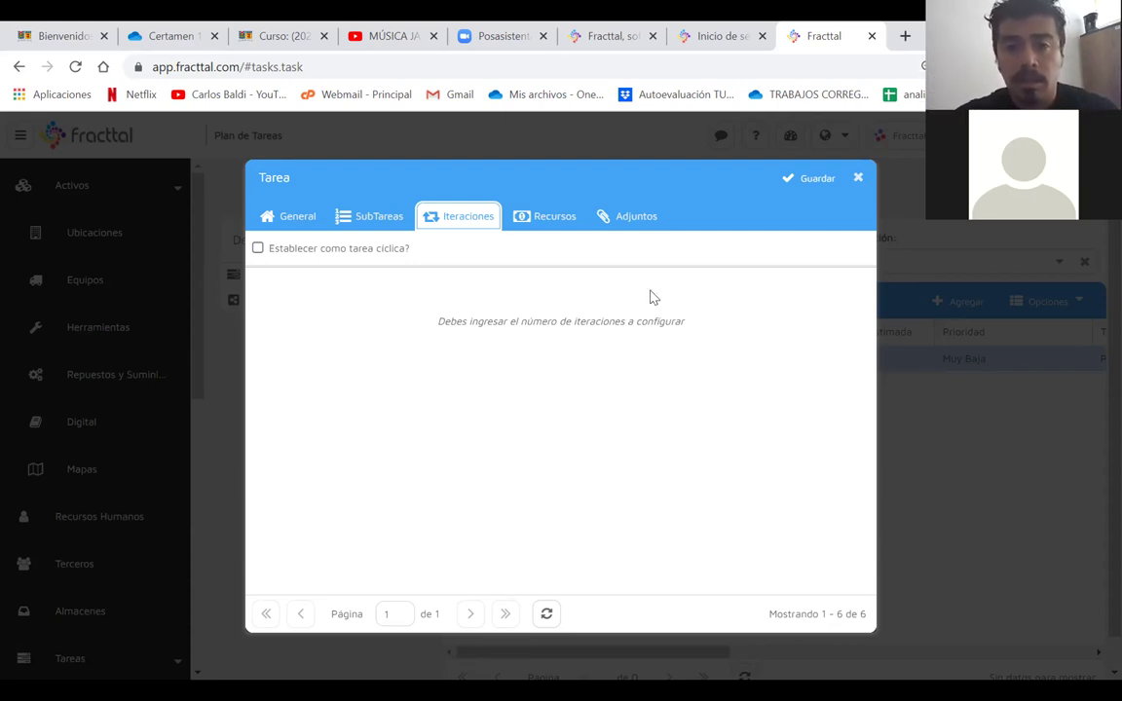
pyautogui.click(536, 220)
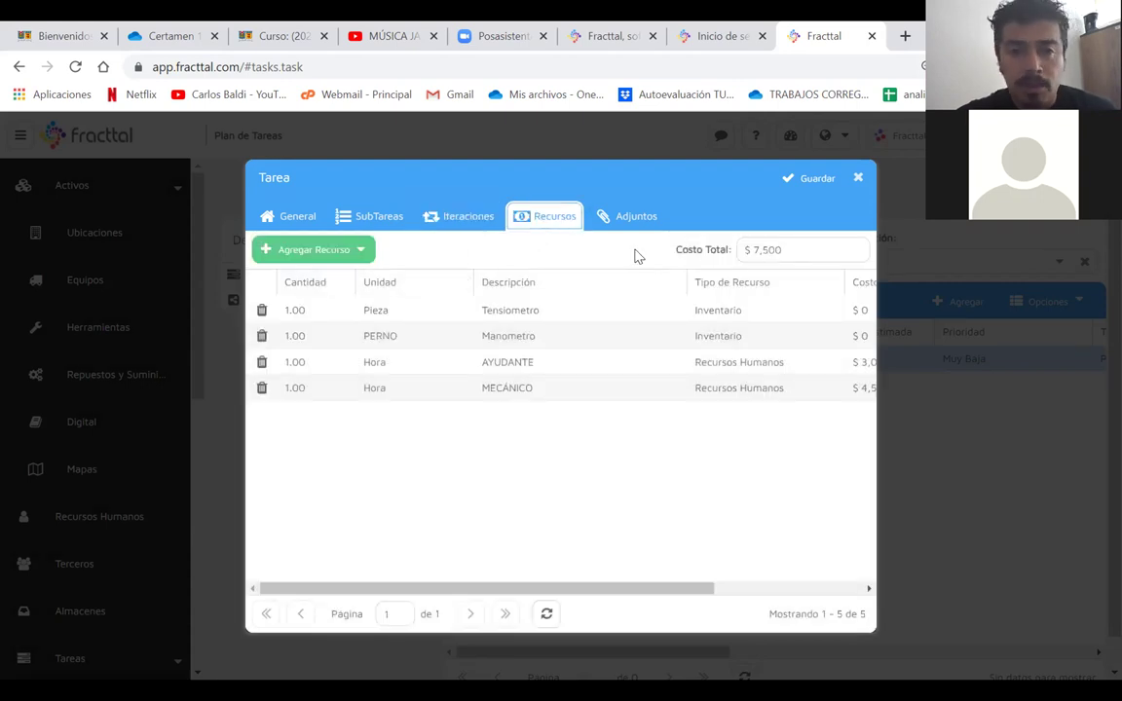
pyautogui.click(634, 234)
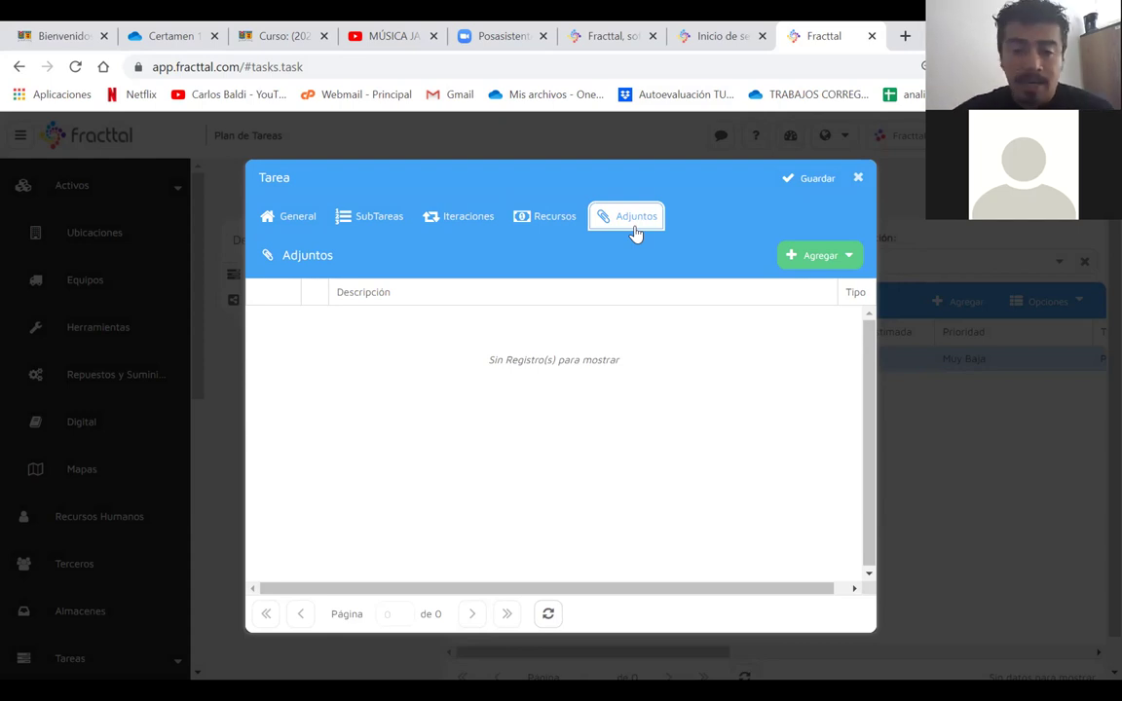
pyautogui.click(841, 259)
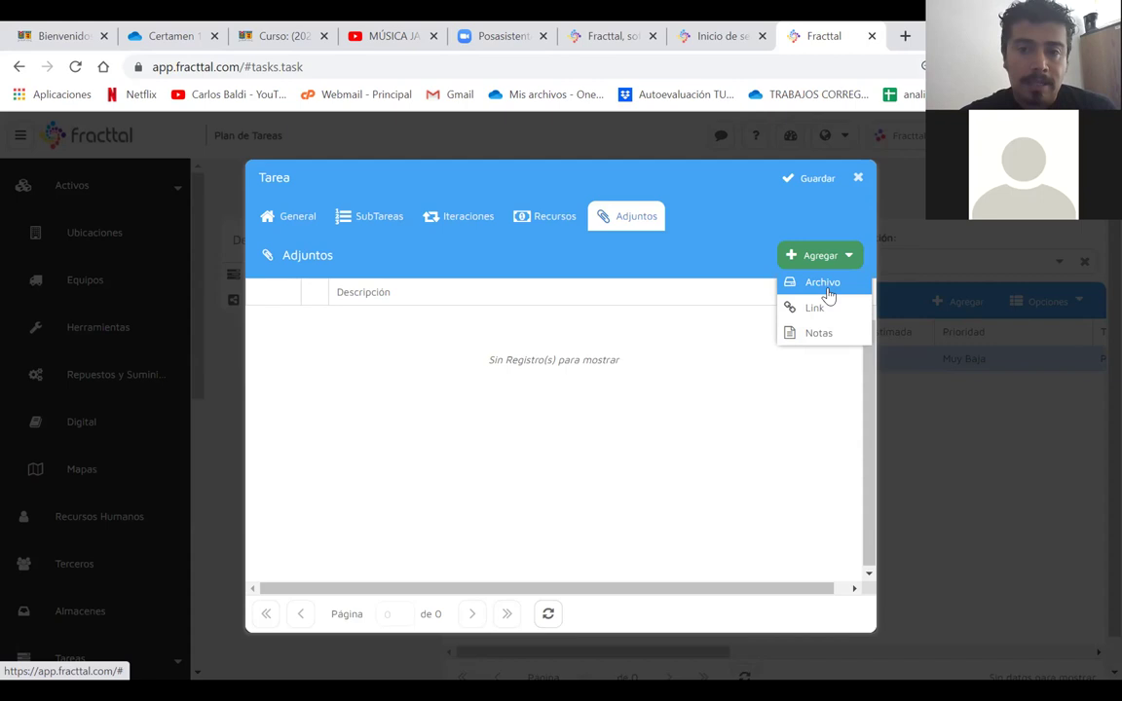
pyautogui.click(827, 292)
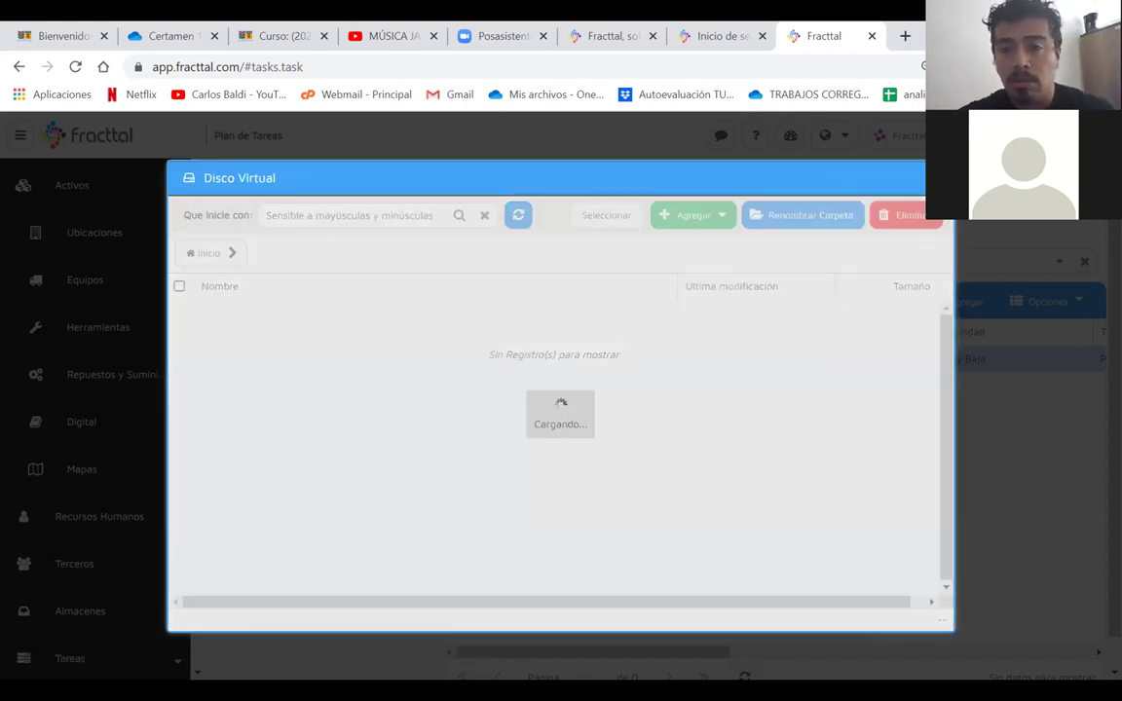
pyautogui.click(937, 177)
pyautogui.click(799, 259)
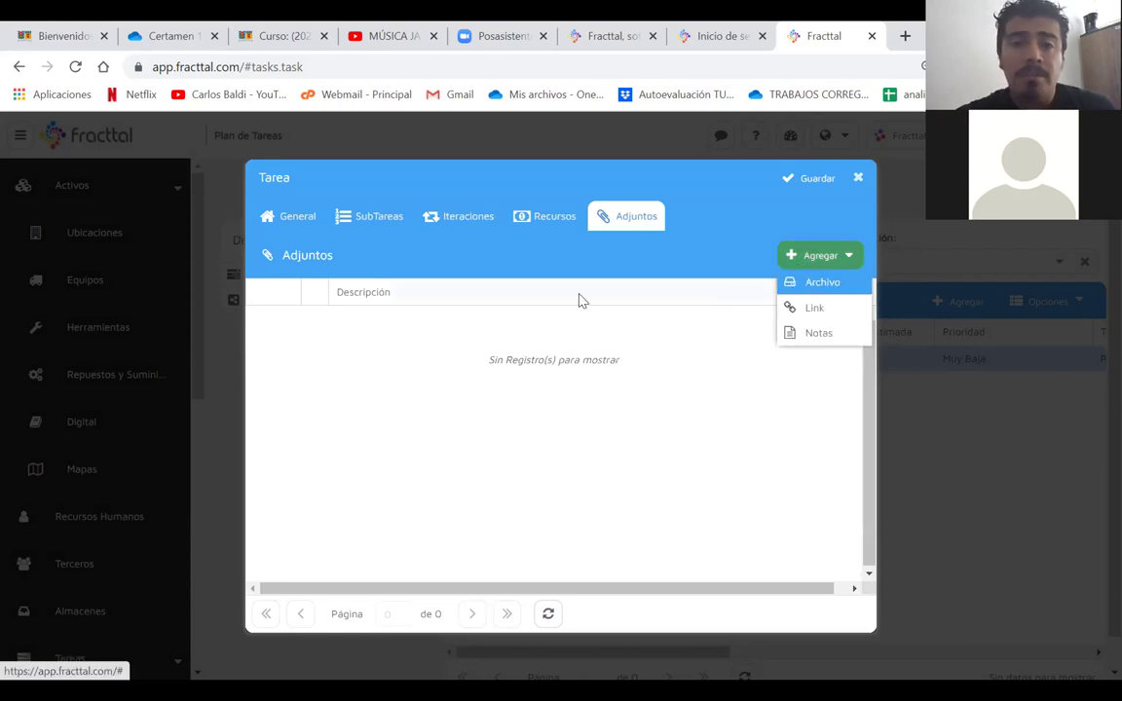
# - Check the task's subtasks and attachments once more and save the changes to the task
pyautogui.click(376, 219)
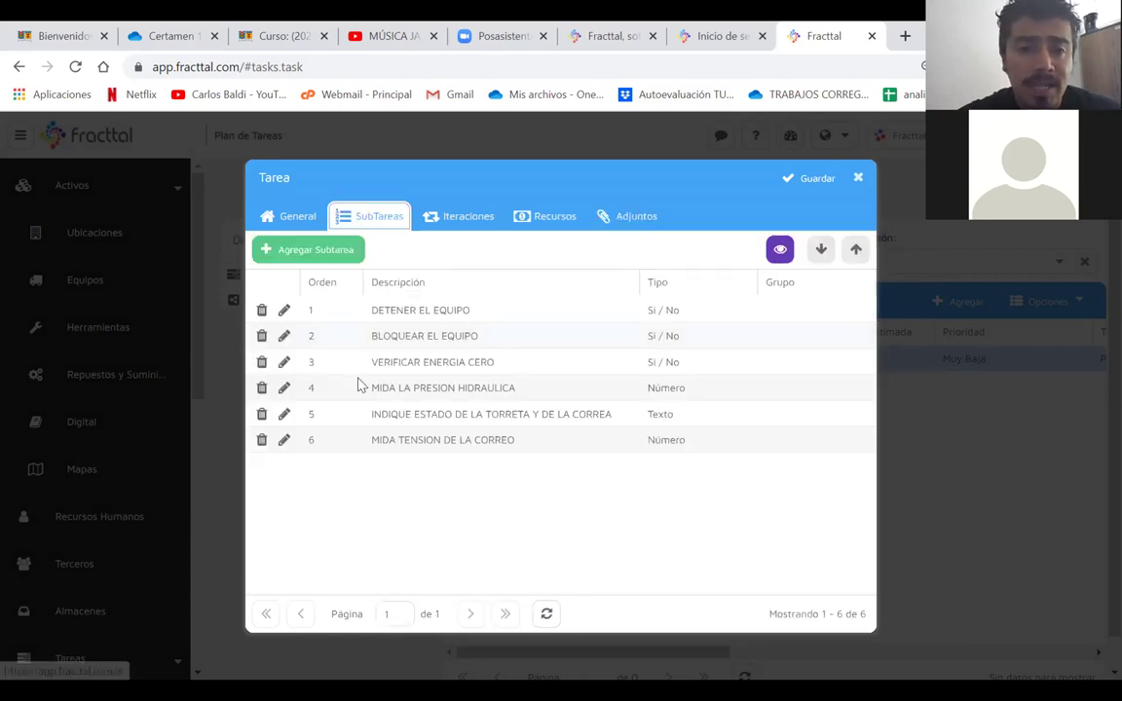
pyautogui.click(635, 219)
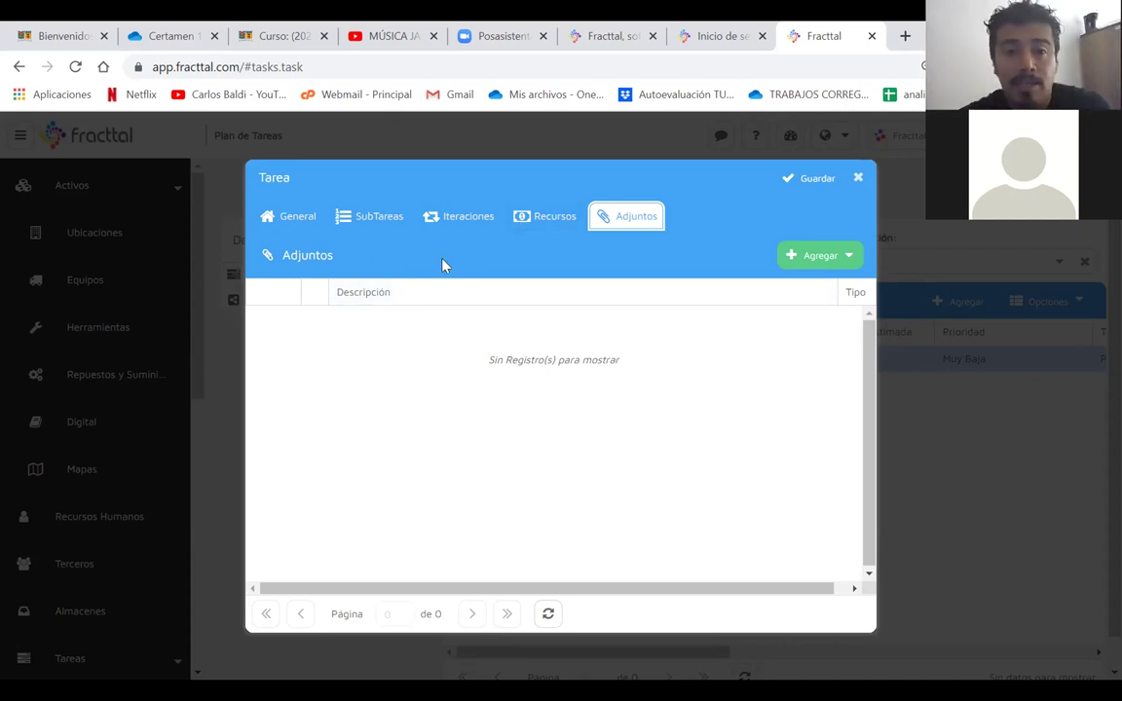
pyautogui.click(784, 180)
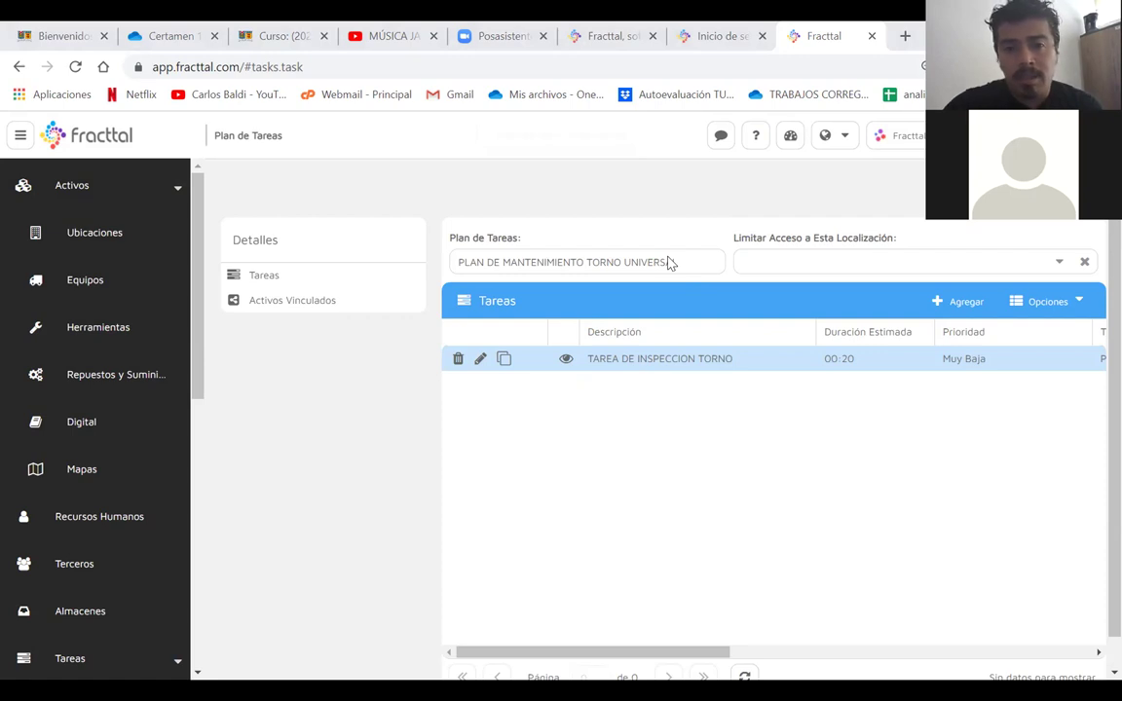
# - Switch to the CLASE 5_RCM presentation in PowerPoint and look through its final slides, ending on the Hoja de información slide
pyautogui.hotkey('alt', 'Tab')
pyautogui.press('Down')
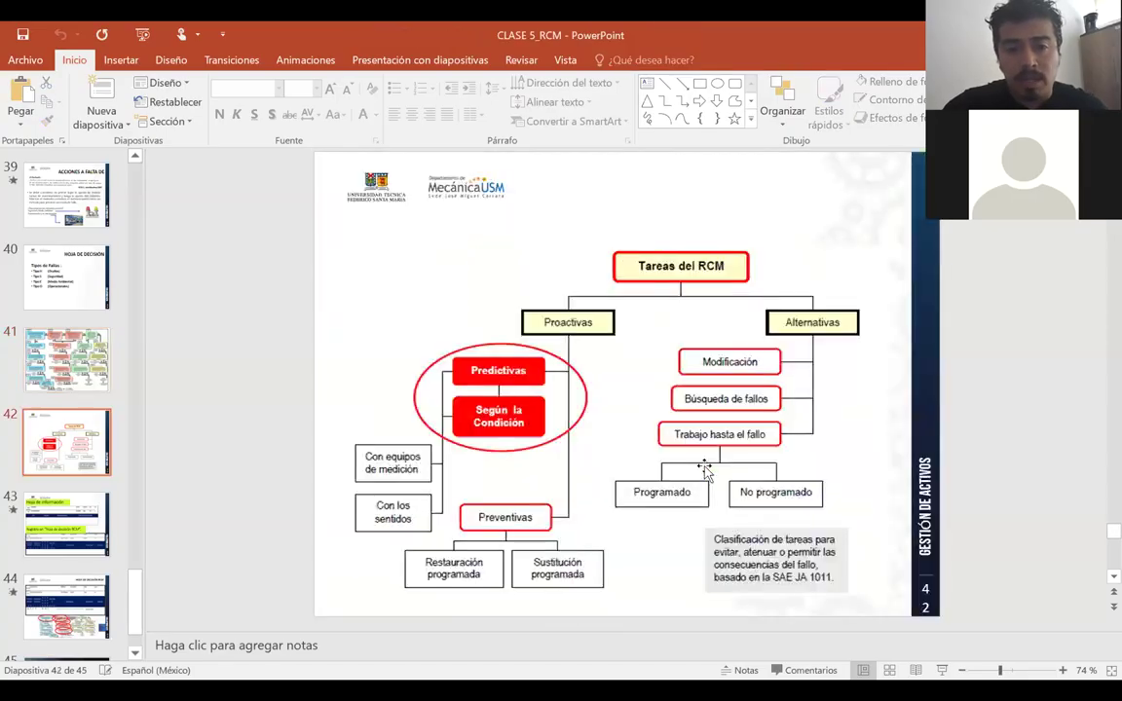
pyautogui.press('Down')
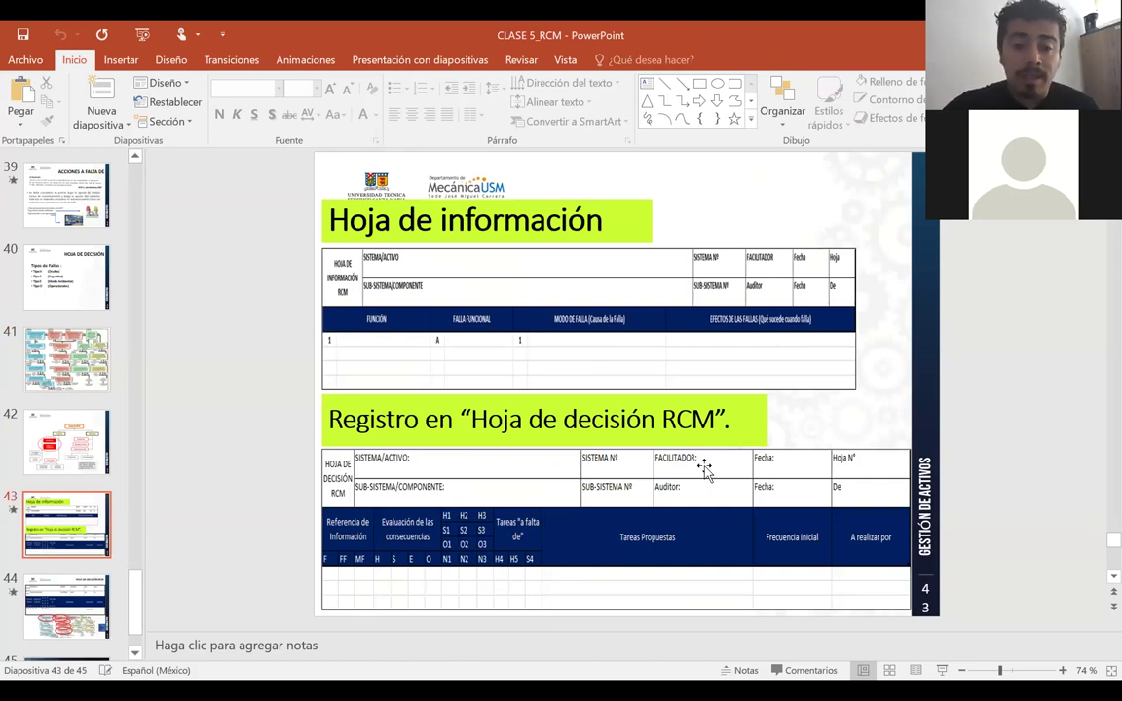
pyautogui.press('Down')
pyautogui.press('Down')
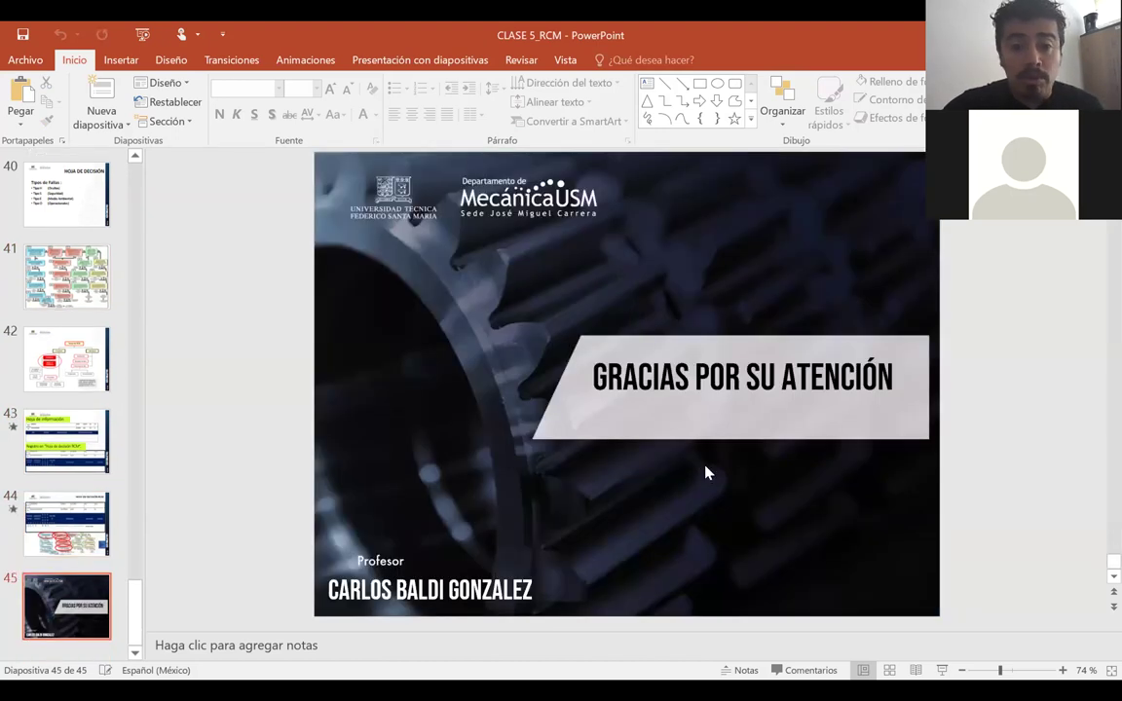
pyautogui.press('Up')
pyautogui.press('Up')
pyautogui.press('Up')
pyautogui.press('Up')
pyautogui.press('Up')
pyautogui.press('Up')
pyautogui.press('Up')
pyautogui.press('Up')
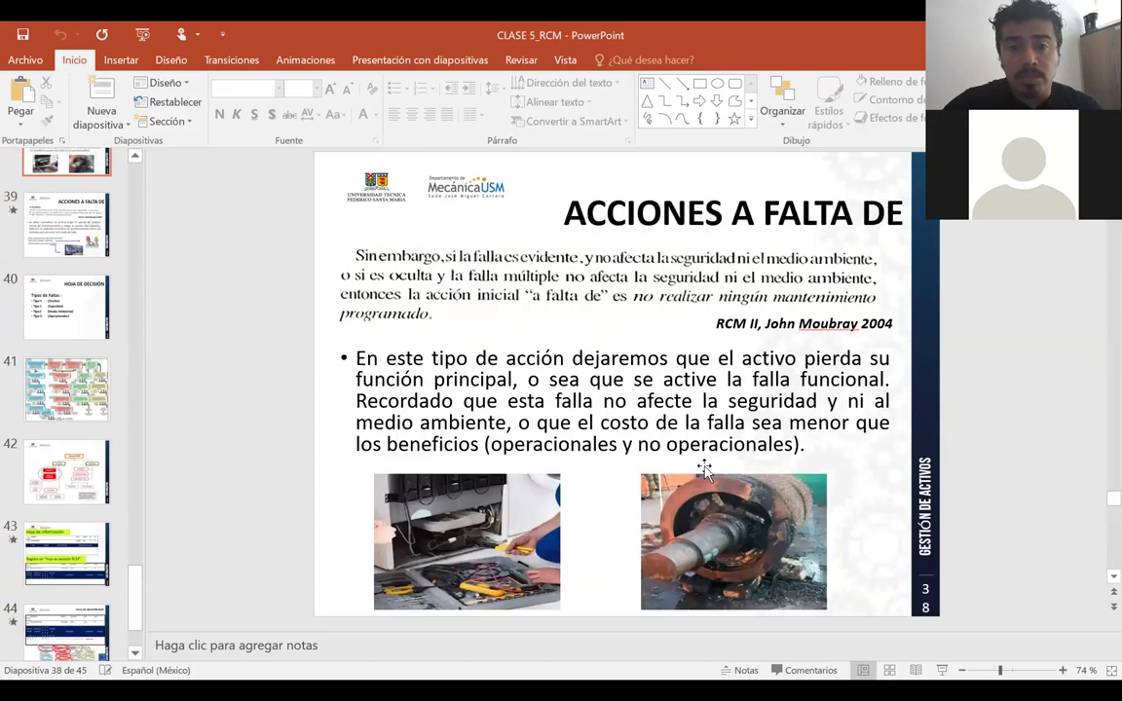
pyautogui.press('Up')
pyautogui.press('Down')
pyautogui.press('Down')
pyautogui.press('Down')
pyautogui.press('Down')
pyautogui.press('Down')
pyautogui.press('Down')
pyautogui.press('Down')
pyautogui.press('Down')
pyautogui.press('Down')
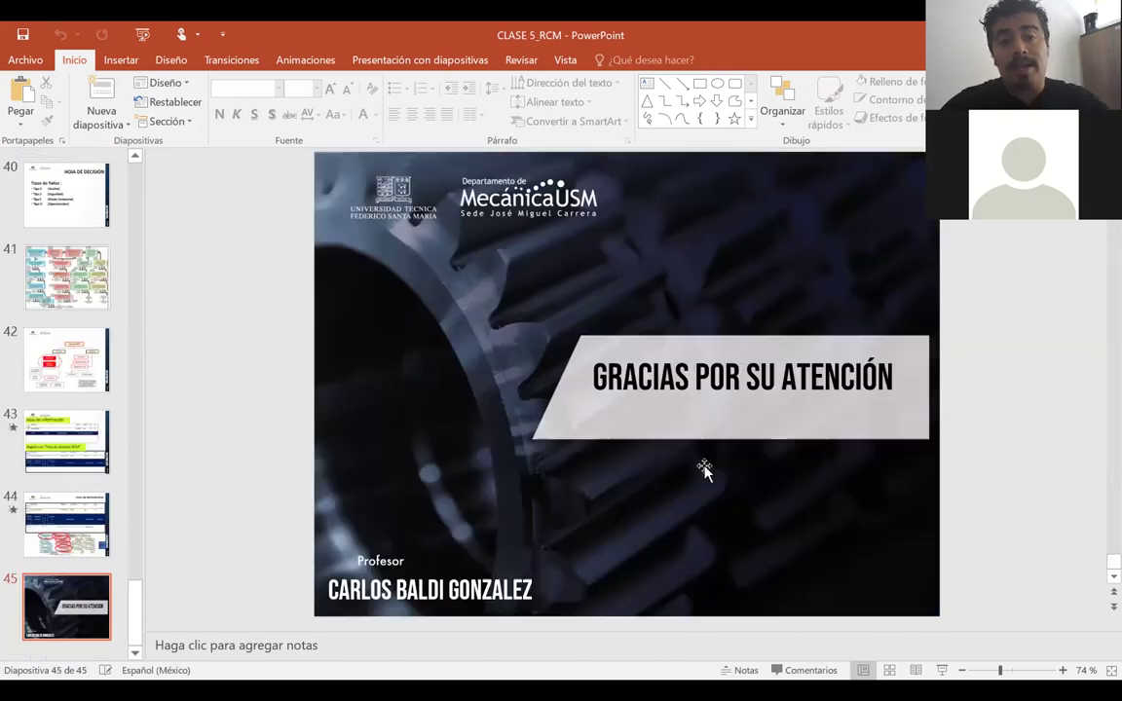
pyautogui.press('Up')
pyautogui.press('Up')
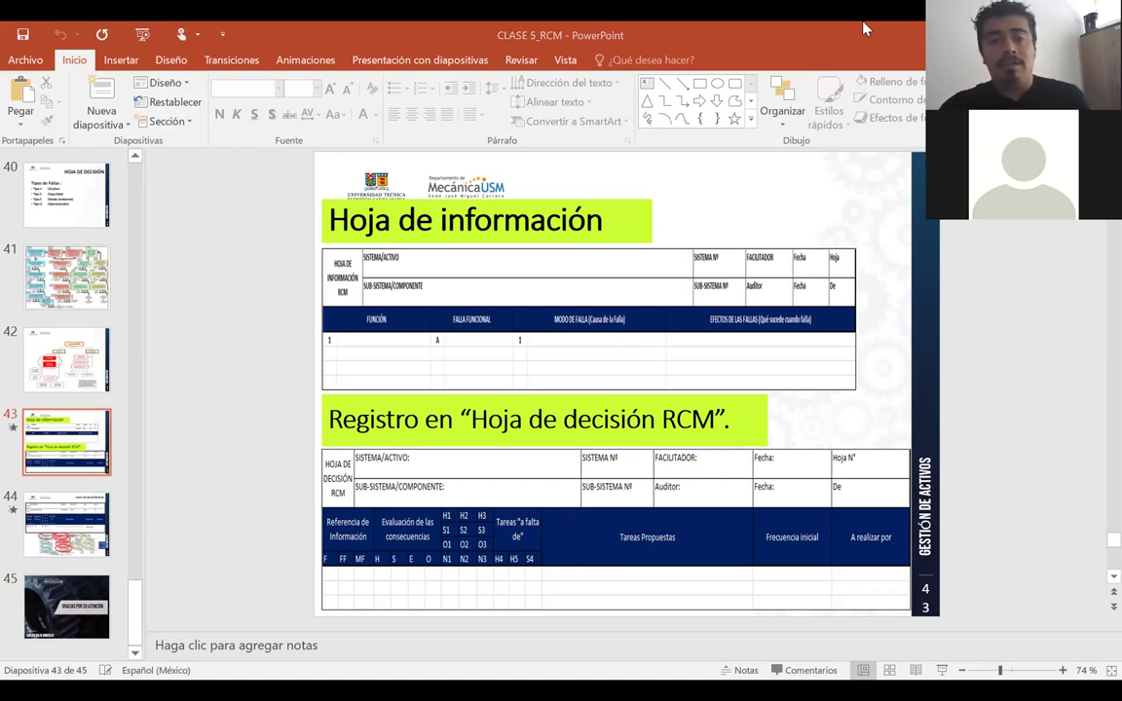
# - Switch back to Fracttal, start linking other assets to the lathe maintenance plan and search the assets for TORNO UNIVER
pyautogui.hotkey('alt', 'Tab')
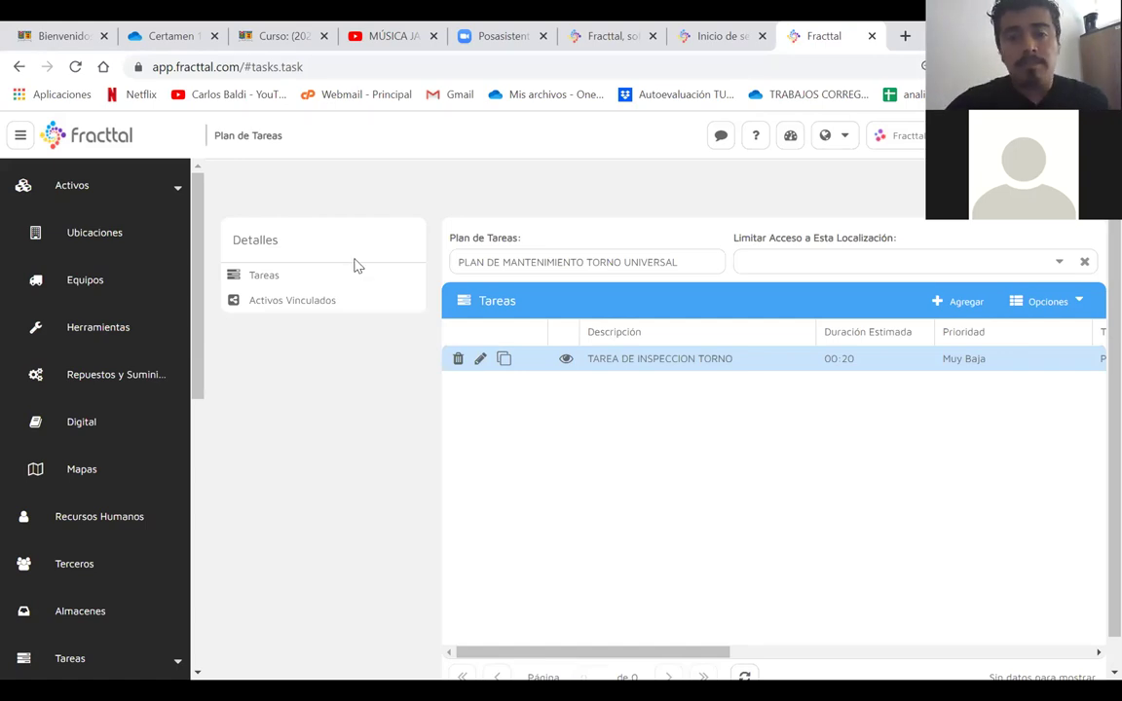
pyautogui.click(341, 300)
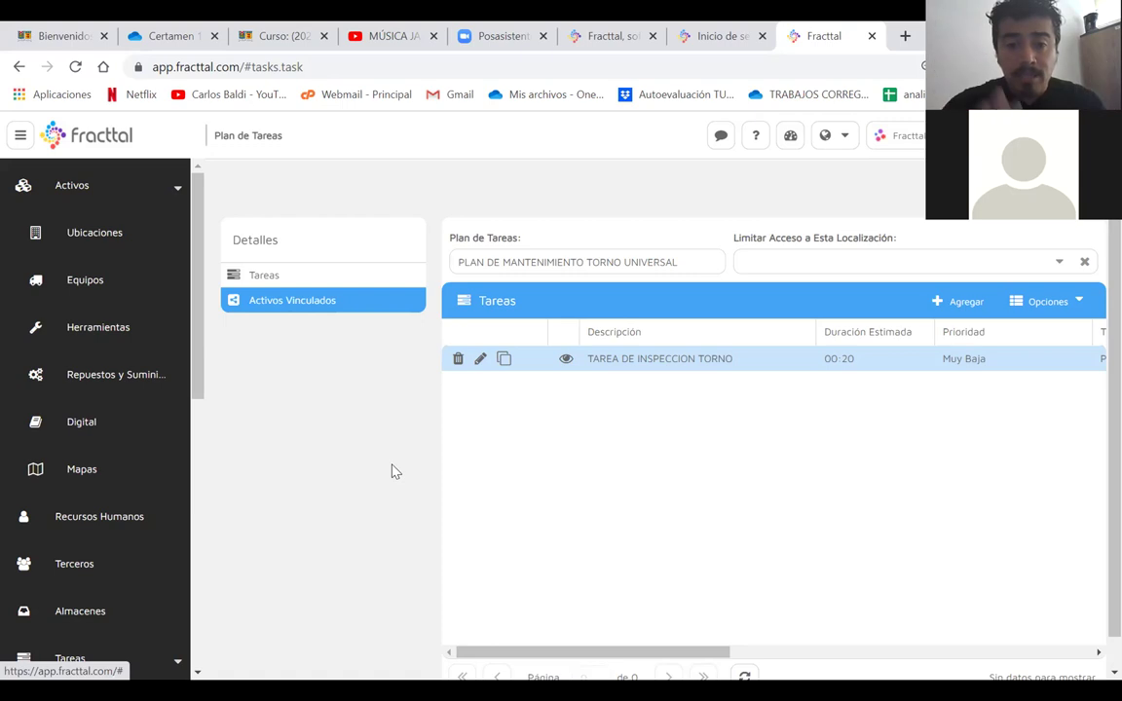
pyautogui.click(275, 308)
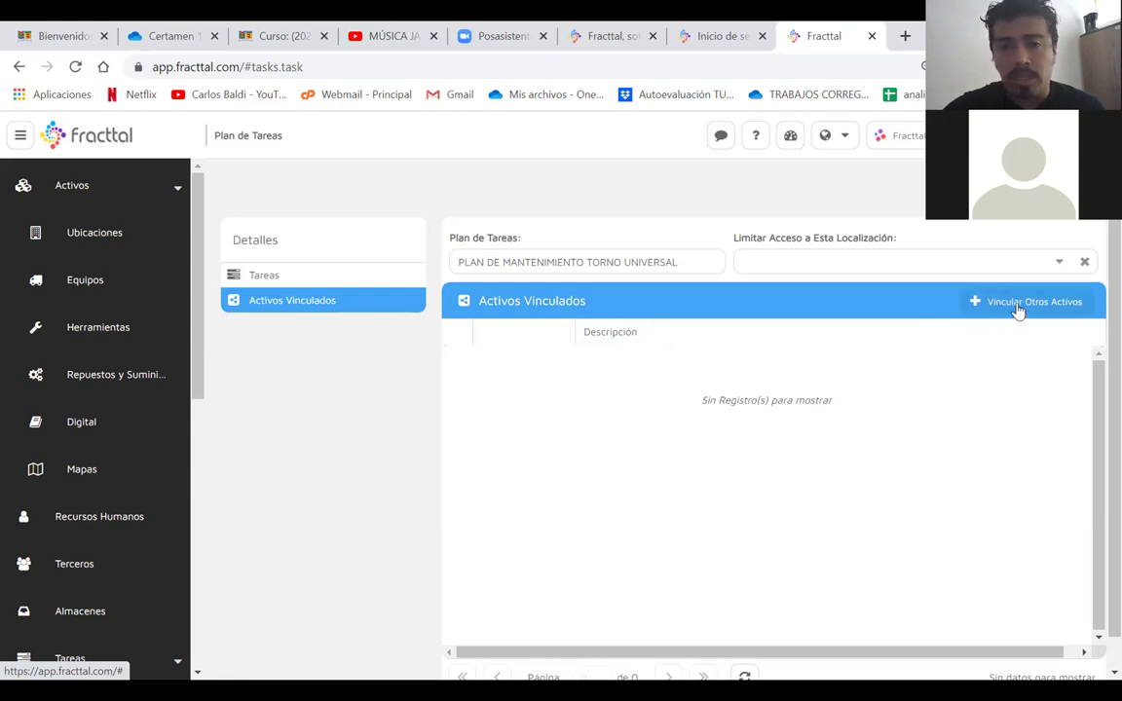
pyautogui.click(1054, 305)
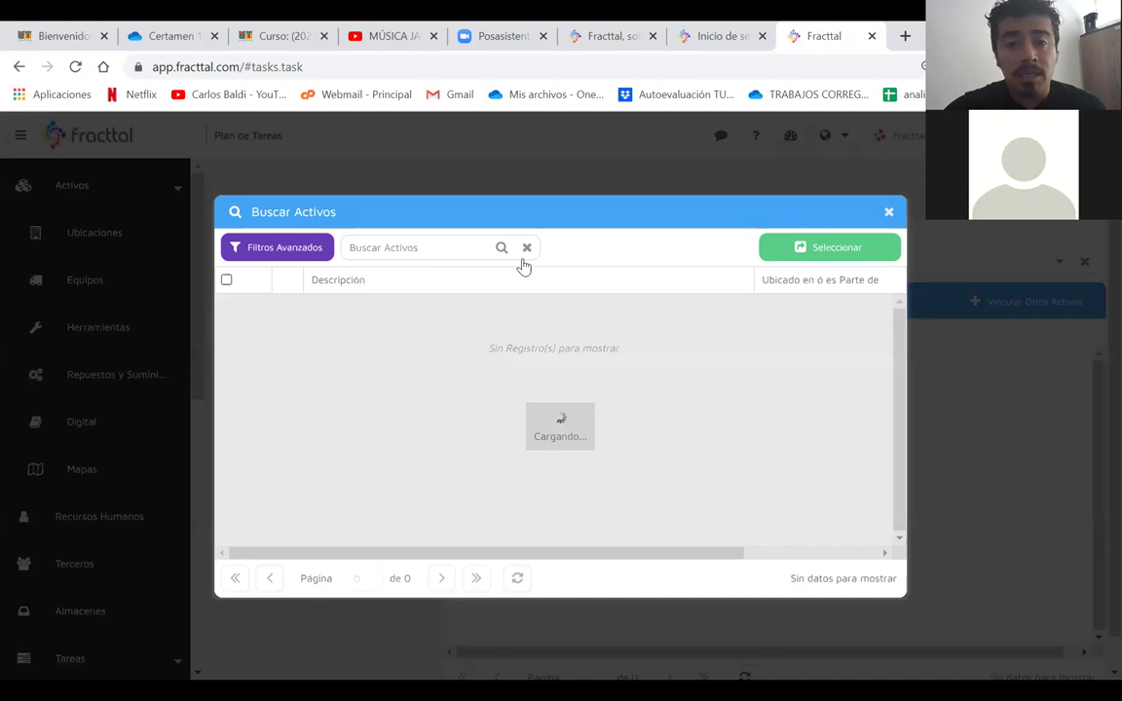
pyautogui.click(426, 249)
pyautogui.write('TORNO UNIVER')
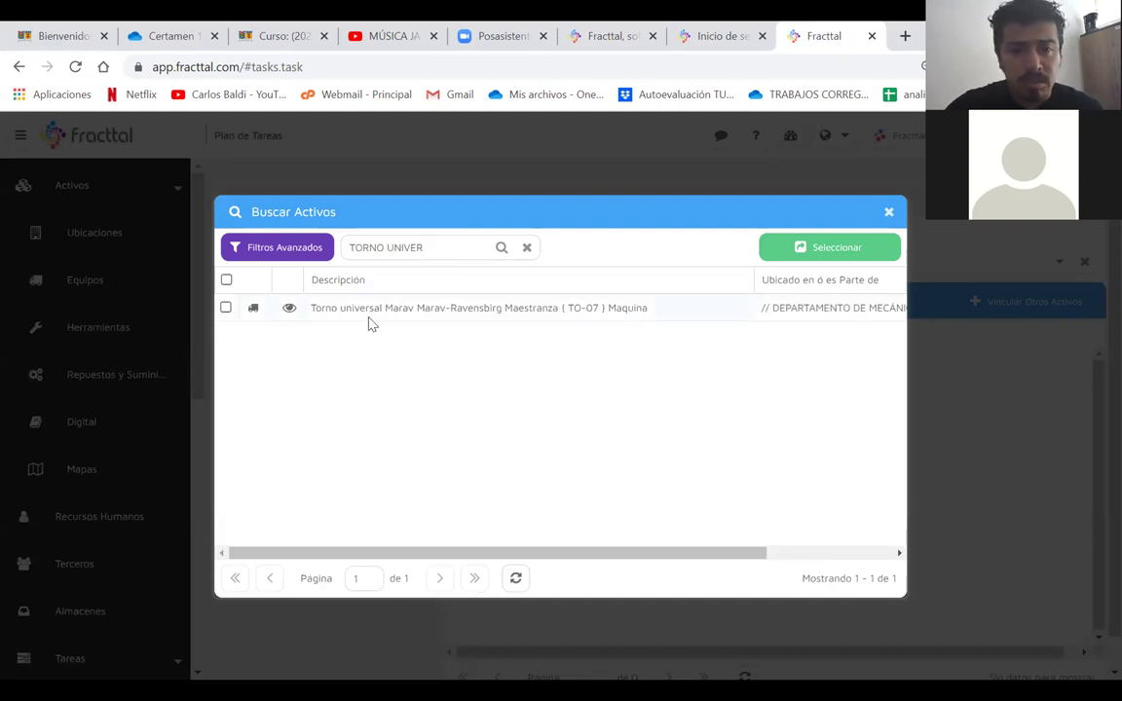
# - Broaden the asset search to TORNO and look through the matching assets up to the last results page
pyautogui.moveTo(425, 248); pyautogui.dragTo(387, 249)
pyautogui.press('BackSpace')
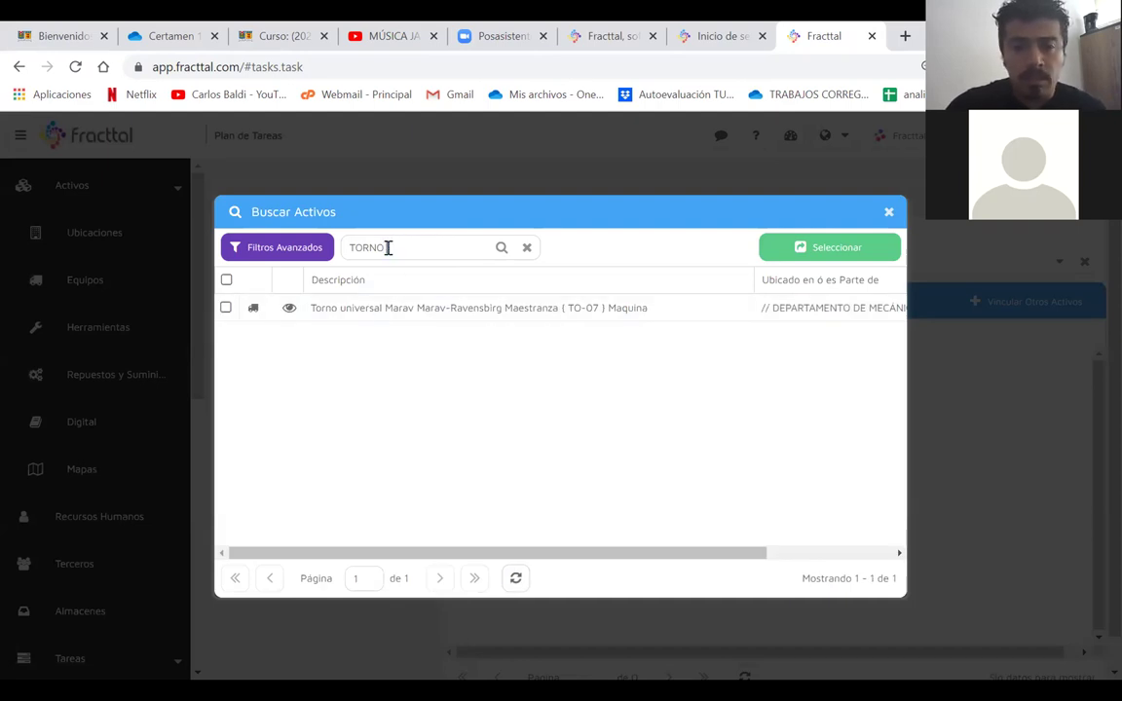
pyautogui.scroll(-5, 431, 470)
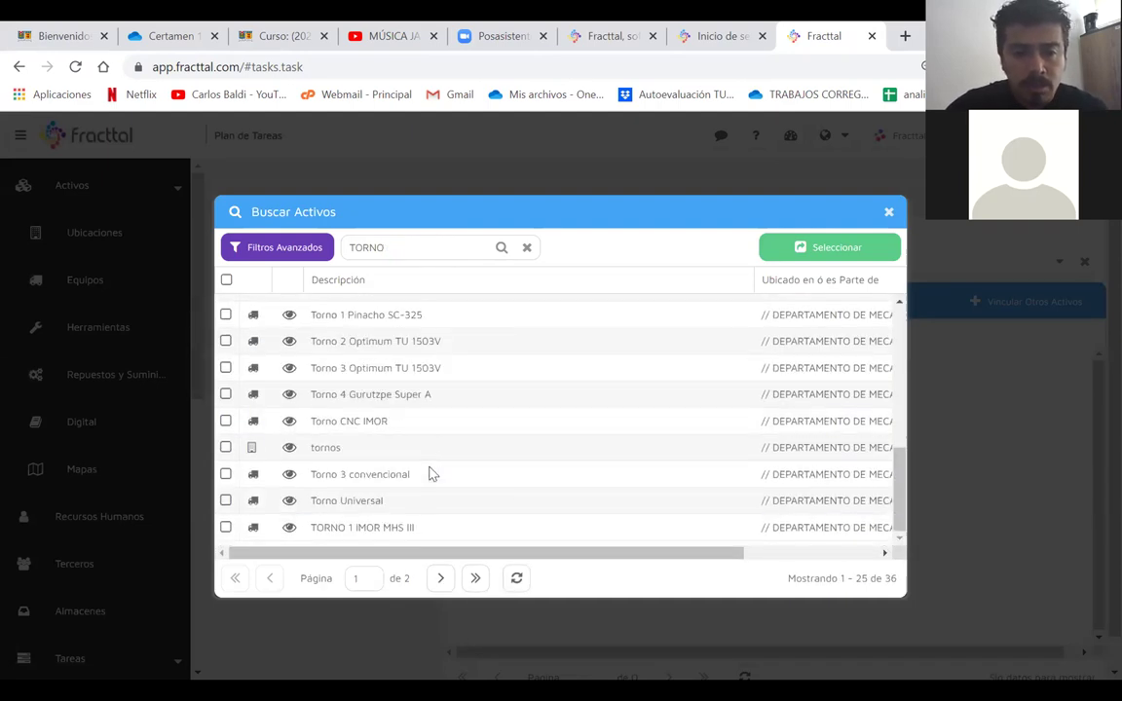
pyautogui.click(474, 578)
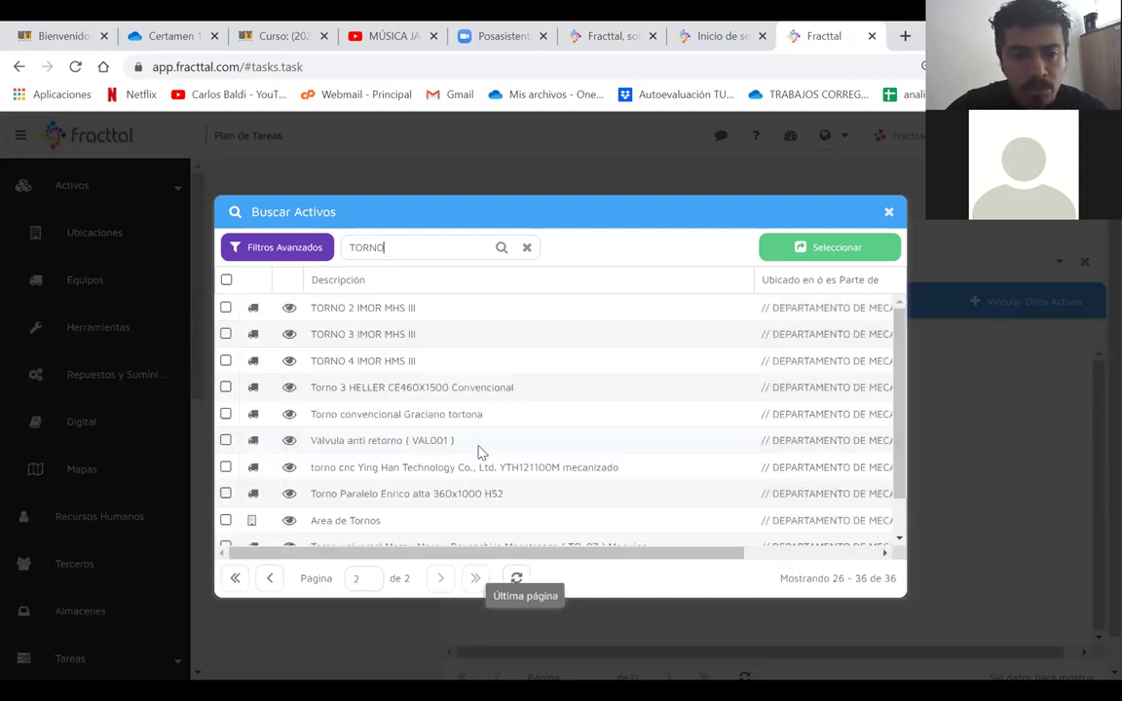
pyautogui.scroll(-2, 477, 453)
pyautogui.click(328, 529)
pyautogui.rightClick(328, 529)
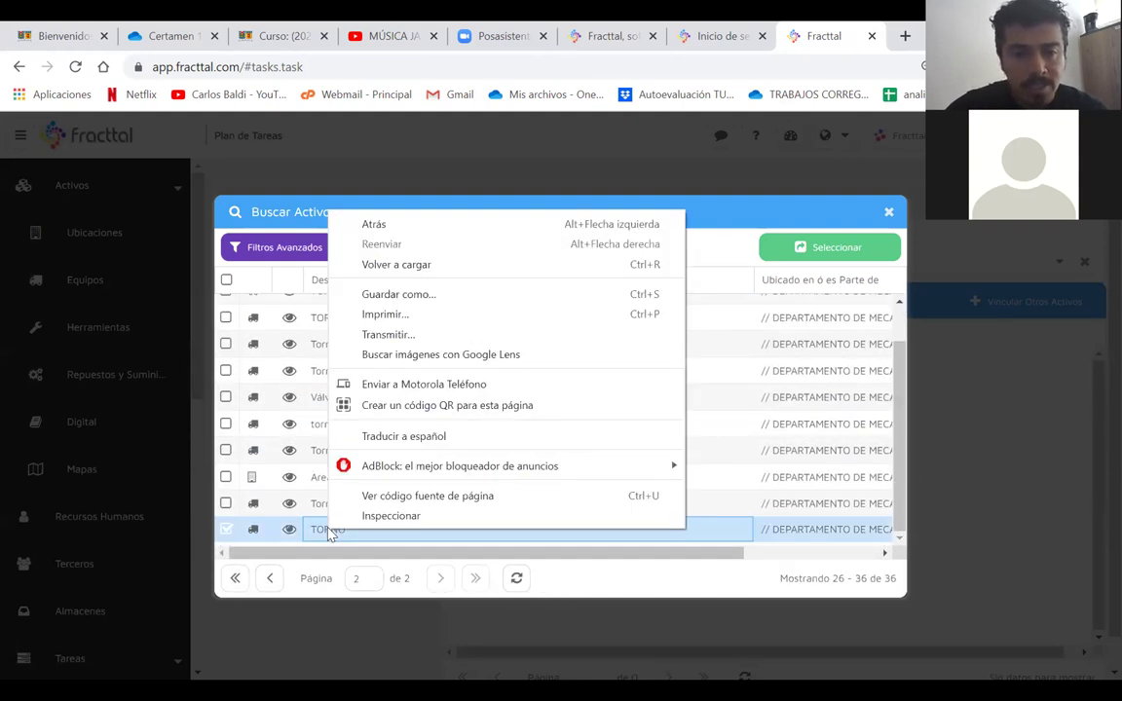
# - Sort the found assets by description in ascending order and select the asset named TORNO on the first page
pyautogui.click(736, 285)
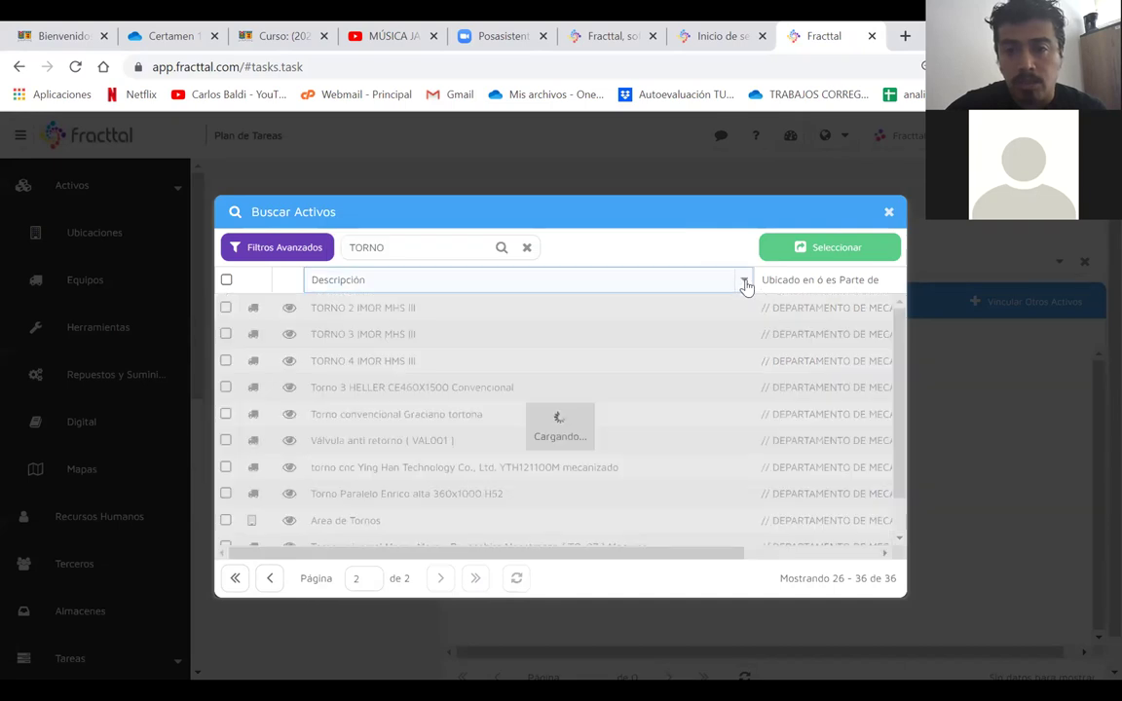
pyautogui.scroll(-2, 460, 475)
pyautogui.scroll(2, 459, 475)
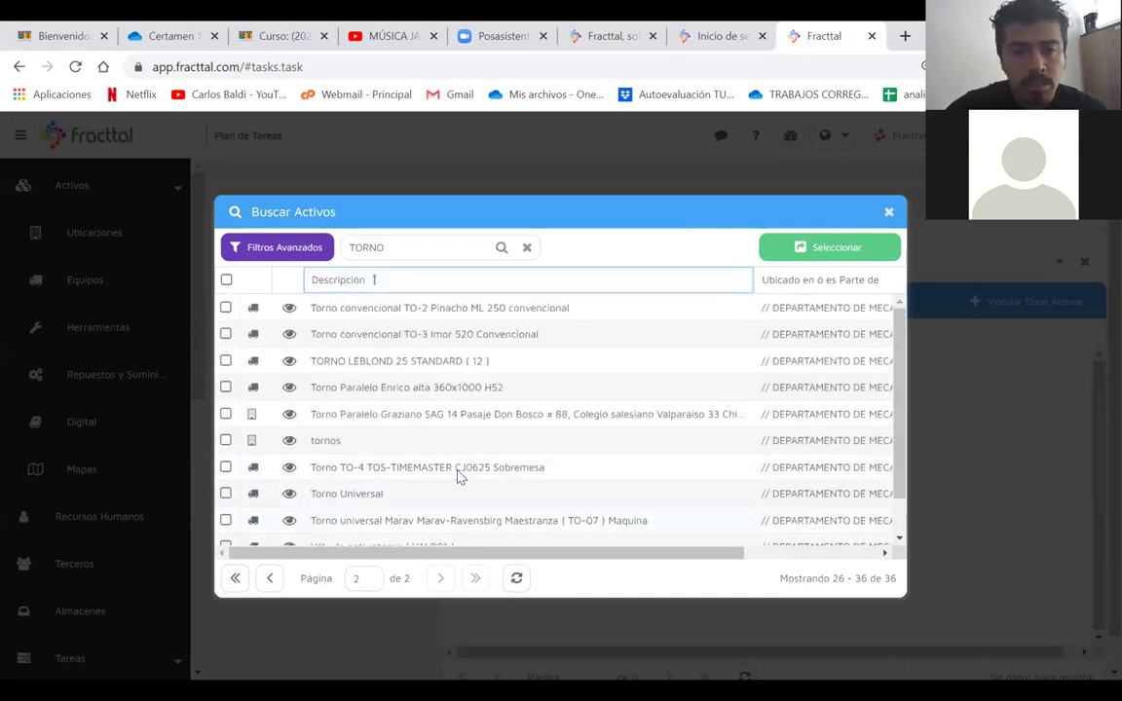
pyautogui.scroll(-2, 458, 479)
pyautogui.scroll(2, 458, 485)
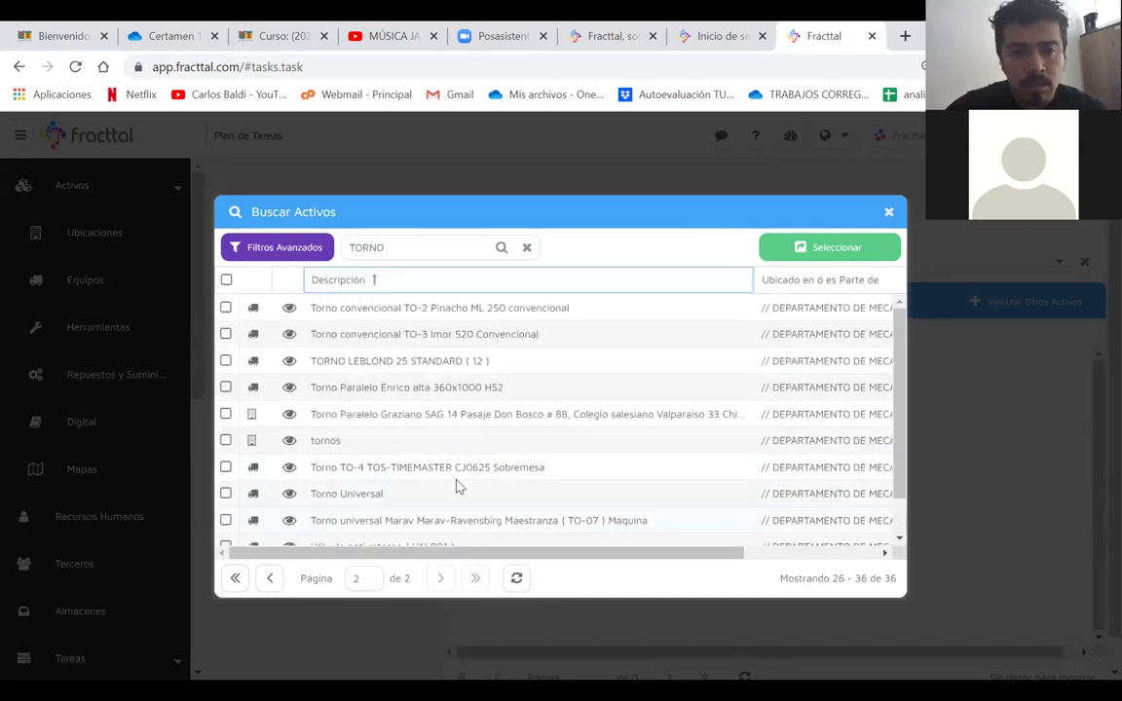
pyautogui.click(235, 577)
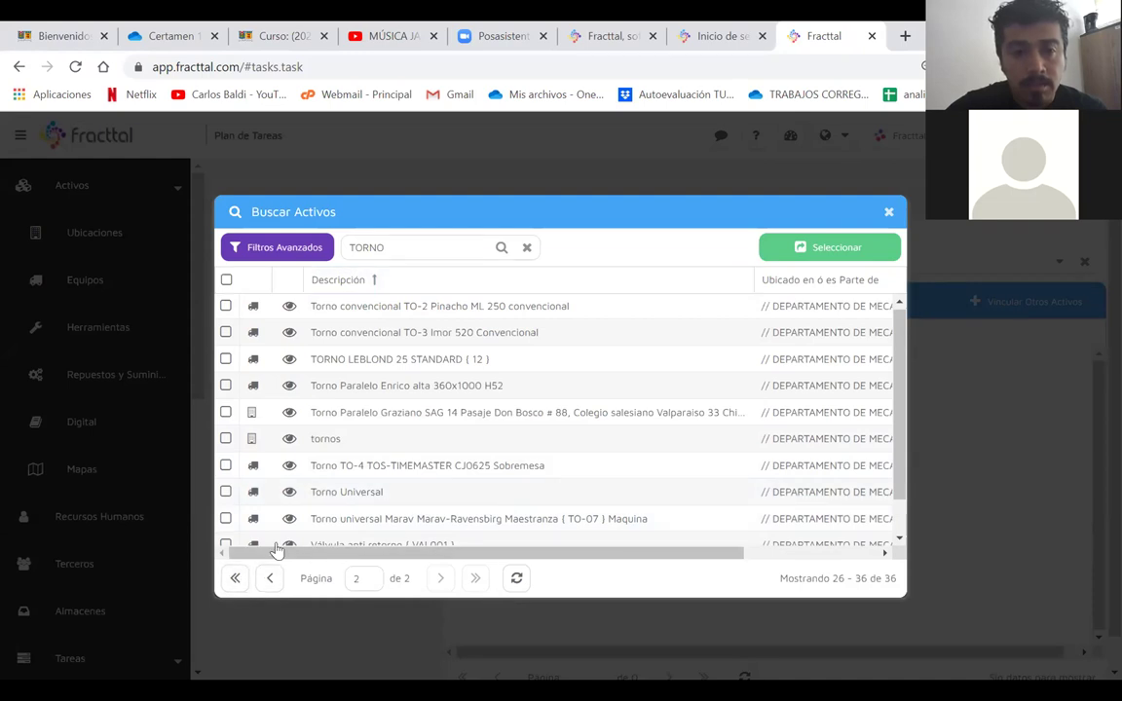
pyautogui.scroll(-5, 380, 462)
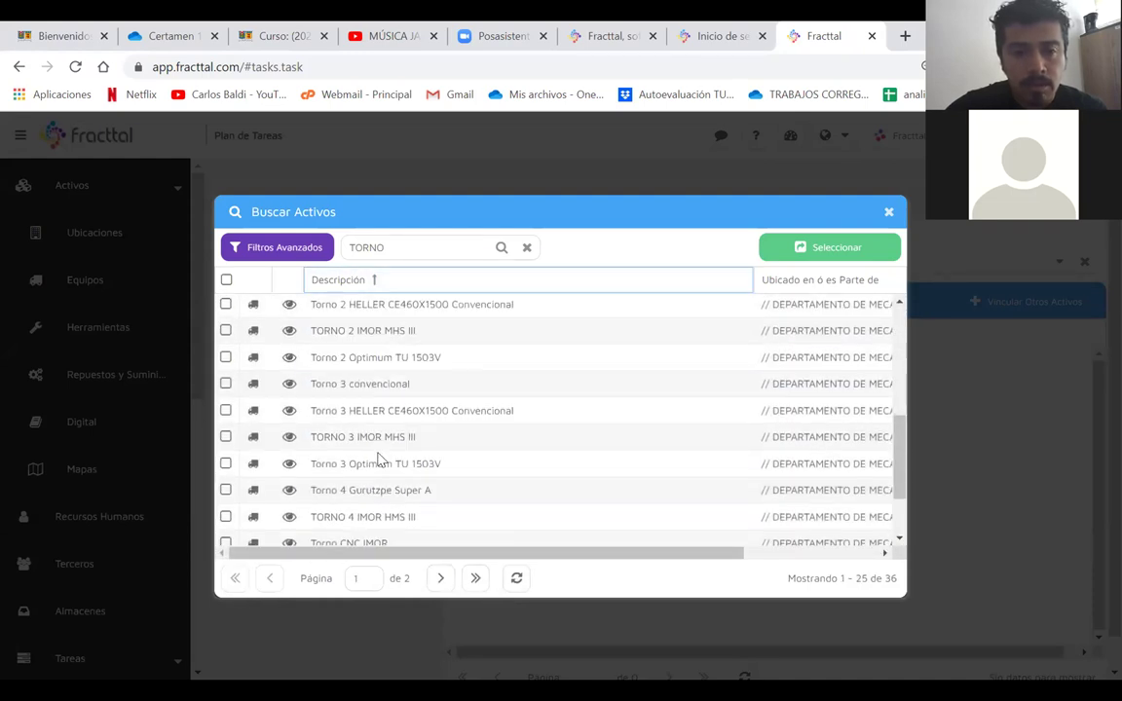
pyautogui.scroll(3, 378, 458)
pyautogui.click(324, 376)
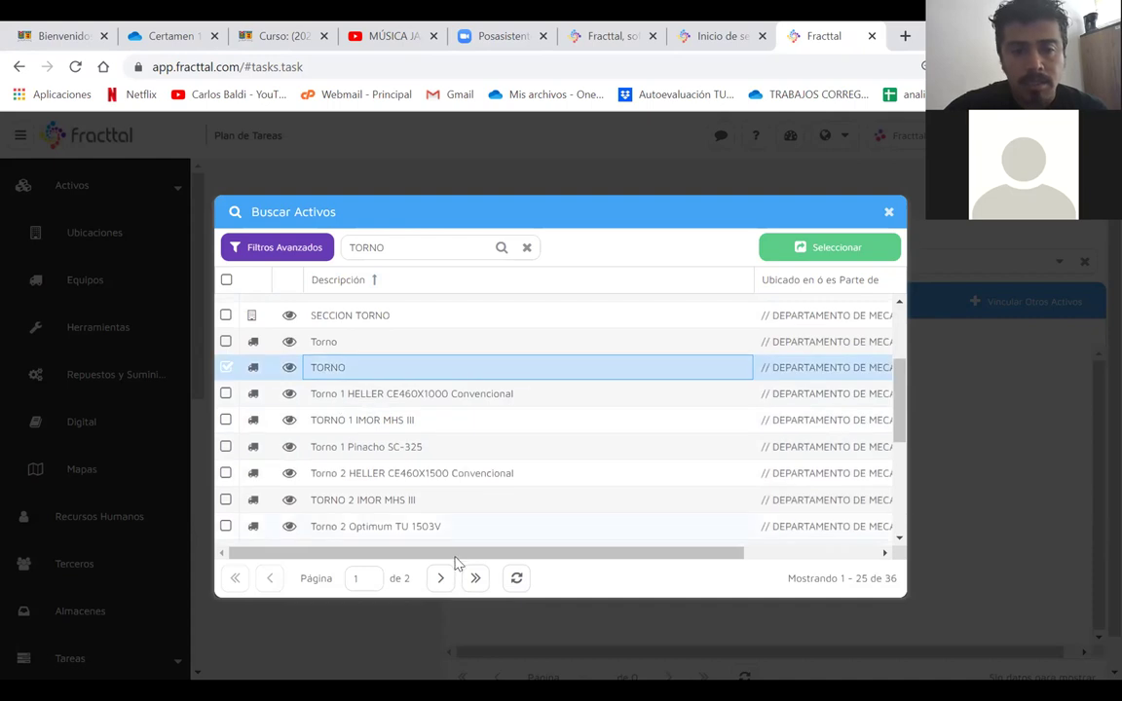
# - Check the full location of the TORNO asset, then link it to the maintenance plan and start its tasks
pyautogui.moveTo(752, 280); pyautogui.dragTo(483, 280)
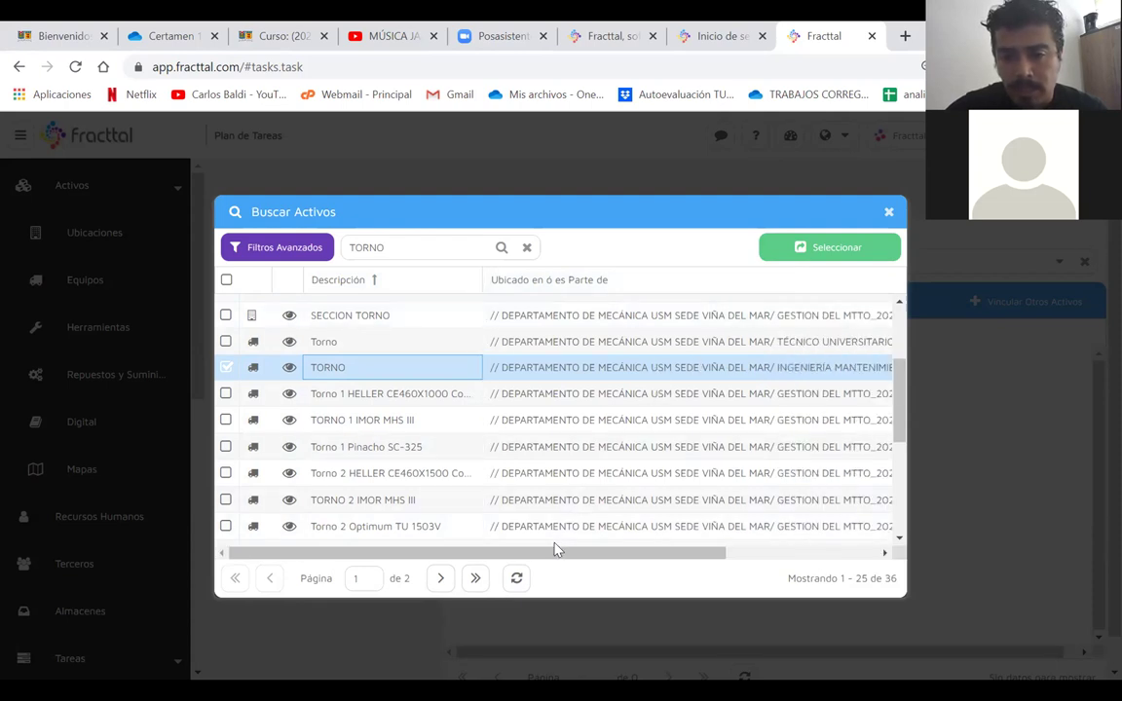
pyautogui.moveTo(561, 552); pyautogui.dragTo(714, 543)
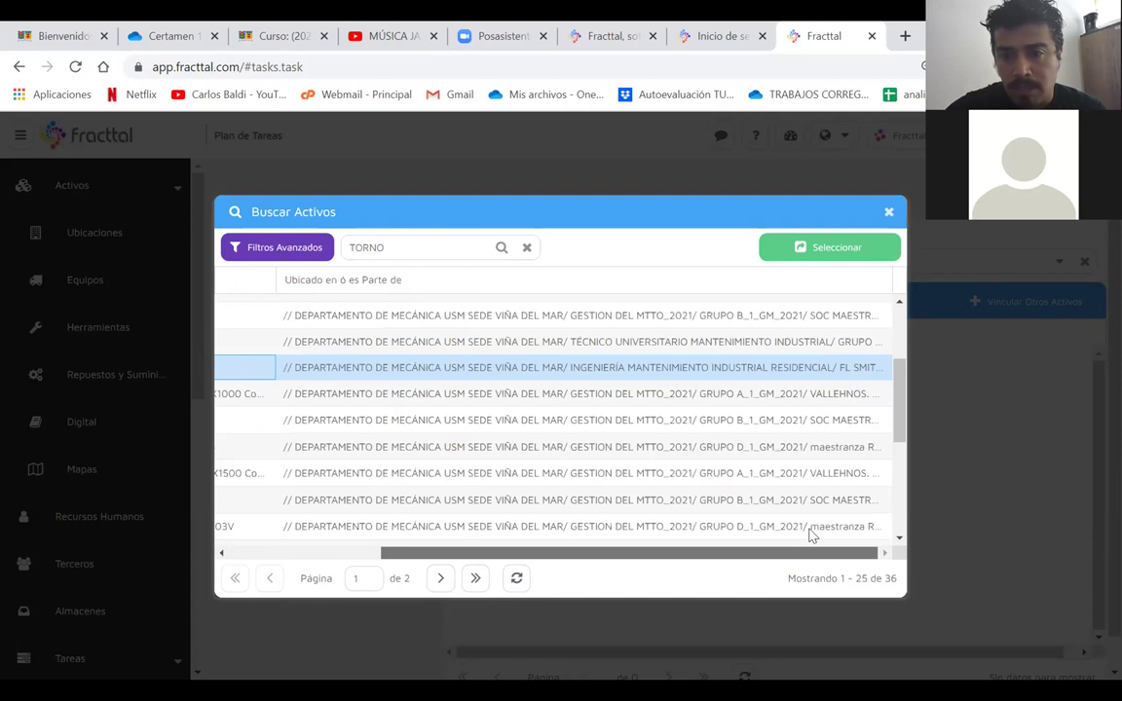
pyautogui.click(383, 369)
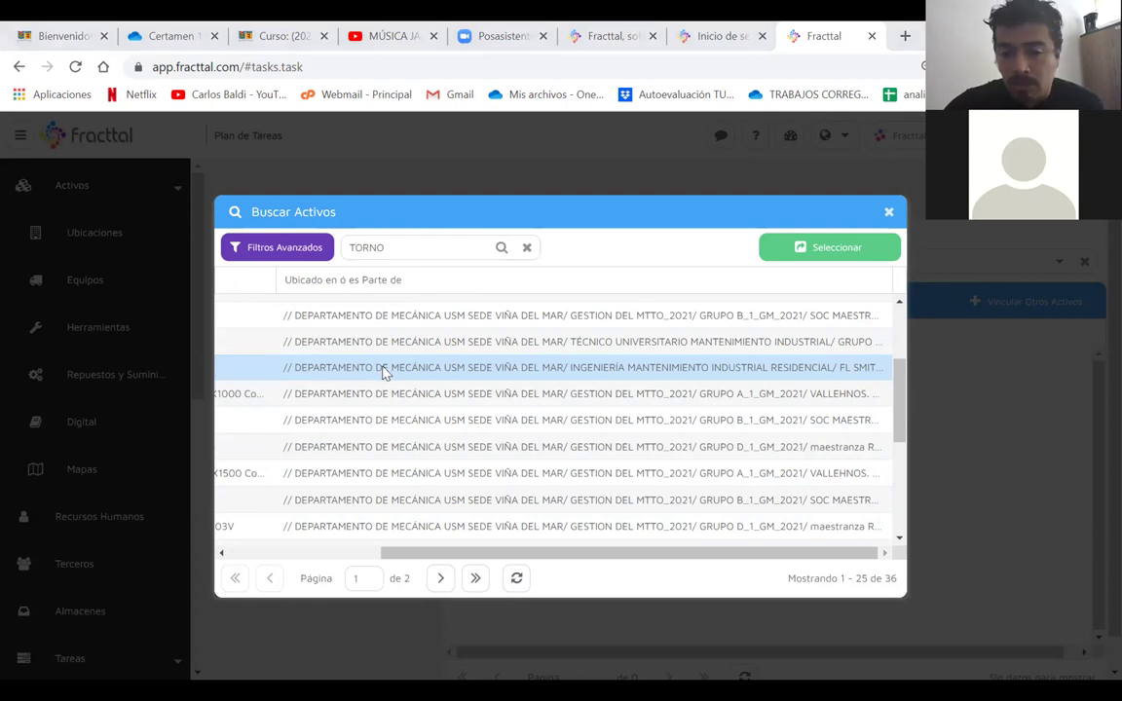
pyautogui.doubleClick(383, 370)
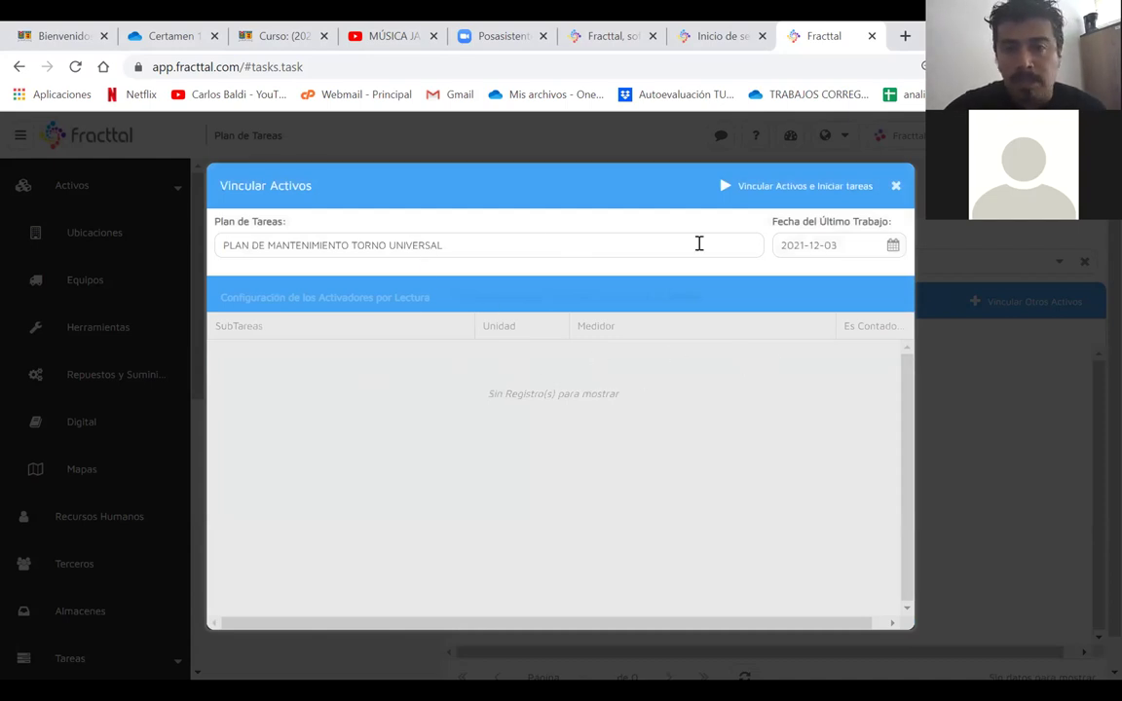
pyautogui.click(795, 186)
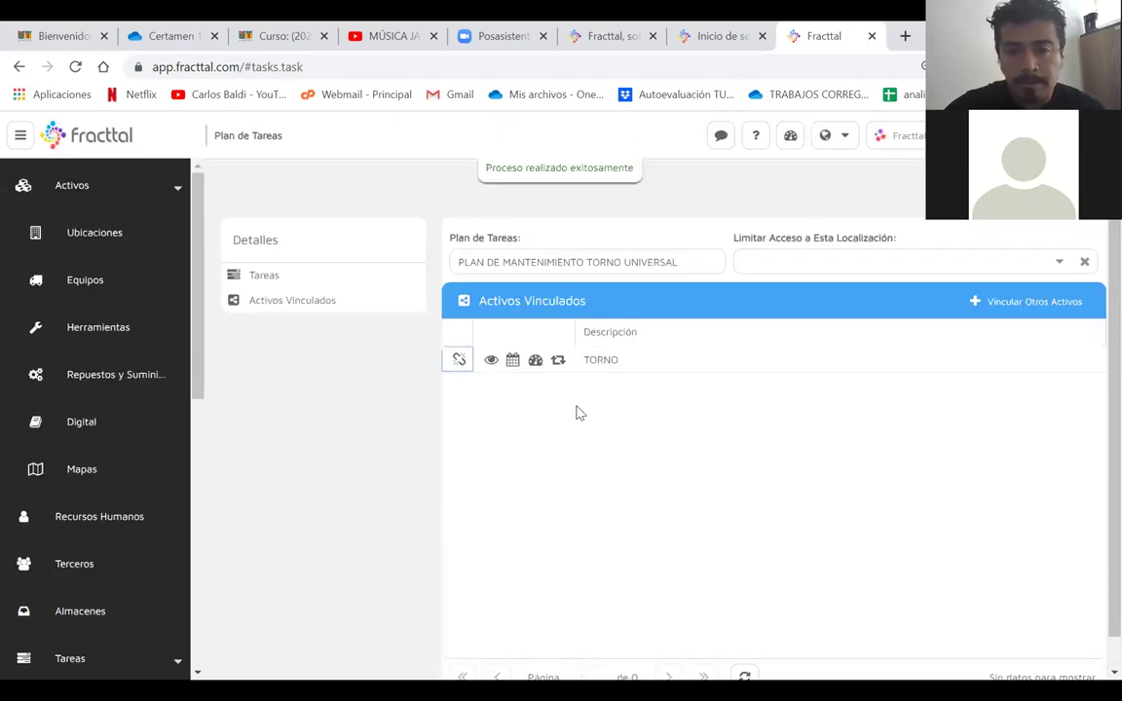
# - Return to the tasks of the lathe plan, finish editing it and go back to the list of task plans
pyautogui.click(297, 285)
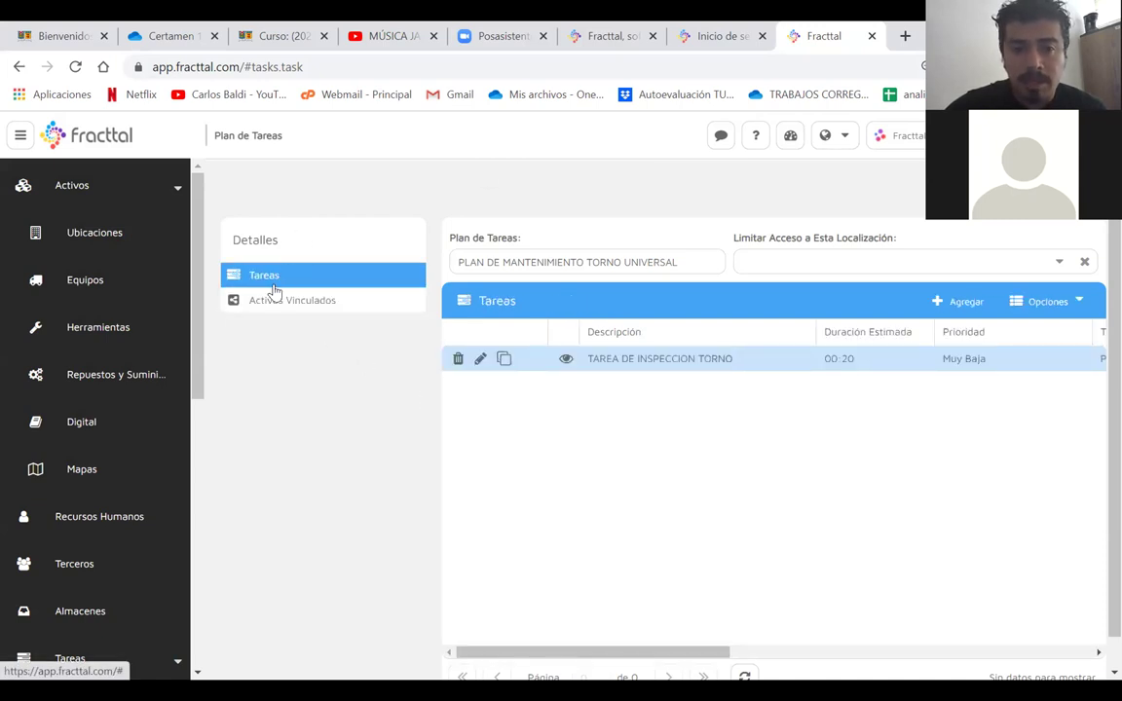
pyautogui.moveTo(639, 261); pyautogui.dragTo(544, 261)
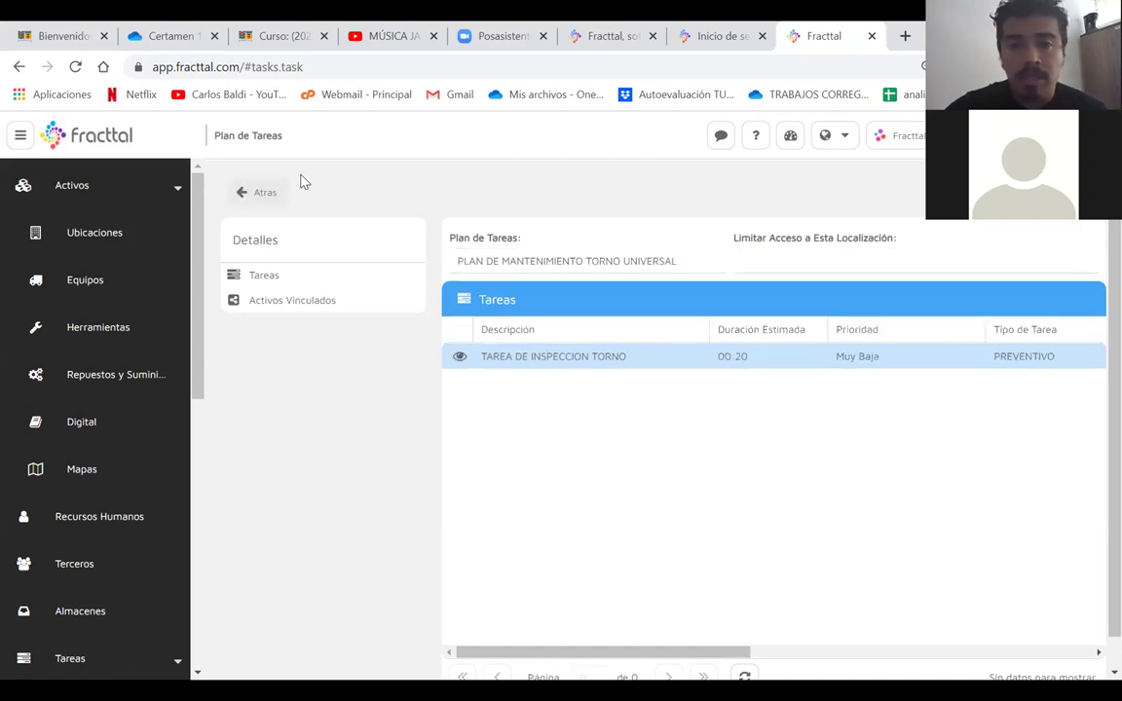
pyautogui.click(278, 188)
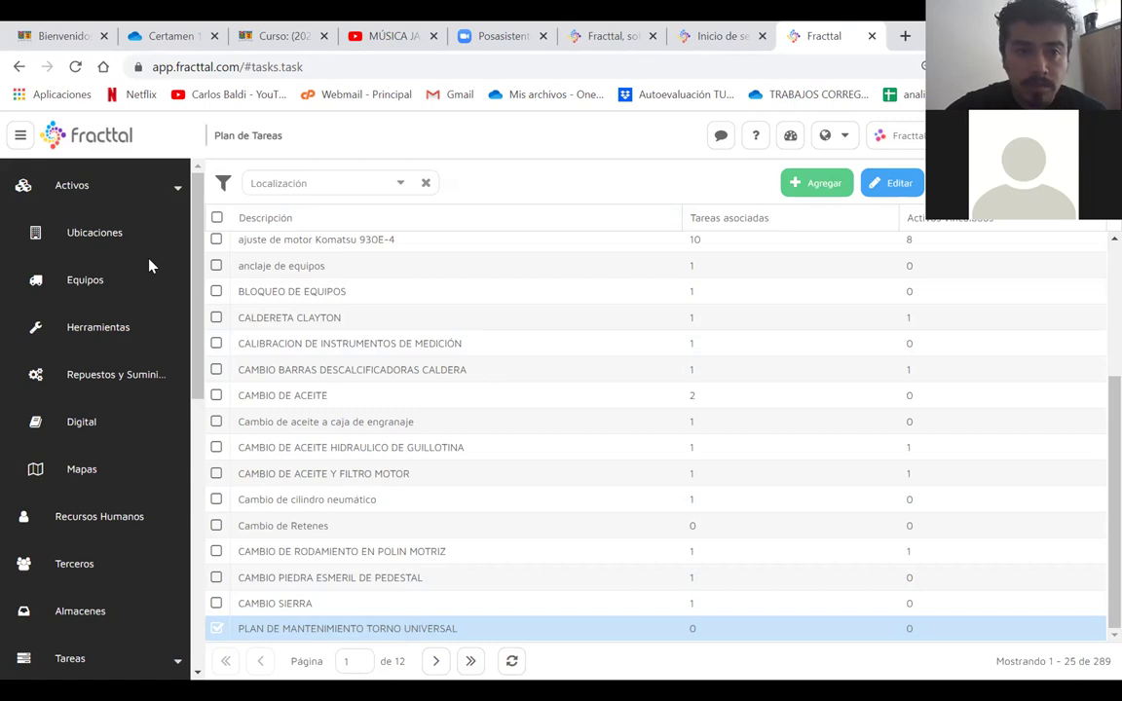
pyautogui.rightClick(99, 146)
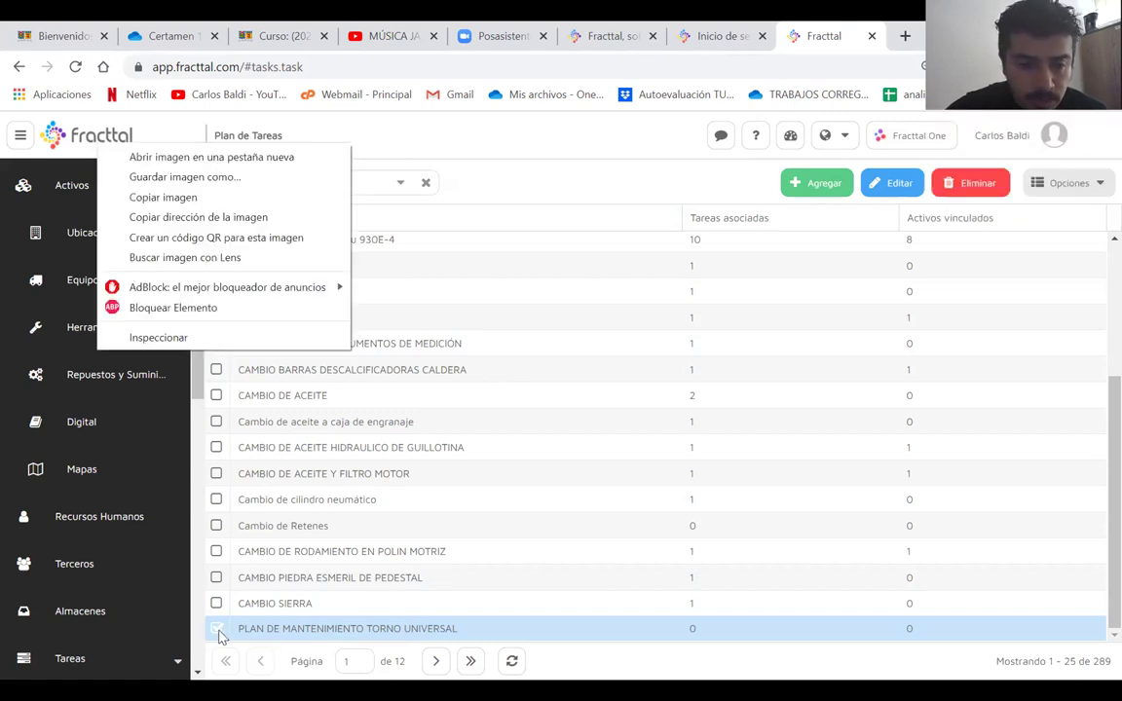
pyautogui.click(219, 635)
pyautogui.doubleClick(219, 633)
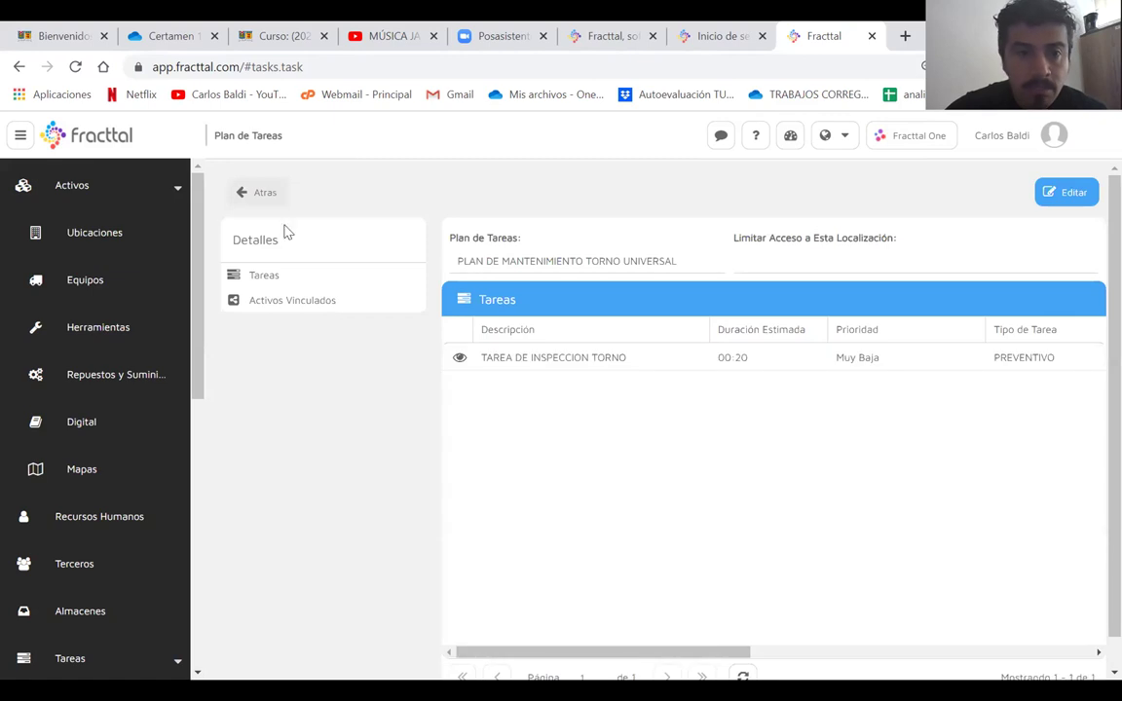
pyautogui.click(246, 193)
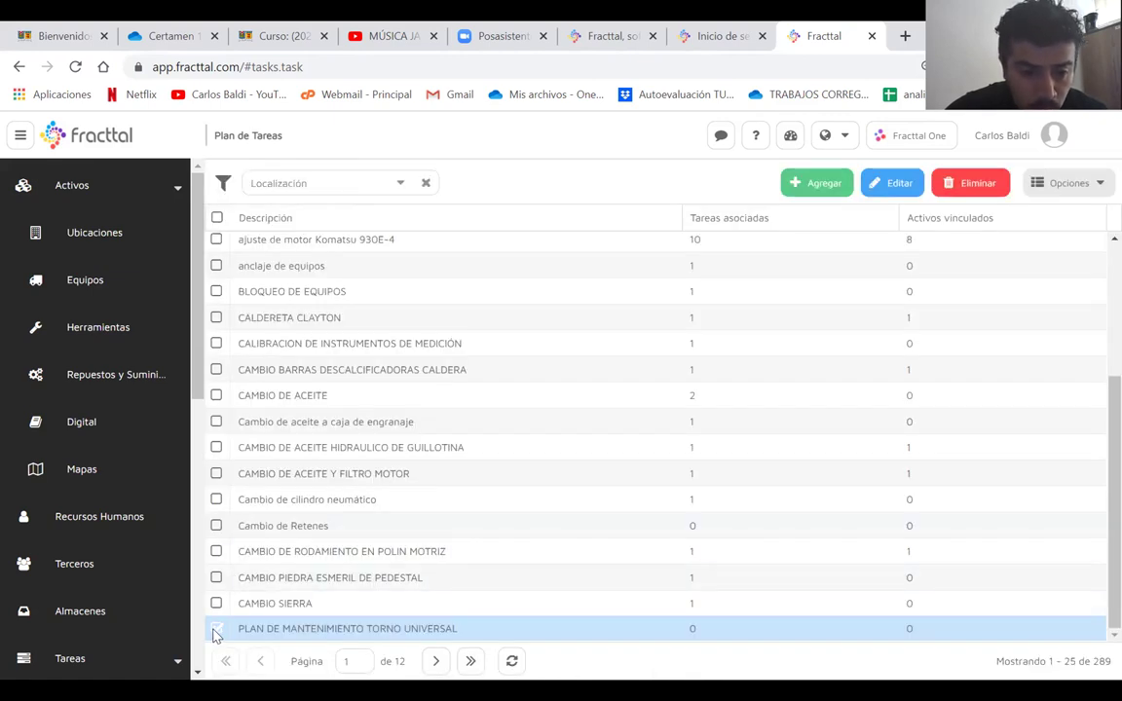
# - Open the print preview of PLAN DE MANTENIMIENTO TORNO UNIVERSAL and accept the print settings notice
pyautogui.click(215, 630)
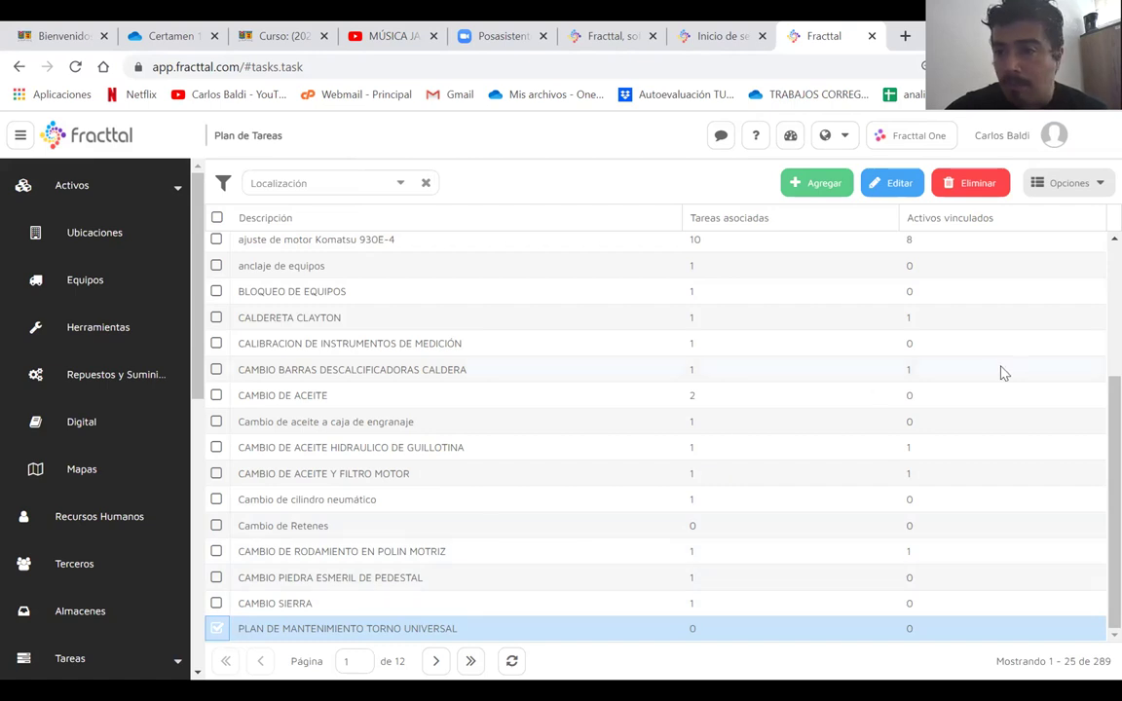
pyautogui.click(1098, 186)
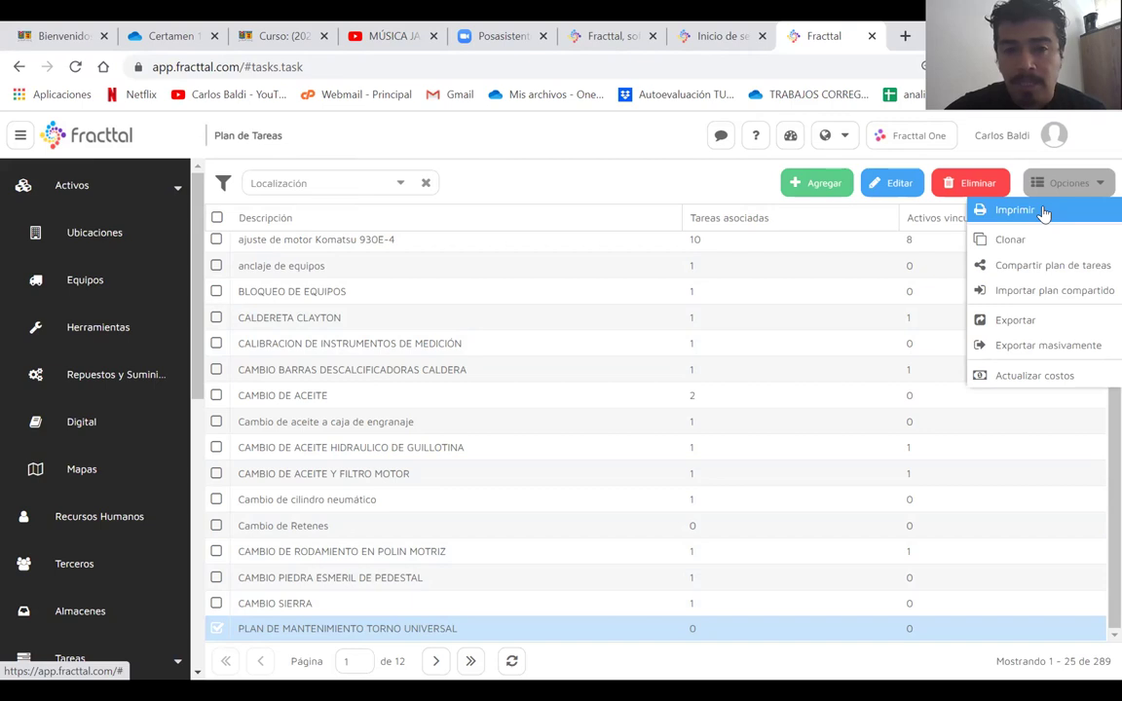
pyautogui.click(1014, 210)
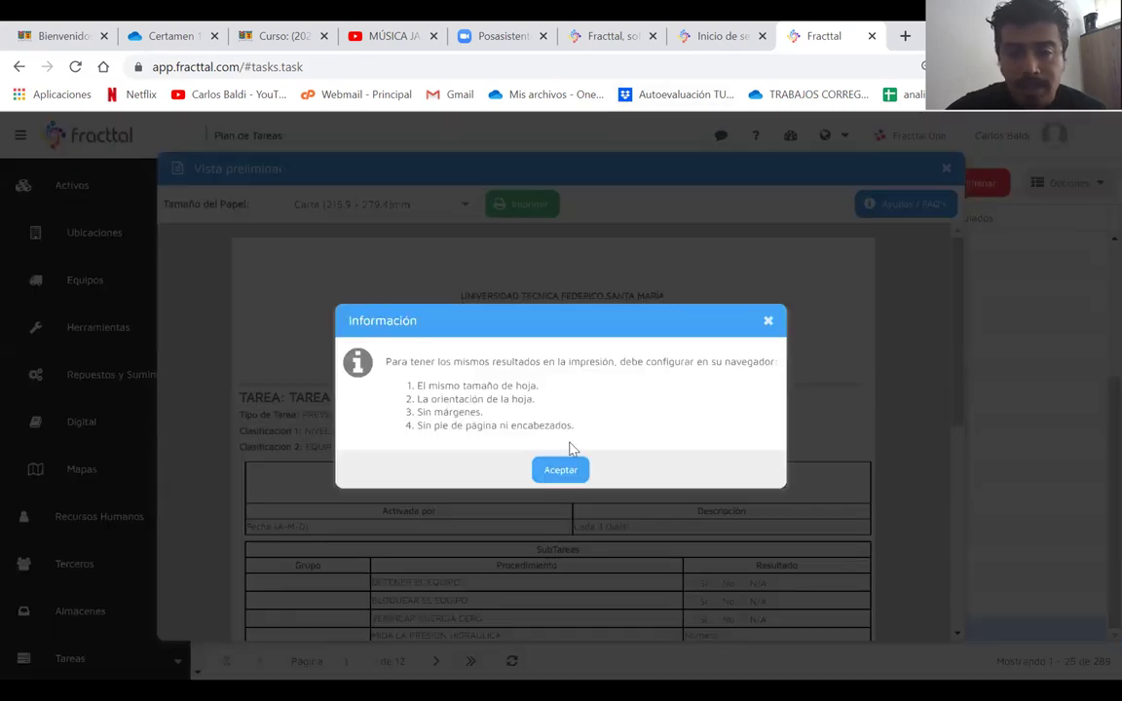
pyautogui.click(568, 470)
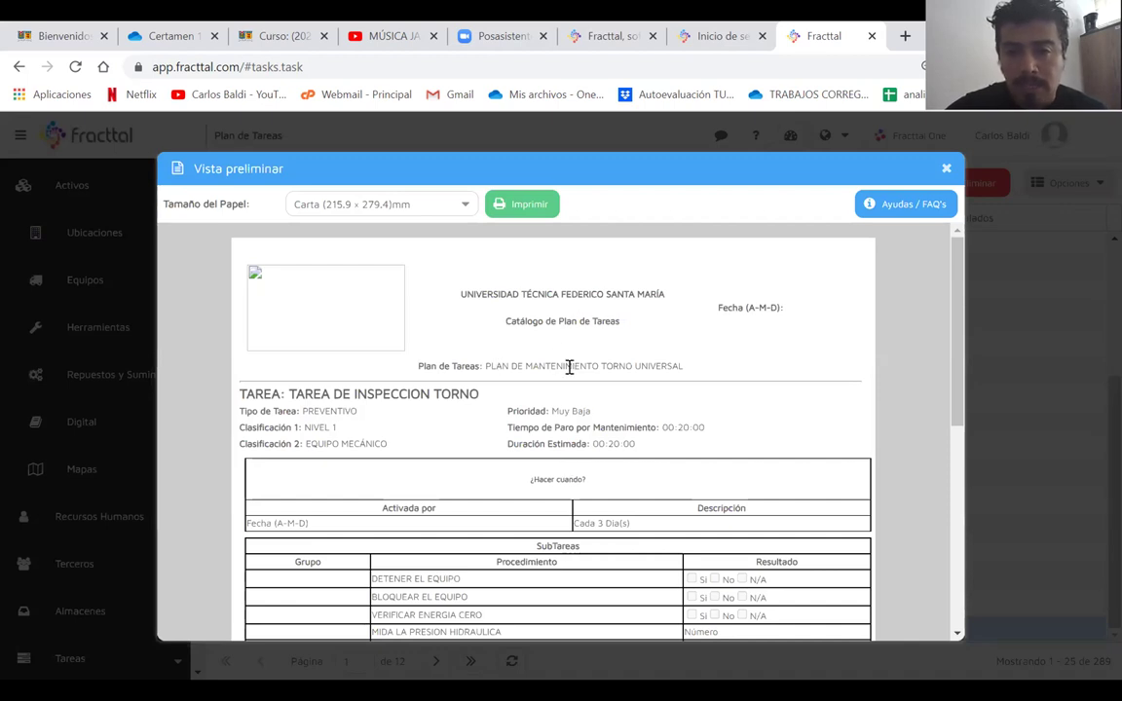
# - Examine the inspection task's type, classifications and activation frequency in the print preview
pyautogui.scroll(-1, 574, 362)
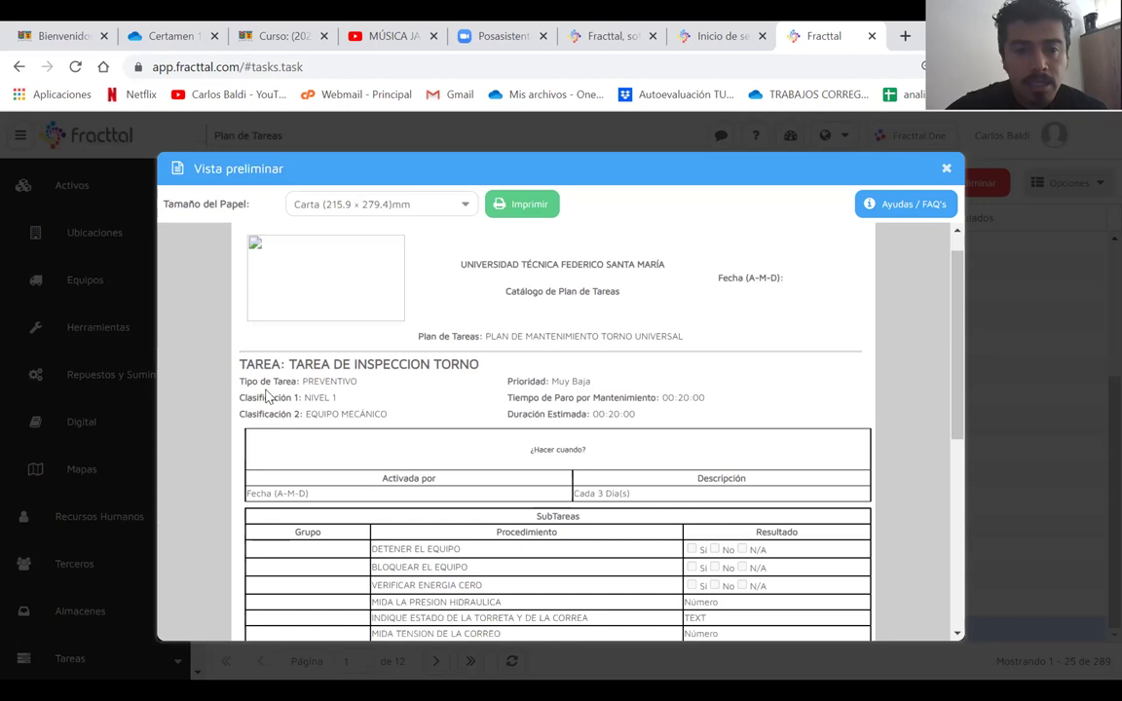
pyautogui.moveTo(303, 383); pyautogui.dragTo(388, 415)
pyautogui.click(303, 398)
pyautogui.scroll(-3, 438, 448)
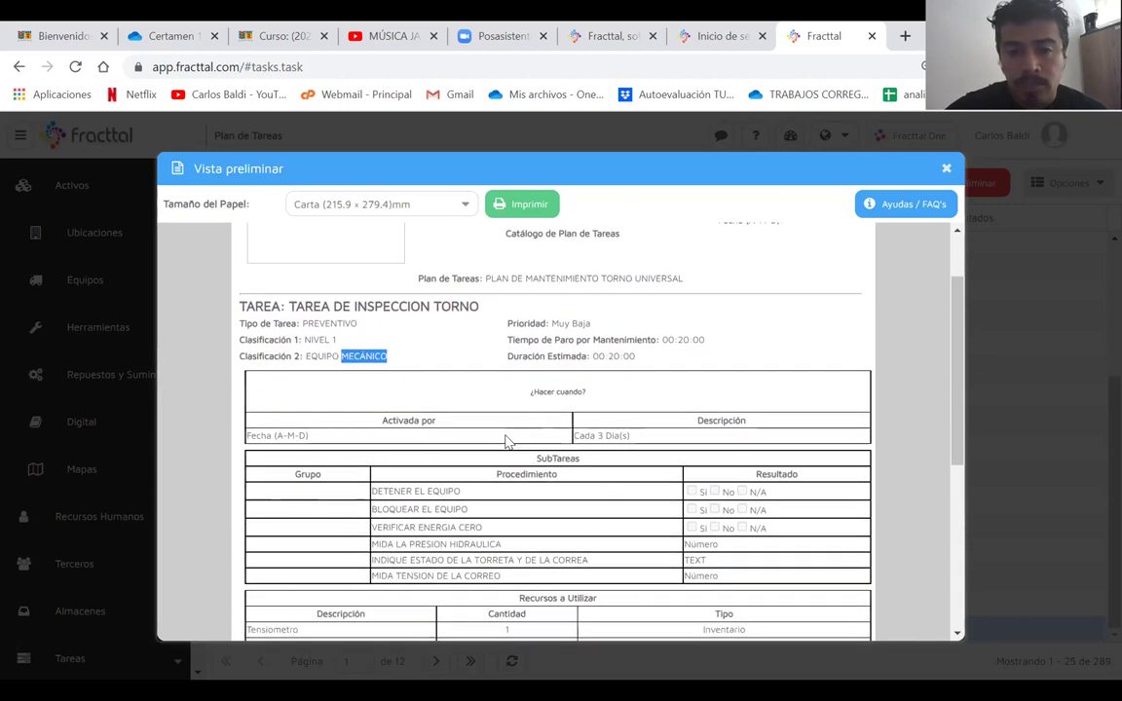
pyautogui.doubleClick(397, 454)
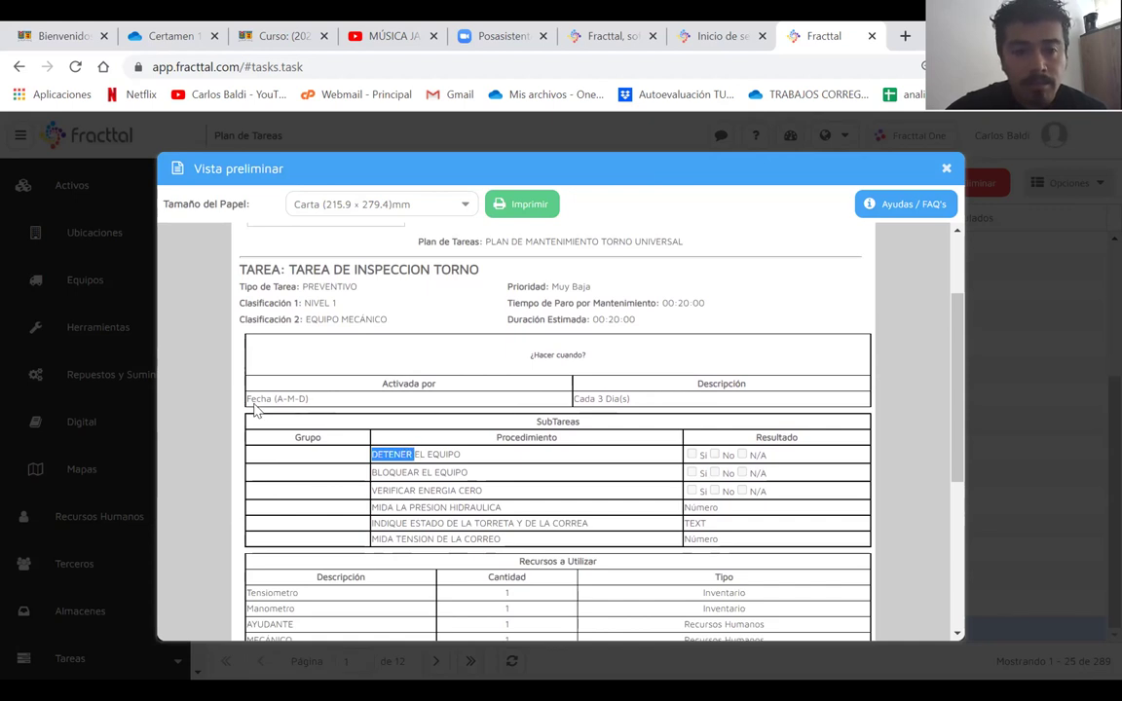
pyautogui.moveTo(635, 399); pyautogui.dragTo(573, 399)
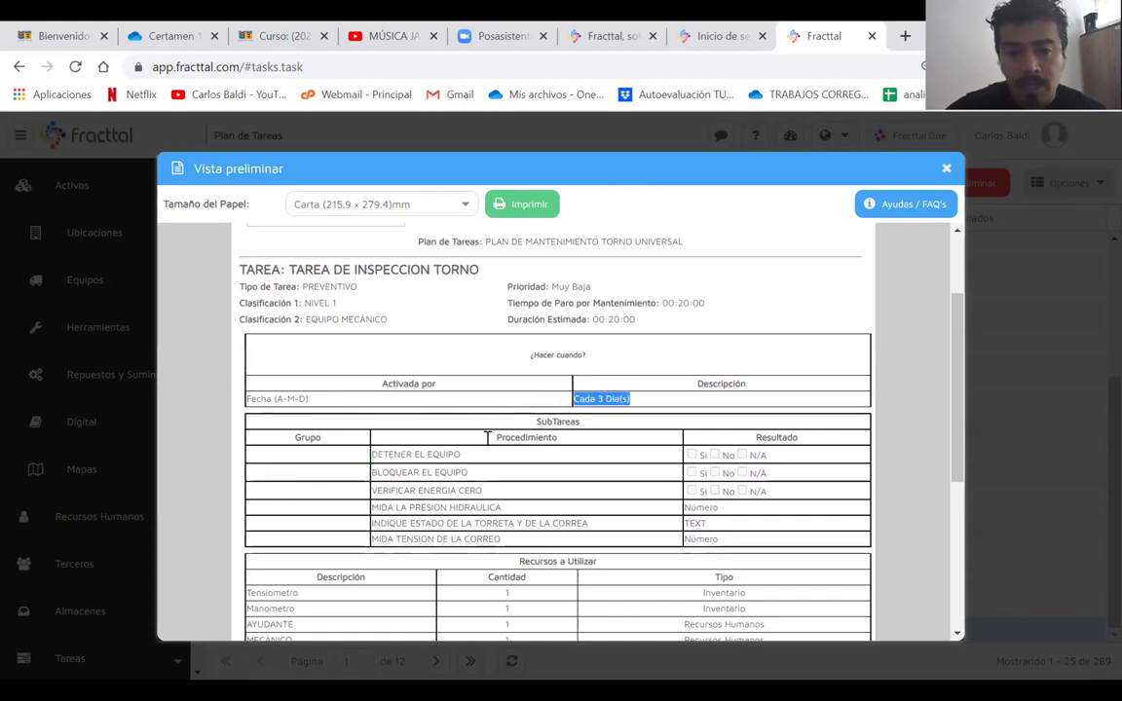
# - Examine the subtask procedures and their result types in the print preview of the lathe plan
pyautogui.moveTo(370, 455); pyautogui.dragTo(406, 470)
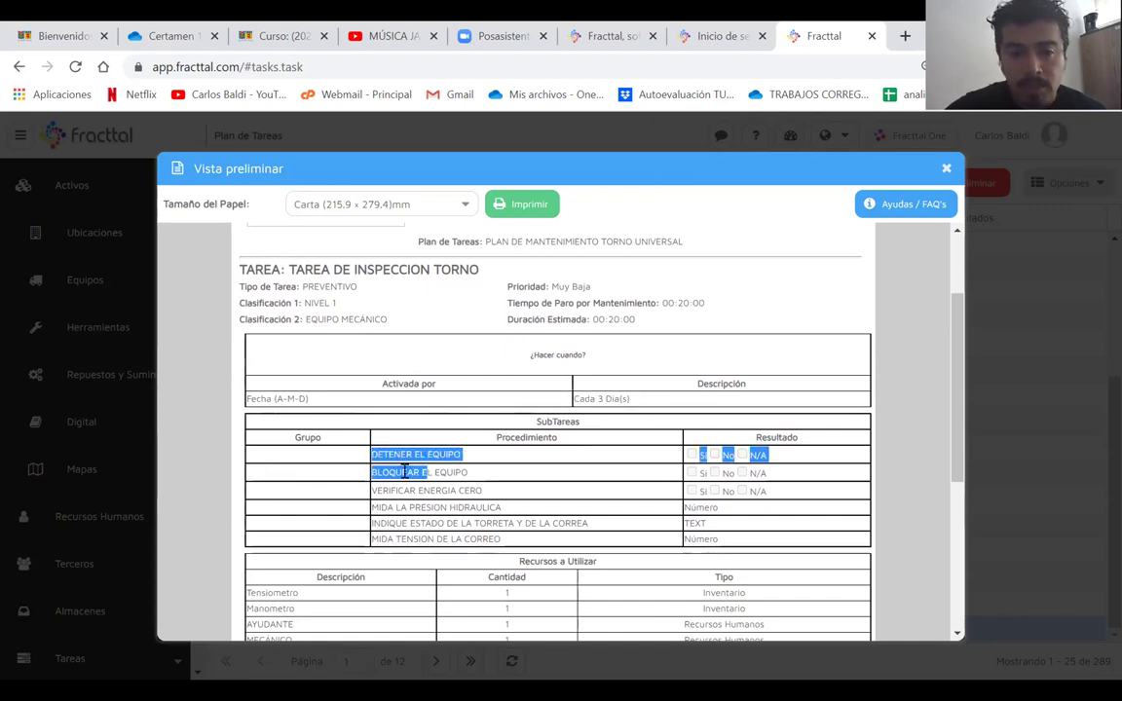
pyautogui.rightClick(402, 479)
pyautogui.scroll(-1, 402, 479)
pyautogui.click(401, 483)
pyautogui.rightClick(401, 482)
pyautogui.click(803, 497)
pyautogui.rightClick(765, 491)
pyautogui.click(750, 489)
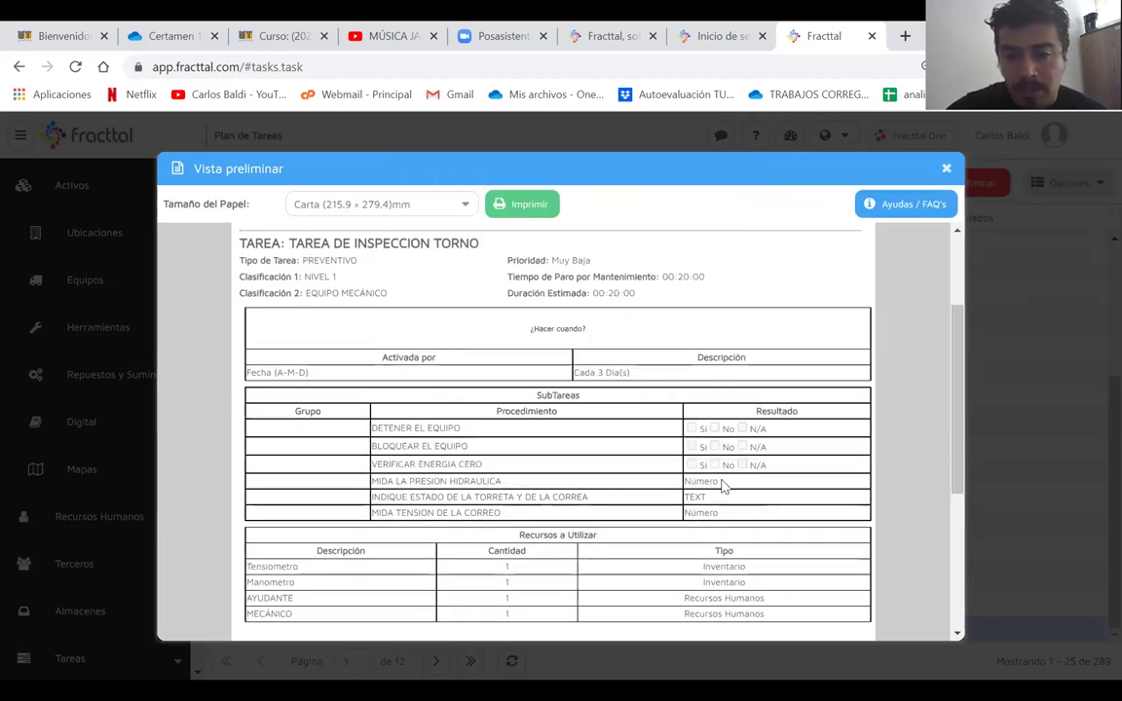
pyautogui.moveTo(461, 497); pyautogui.dragTo(558, 496)
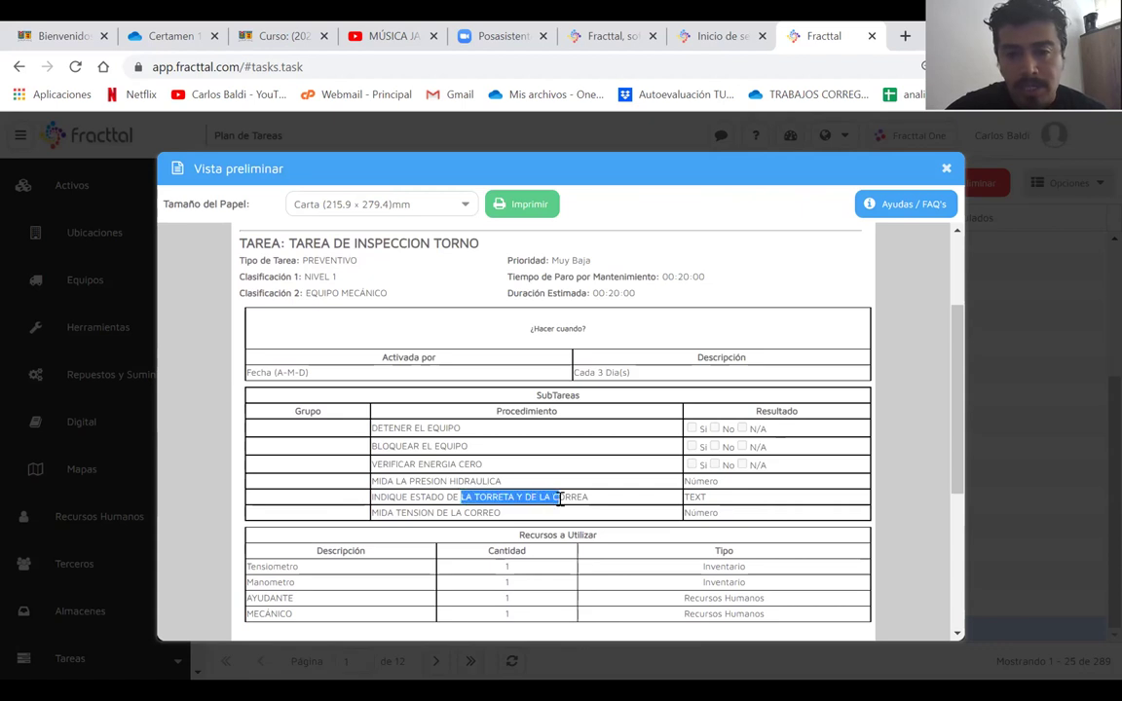
pyautogui.click(711, 501)
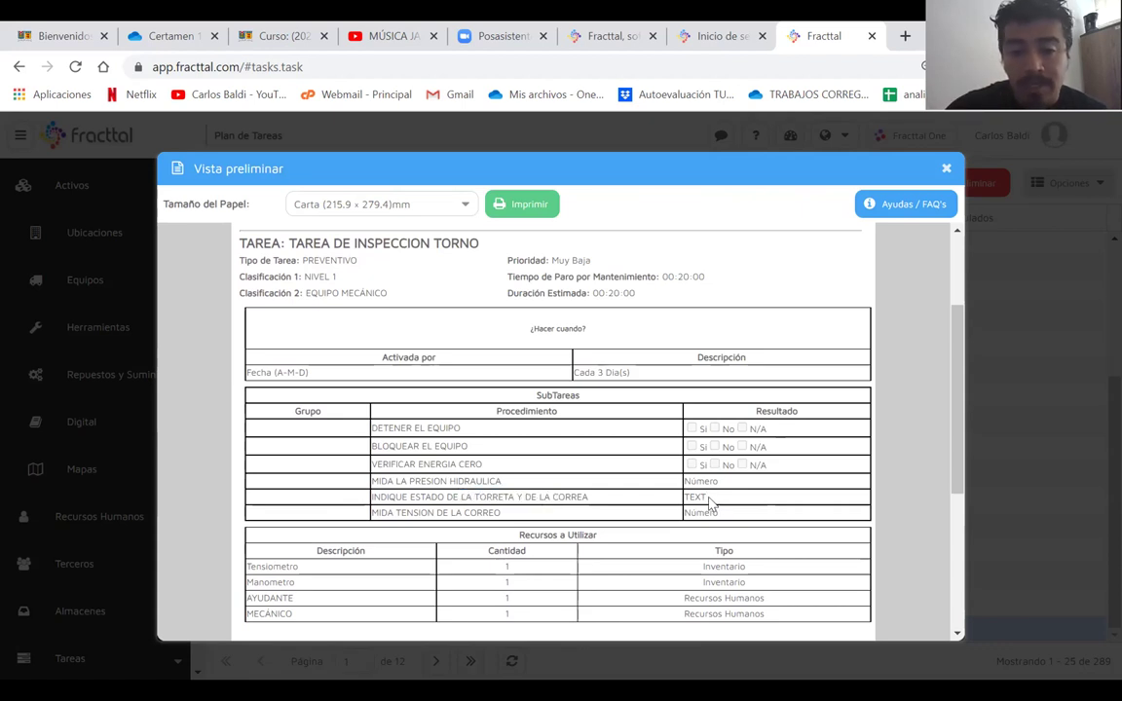
pyautogui.moveTo(407, 513); pyautogui.dragTo(502, 514)
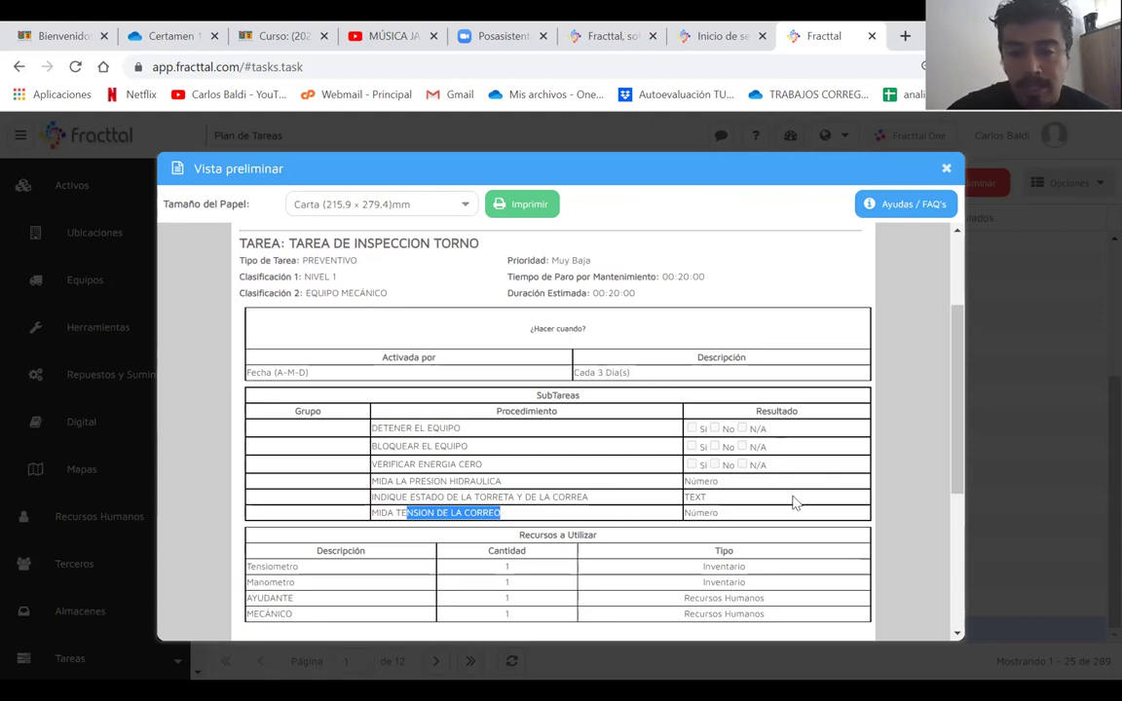
# - Review the resources to be used in the print preview, return to its beginning and close the preview without printing
pyautogui.scroll(-1, 338, 563)
pyautogui.moveTo(272, 514); pyautogui.dragTo(779, 565)
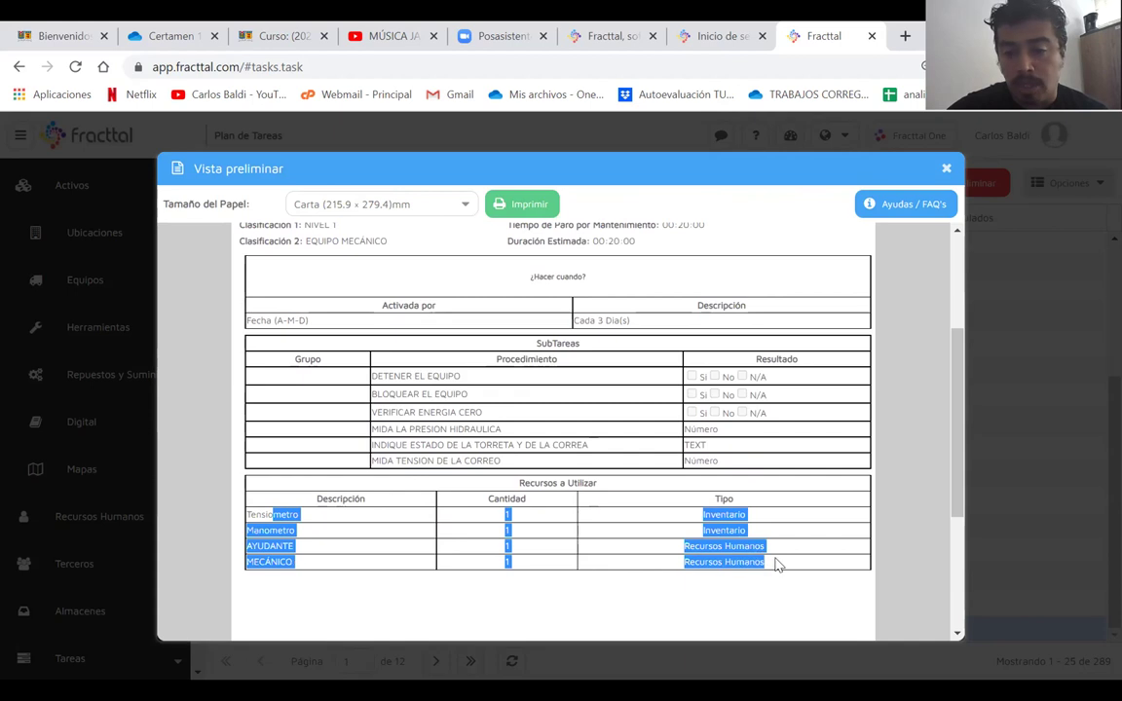
pyautogui.scroll(-6, 779, 565)
pyautogui.scroll(10, 779, 564)
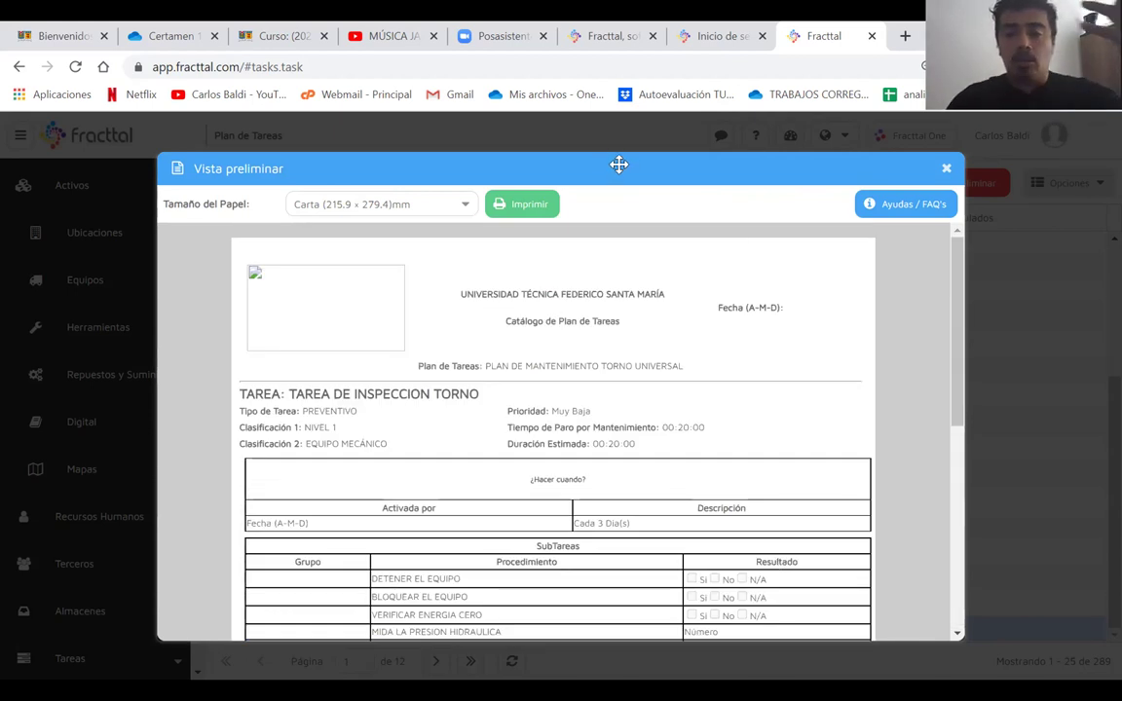
pyautogui.moveTo(784, 165); pyautogui.dragTo(693, 164)
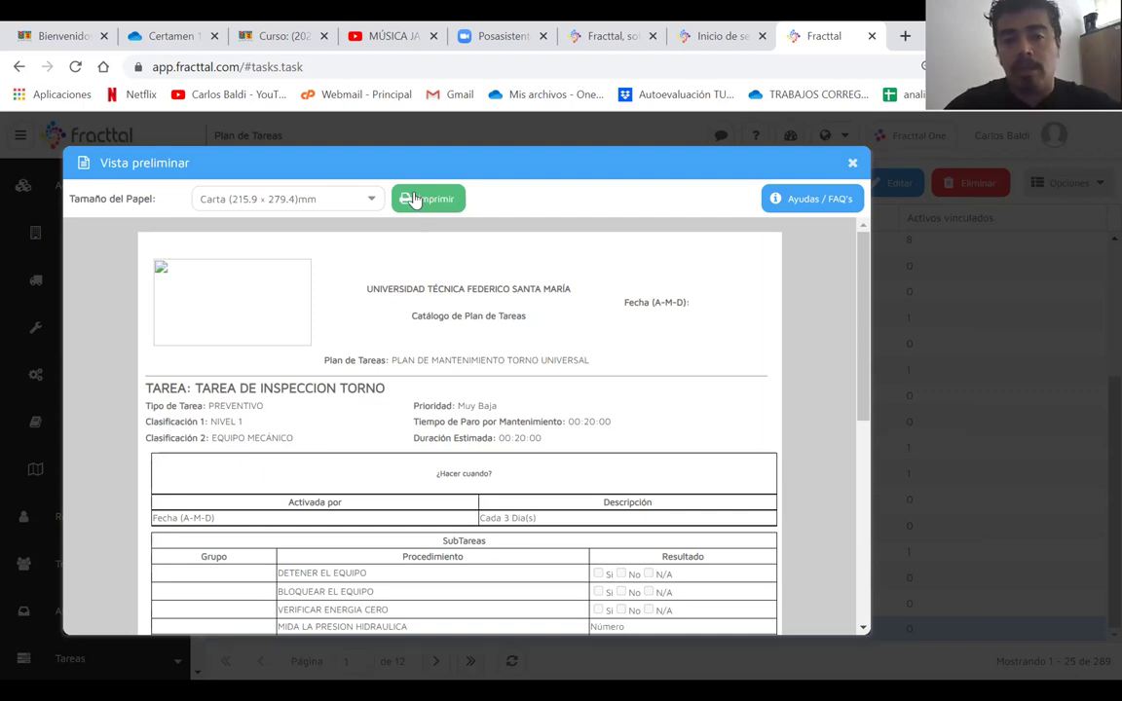
pyautogui.click(853, 165)
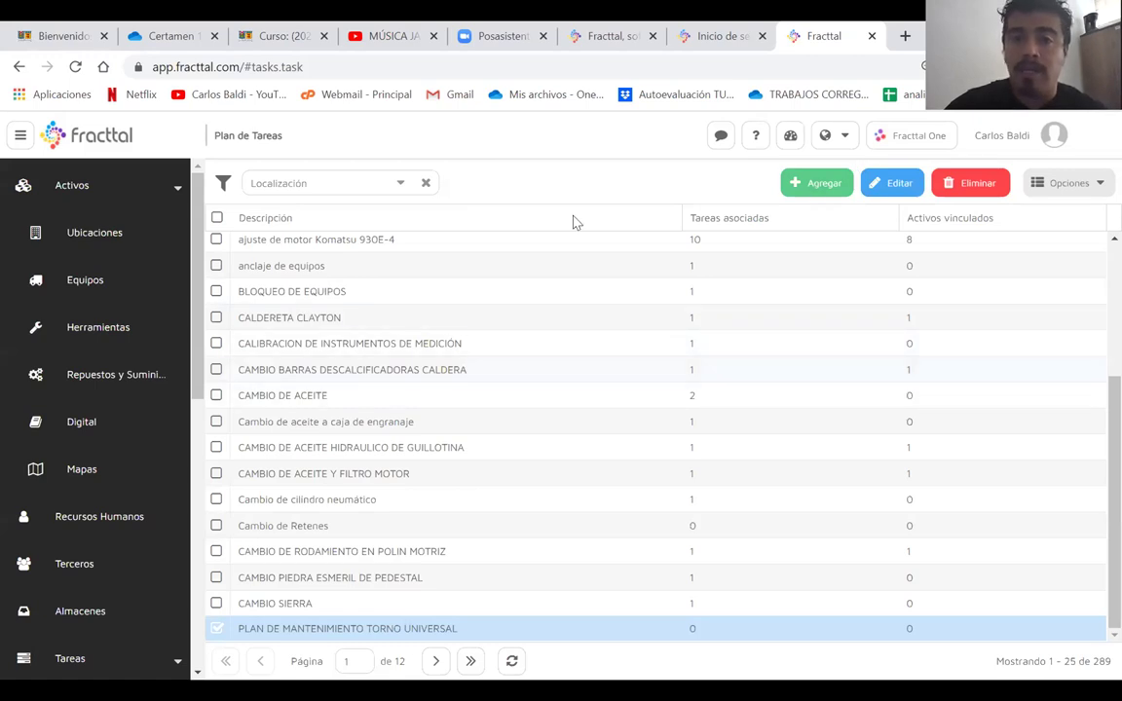